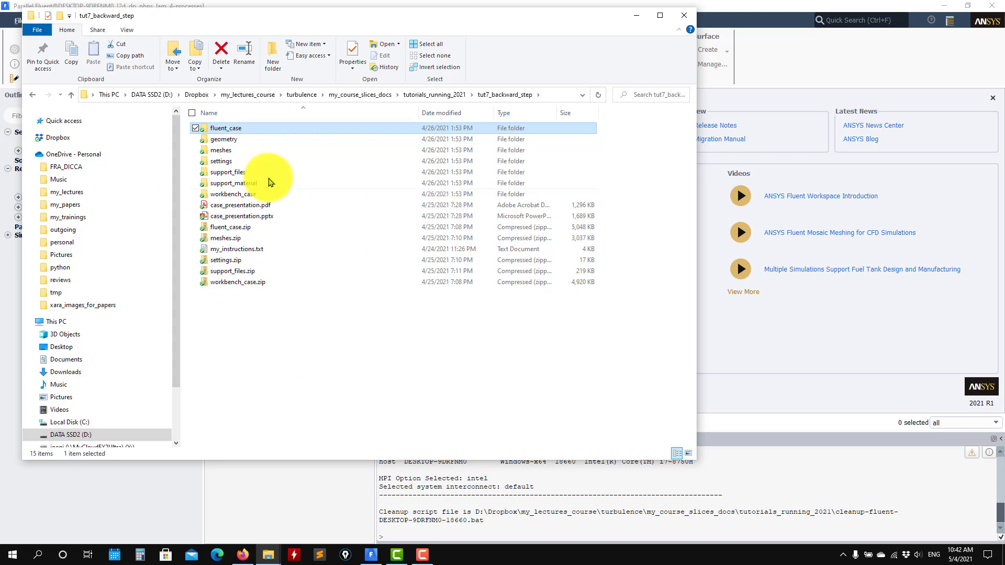
Look through the files in the fluent_case\casebase folder and return to Fluent
{"action": "double_click", "coordinate": [230, 128]}
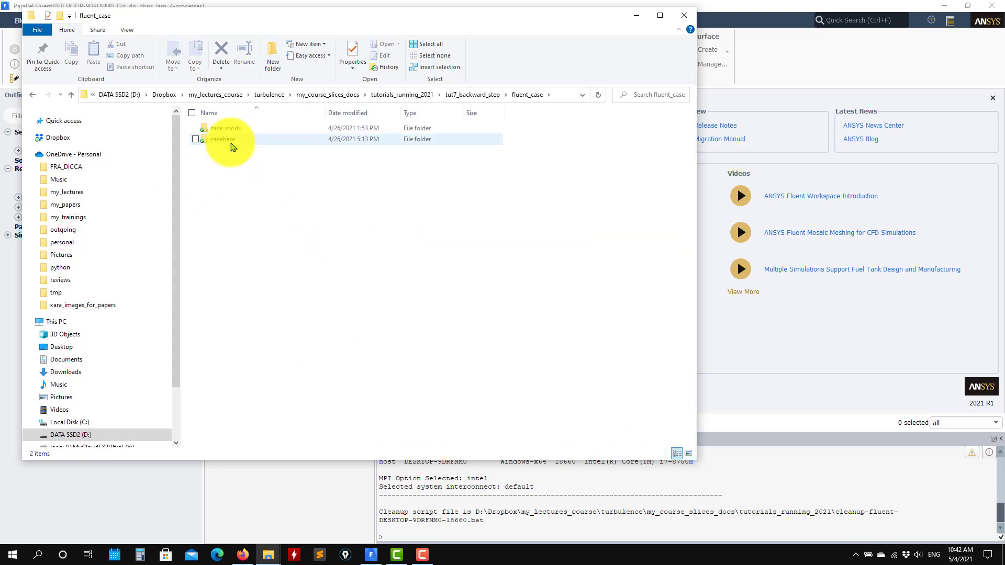
{"action": "double_click", "coordinate": [217, 143]}
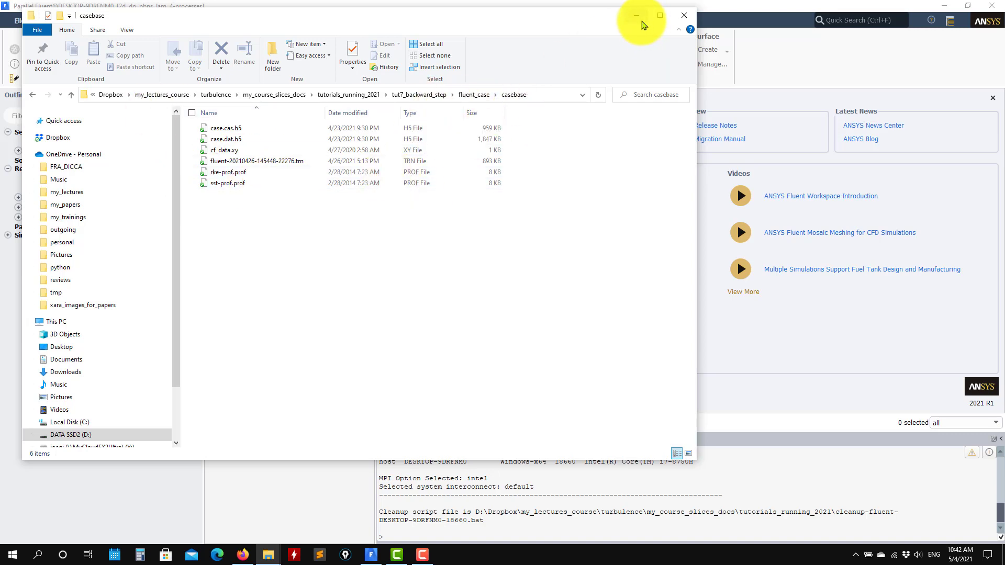
{"action": "left_click", "coordinate": [639, 19]}
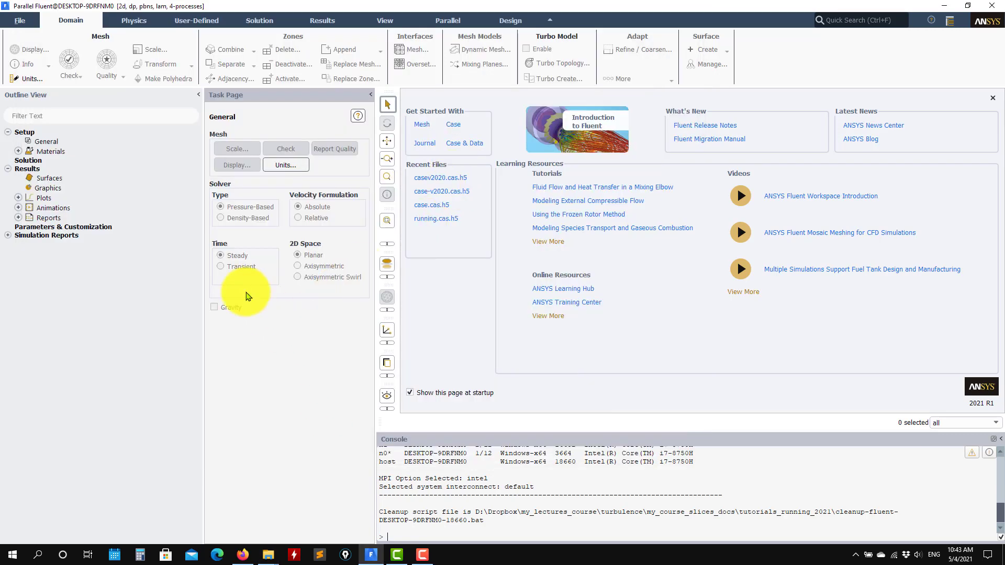
Read the case and data from case.cas.h5 in tut7_backward_step\fluent_case\casebase
{"action": "left_click", "coordinate": [20, 20]}
{"action": "mouse_move", "coordinate": [32, 35]}
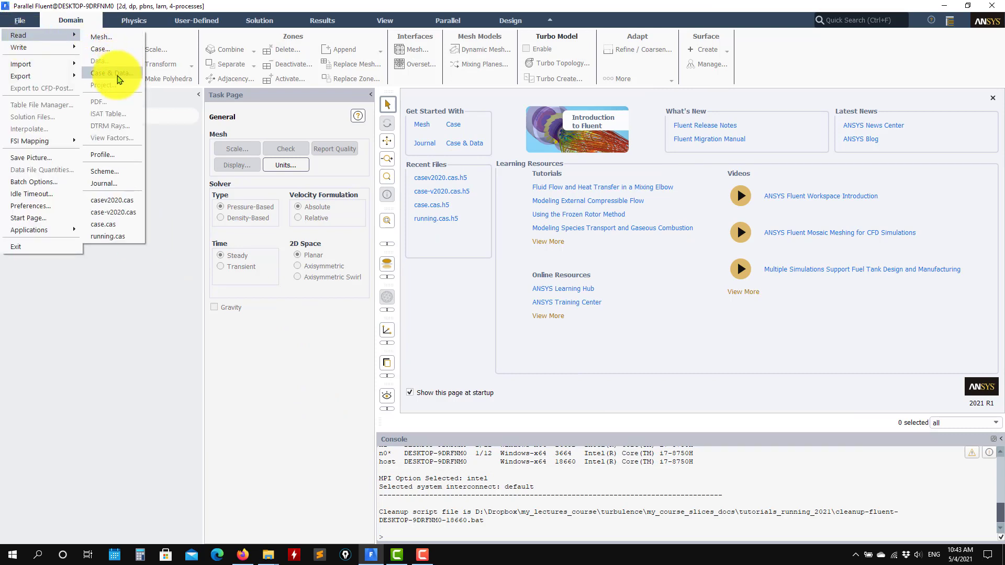
{"action": "left_click", "coordinate": [118, 71]}
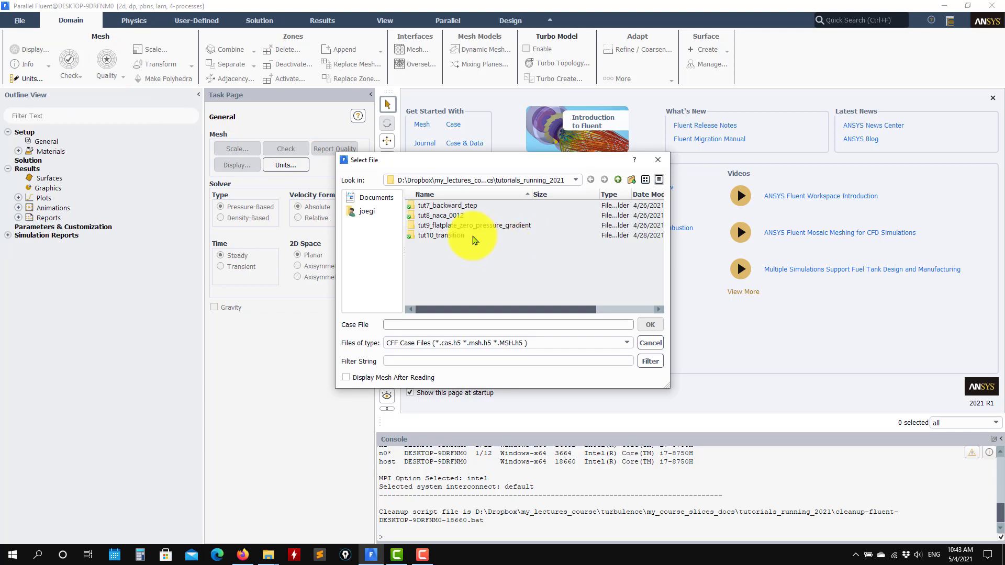
{"action": "double_click", "coordinate": [454, 207]}
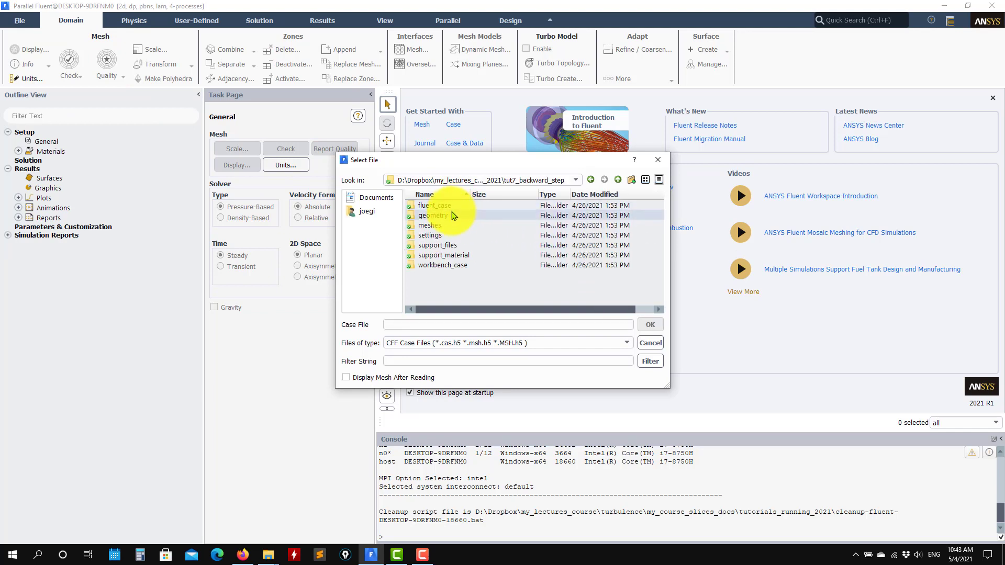
{"action": "double_click", "coordinate": [454, 207]}
{"action": "double_click", "coordinate": [429, 209]}
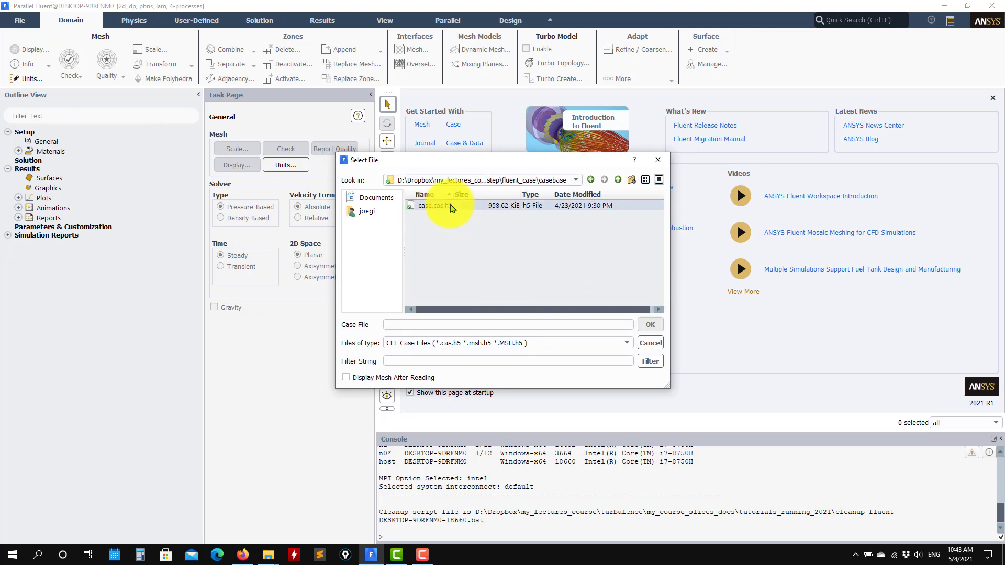
{"action": "left_click", "coordinate": [440, 206]}
{"action": "left_click", "coordinate": [650, 325]}
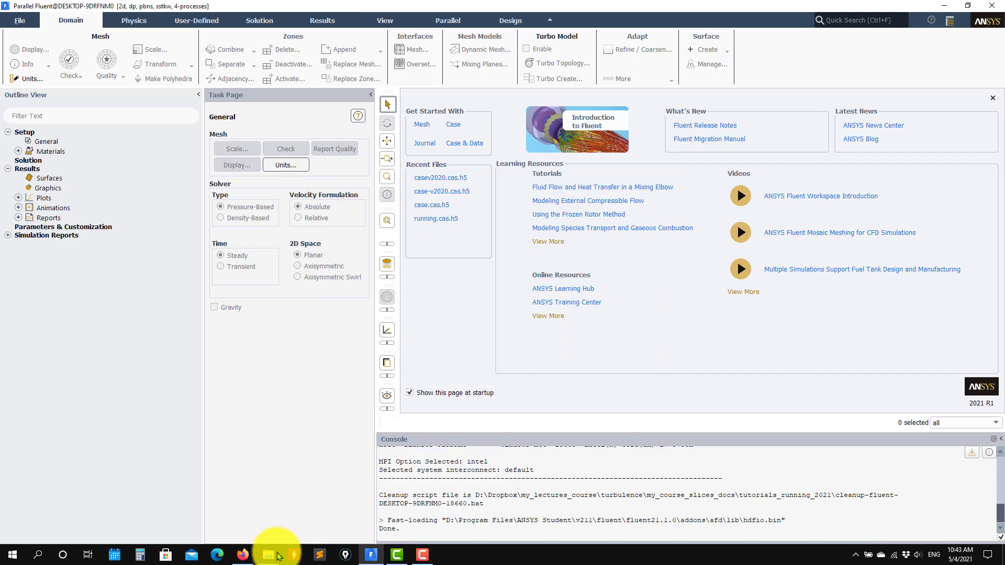
Switch to File Explorer and open cf_data.xy in Sublime Text, keeping the editor beside the casebase folder window
{"action": "mouse_move", "coordinate": [261, 544]}
{"action": "left_click", "coordinate": [178, 511]}
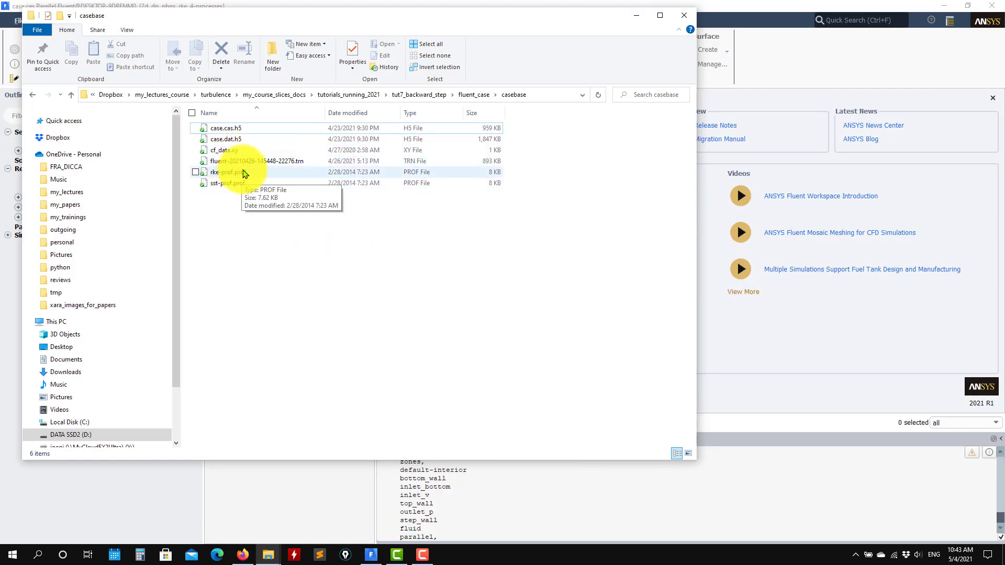
{"action": "right_click", "coordinate": [230, 151]}
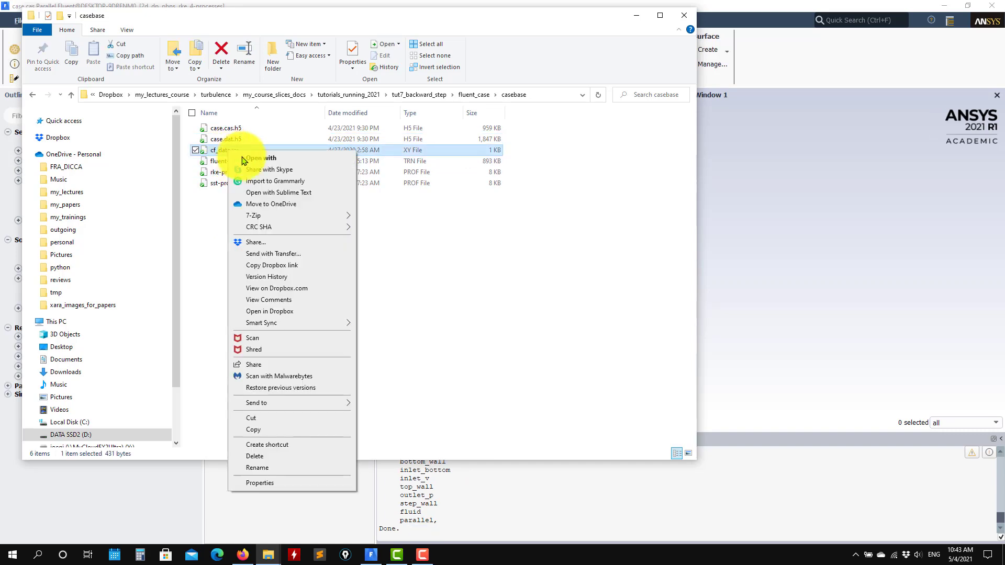
{"action": "left_click", "coordinate": [309, 193]}
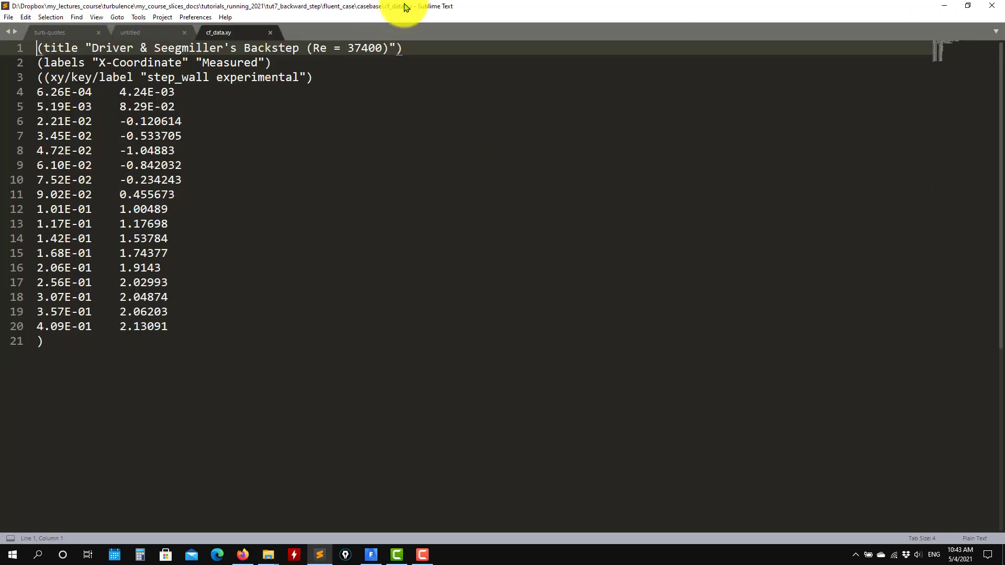
{"action": "left_click_drag", "start_coordinate": [403, 7], "coordinate": [637, 178]}
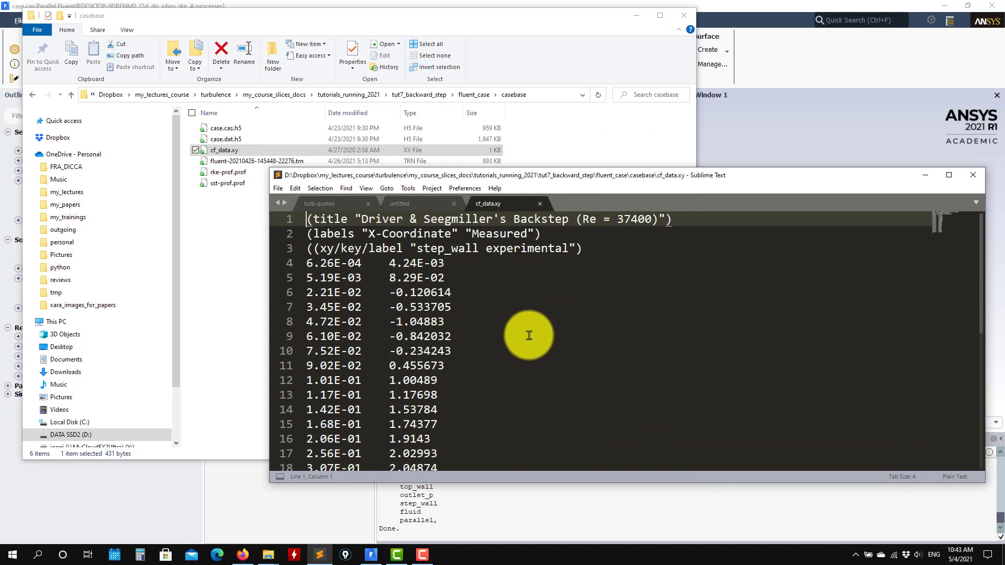
View the profile files rke-prof.prof and sst-prof.prof in Sublime Text and return to Fluent
{"action": "left_click_drag", "start_coordinate": [222, 173], "coordinate": [674, 321]}
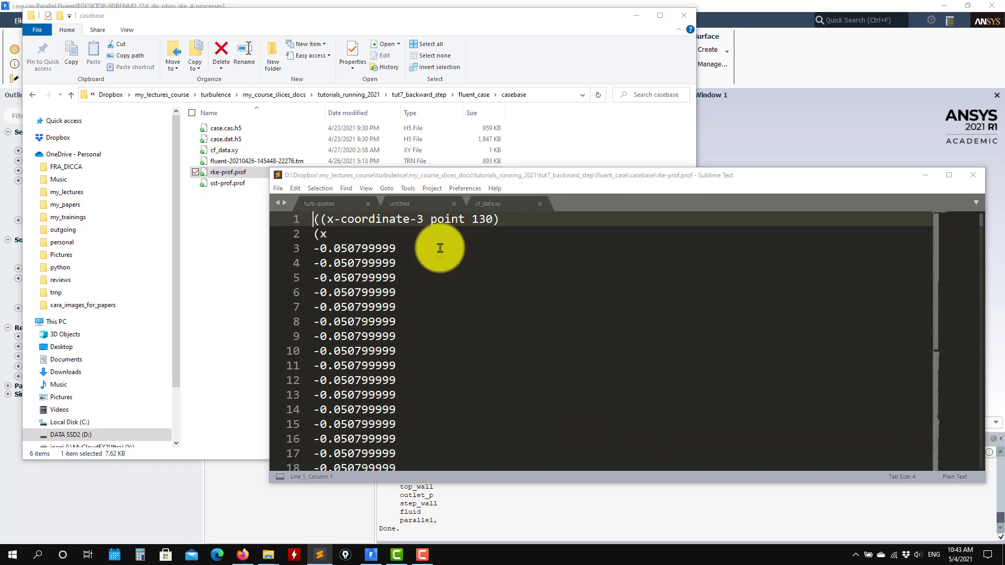
{"action": "left_click", "coordinate": [233, 184]}
{"action": "left_click_drag", "start_coordinate": [234, 193], "coordinate": [560, 359]}
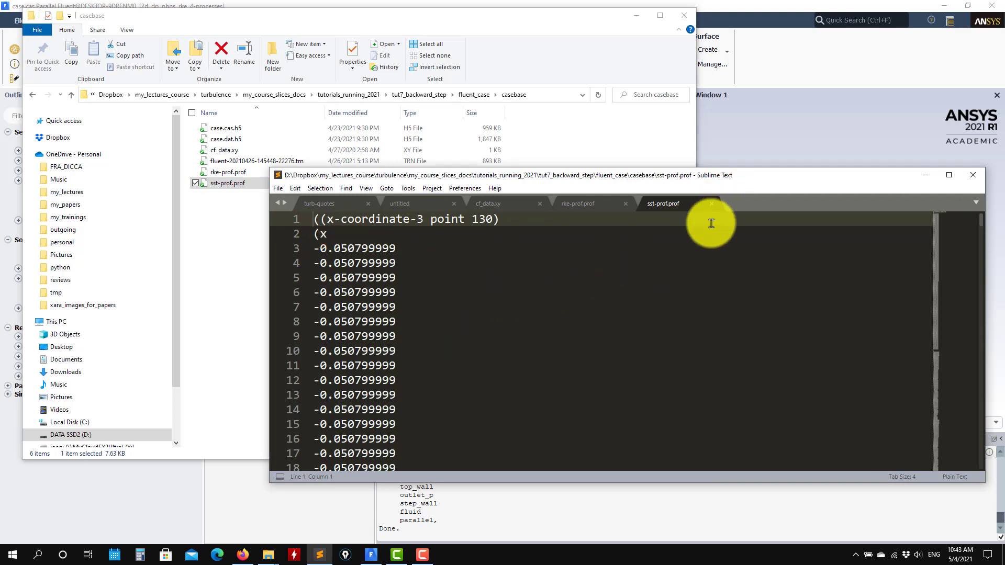
{"action": "left_click_drag", "start_coordinate": [941, 224], "coordinate": [927, 257]}
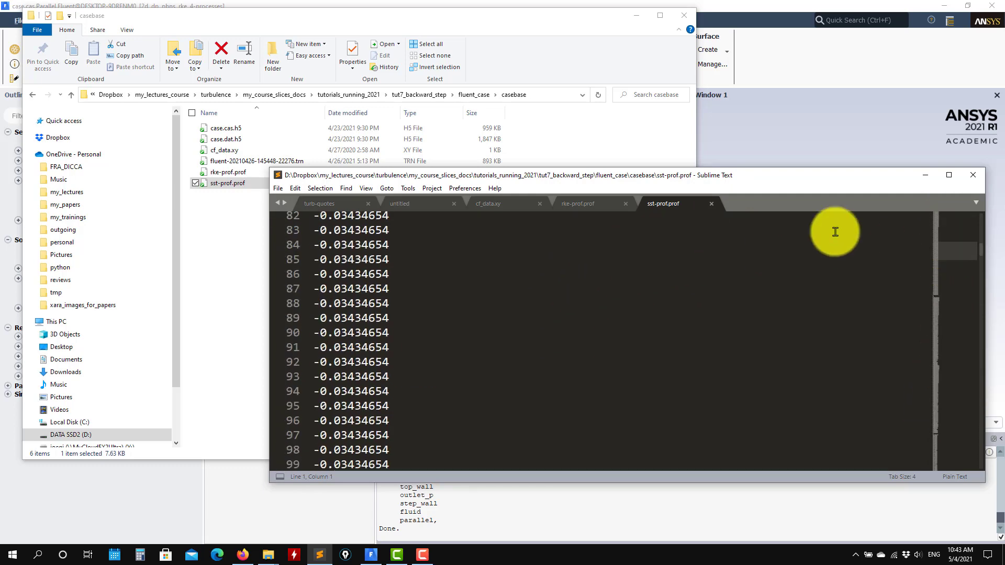
{"action": "left_click", "coordinate": [927, 177]}
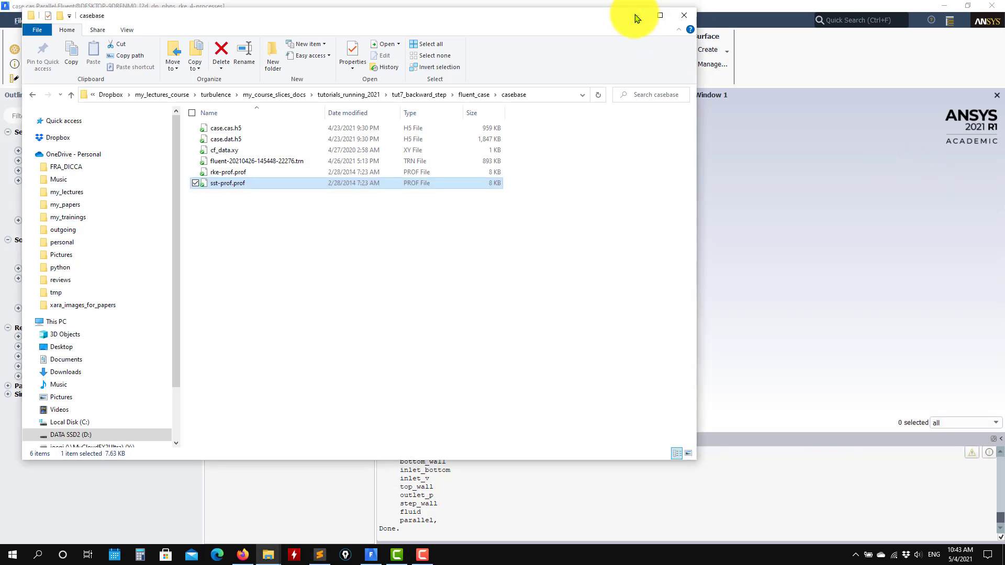
{"action": "left_click", "coordinate": [636, 19]}
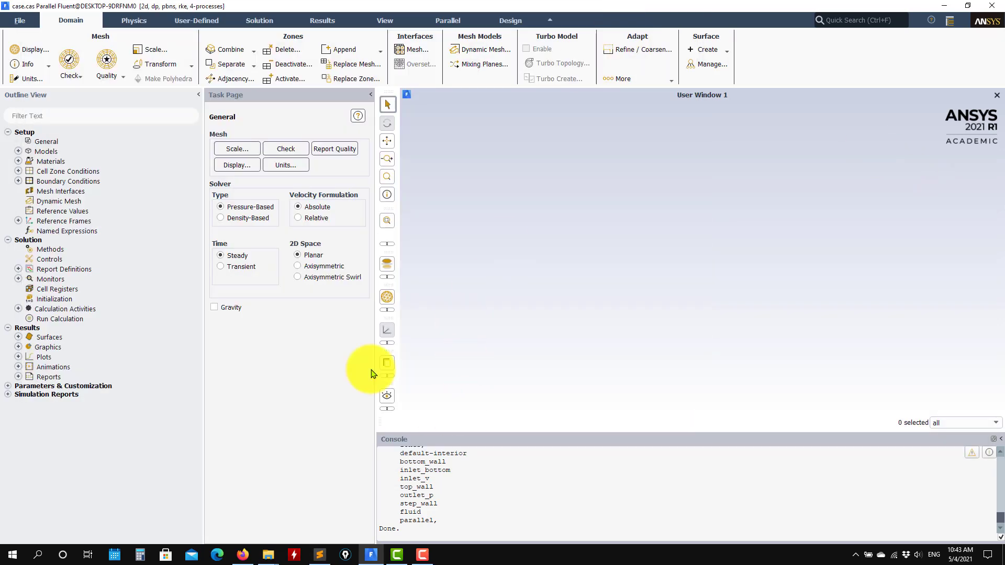
Display the saved mesh-1 graphics object and move its settings dialog clear of the mesh
{"action": "left_click", "coordinate": [18, 347]}
{"action": "left_click", "coordinate": [30, 358]}
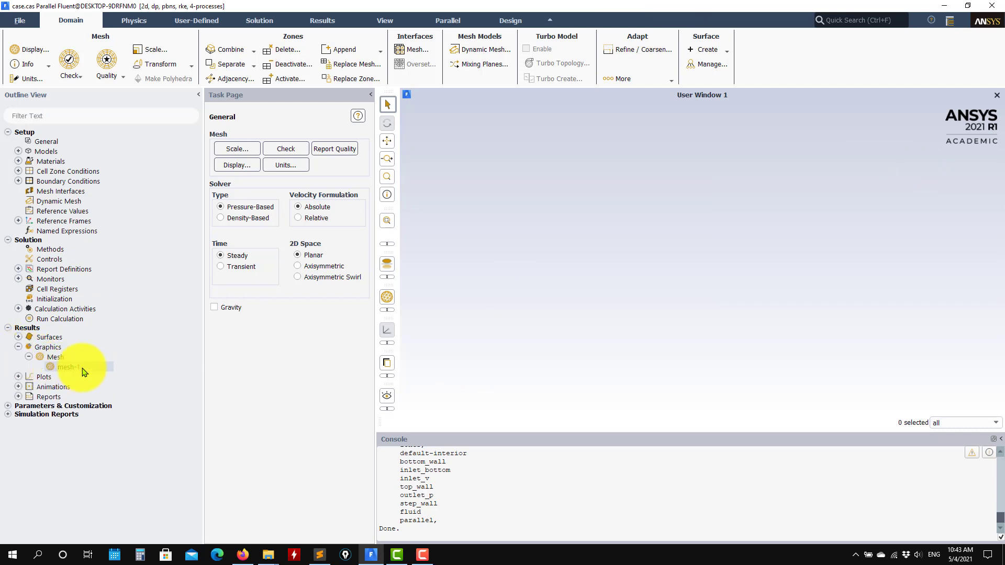
{"action": "left_click", "coordinate": [324, 523]}
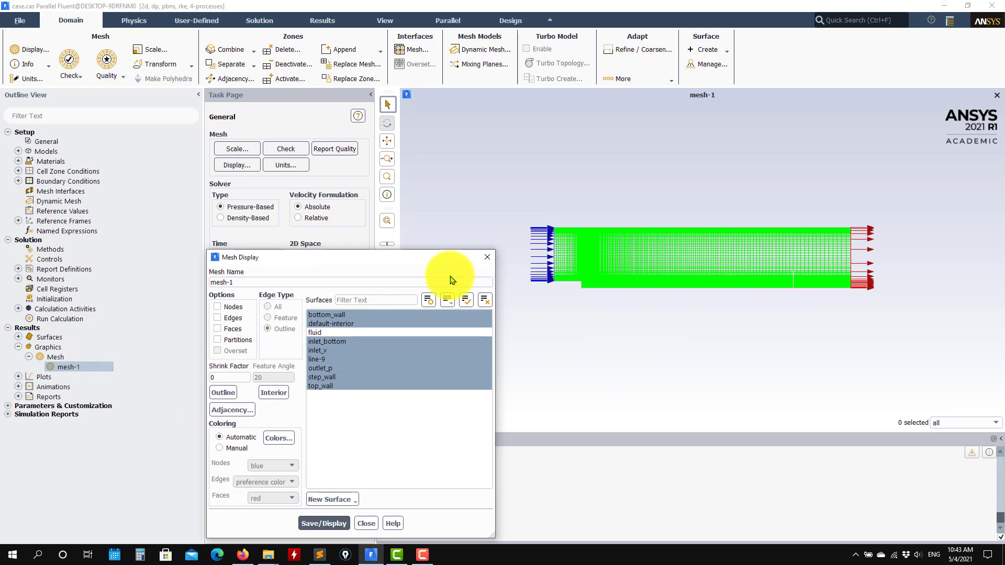
{"action": "left_click_drag", "start_coordinate": [435, 259], "coordinate": [338, 170]}
Examine the mesh refinement around the backward step, along the bottom wall and near the outlet, and close the mesh display settings
{"action": "scroll", "coordinate": [557, 303], "scroll_direction": "up", "scroll_amount": 10}
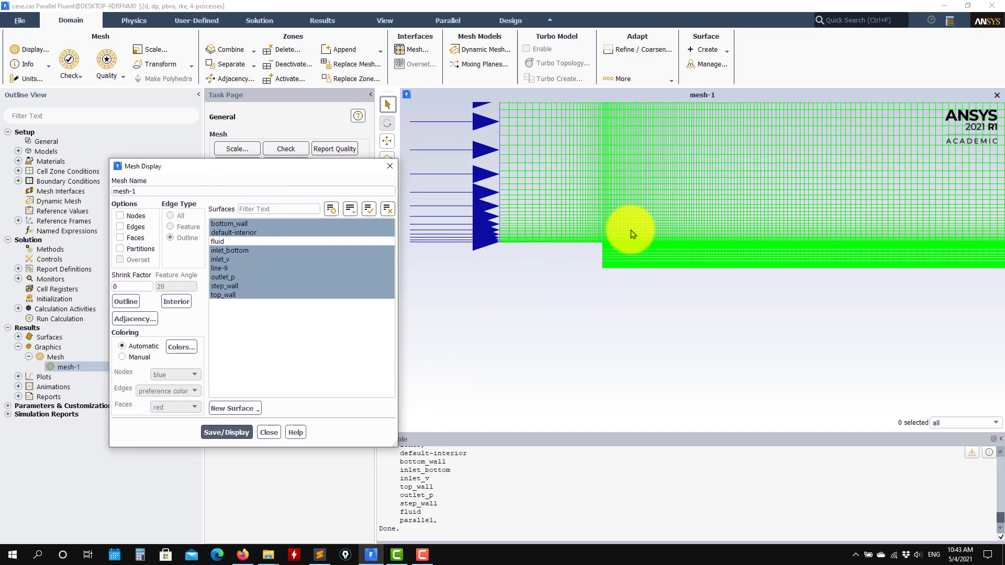
{"action": "scroll", "coordinate": [549, 298], "scroll_direction": "down", "scroll_amount": 10}
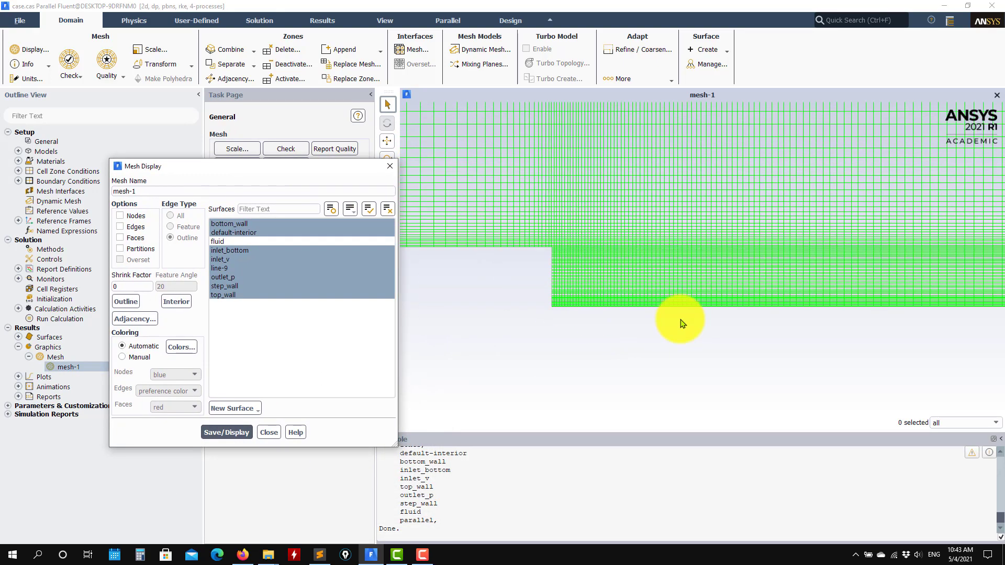
{"action": "scroll", "coordinate": [985, 325], "scroll_direction": "down", "scroll_amount": 3}
{"action": "scroll", "coordinate": [997, 330], "scroll_direction": "up", "scroll_amount": 8}
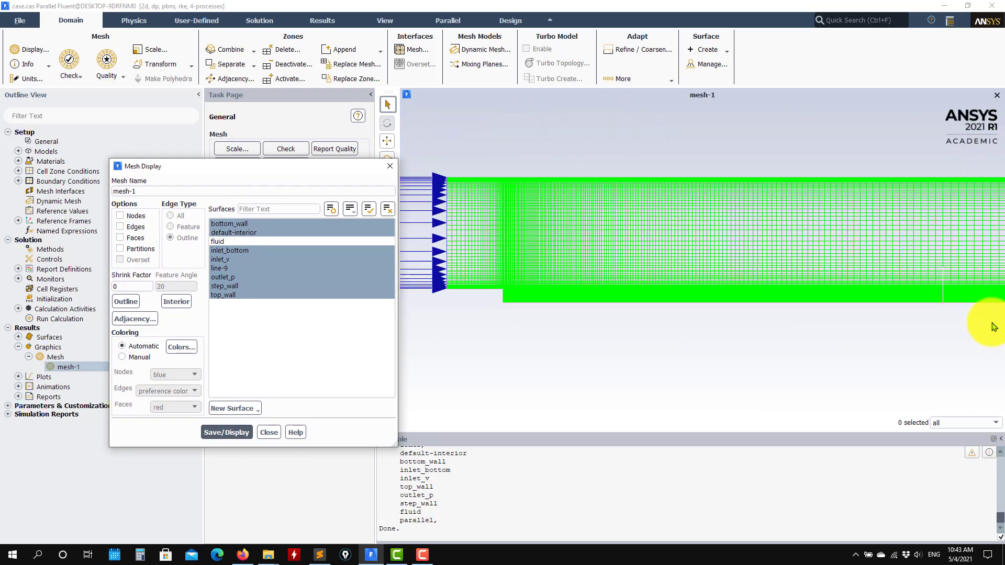
{"action": "scroll", "coordinate": [900, 319], "scroll_direction": "down", "scroll_amount": 6}
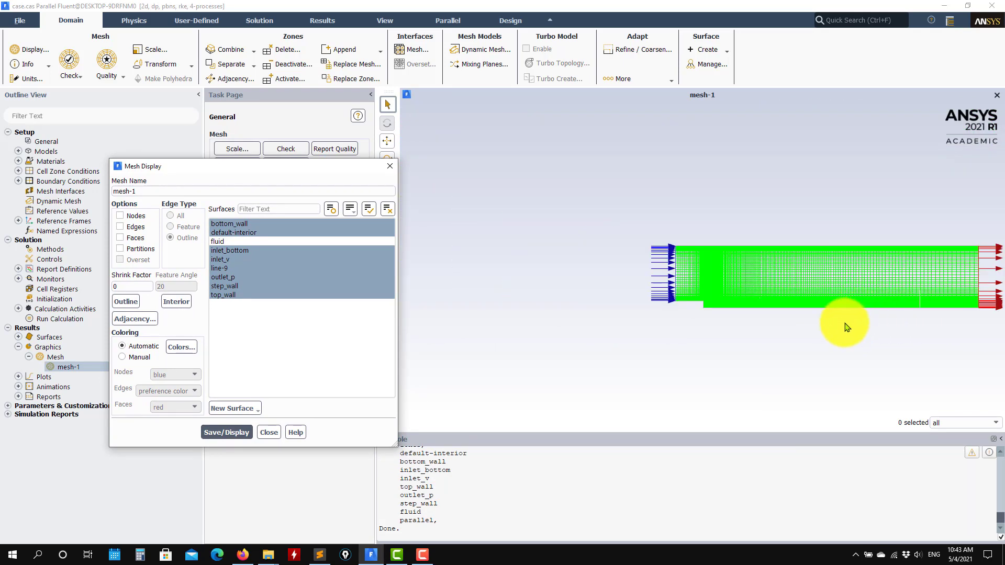
{"action": "middle_click_drag", "start_coordinate": [837, 328], "coordinate": [642, 333]}
{"action": "scroll", "coordinate": [816, 293], "scroll_direction": "up", "scroll_amount": 7}
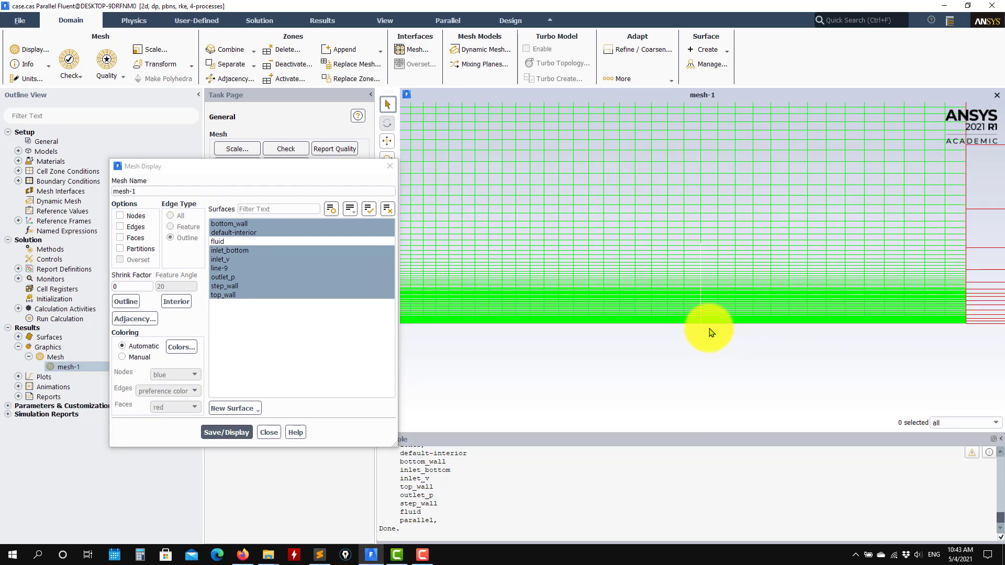
{"action": "scroll", "coordinate": [709, 332], "scroll_direction": "down", "scroll_amount": 5}
{"action": "middle_click_drag", "start_coordinate": [643, 339], "coordinate": [763, 321]}
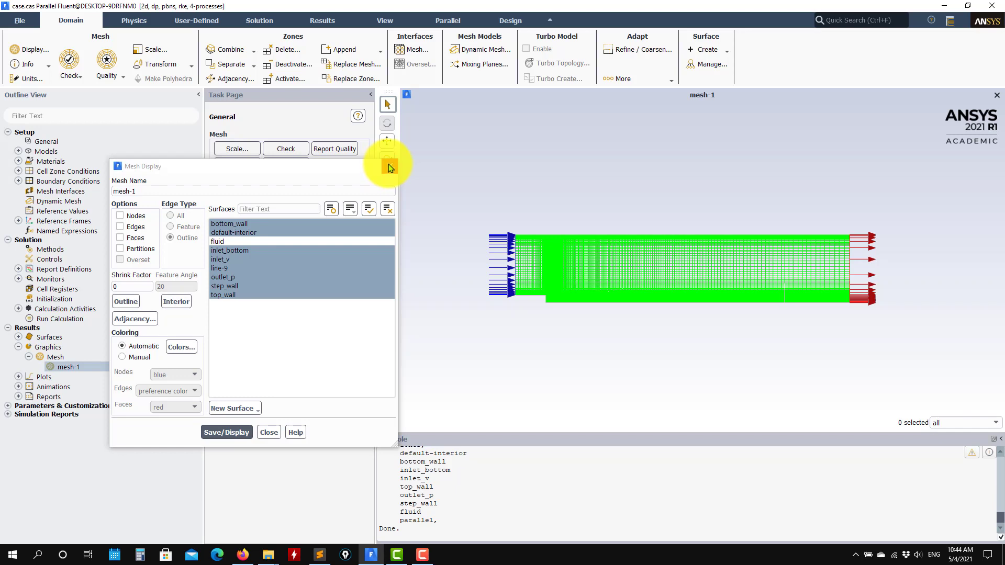
{"action": "left_click", "coordinate": [390, 168]}
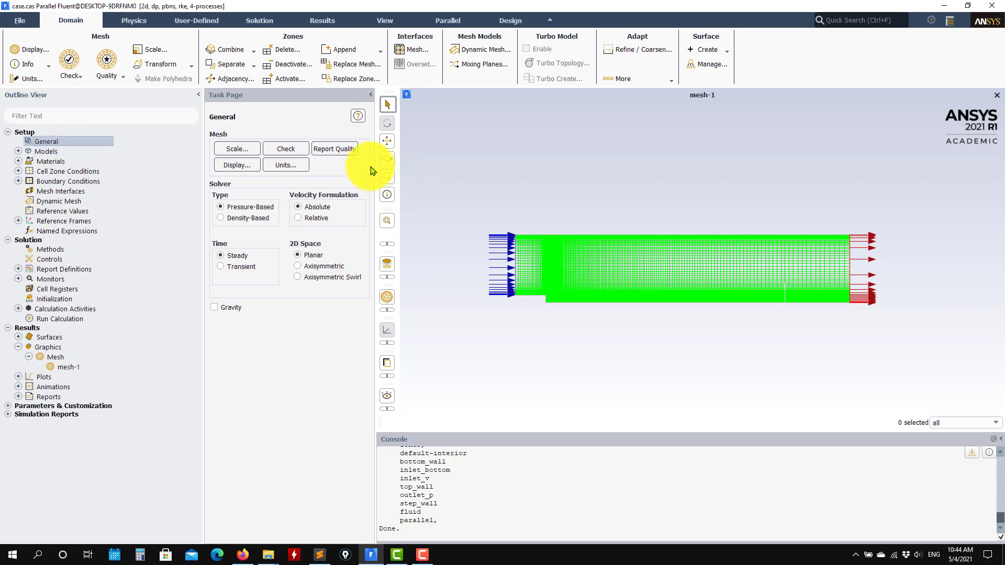
Open the viscous model settings and set the realizable k-epsilon near-wall treatment to Standard Wall Functions
{"action": "left_click", "coordinate": [18, 152]}
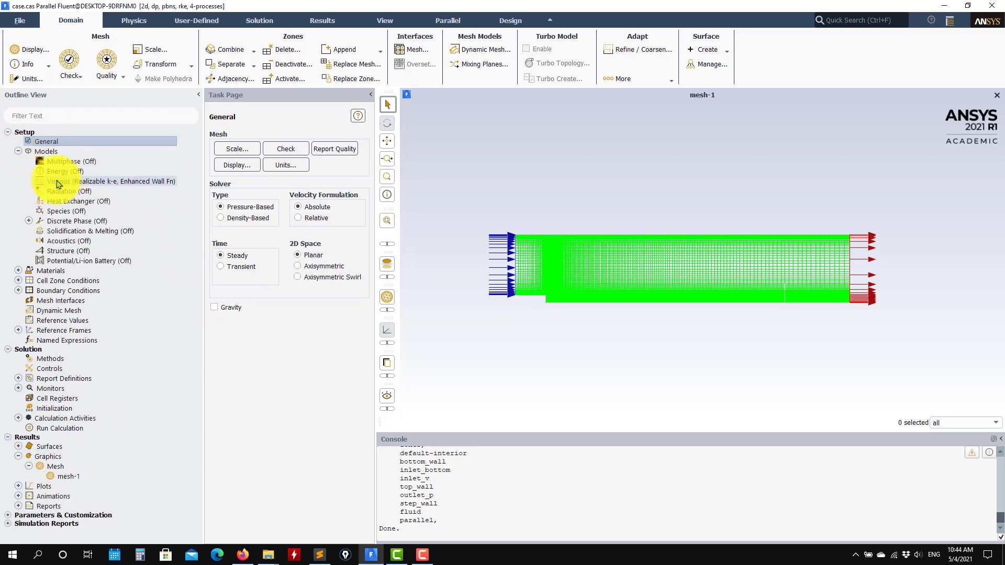
{"action": "double_click", "coordinate": [57, 182]}
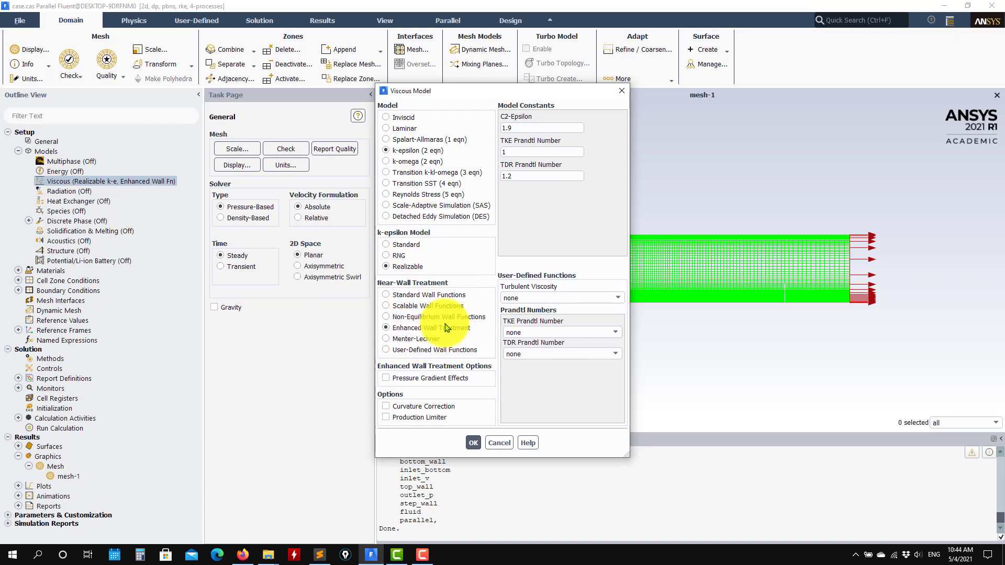
{"action": "left_click", "coordinate": [414, 300]}
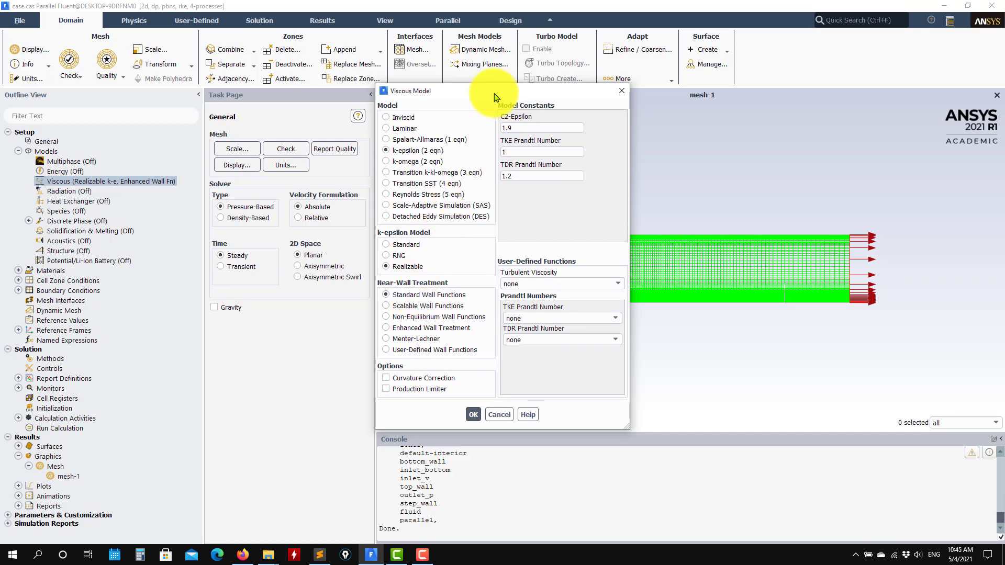
{"action": "left_click_drag", "start_coordinate": [487, 90], "coordinate": [271, 89]}
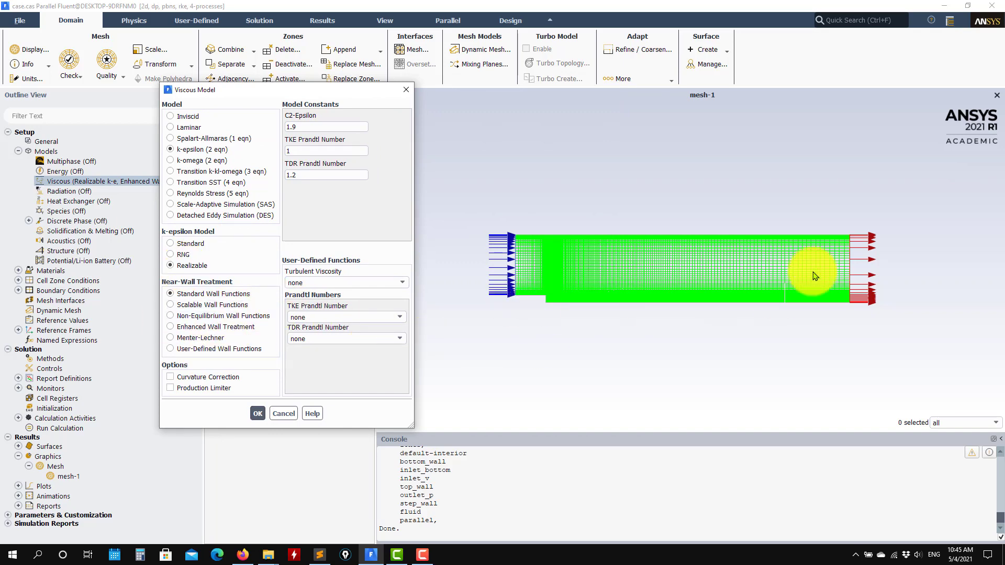
Inspect the mesh at the step corner and set the near-wall treatment back to Enhanced Wall Treatment
{"action": "scroll", "coordinate": [529, 315], "scroll_direction": "up", "scroll_amount": 1}
{"action": "scroll", "coordinate": [529, 314], "scroll_direction": "up", "scroll_amount": 3}
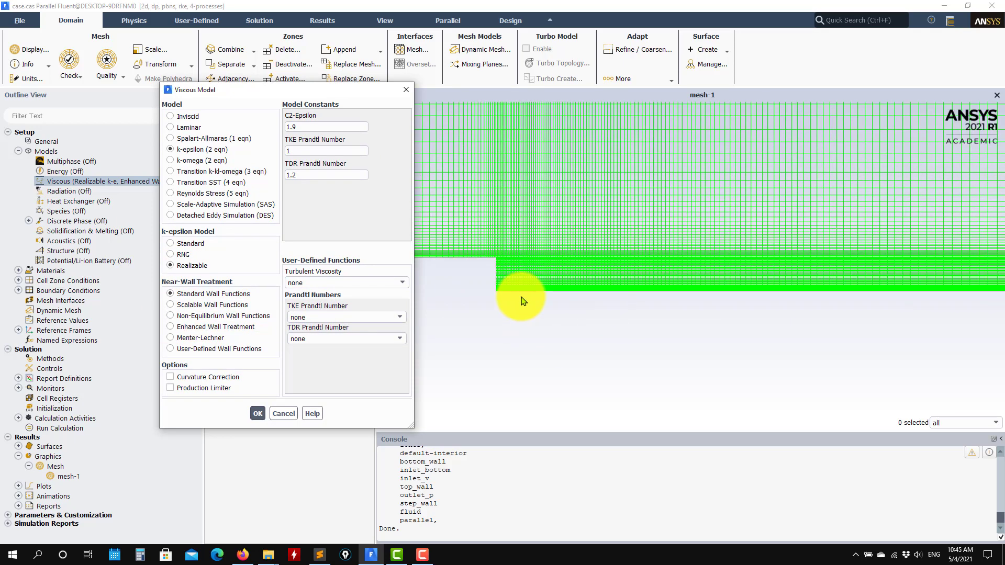
{"action": "scroll", "coordinate": [499, 288], "scroll_direction": "up", "scroll_amount": 4}
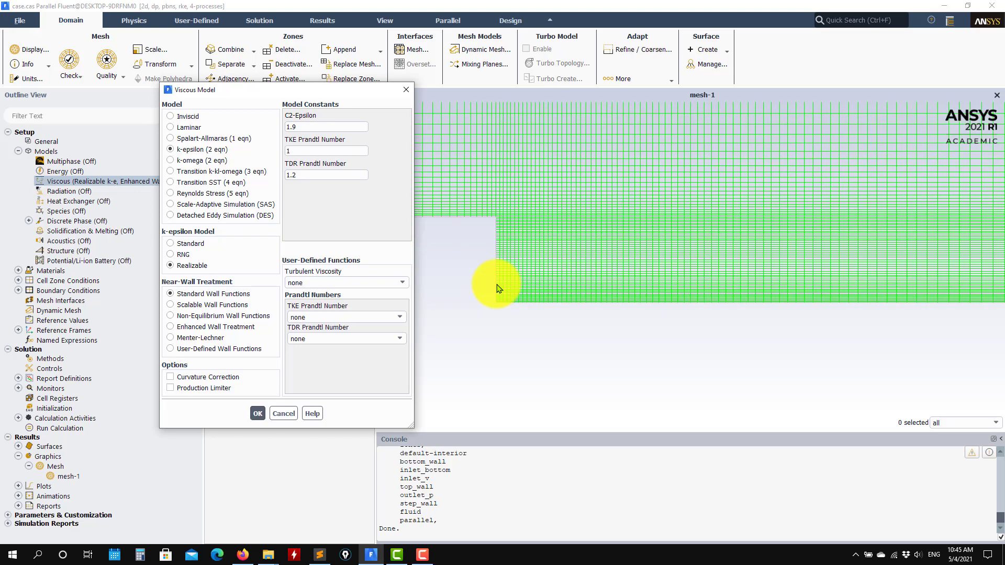
{"action": "scroll", "coordinate": [511, 288], "scroll_direction": "down", "scroll_amount": 3}
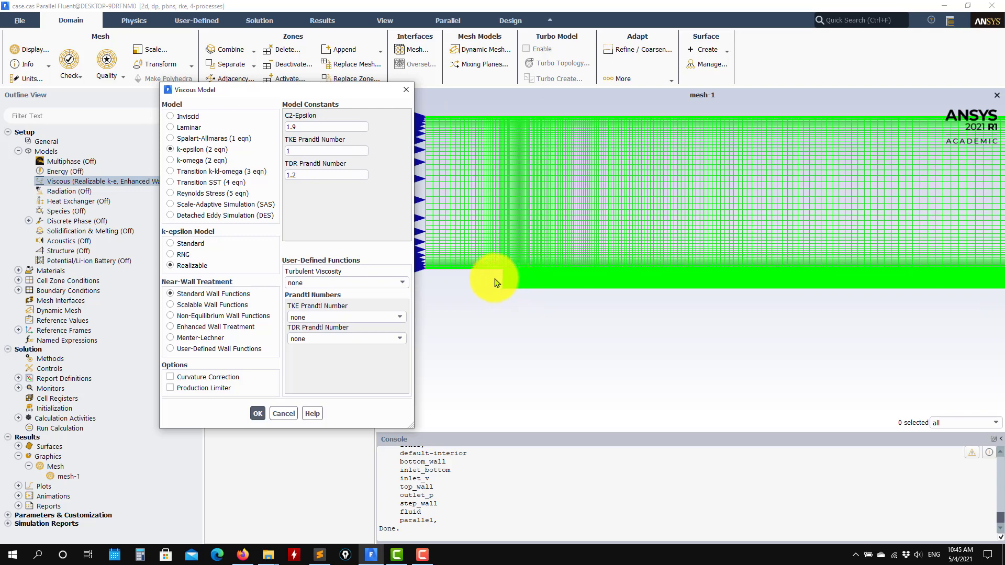
{"action": "left_click", "coordinate": [198, 330]}
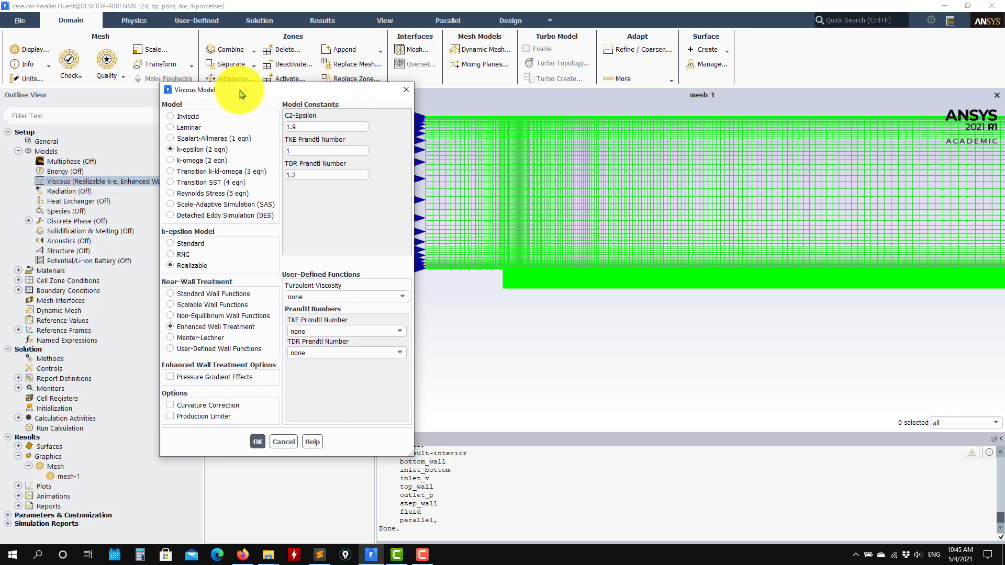
{"action": "left_click_drag", "start_coordinate": [242, 94], "coordinate": [376, 52]}
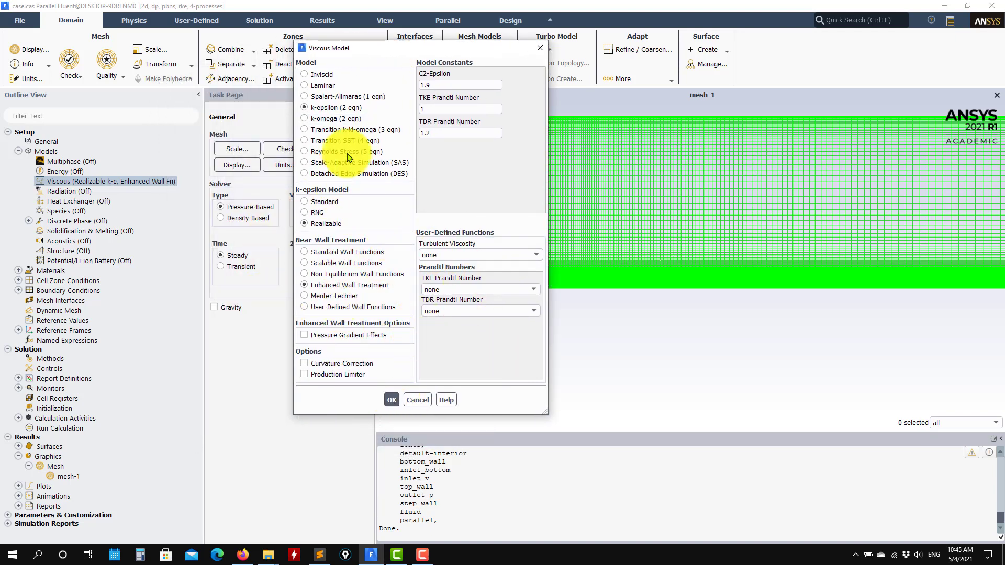
Confirm the viscous model settings and expand the boundary conditions to show their zone types
{"action": "left_click", "coordinate": [392, 400]}
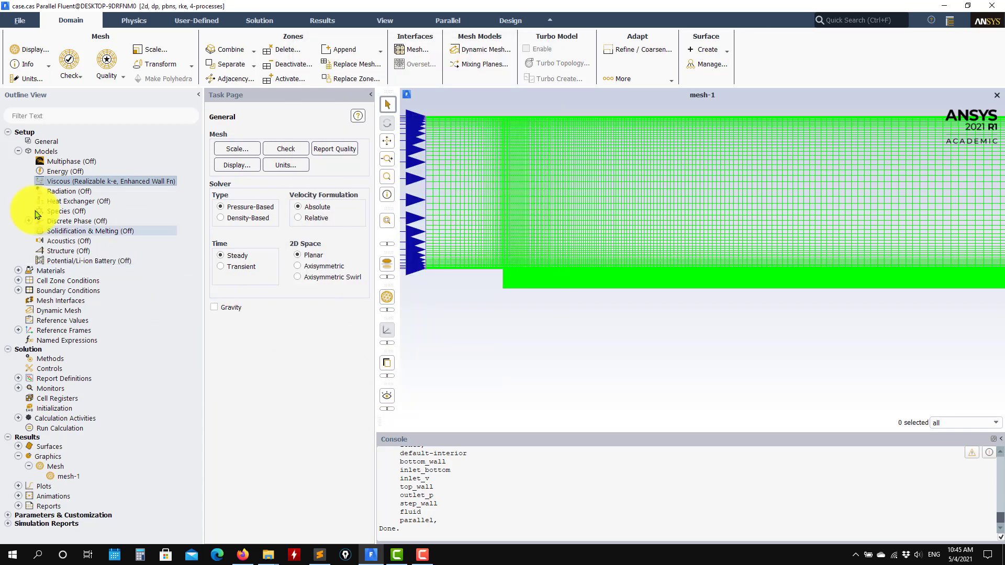
{"action": "left_click", "coordinate": [20, 272]}
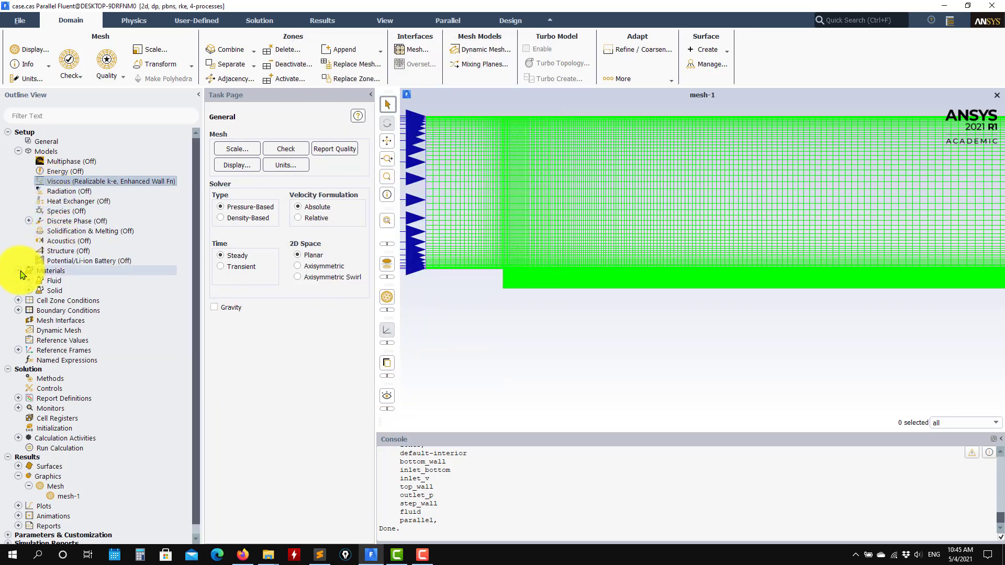
{"action": "left_click", "coordinate": [19, 272]}
{"action": "left_click", "coordinate": [19, 281]}
{"action": "left_click", "coordinate": [18, 281]}
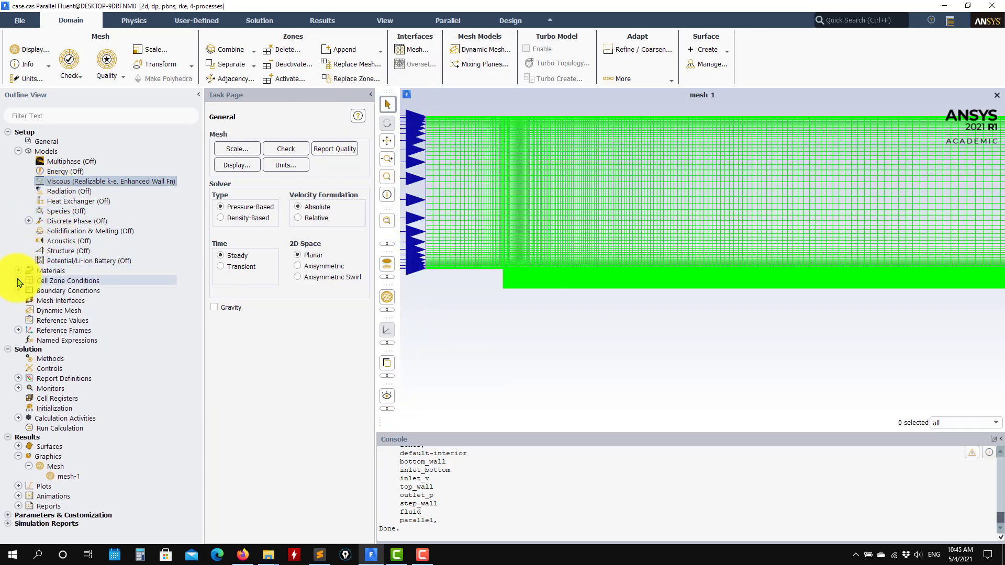
{"action": "left_click", "coordinate": [19, 291]}
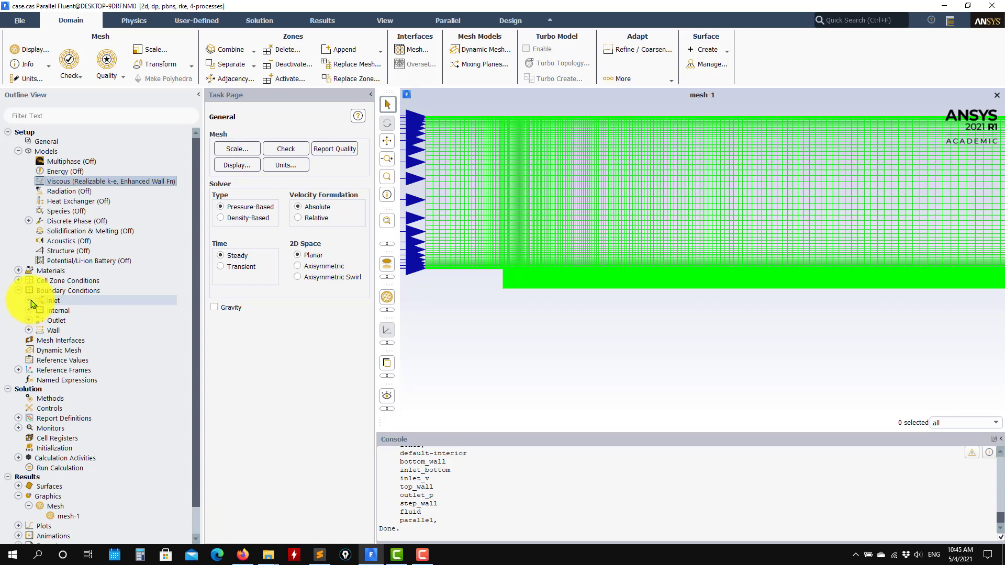
{"action": "scroll", "coordinate": [480, 259], "scroll_direction": "down", "scroll_amount": 2}
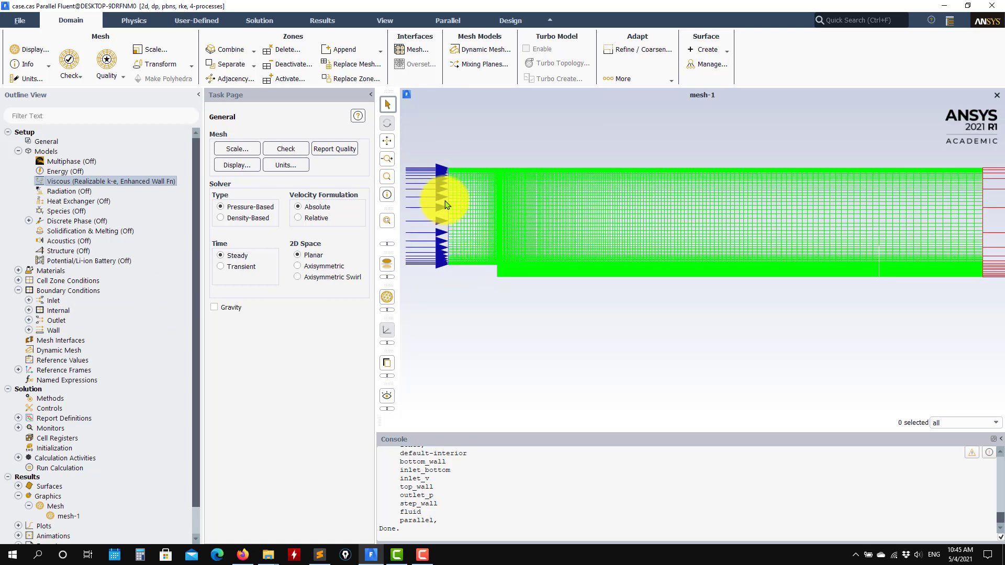
{"action": "scroll", "coordinate": [440, 181], "scroll_direction": "down", "scroll_amount": 1}
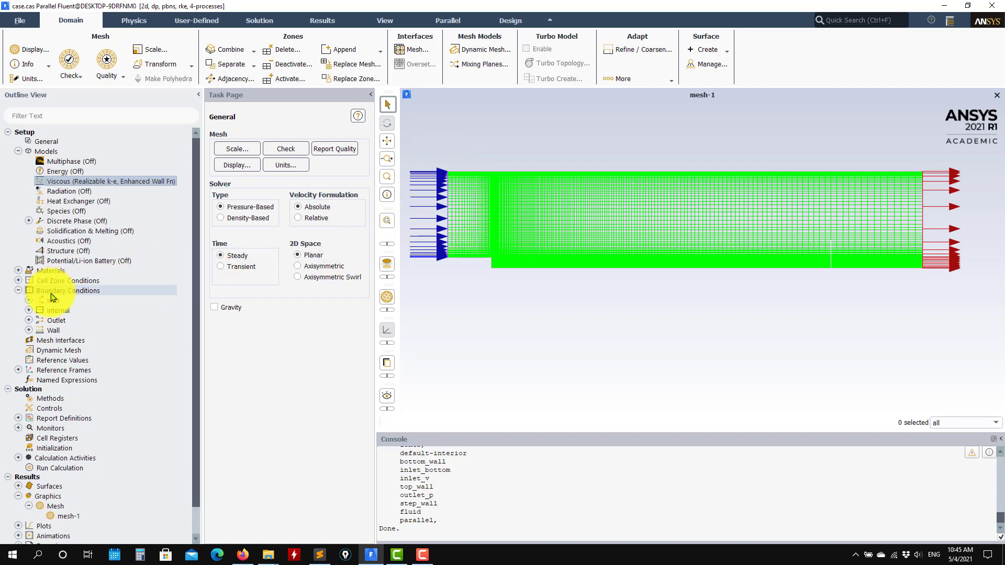
Open the inlet_v velocity inlet, try a constant velocity magnitude, restore the x-coordinate-3 x-velocity profile and close the settings
{"action": "left_click", "coordinate": [29, 301]}
{"action": "left_click", "coordinate": [79, 312]}
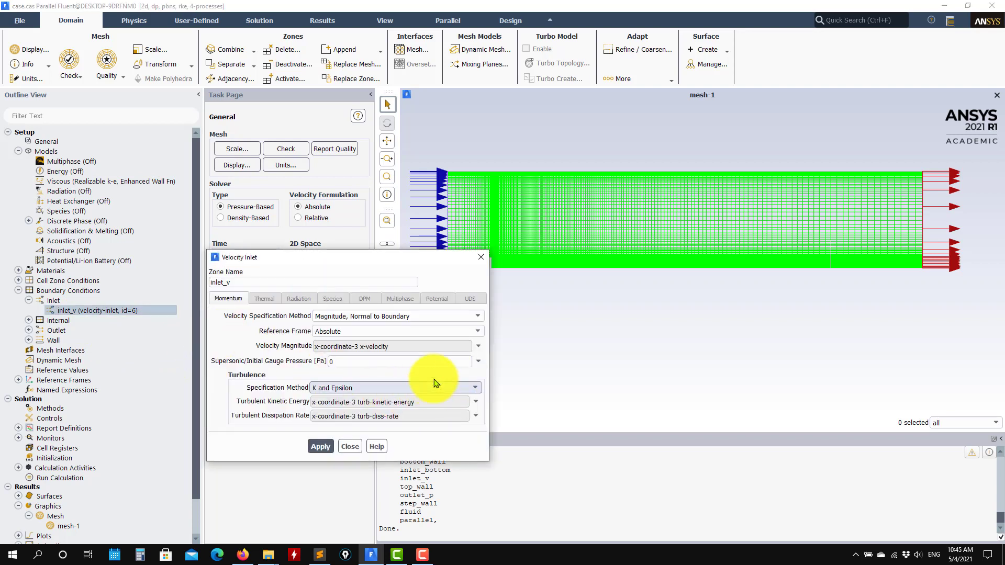
{"action": "left_click", "coordinate": [478, 346]}
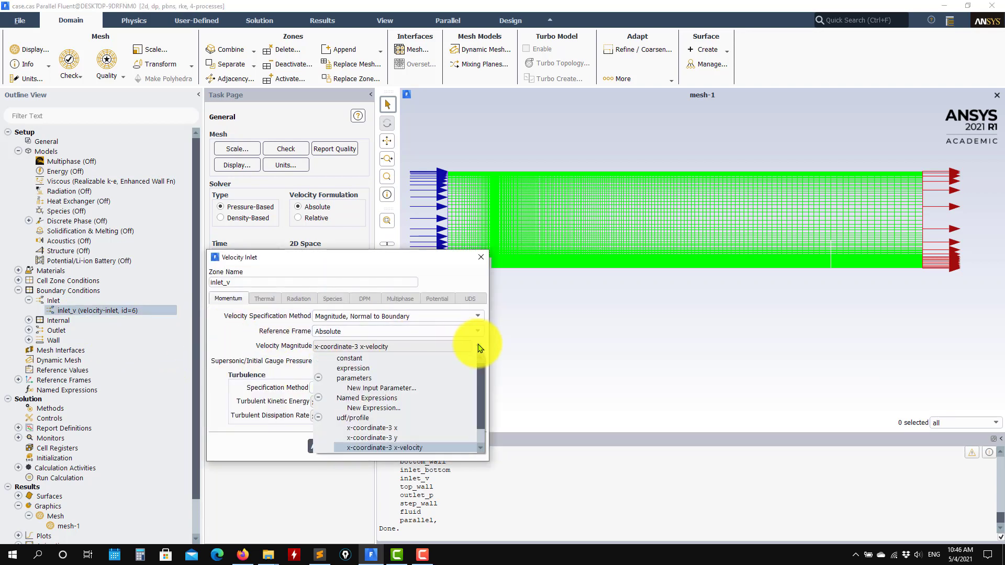
{"action": "left_click", "coordinate": [401, 358]}
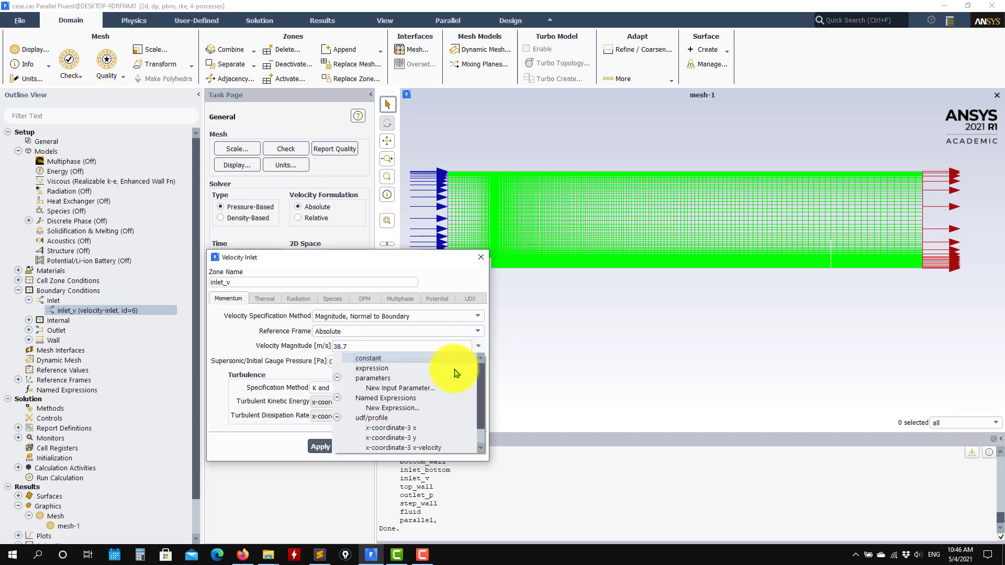
{"action": "left_click", "coordinate": [433, 448]}
{"action": "left_click", "coordinate": [341, 446]}
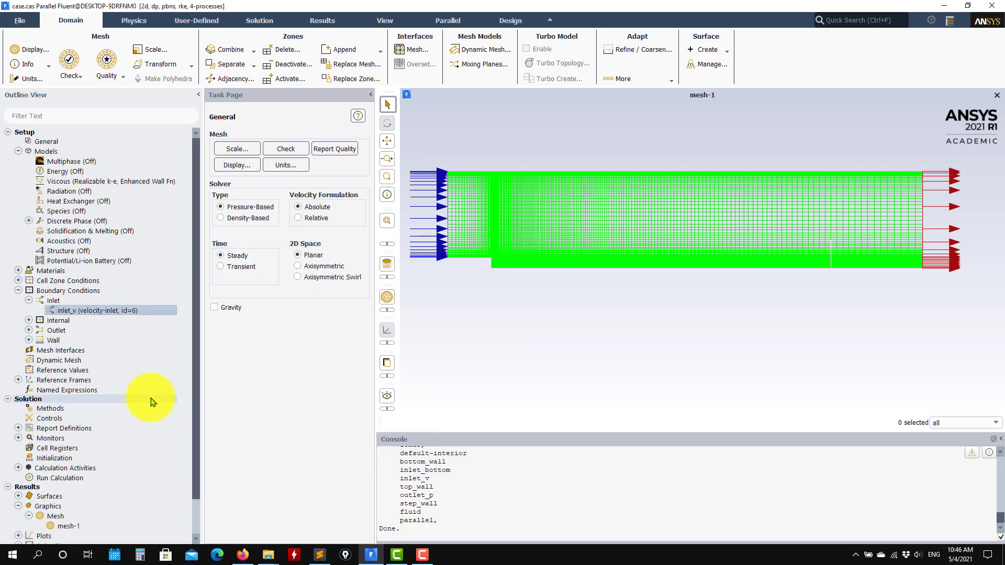
Read the profile file rke-prof.prof from the casebase folder into the case
{"action": "scroll", "coordinate": [80, 315], "scroll_direction": "down", "scroll_amount": 2}
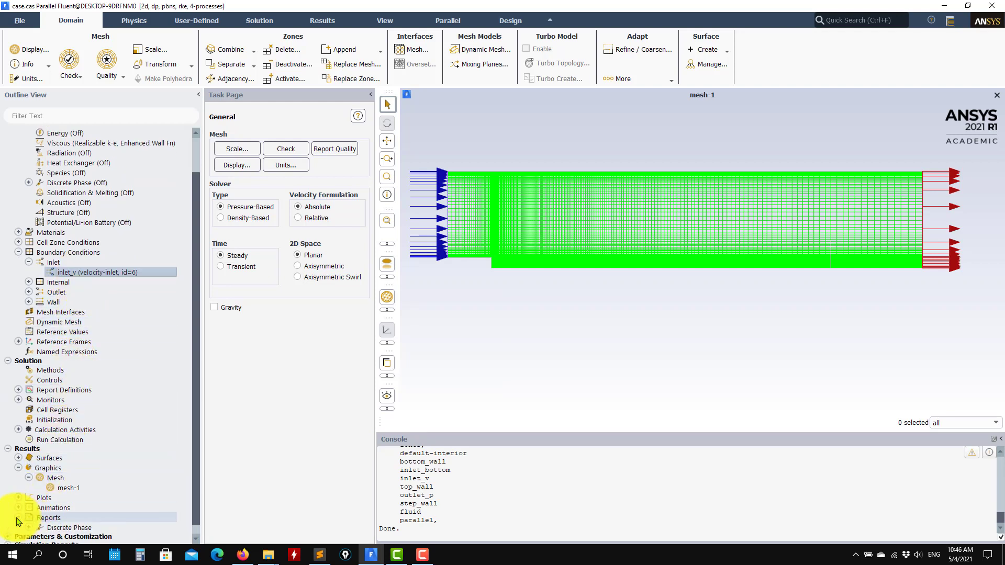
{"action": "scroll", "coordinate": [21, 505], "scroll_direction": "down", "scroll_amount": 1}
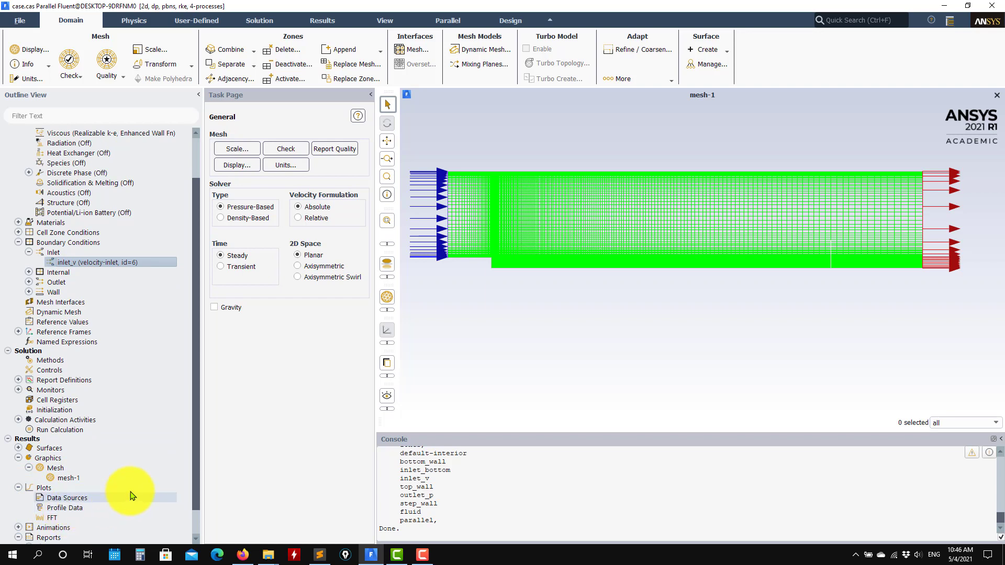
{"action": "left_click", "coordinate": [19, 24]}
{"action": "mouse_move", "coordinate": [10, 35]}
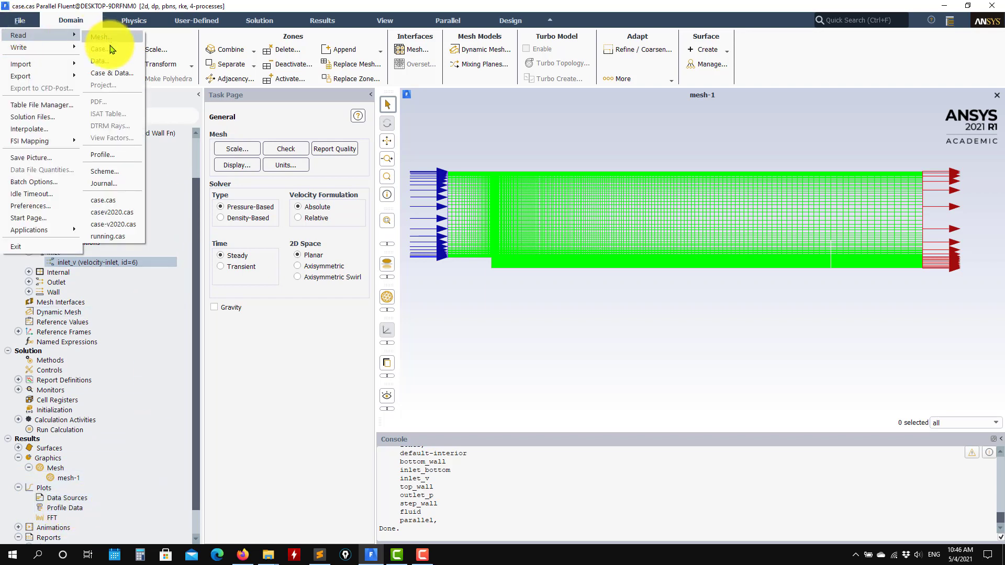
{"action": "left_click", "coordinate": [103, 154]}
{"action": "left_click", "coordinate": [454, 195]}
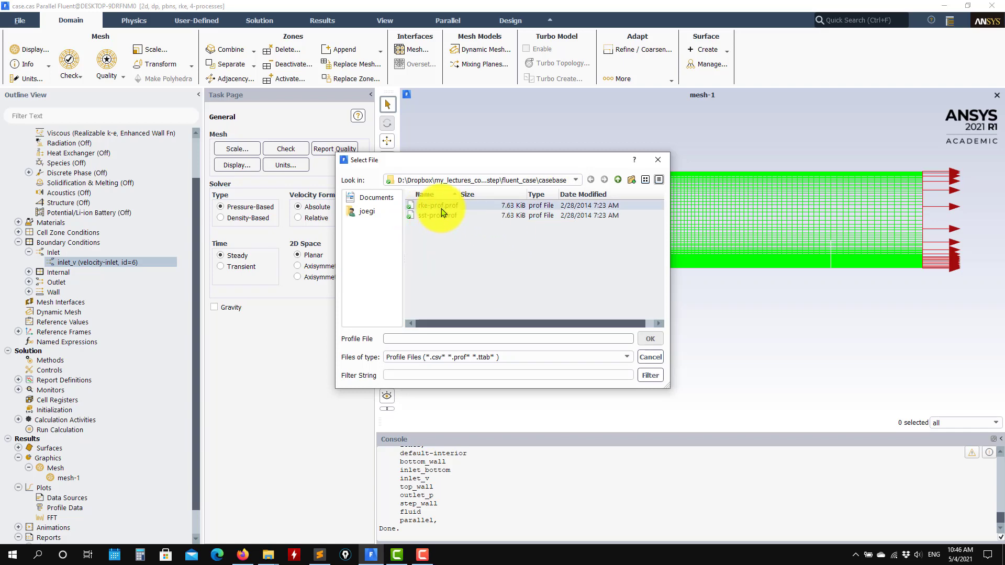
{"action": "left_click", "coordinate": [441, 207]}
{"action": "left_click", "coordinate": [650, 338]}
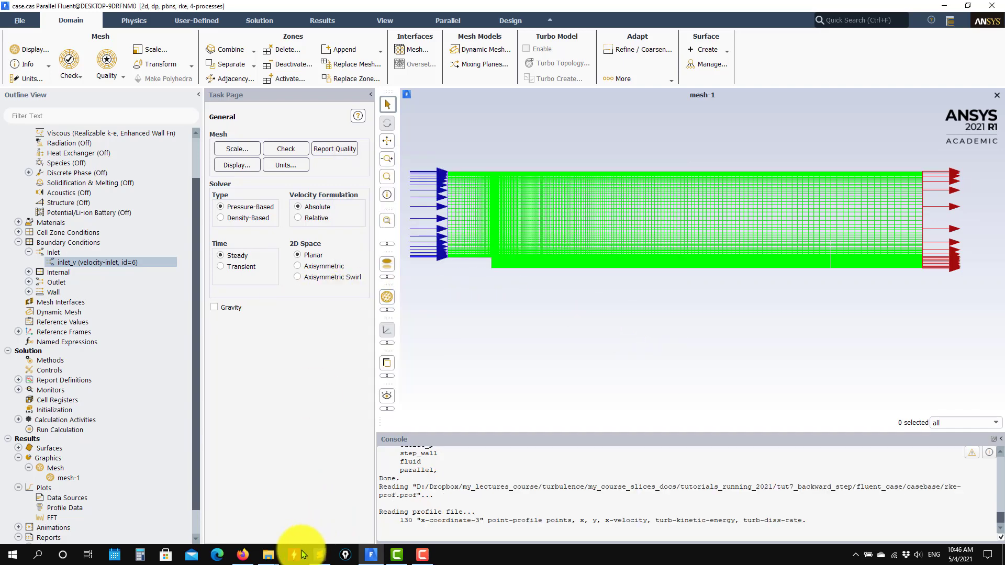
Switch to the casebase folder in File Explorer and open rke-prof.prof in Sublime Text at full-screen size to examine its contents
{"action": "left_click", "coordinate": [274, 560]}
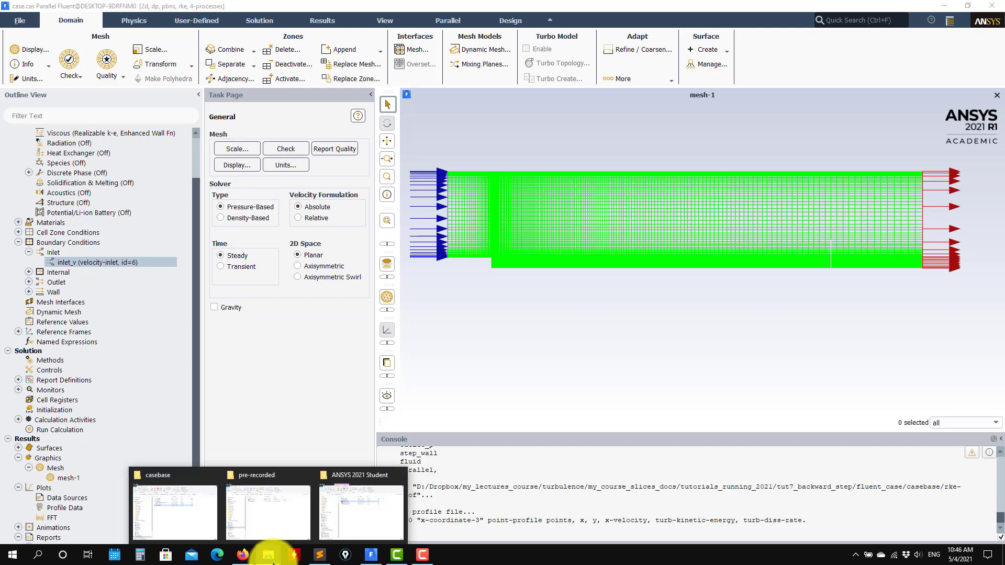
{"action": "left_click", "coordinate": [178, 510]}
{"action": "left_click", "coordinate": [232, 174]}
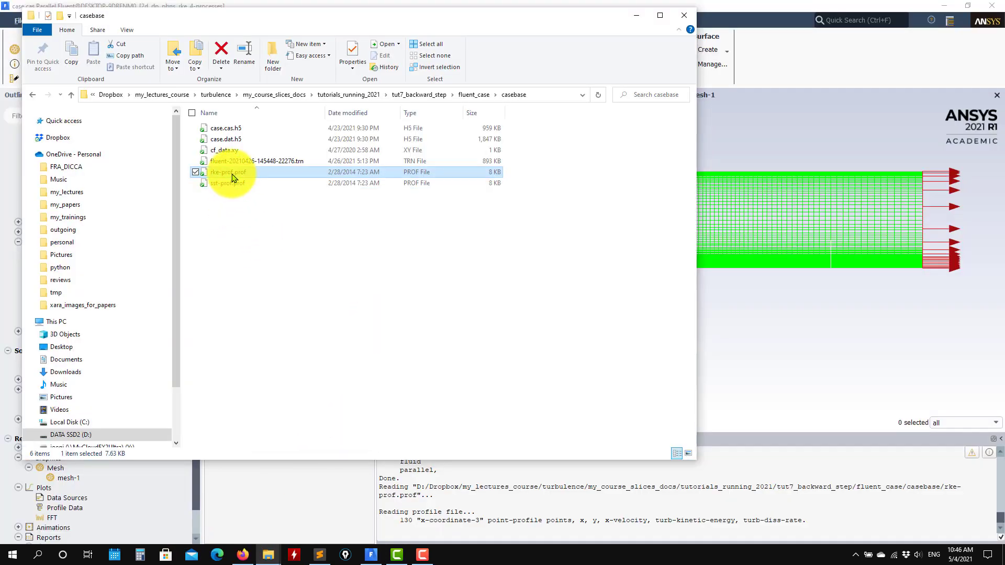
{"action": "right_click", "coordinate": [232, 174]}
{"action": "left_click", "coordinate": [297, 217]}
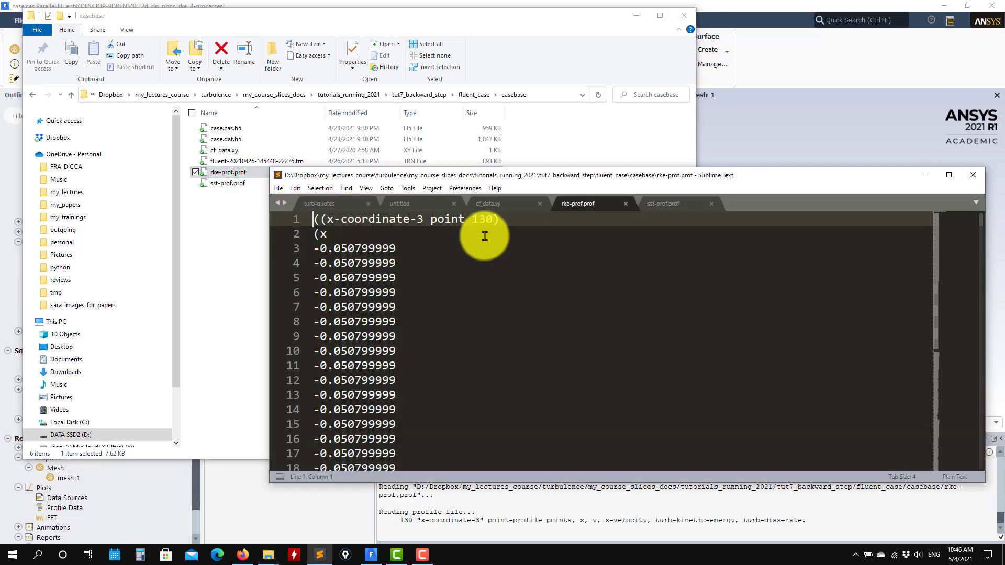
{"action": "left_click", "coordinate": [951, 176]}
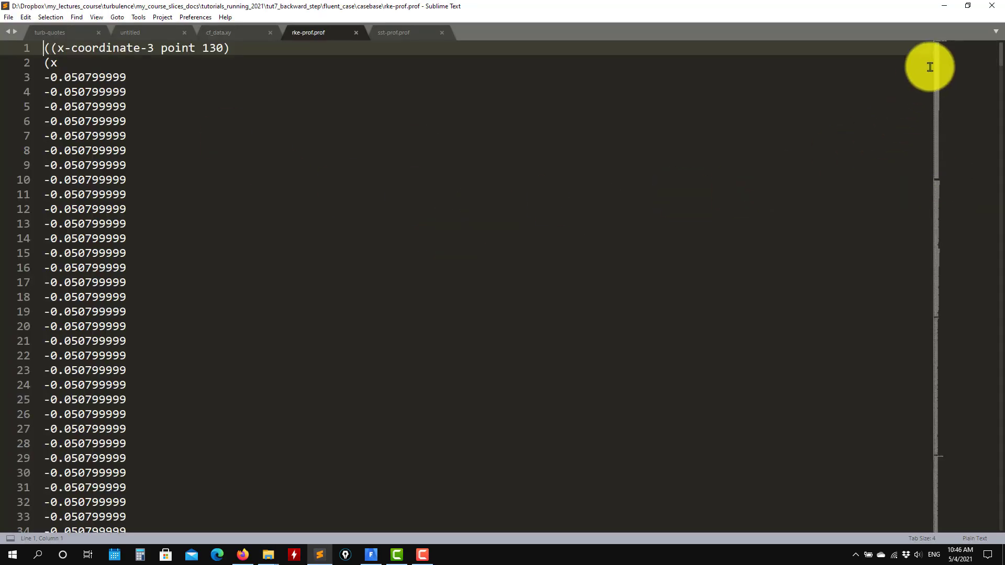
{"action": "mouse_move", "coordinate": [938, 68]}
{"action": "left_mouse_down"}
{"action": "mouse_move", "coordinate": [972, 71]}
{"action": "mouse_move", "coordinate": [963, 306]}
{"action": "mouse_move", "coordinate": [925, 485]}
{"action": "mouse_move", "coordinate": [937, 49]}
{"action": "left_mouse_up"}
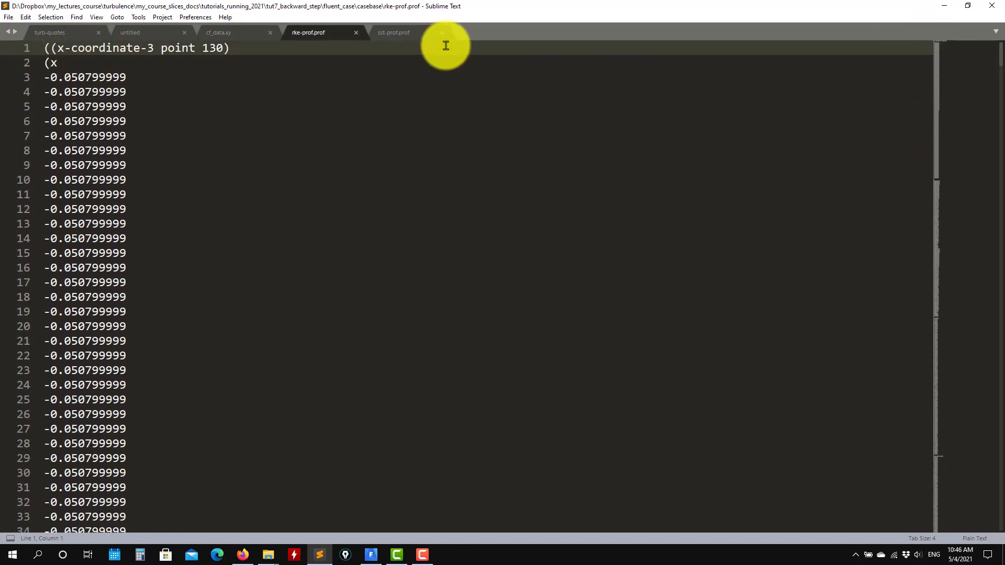
Close the rke-prof.prof and sst-prof.prof files, minimize the editor and the folder window, and return to Fluent
{"action": "left_click", "coordinate": [355, 32]}
{"action": "left_click", "coordinate": [356, 33]}
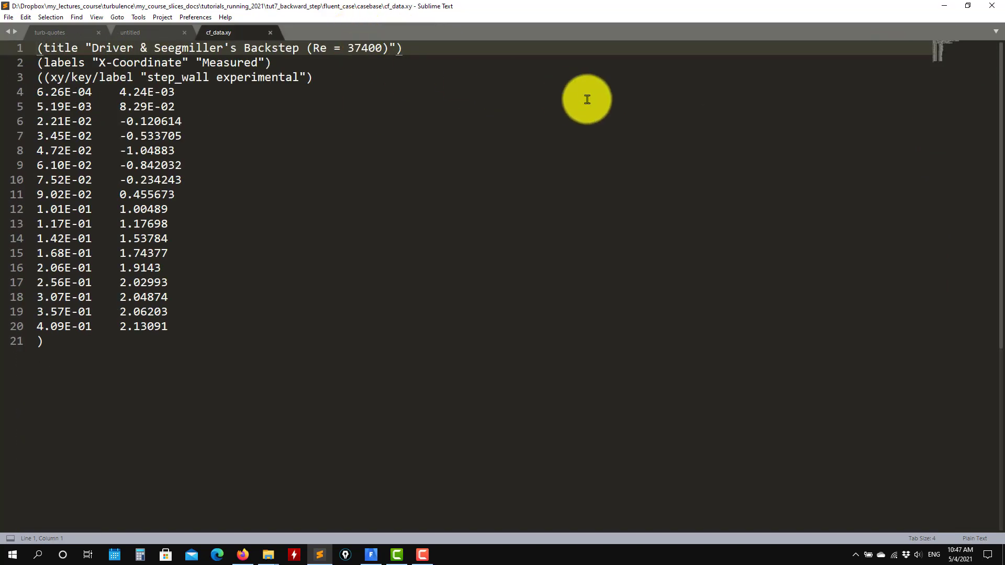
{"action": "left_click", "coordinate": [944, 6]}
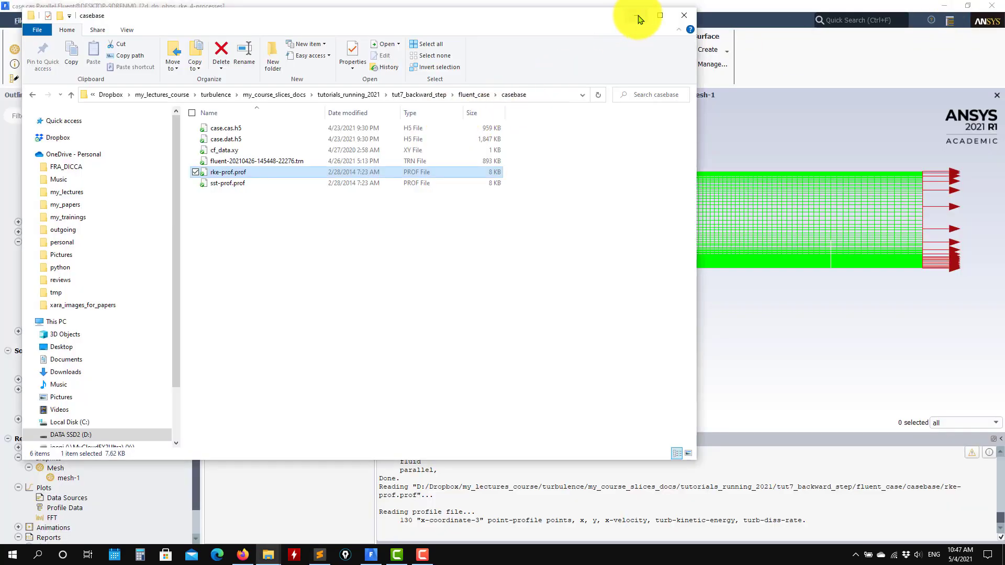
{"action": "left_click", "coordinate": [637, 16]}
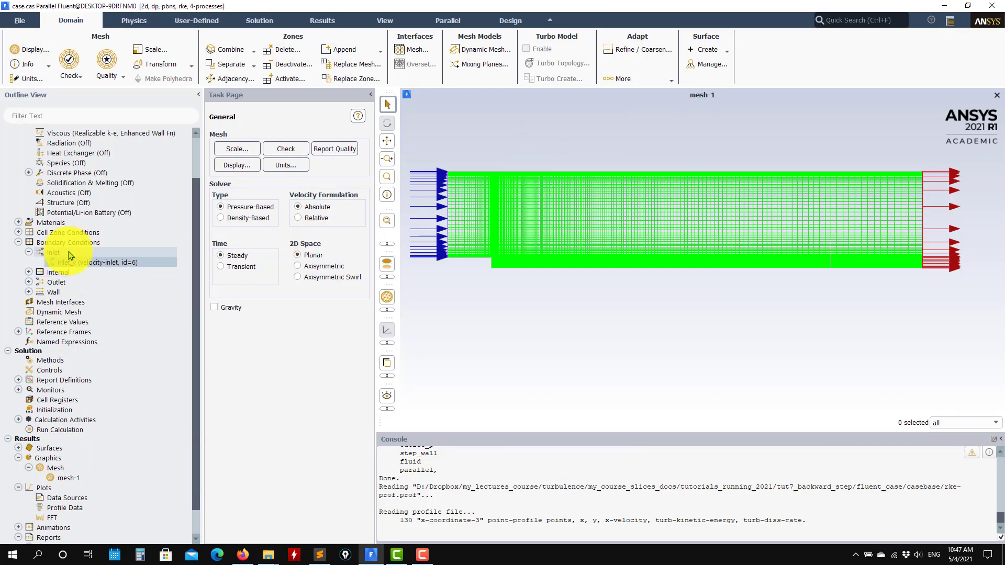
Plot the x-velocity of the x-coordinate-3 profile against y
{"action": "scroll", "coordinate": [126, 283], "scroll_direction": "down", "scroll_amount": 1}
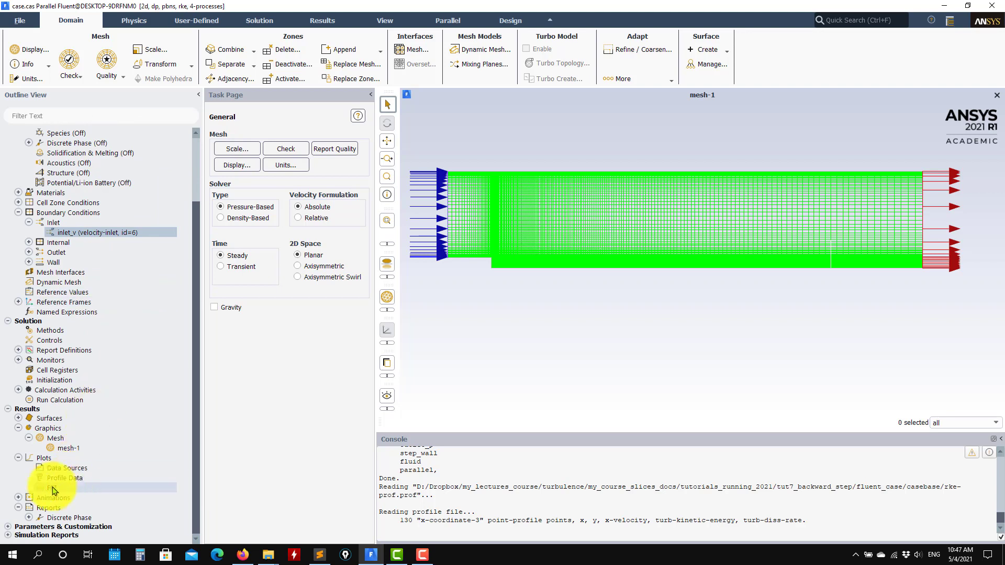
{"action": "double_click", "coordinate": [74, 479]}
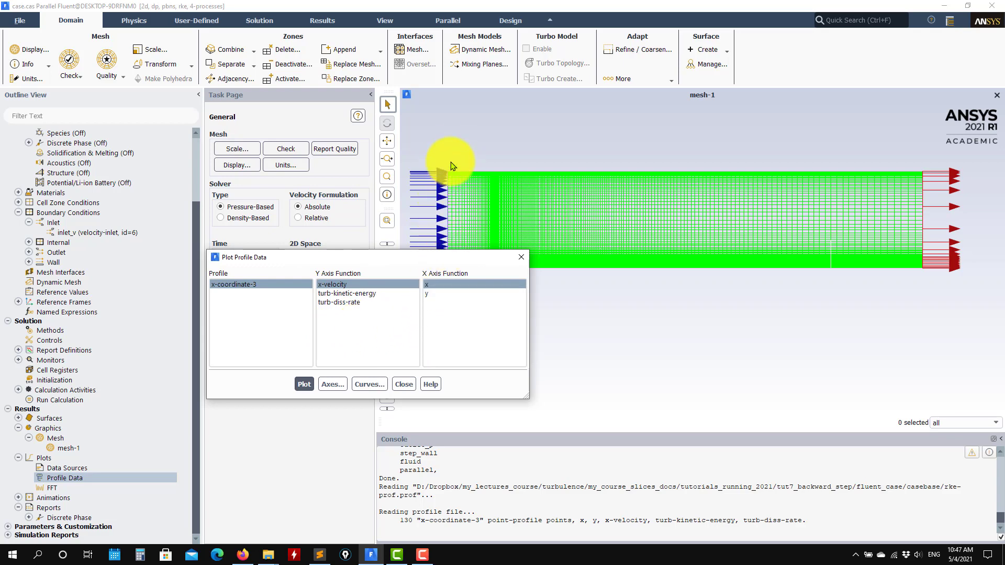
{"action": "left_click", "coordinate": [430, 294]}
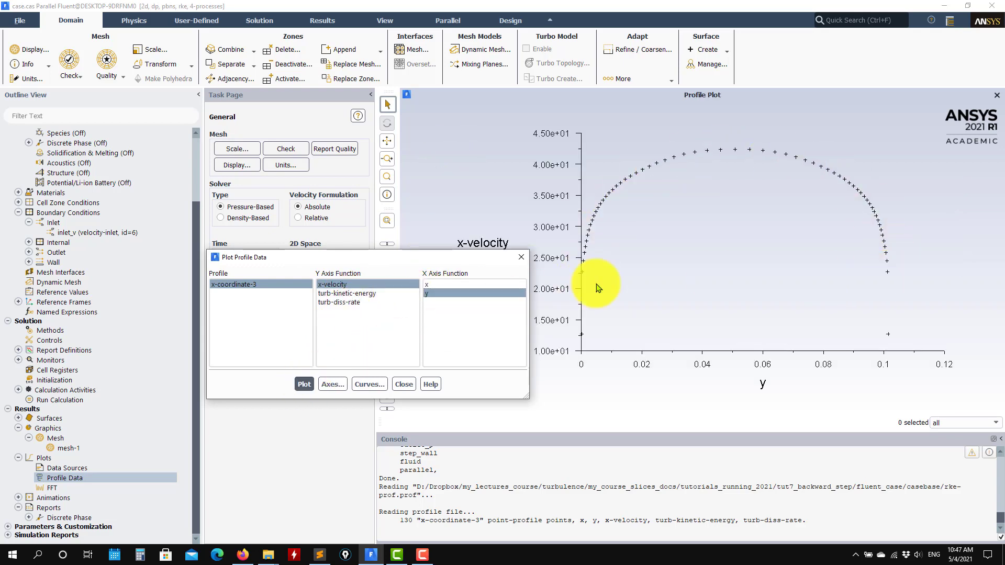
Plot the profile's turb-kinetic-energy and turb-diss-rate against y, one after the other, and close the profile plot settings
{"action": "left_click", "coordinate": [354, 295]}
{"action": "left_click", "coordinate": [304, 384]}
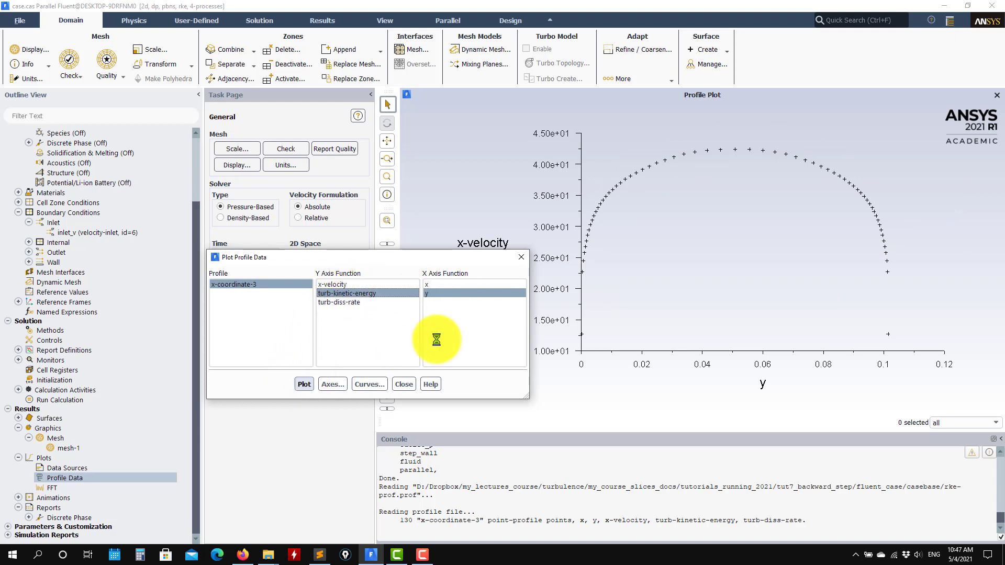
{"action": "left_click", "coordinate": [346, 302]}
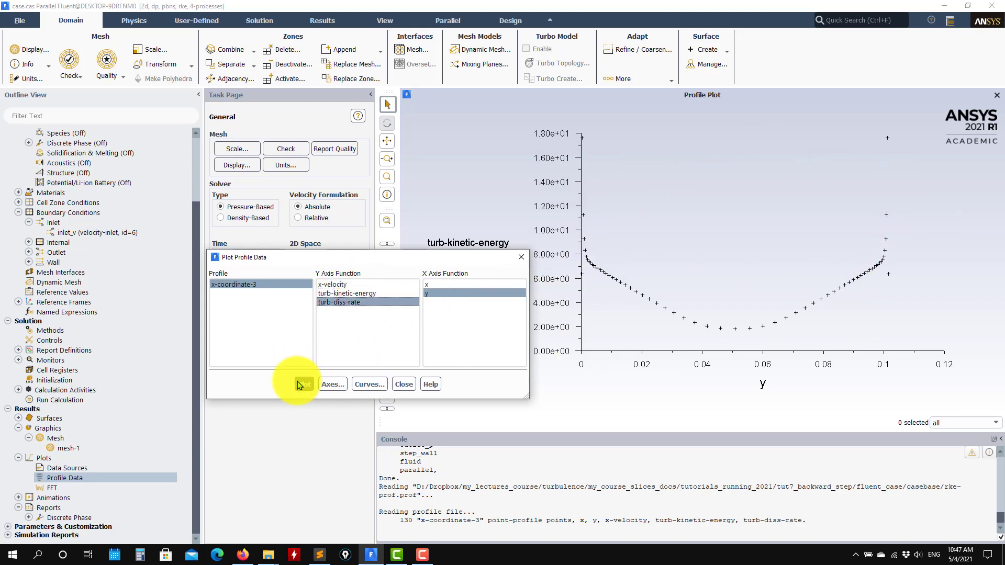
{"action": "left_click", "coordinate": [302, 384]}
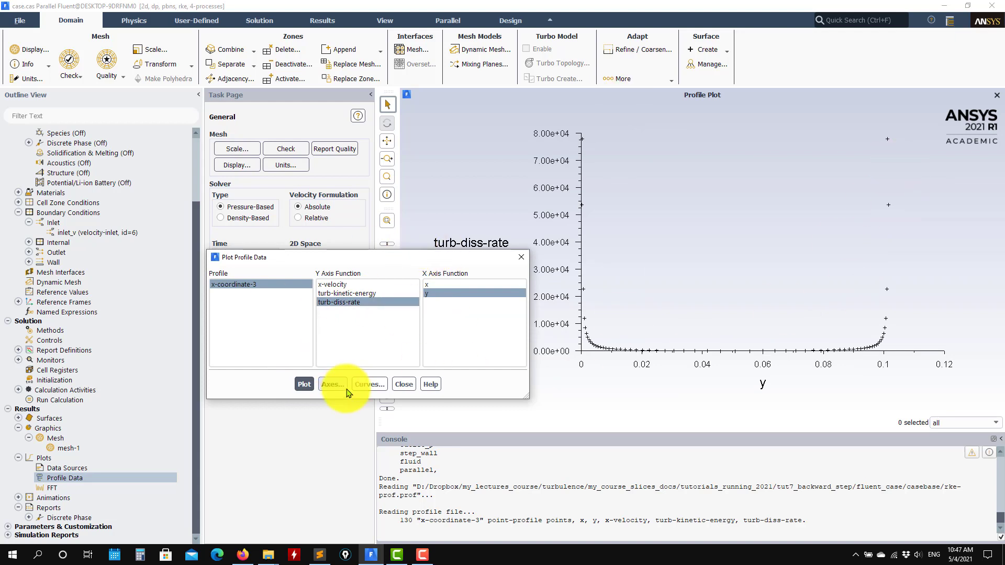
{"action": "left_click", "coordinate": [399, 387]}
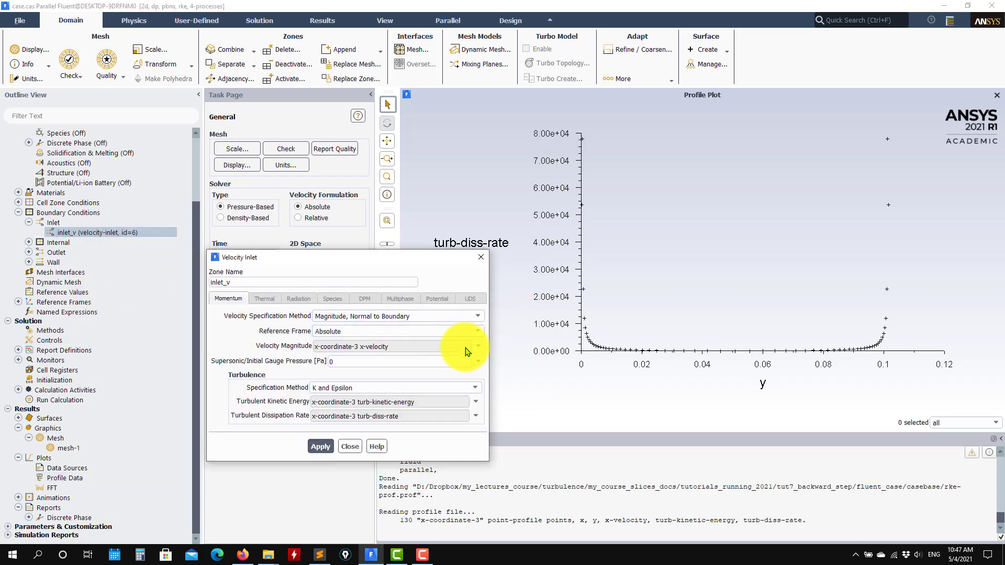
Check the velocity magnitude options of inlet_v, keep the x-coordinate-3 x-velocity profile, and apply and close the inlet settings
{"action": "left_click", "coordinate": [479, 347]}
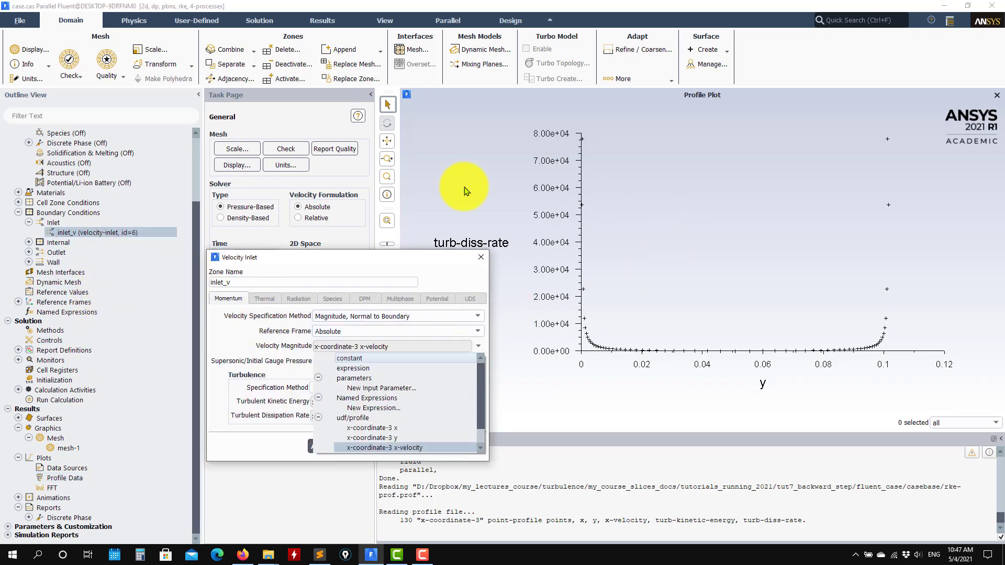
{"action": "left_click", "coordinate": [223, 438]}
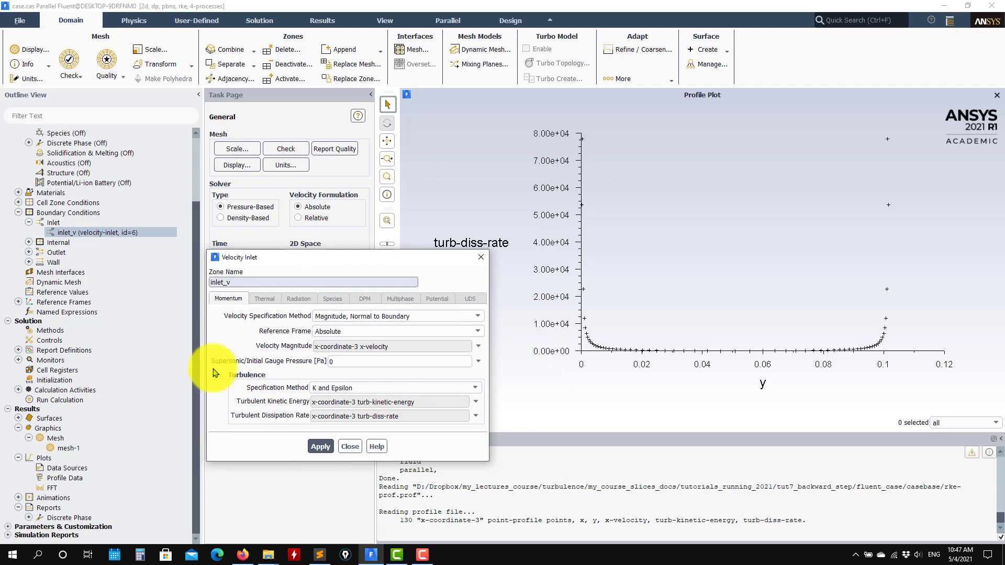
{"action": "left_click", "coordinate": [319, 445]}
{"action": "left_click", "coordinate": [349, 446]}
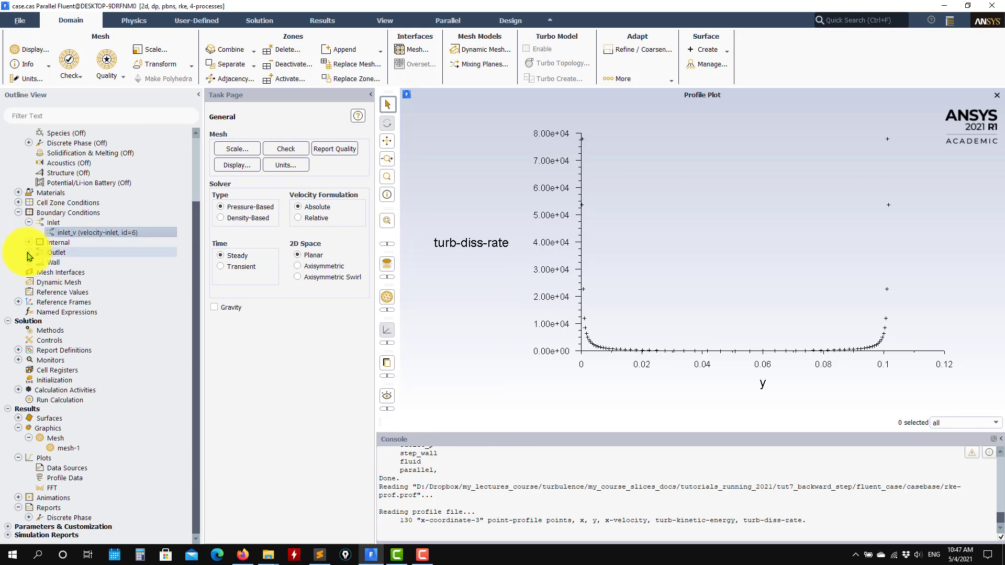
Check the settings of the outlet_p pressure outlet, close them without changes, and collapse the boundary conditions
{"action": "left_click", "coordinate": [51, 213]}
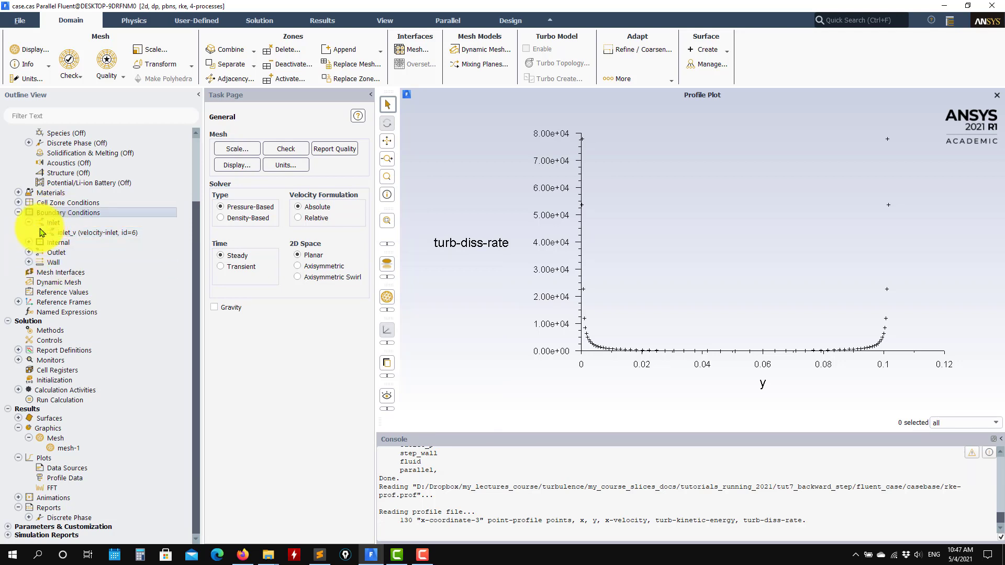
{"action": "left_click", "coordinate": [30, 253]}
{"action": "double_click", "coordinate": [78, 262]}
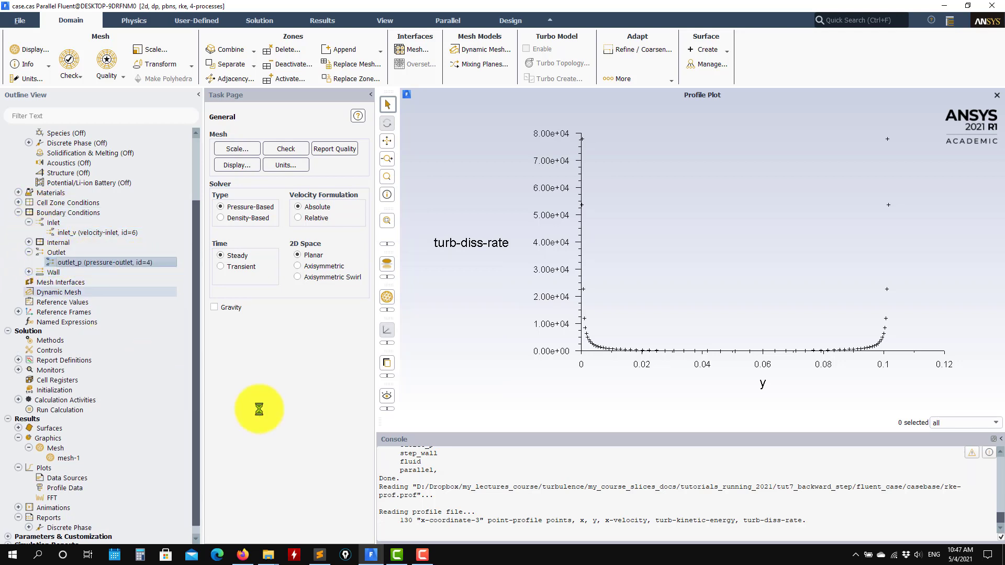
{"action": "left_click", "coordinate": [359, 505]}
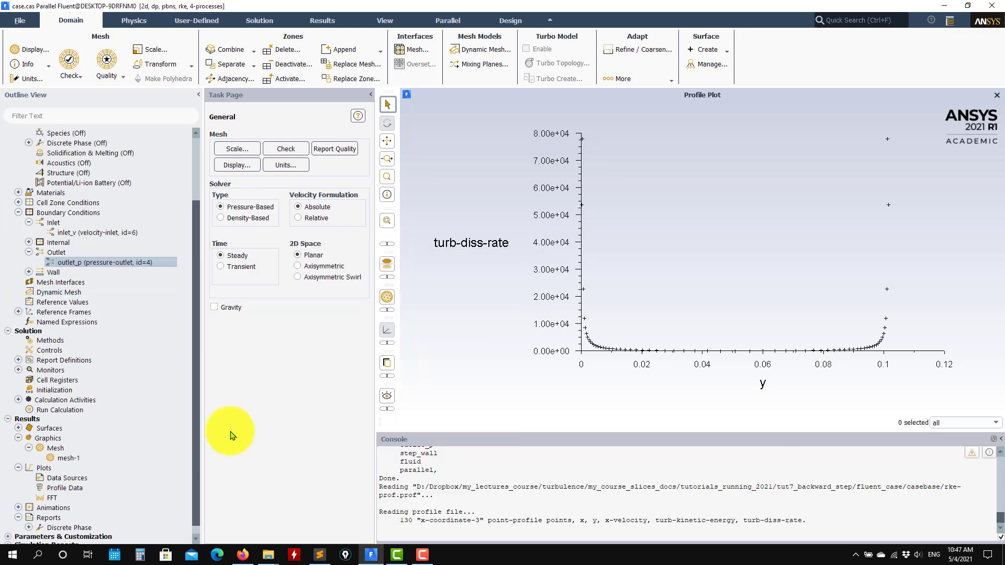
{"action": "left_click", "coordinate": [18, 212]}
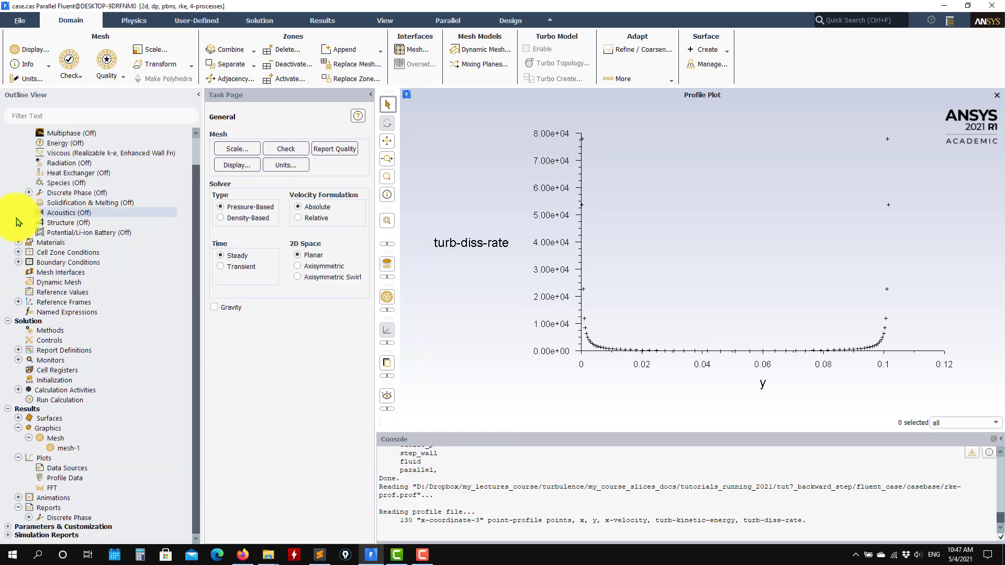
Review the reference values and solution methods, checking the turbulent kinetic energy discretization options and keeping First Order Upwind
{"action": "left_click", "coordinate": [59, 295]}
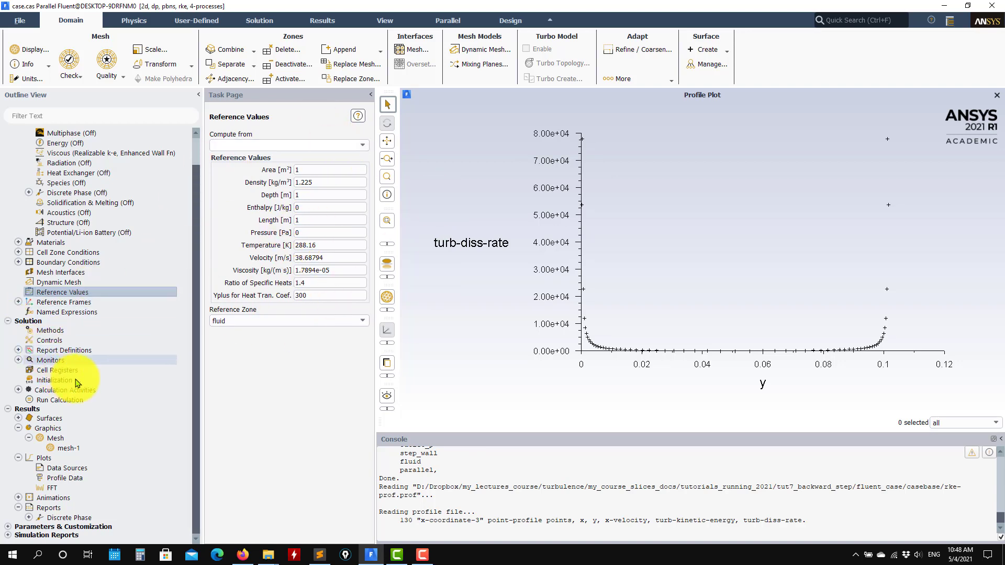
{"action": "left_click", "coordinate": [33, 322]}
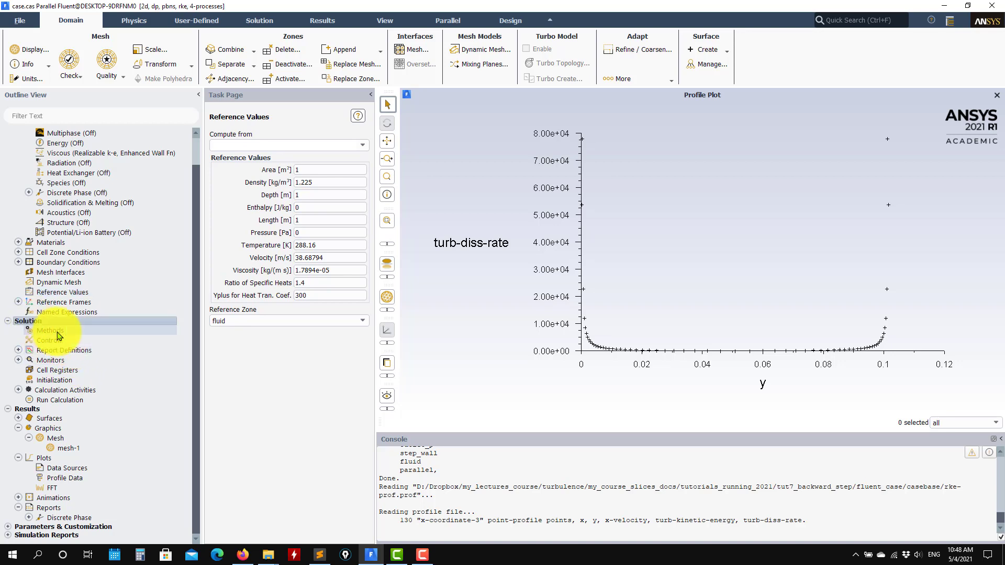
{"action": "left_click", "coordinate": [59, 334]}
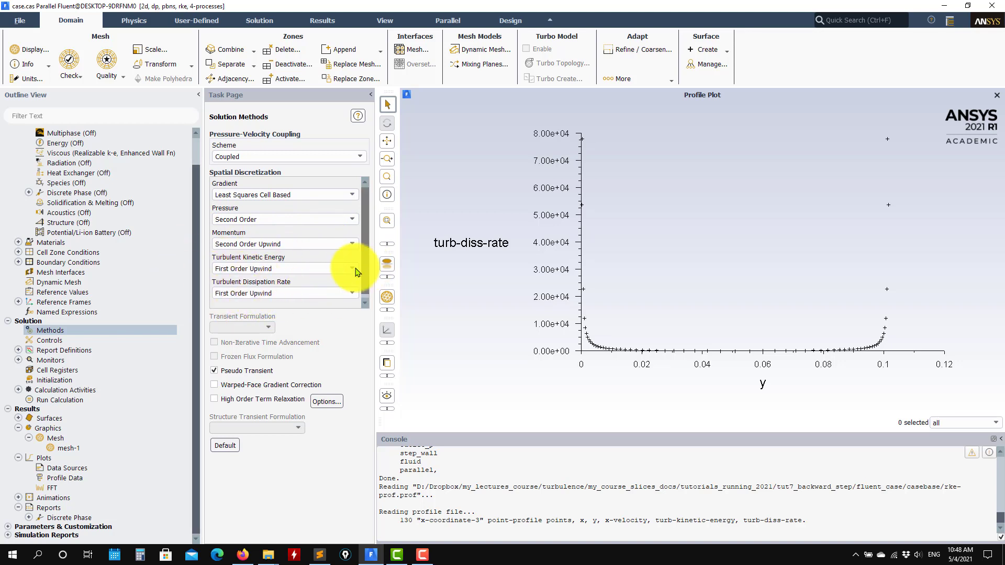
{"action": "left_click", "coordinate": [356, 270]}
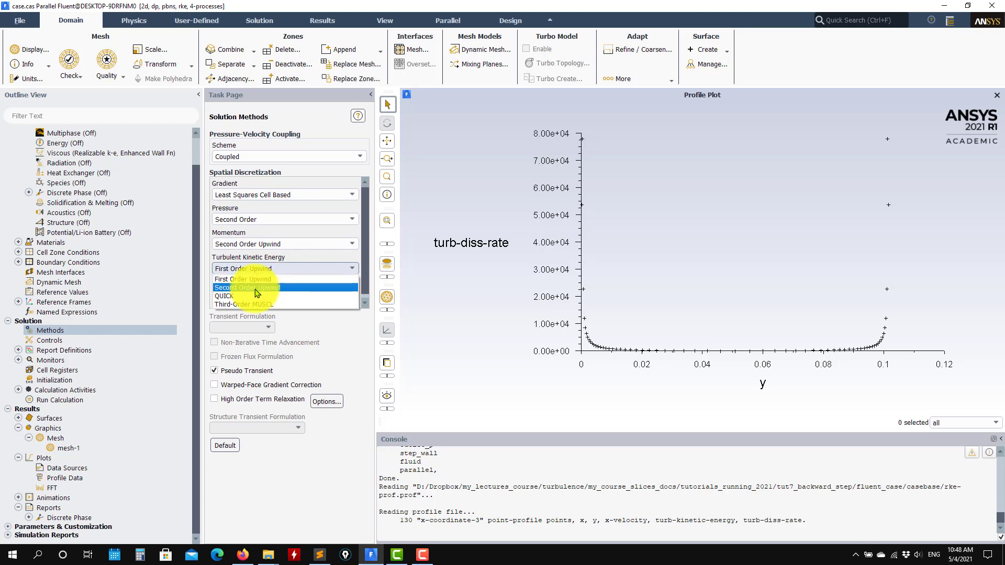
{"action": "left_click", "coordinate": [297, 281]}
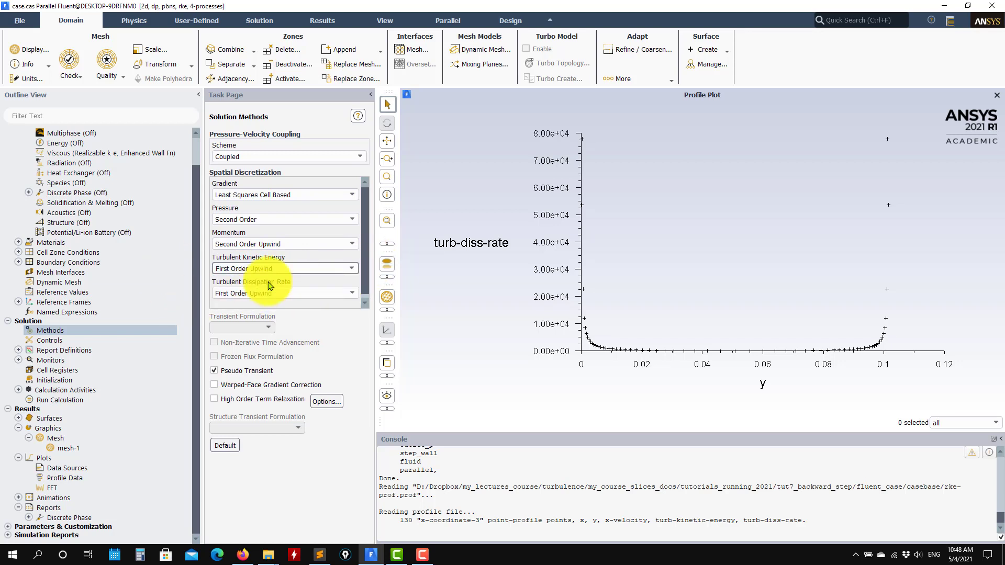
Review the relaxation factors in the solution controls, and inspect and close the list of report definitions
{"action": "left_click", "coordinate": [72, 341]}
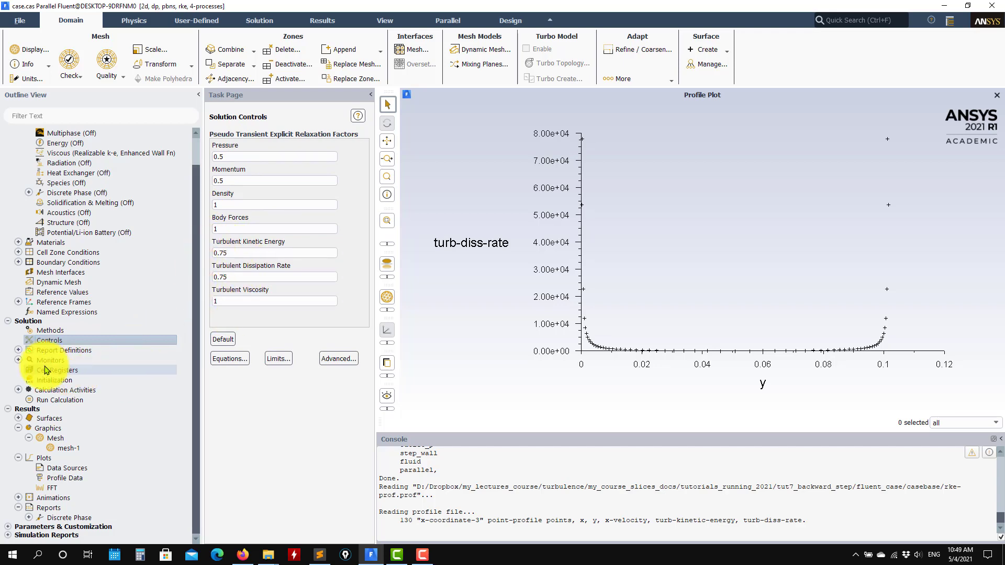
{"action": "left_click", "coordinate": [61, 350]}
{"action": "double_click", "coordinate": [62, 349]}
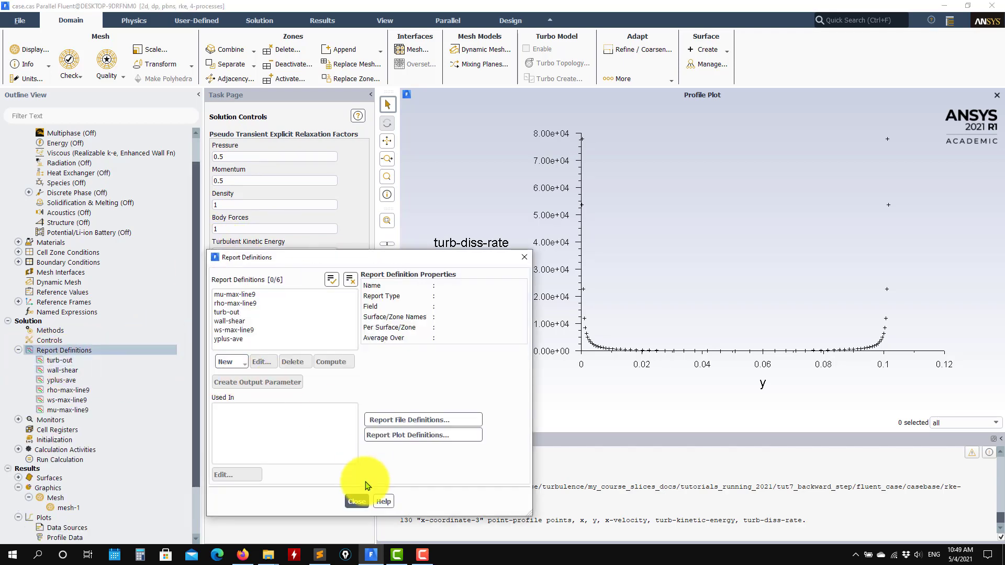
{"action": "left_click", "coordinate": [358, 503]}
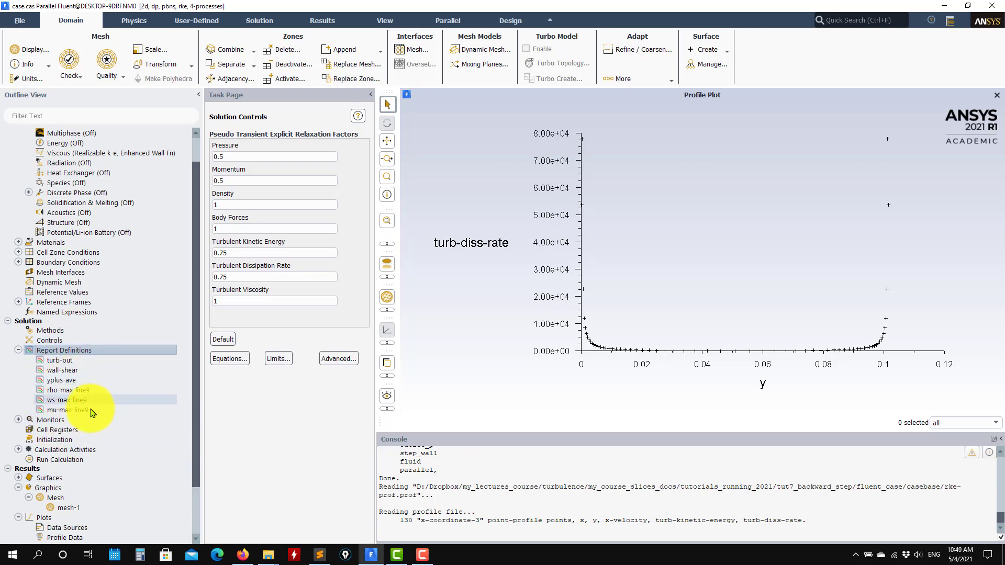
Check the residual monitors' convergence criteria, cancel without changes, and look over the list of report plots
{"action": "scroll", "coordinate": [92, 411], "scroll_direction": "down", "scroll_amount": 2}
{"action": "left_click", "coordinate": [18, 360]}
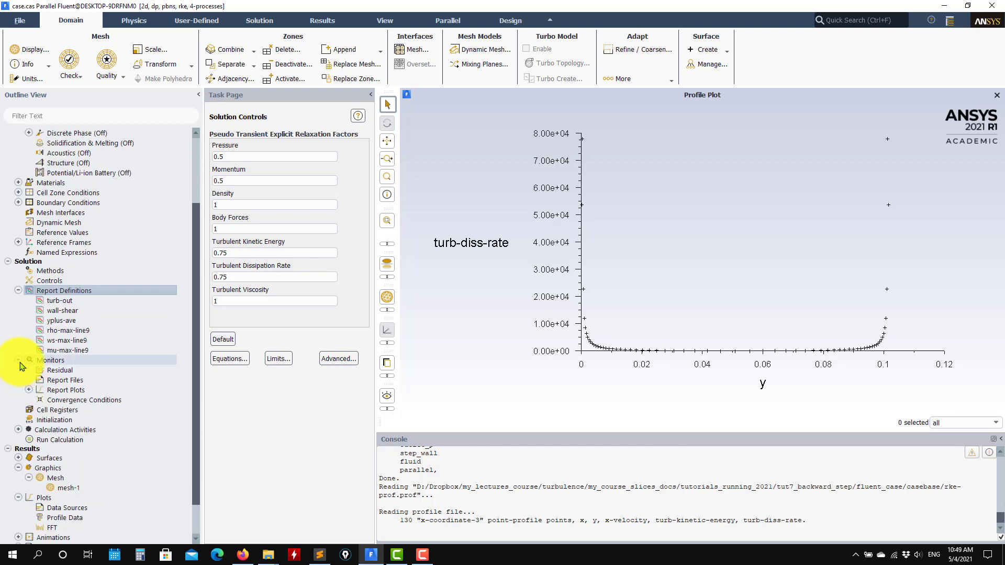
{"action": "double_click", "coordinate": [59, 375]}
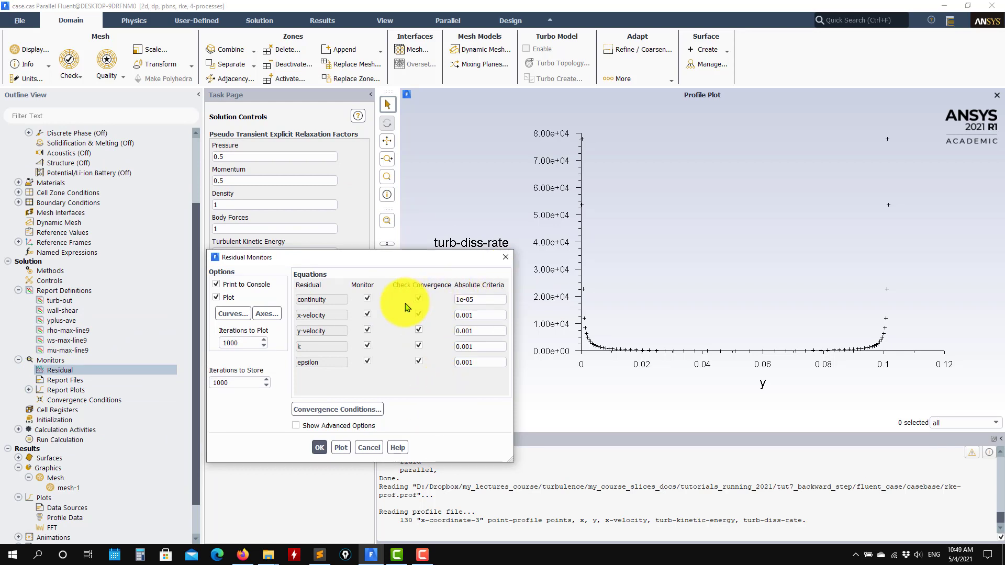
{"action": "left_click", "coordinate": [370, 449]}
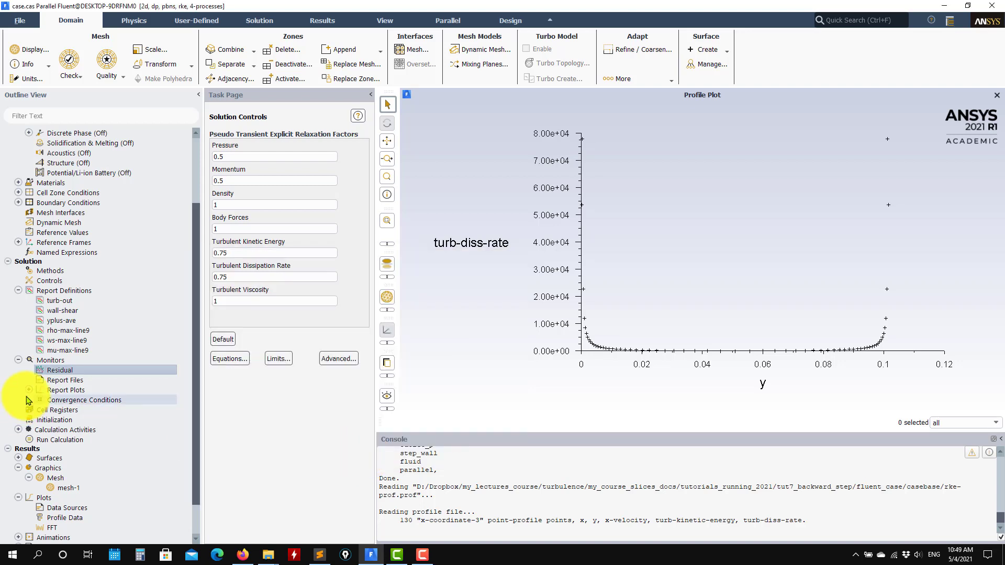
{"action": "left_click", "coordinate": [28, 390]}
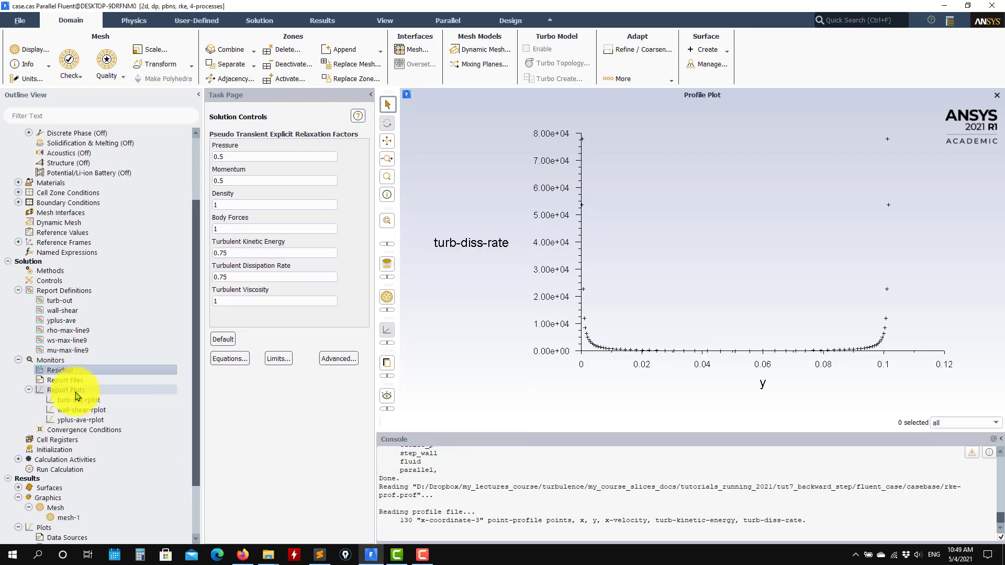
{"action": "left_click", "coordinate": [28, 390]}
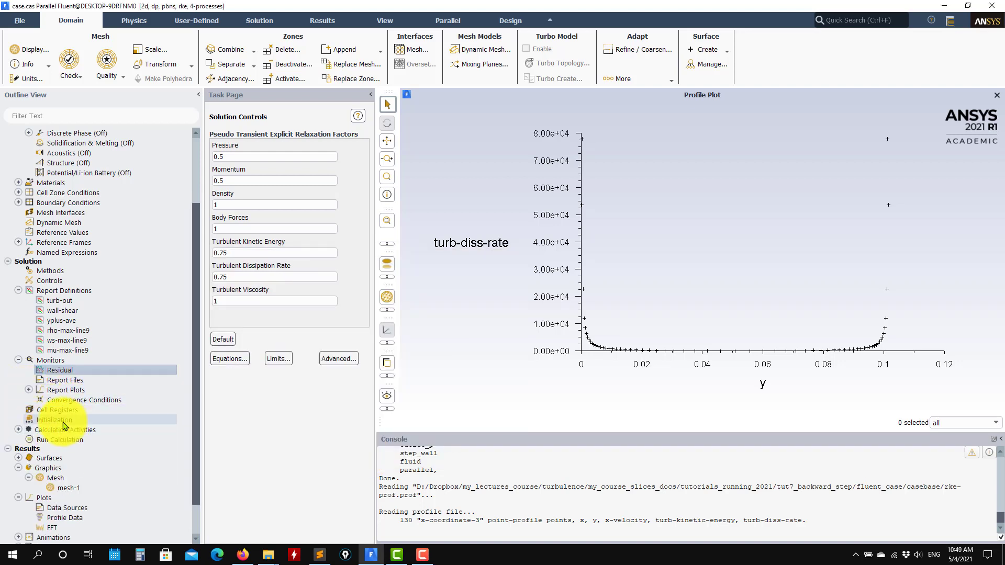
Initialize the solution with Standard Initialization, computing the initial values from inlet_v
{"action": "left_click", "coordinate": [160, 420]}
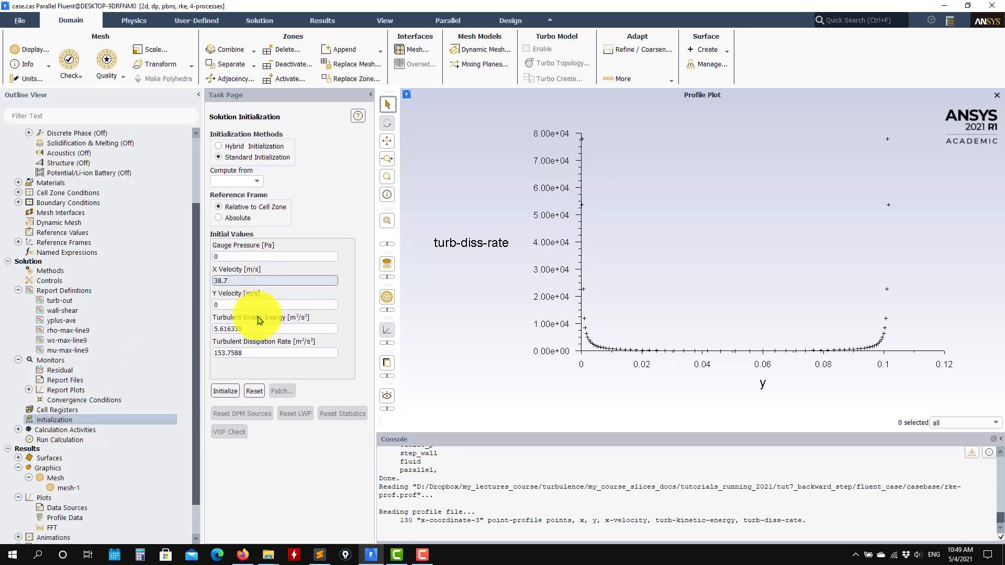
{"action": "left_click", "coordinate": [255, 182]}
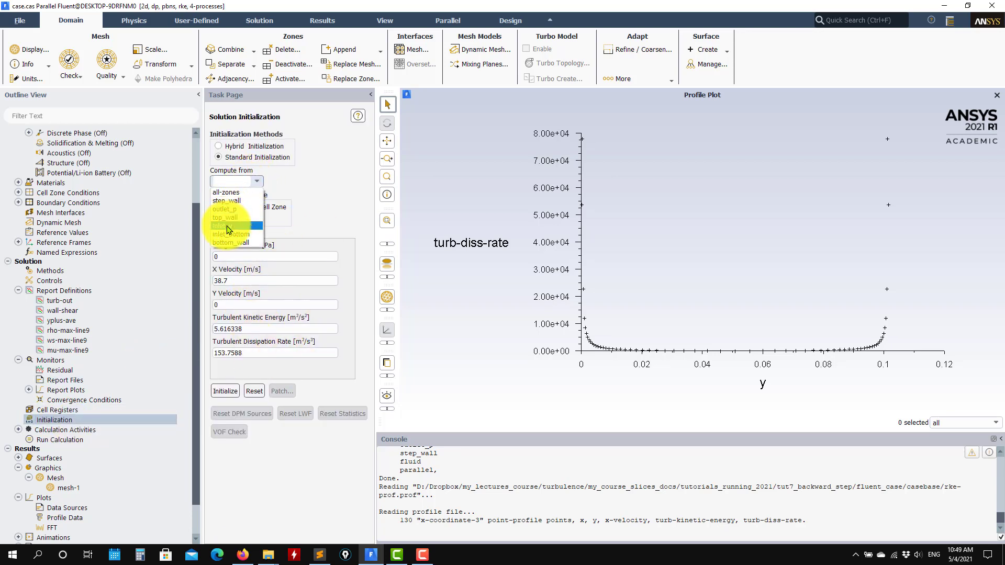
{"action": "left_click", "coordinate": [228, 227]}
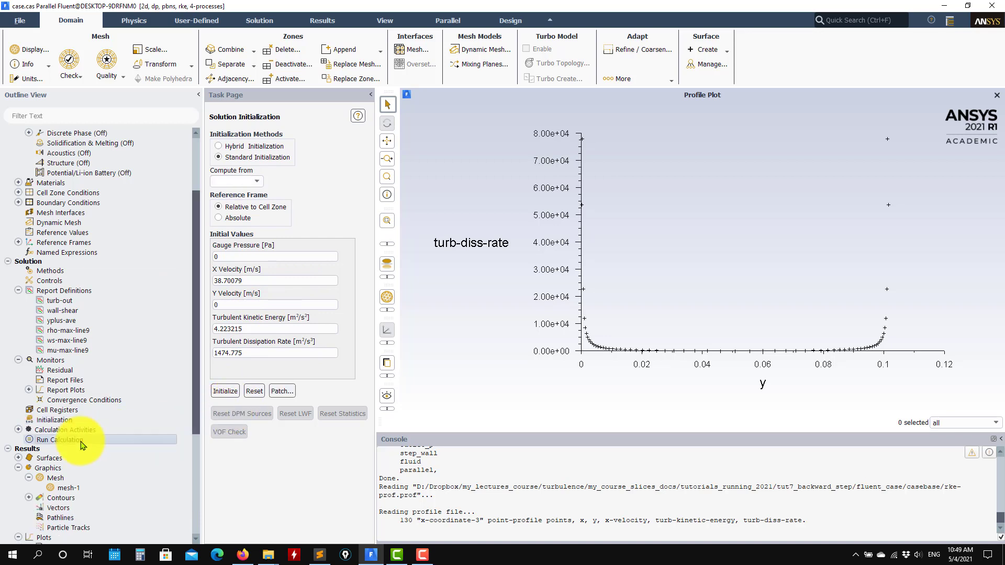
Enable Data Sampling for Steady Statistics and start the calculation with 1000 iterations
{"action": "left_click", "coordinate": [60, 440]}
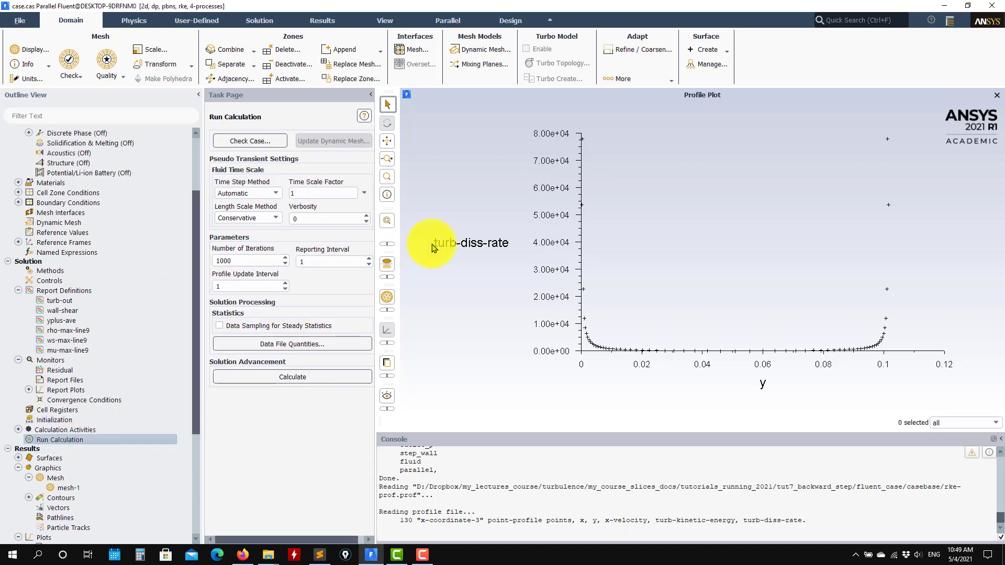
{"action": "left_click", "coordinate": [234, 261]}
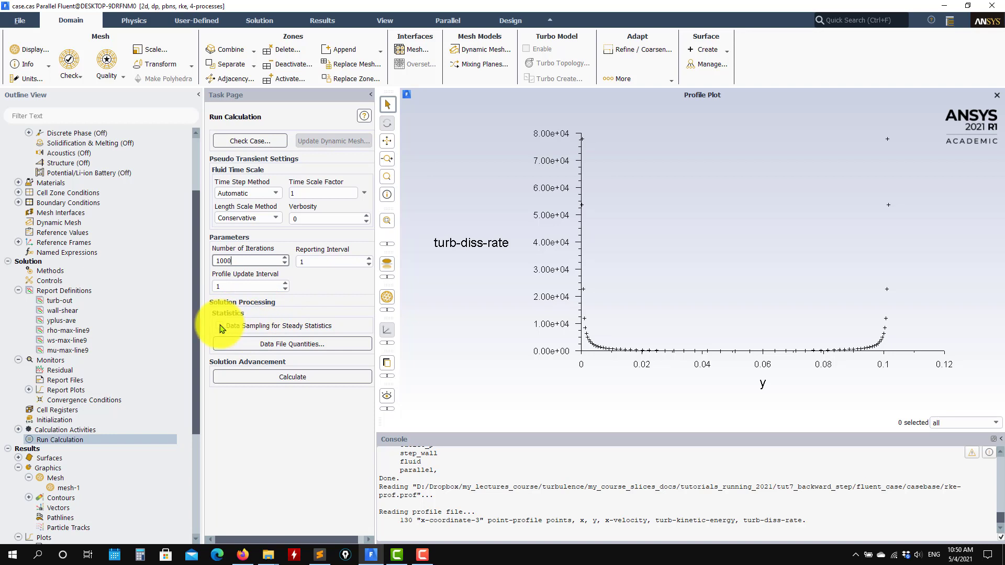
{"action": "left_click", "coordinate": [259, 325]}
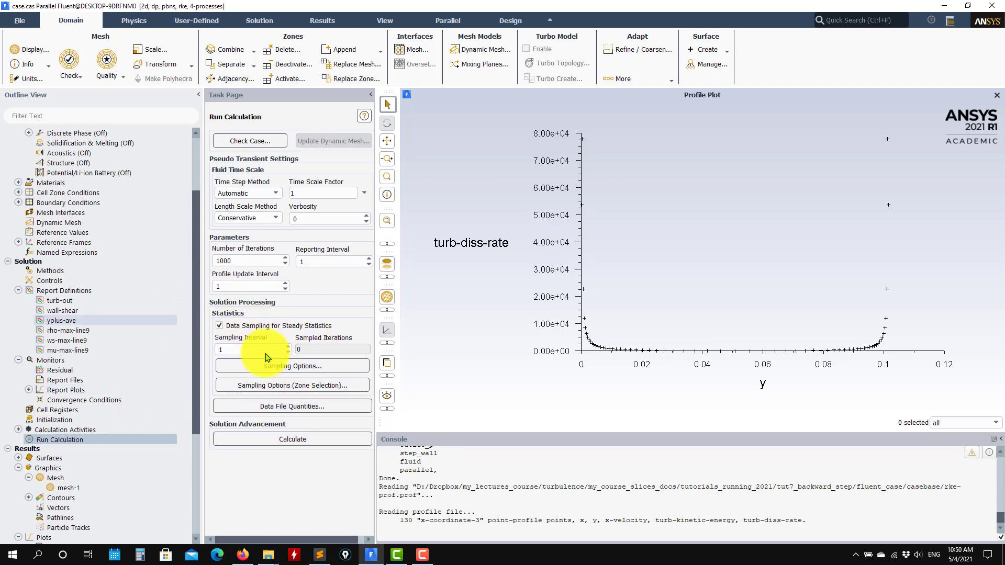
{"action": "left_click", "coordinate": [285, 440]}
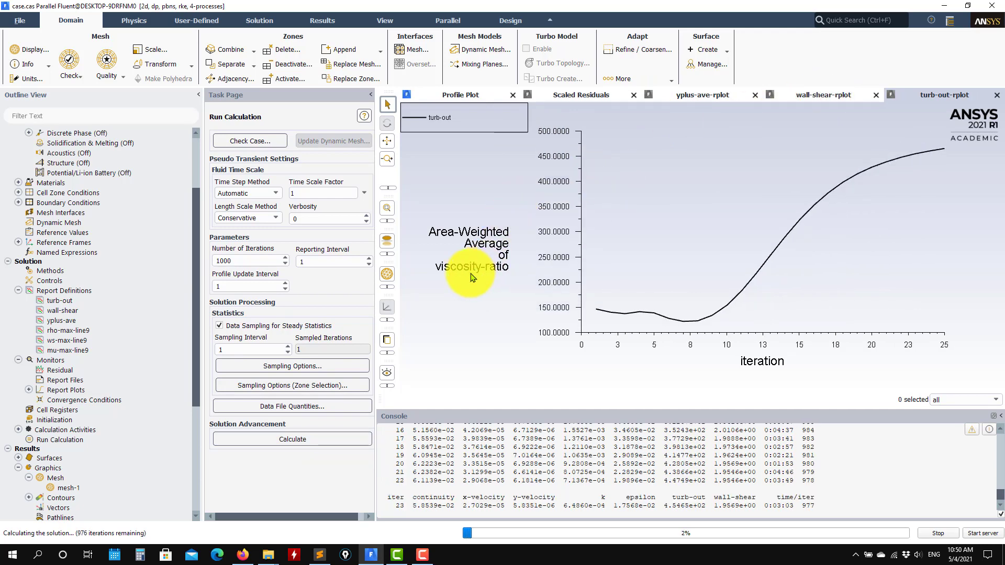
Monitor the wall-shear and yplus-ave plots while the solution runs, and dismiss the calculation notice
{"action": "left_click", "coordinate": [815, 98]}
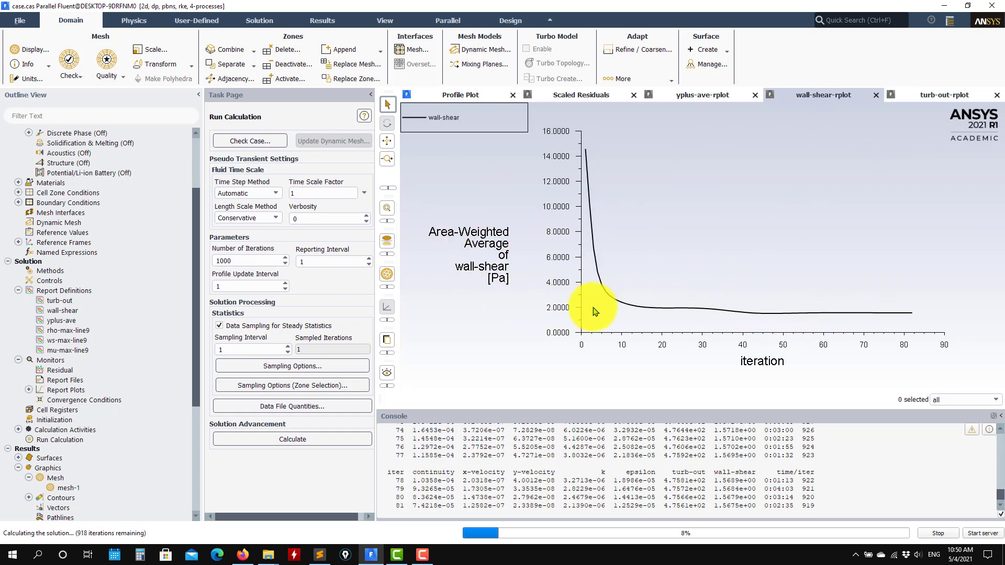
{"action": "left_click", "coordinate": [698, 96]}
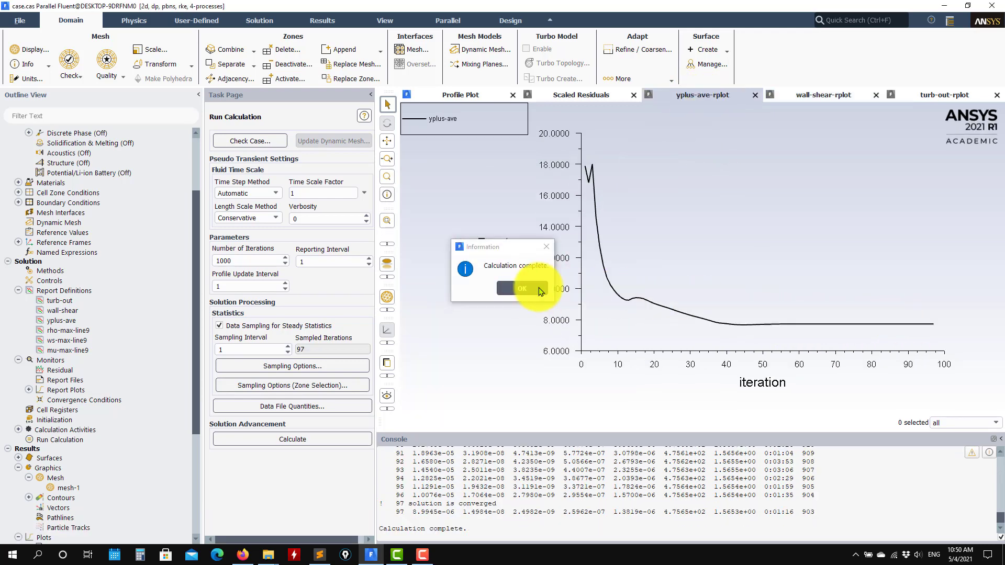
{"action": "left_click", "coordinate": [524, 289]}
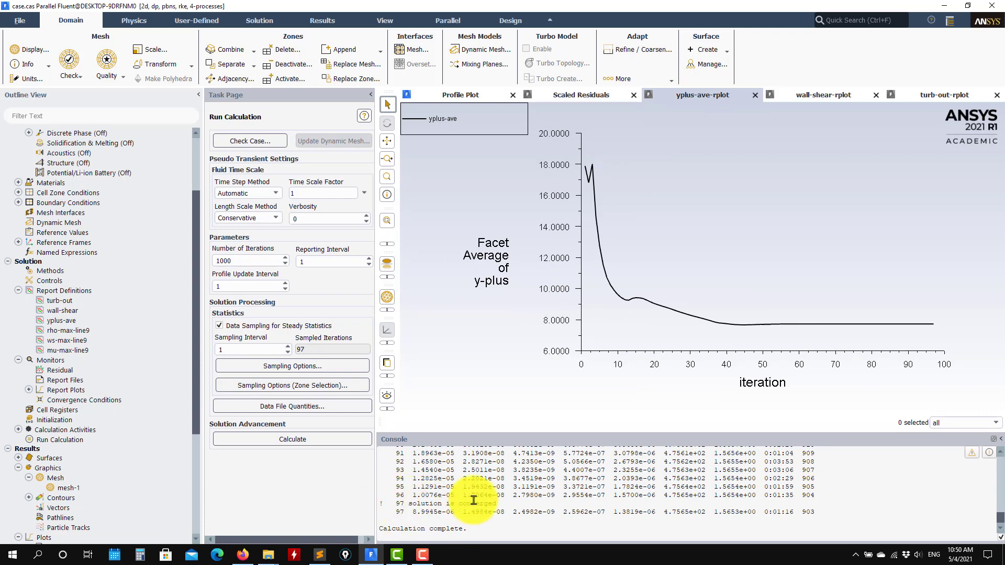
Examine the scaled residuals and the yplus-ave, wall-shear and turb-out histories for convergence, and return to the profile plot
{"action": "left_click", "coordinate": [453, 95]}
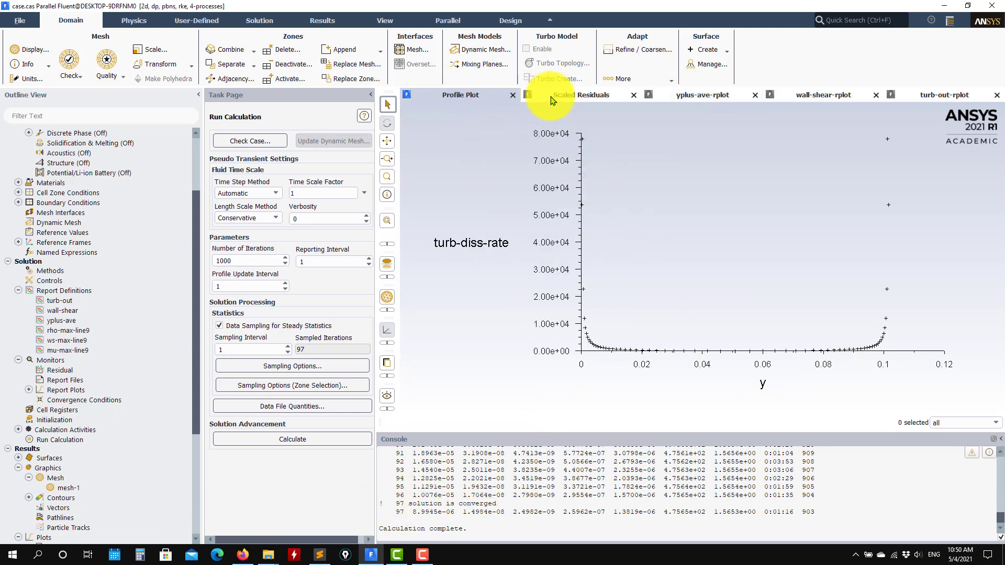
{"action": "left_click", "coordinate": [551, 97]}
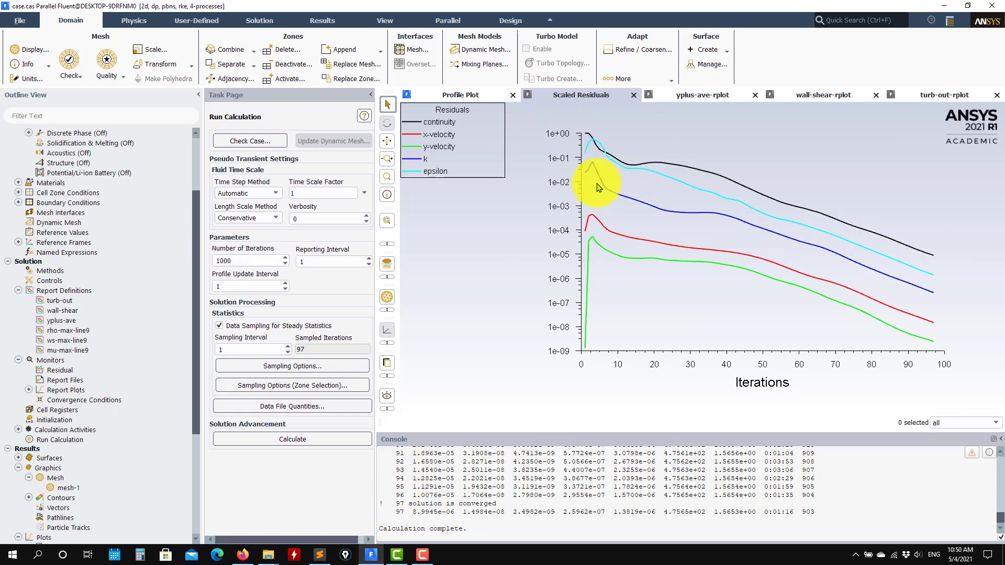
{"action": "left_click", "coordinate": [686, 95]}
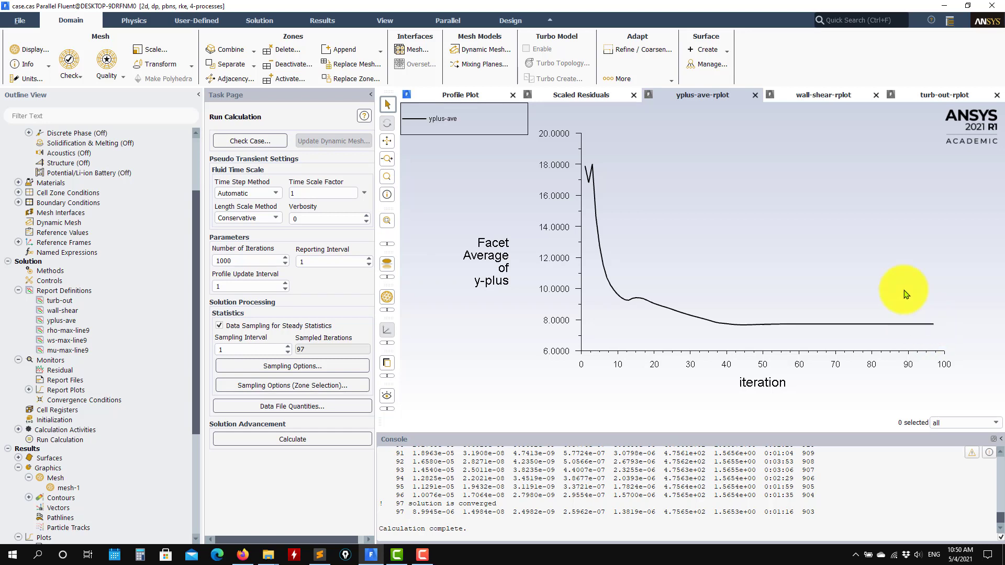
{"action": "left_click", "coordinate": [827, 95]}
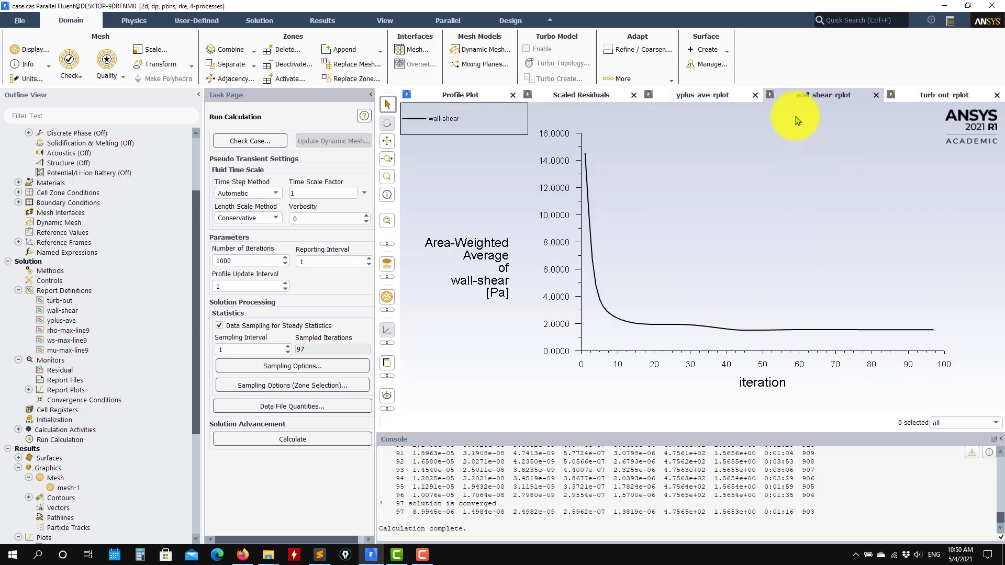
{"action": "left_click", "coordinate": [725, 95]}
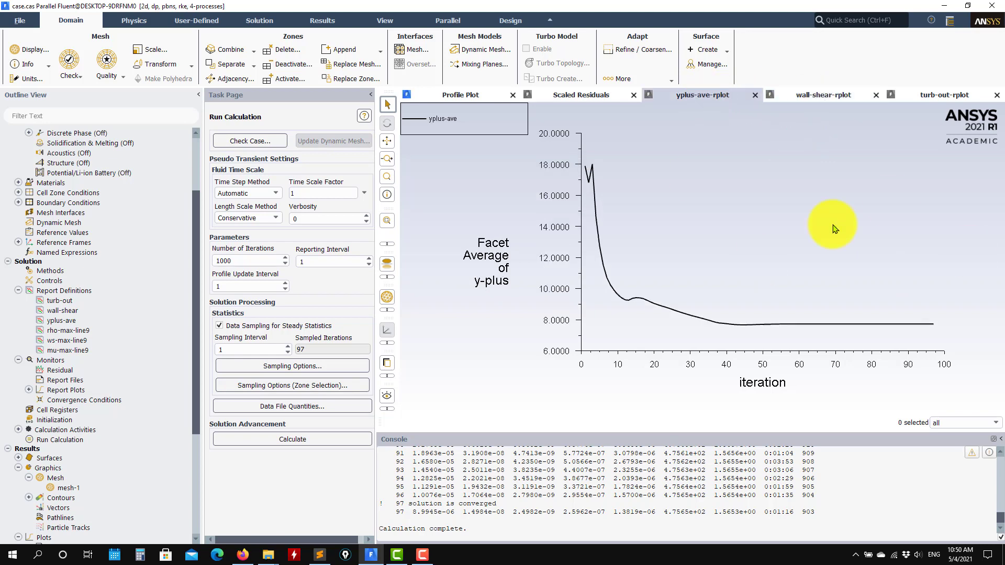
{"action": "left_click", "coordinate": [811, 89]}
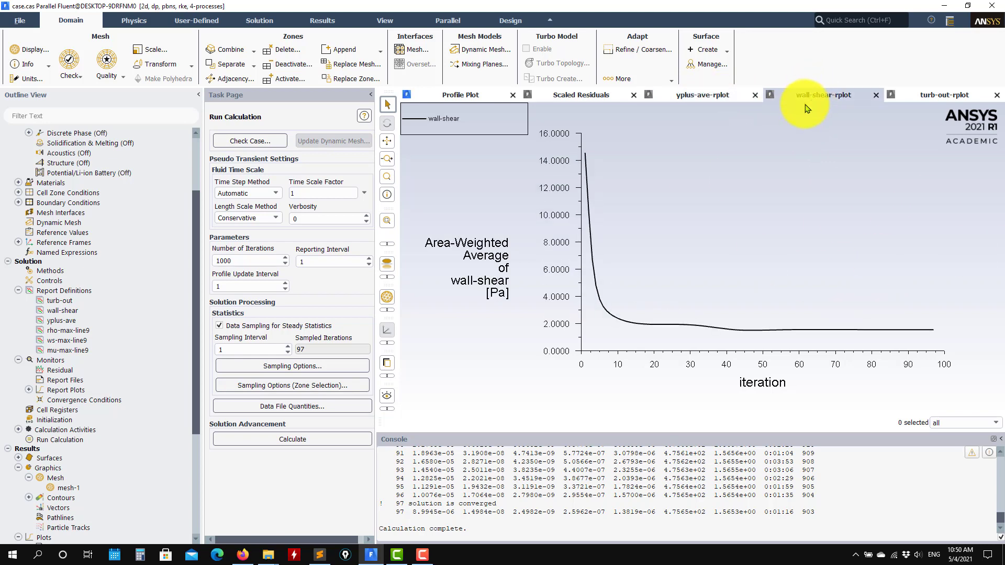
{"action": "left_click", "coordinate": [936, 98]}
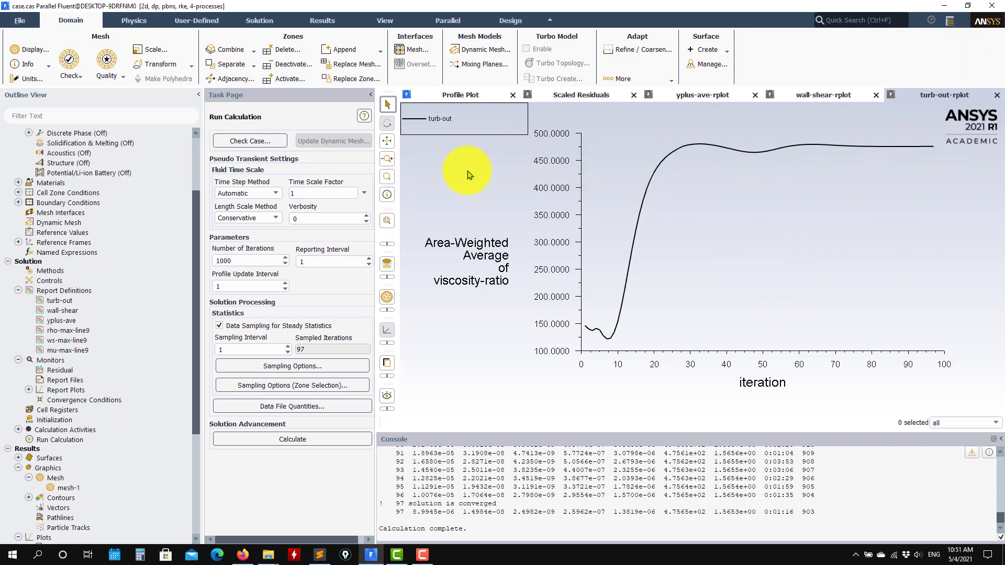
{"action": "left_click", "coordinate": [472, 96]}
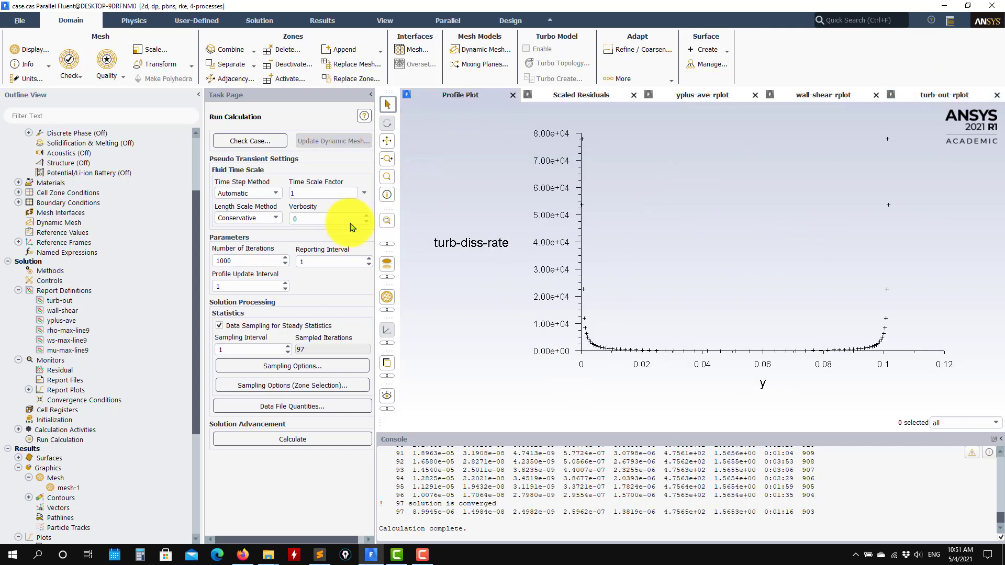
Display contour-1 as filled contours of Velocity Magnitude on the fluid surface
{"action": "scroll", "coordinate": [78, 387], "scroll_direction": "down", "scroll_amount": 5}
{"action": "left_click", "coordinate": [28, 350]}
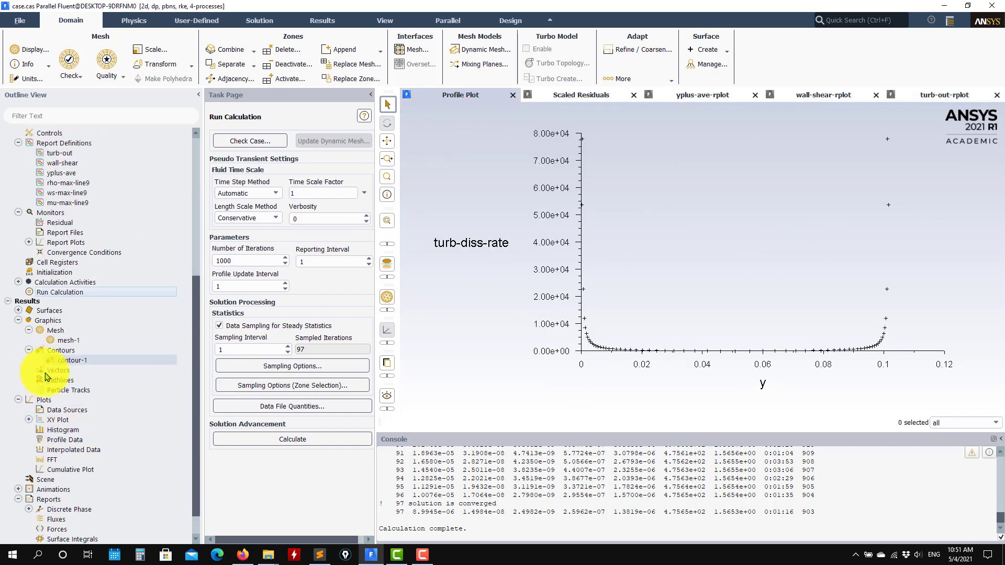
{"action": "double_click", "coordinate": [72, 360]}
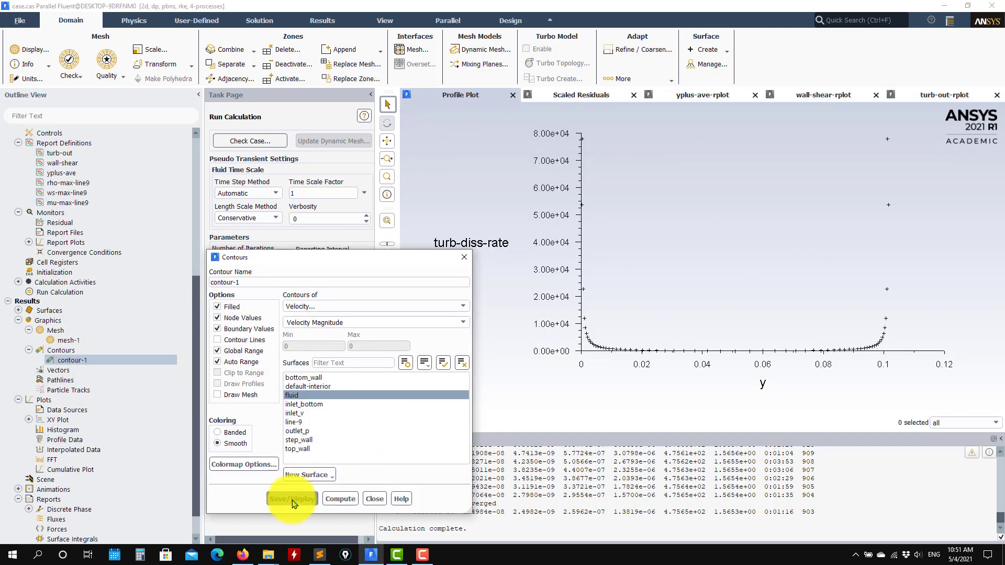
{"action": "left_click", "coordinate": [291, 499]}
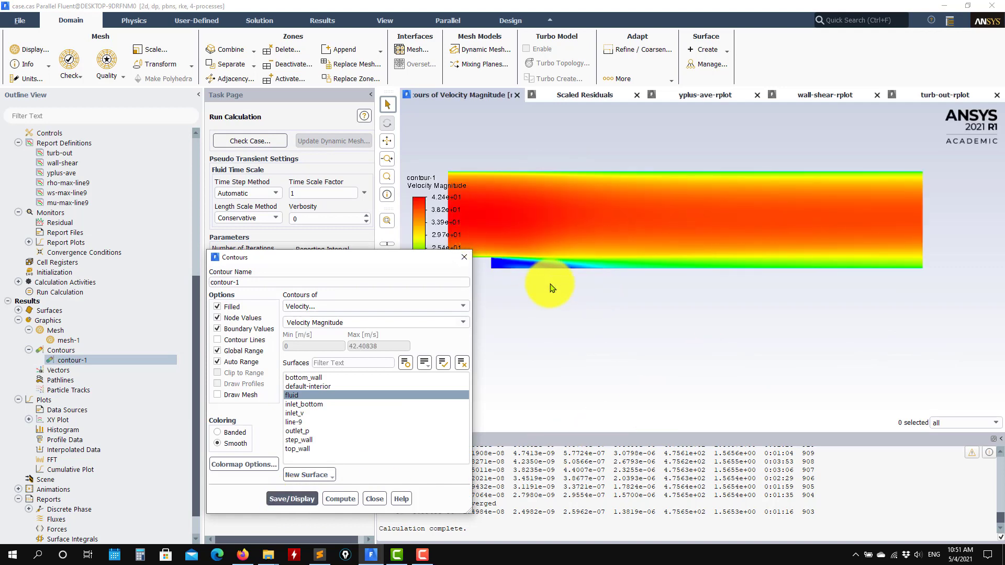
{"action": "scroll", "coordinate": [550, 288], "scroll_direction": "down", "scroll_amount": 2}
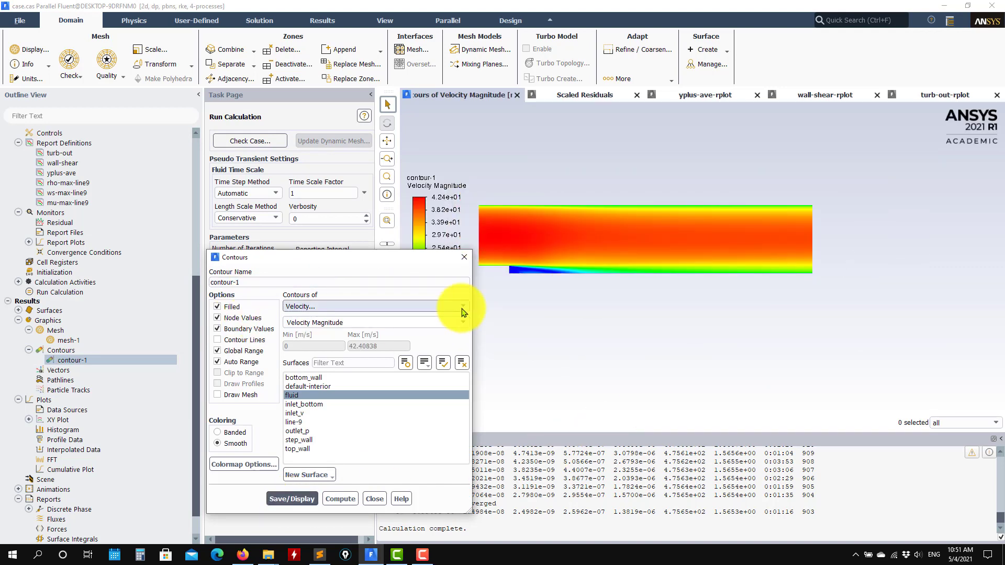
Display contour-1 as the Steady Statistics Mean Velocity Magnitude on the fluid surface and examine the flow around the step
{"action": "left_click", "coordinate": [463, 322]}
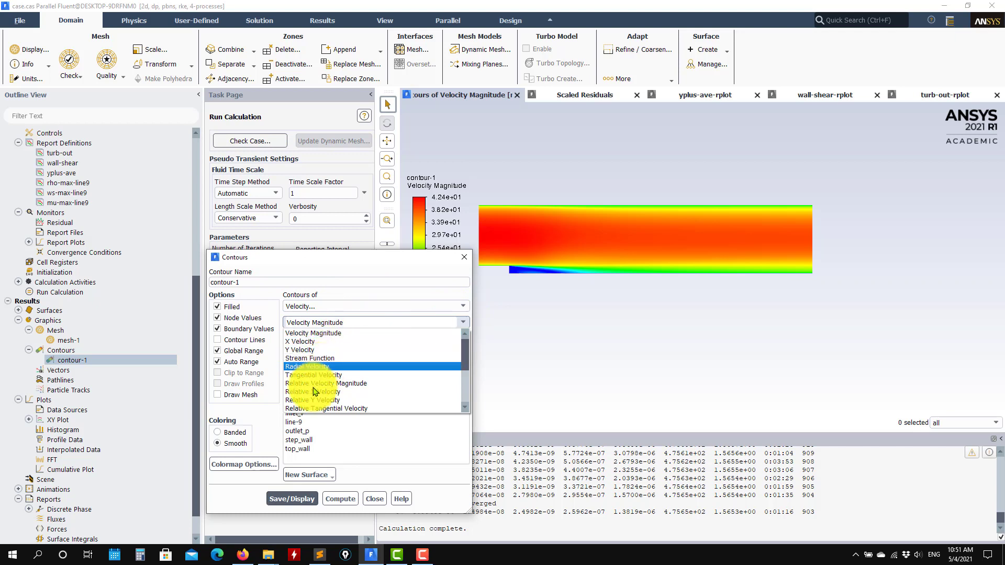
{"action": "left_click", "coordinate": [459, 310]}
{"action": "left_click", "coordinate": [458, 310]}
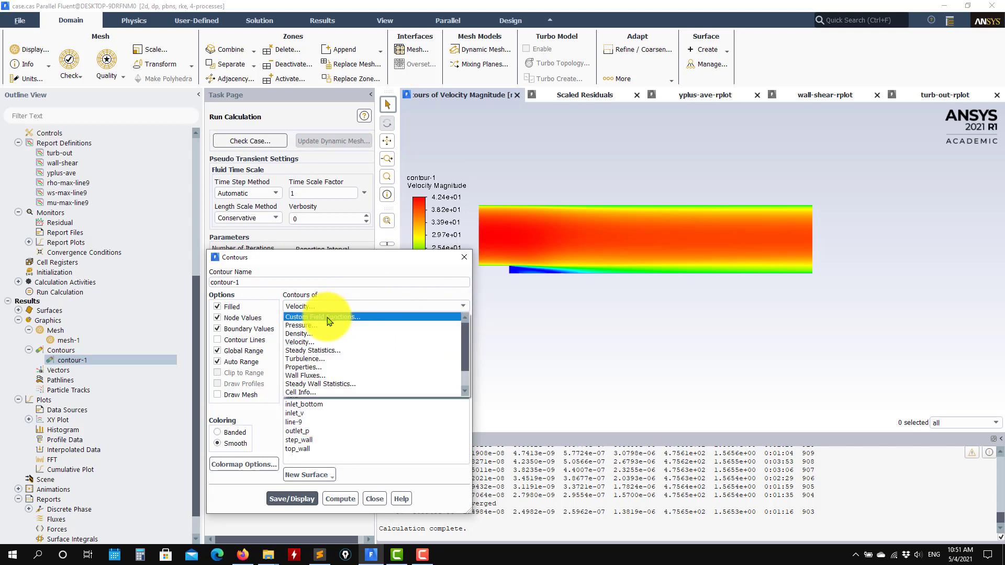
{"action": "left_click", "coordinate": [303, 355]}
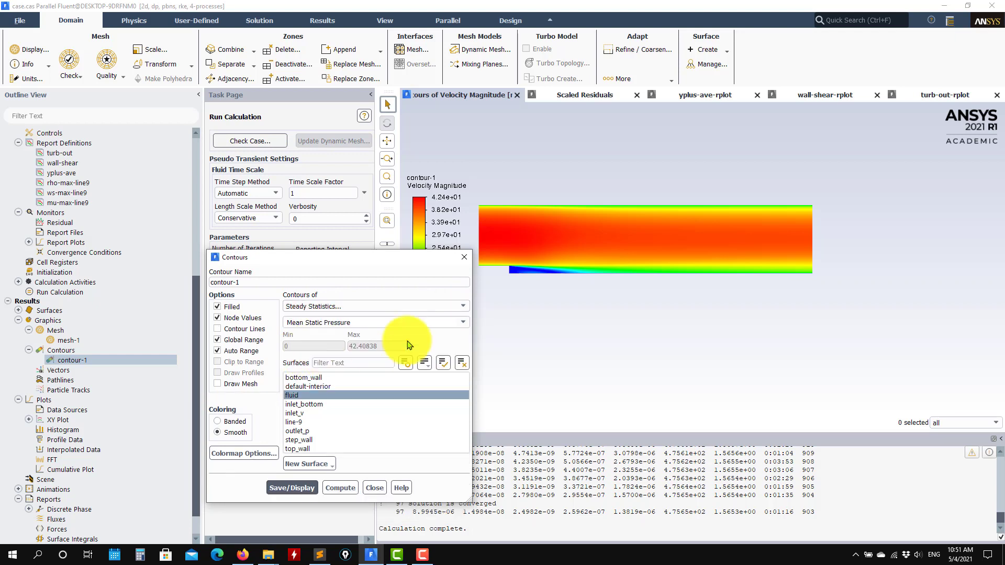
{"action": "left_click", "coordinate": [462, 322]}
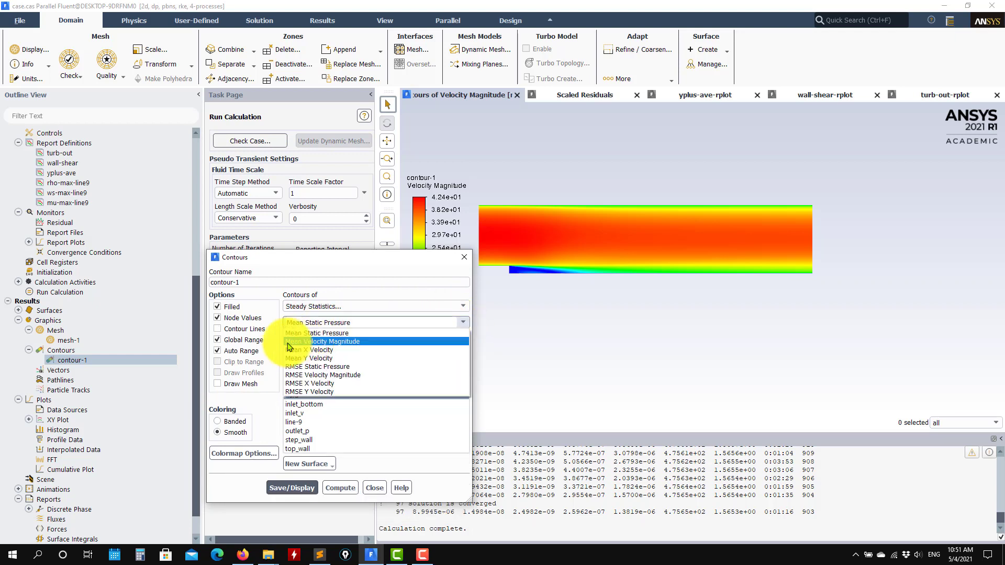
{"action": "left_click", "coordinate": [322, 342]}
{"action": "left_click", "coordinate": [292, 488]}
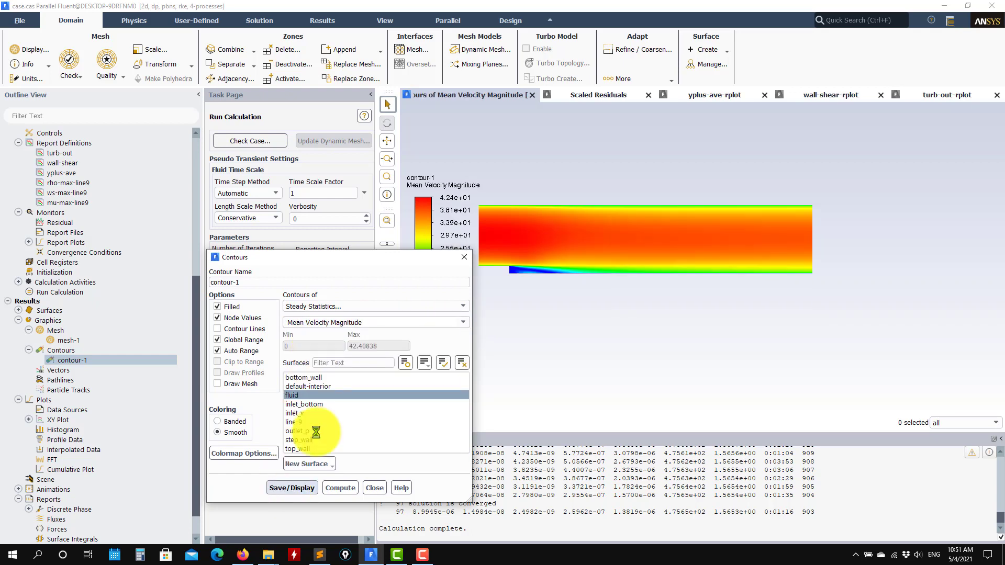
{"action": "left_click_drag", "start_coordinate": [384, 264], "coordinate": [283, 130]}
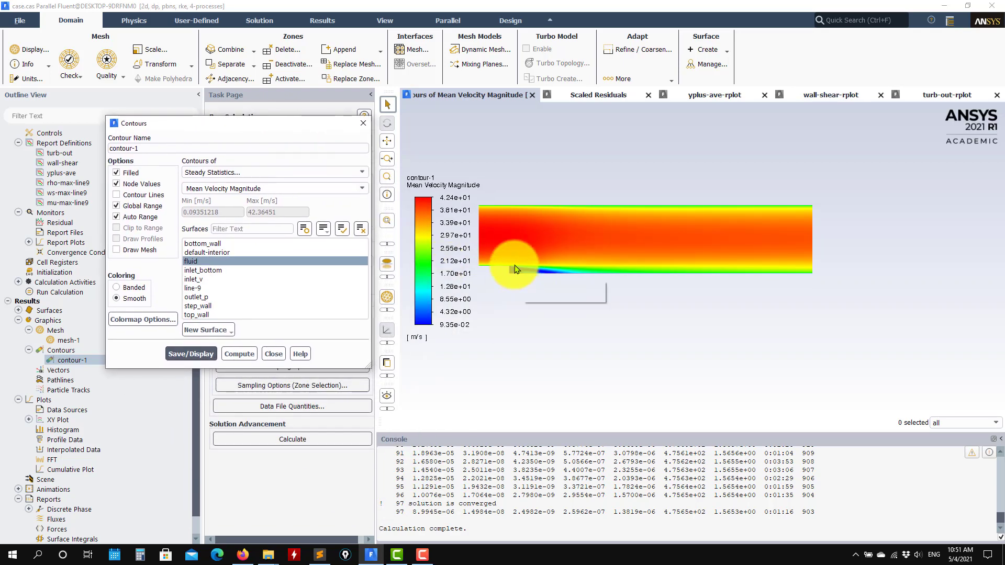
{"action": "scroll", "coordinate": [517, 282], "scroll_direction": "up", "scroll_amount": 3}
{"action": "scroll", "coordinate": [517, 282], "scroll_direction": "up", "scroll_amount": 2}
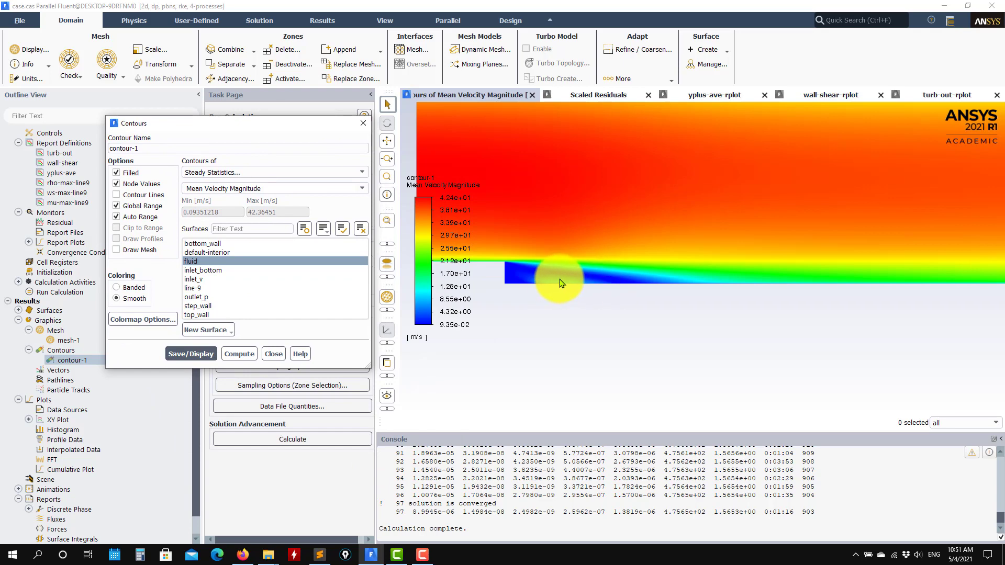
{"action": "scroll", "coordinate": [550, 279], "scroll_direction": "up", "scroll_amount": 2}
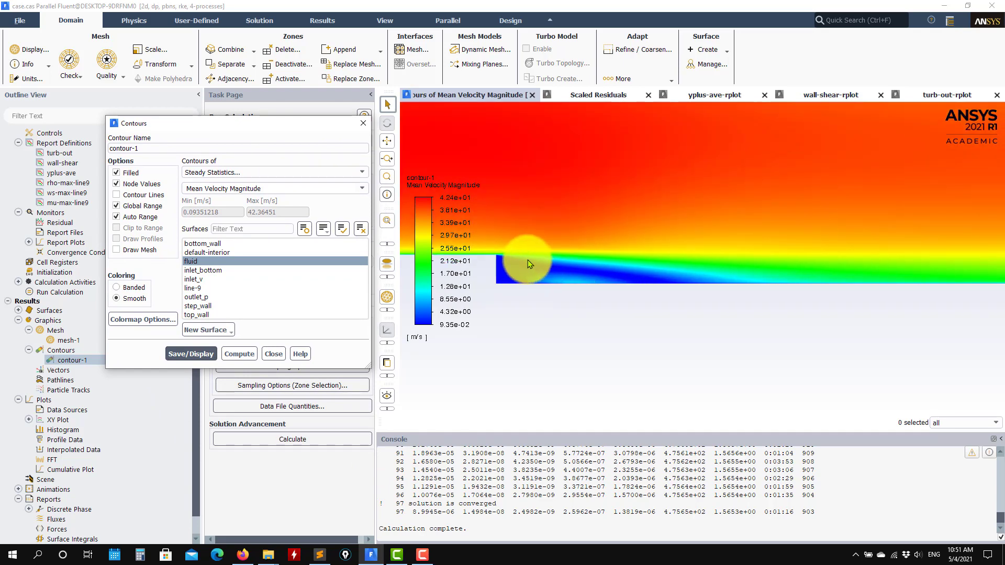
{"action": "scroll", "coordinate": [576, 270], "scroll_direction": "down", "scroll_amount": 2}
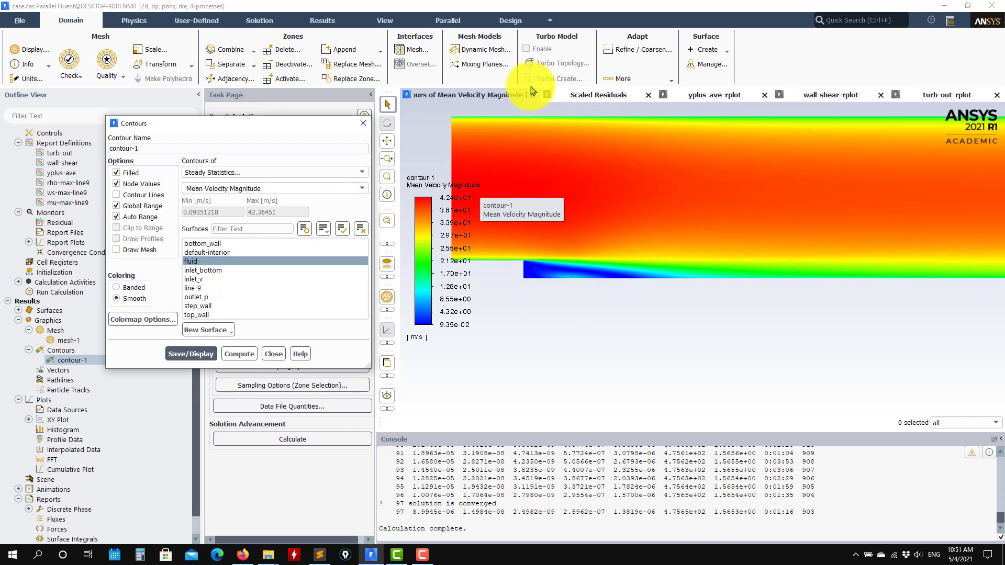
Check the Scaled Residuals and yplus-ave plots and return to the mean velocity contour
{"action": "left_click", "coordinate": [576, 95]}
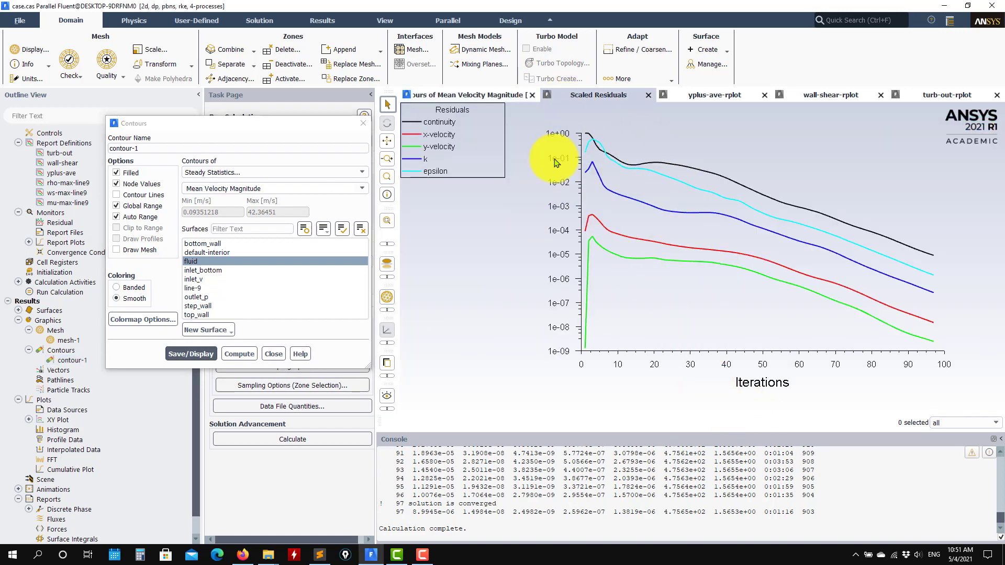
{"action": "left_click", "coordinate": [715, 95]}
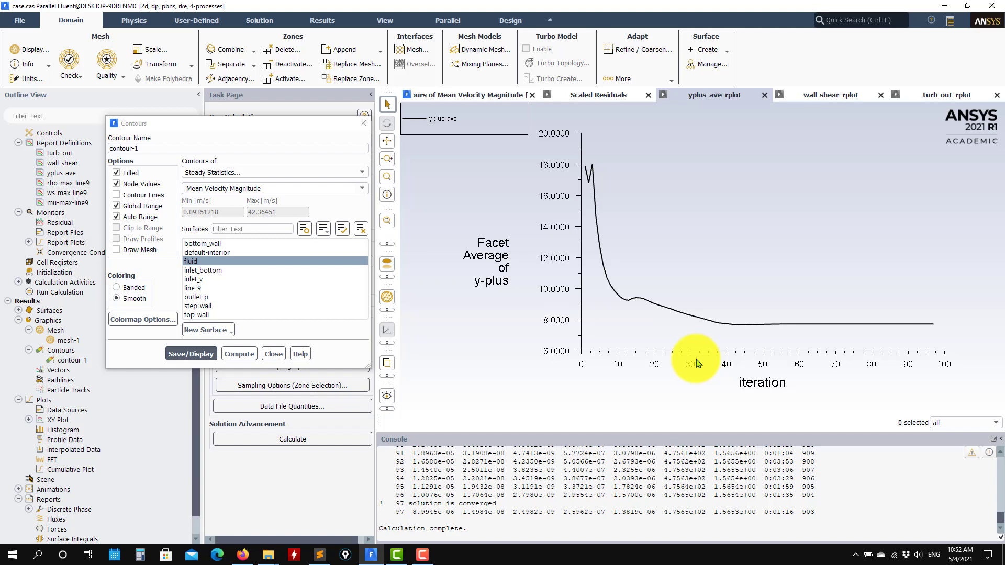
{"action": "left_click", "coordinate": [461, 94]}
Display contour-1 as RMSE Velocity Magnitude on the fluid surface
{"action": "left_click", "coordinate": [361, 188]}
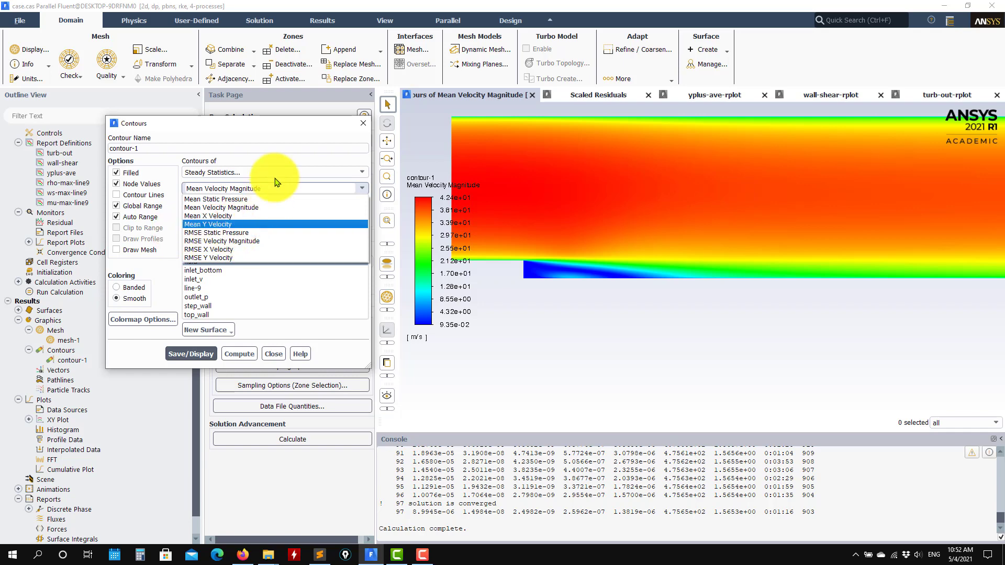
{"action": "left_click", "coordinate": [218, 243]}
{"action": "left_click", "coordinate": [190, 354]}
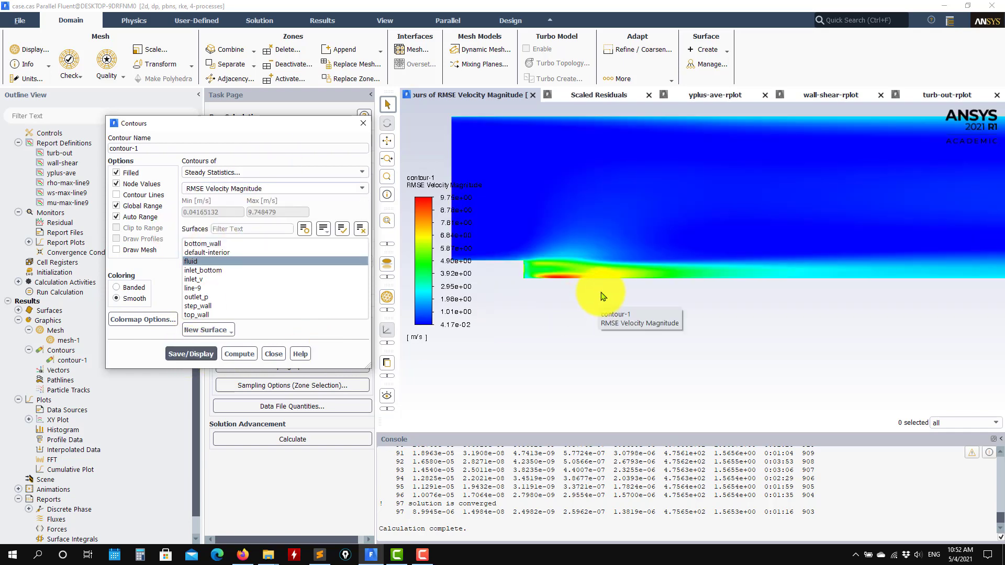
{"action": "scroll", "coordinate": [644, 320], "scroll_direction": "down", "scroll_amount": 3}
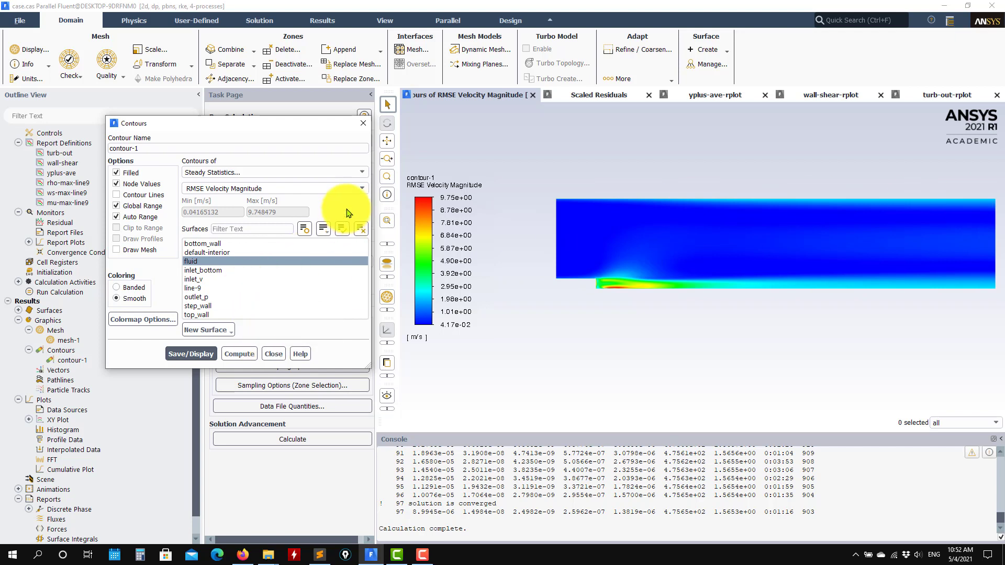
Display the Turbulent Kinetic Energy (k) and Turbulent Dissipation Rate (Epsilon) contours on the fluid surface, examining the region around the step
{"action": "left_click", "coordinate": [354, 173]}
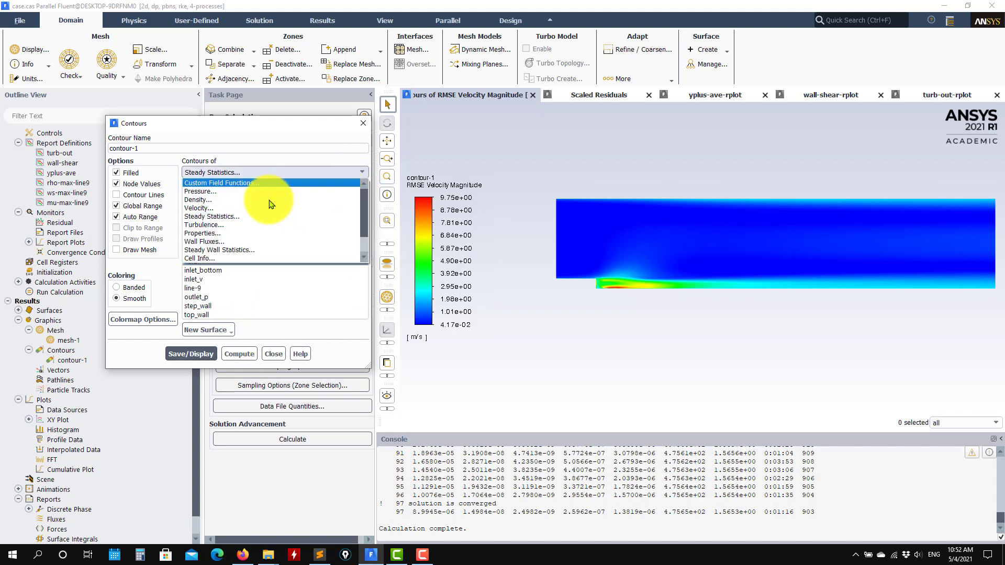
{"action": "left_click", "coordinate": [225, 229]}
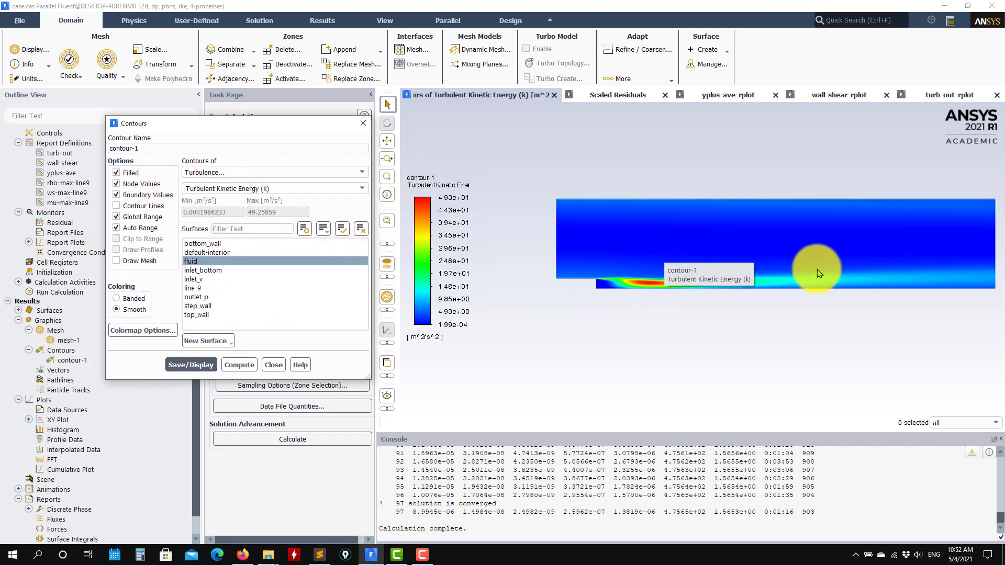
{"action": "left_click", "coordinate": [360, 190]}
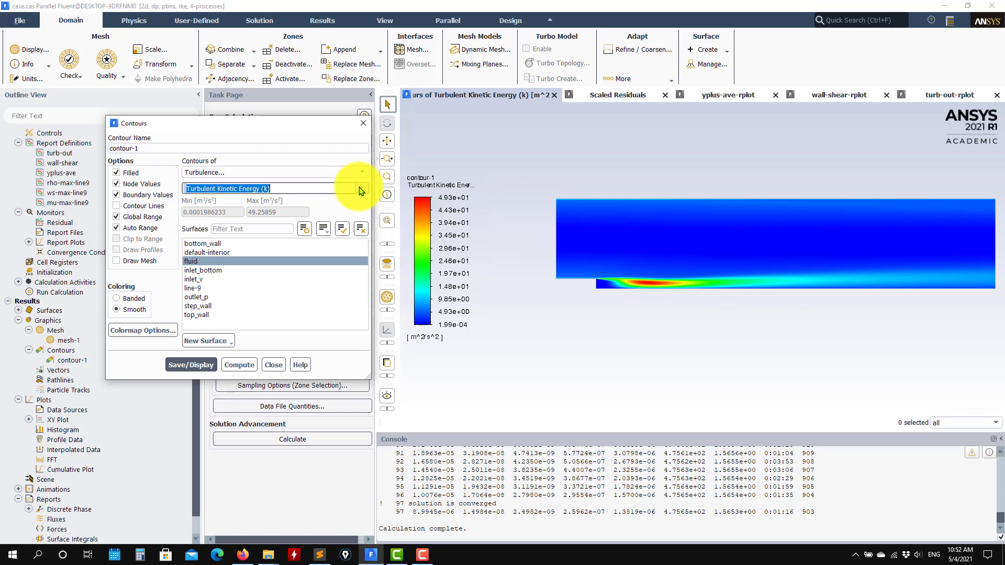
{"action": "left_click", "coordinate": [360, 189]}
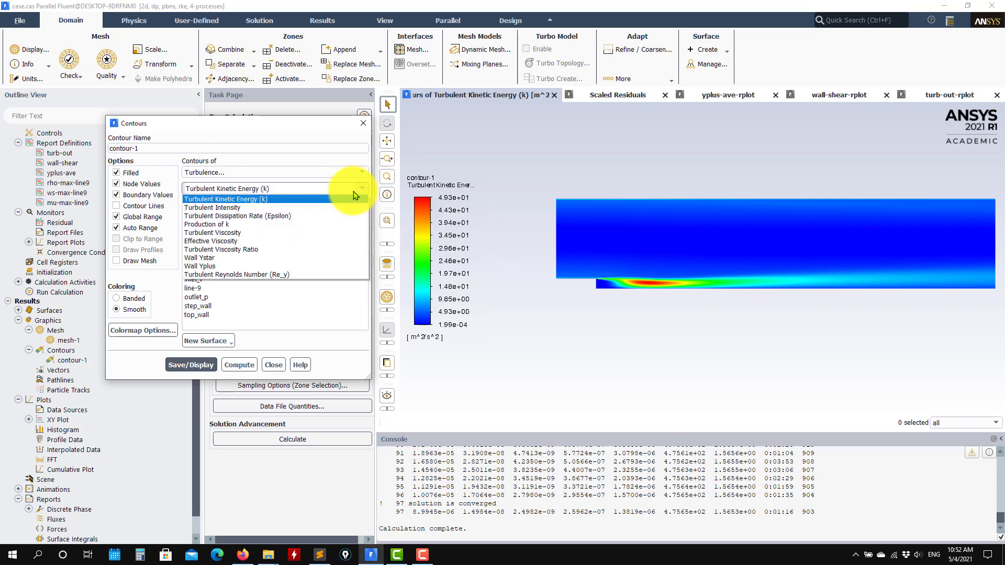
{"action": "left_click", "coordinate": [272, 199]}
{"action": "left_click", "coordinate": [206, 375]}
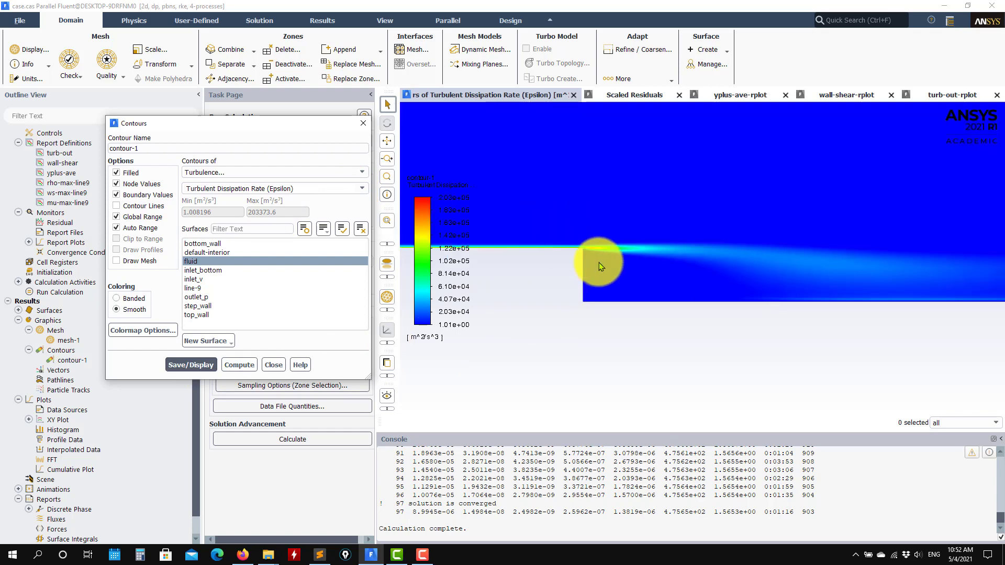
{"action": "scroll", "coordinate": [599, 262], "scroll_direction": "up", "scroll_amount": 8}
{"action": "scroll", "coordinate": [605, 361], "scroll_direction": "down", "scroll_amount": 11}
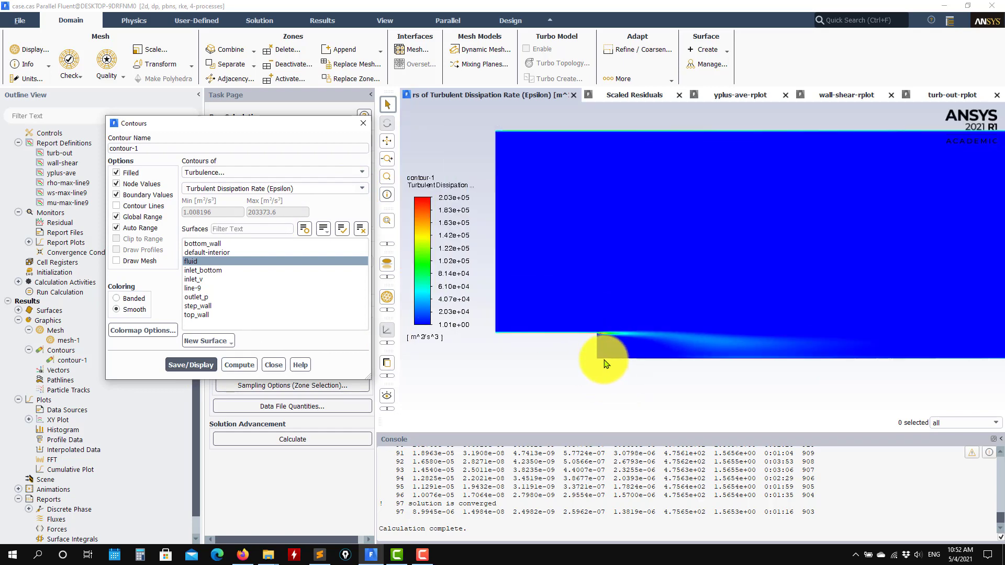
Set contour-1 back to Velocity Magnitude, display it and close the contour settings
{"action": "left_click", "coordinate": [338, 188]}
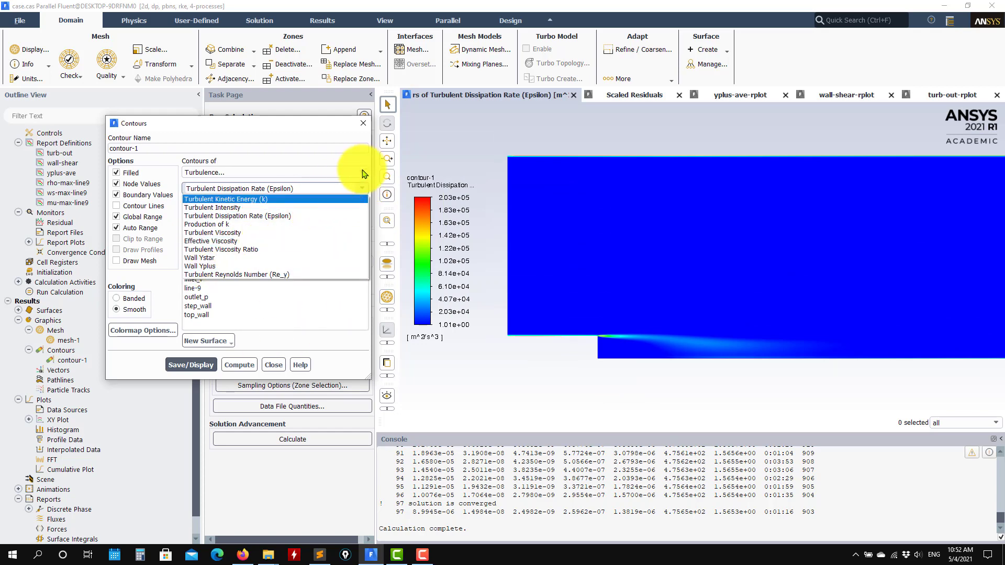
{"action": "left_click", "coordinate": [365, 174]}
{"action": "left_click", "coordinate": [254, 202]}
{"action": "left_click", "coordinate": [204, 366]}
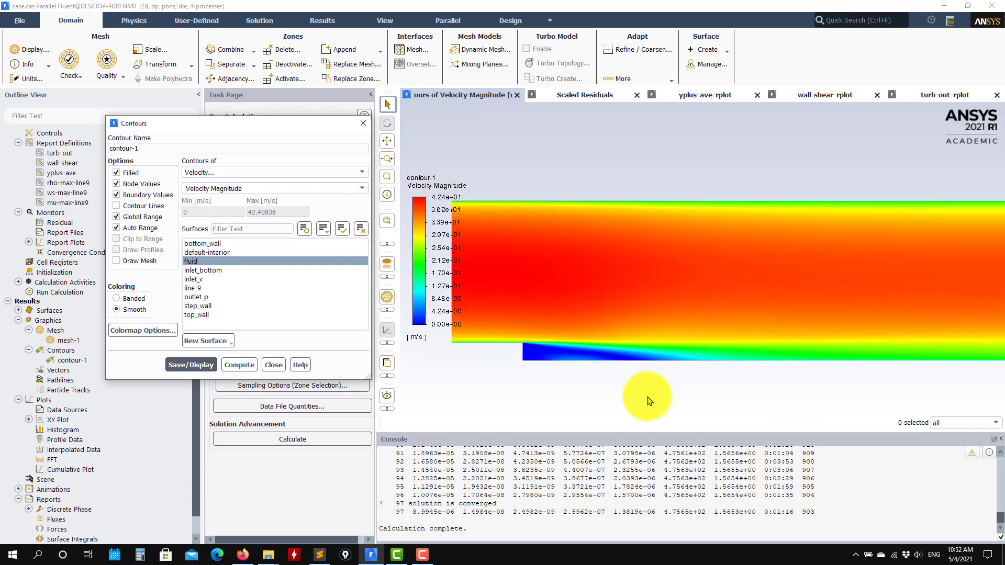
{"action": "left_click", "coordinate": [273, 364]}
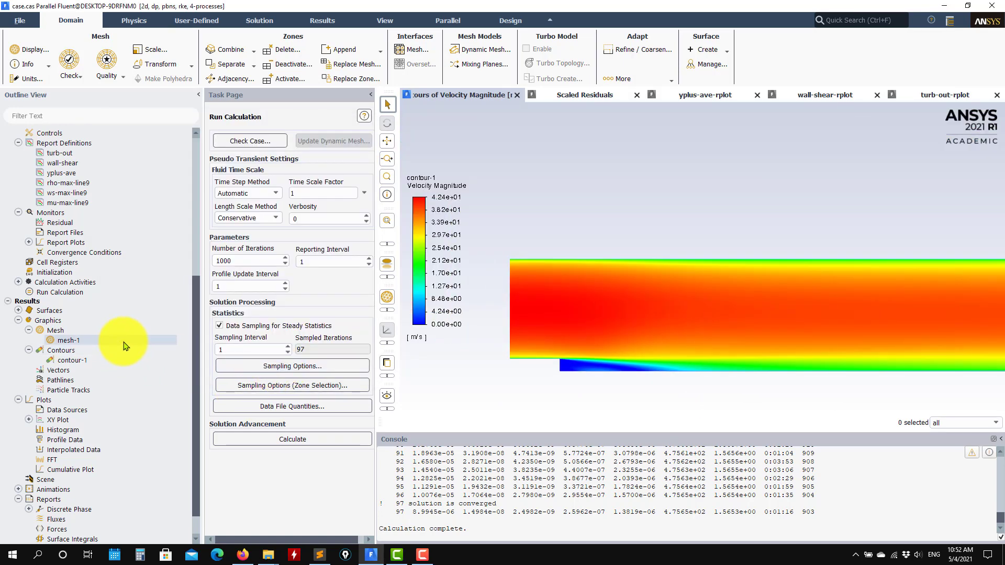
Plot xy-plot-1, the X-Wall Shear Stress along bottom_wall in the X direction, and close its settings
{"action": "scroll", "coordinate": [131, 361], "scroll_direction": "down", "scroll_amount": 1}
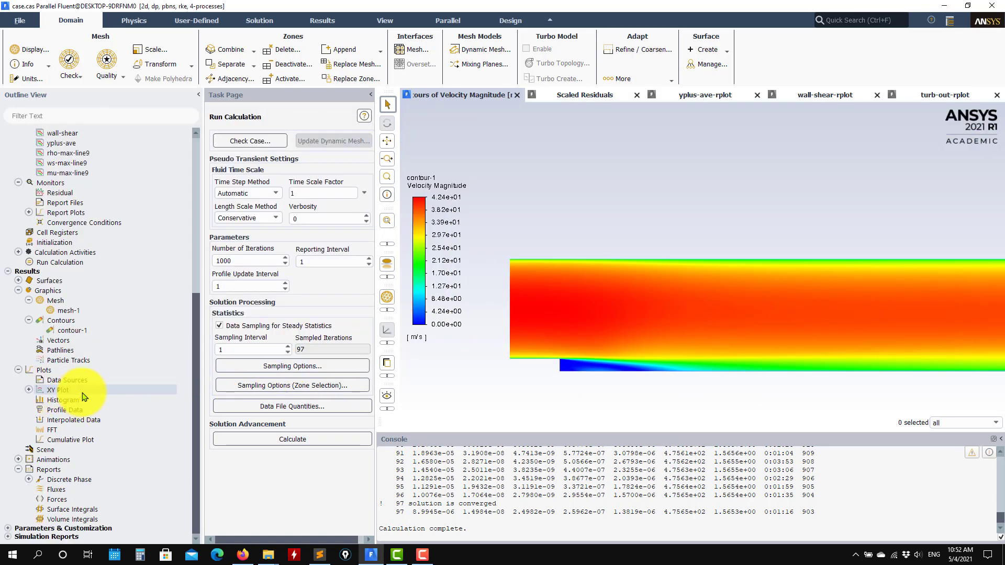
{"action": "left_click", "coordinate": [28, 390]}
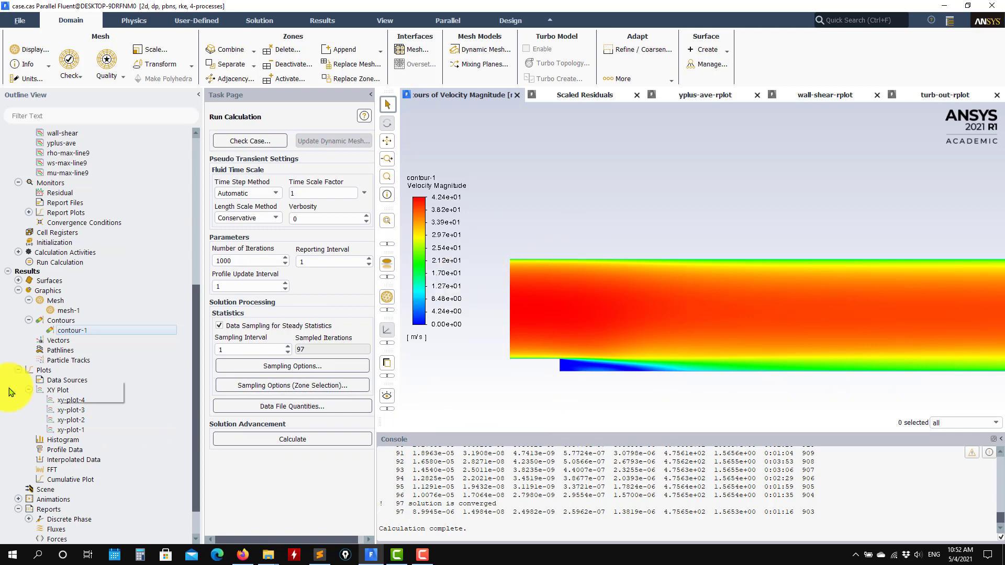
{"action": "double_click", "coordinate": [66, 430]}
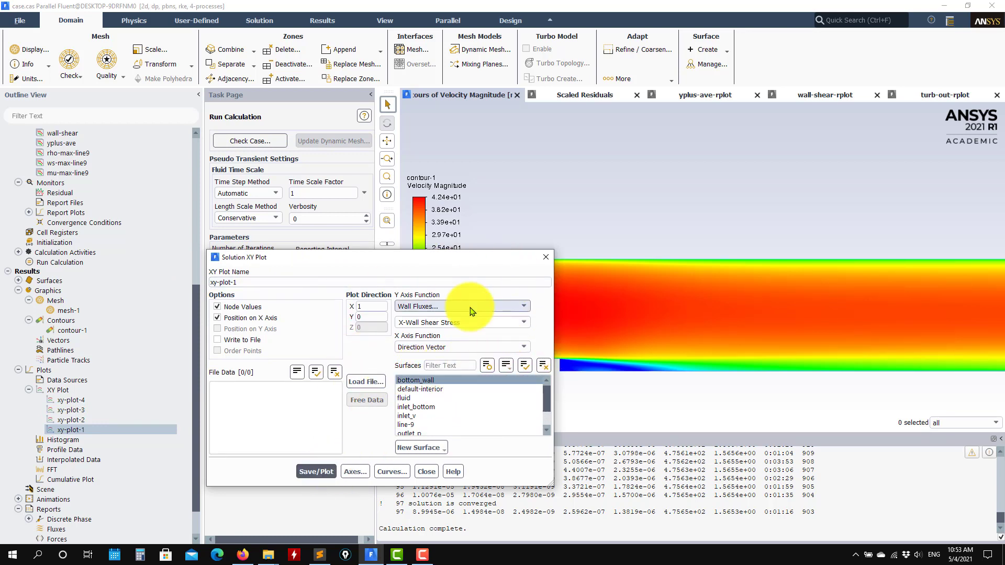
{"action": "left_click", "coordinate": [315, 467]}
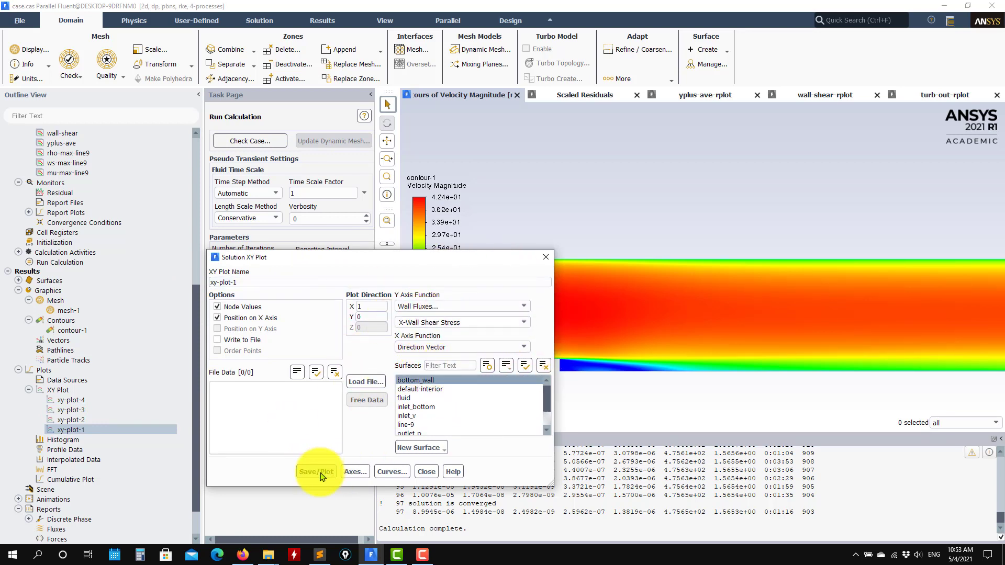
{"action": "left_click", "coordinate": [317, 471]}
{"action": "left_click_drag", "start_coordinate": [493, 259], "coordinate": [362, 103]}
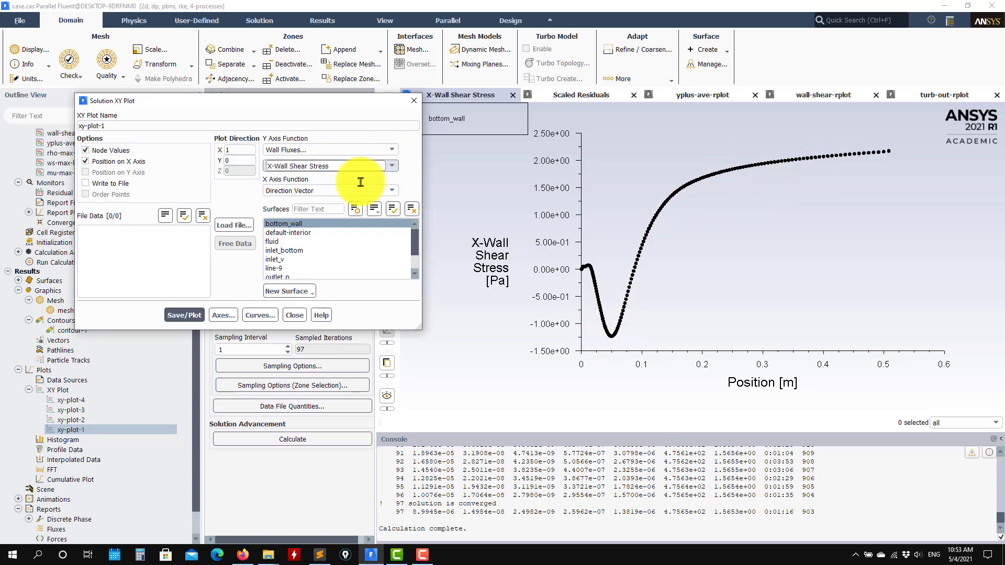
{"action": "left_click", "coordinate": [295, 315]}
Check xy-plot-2's settings without changes and plot xy-plot-3, Boundary Normal Distance against Velocity Magnitude along line-9
{"action": "double_click", "coordinate": [56, 419]}
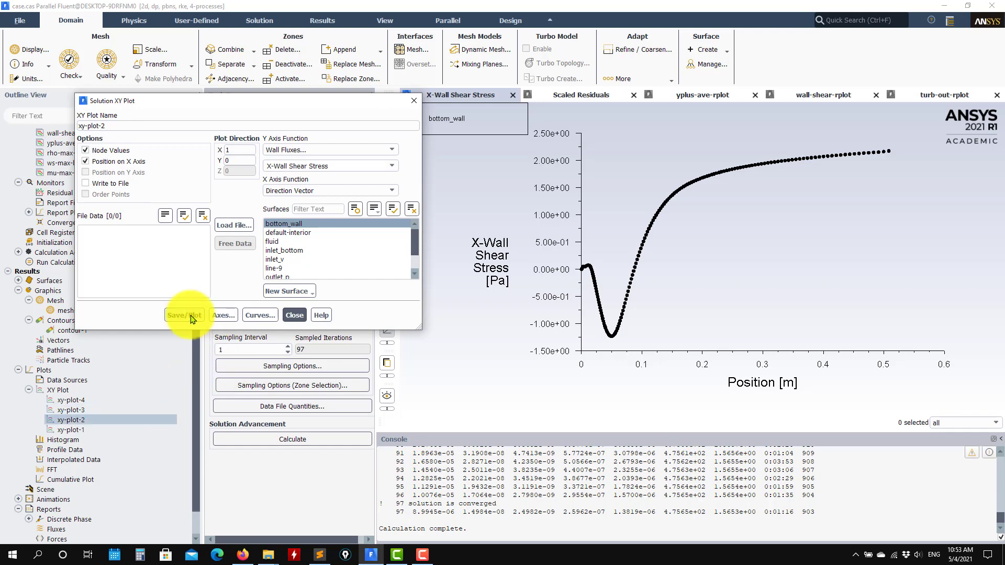
{"action": "left_click", "coordinate": [288, 316]}
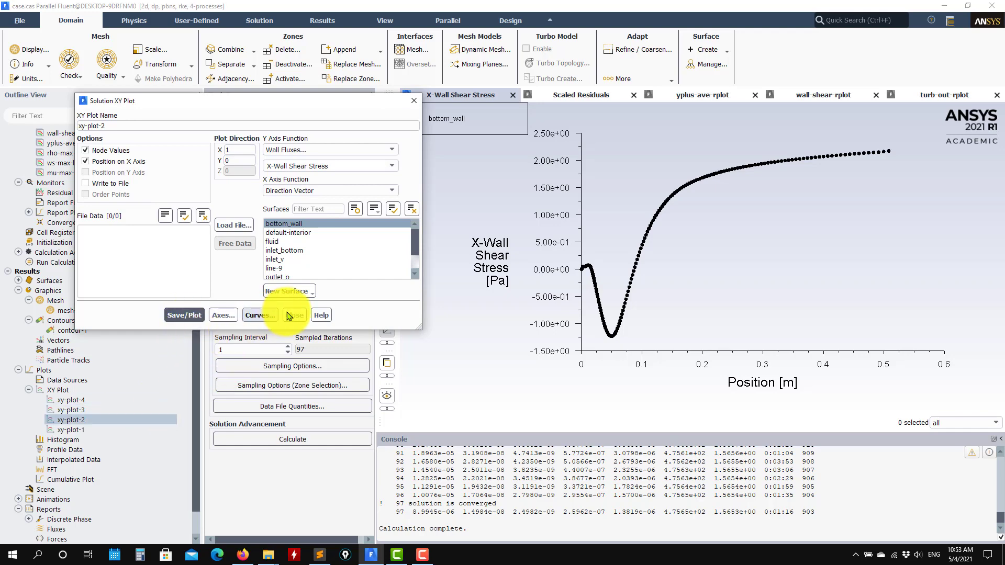
{"action": "double_click", "coordinate": [78, 410]}
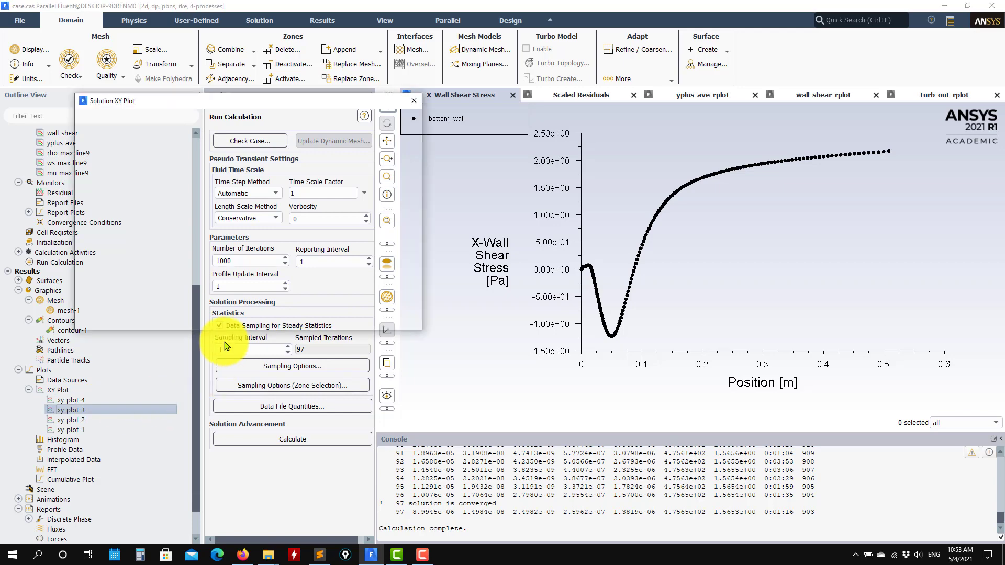
{"action": "left_click", "coordinate": [184, 334]}
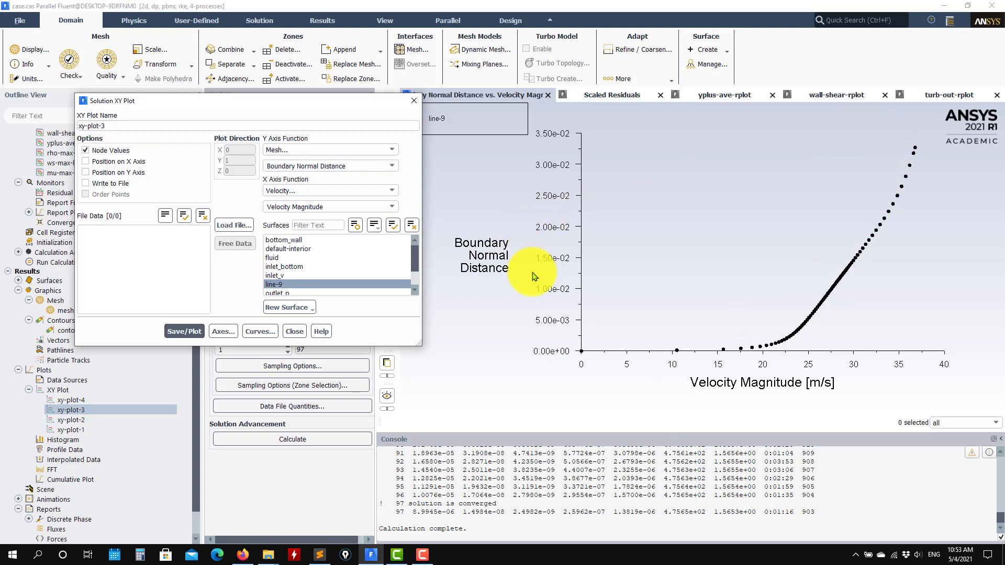
{"action": "left_click", "coordinate": [292, 333]}
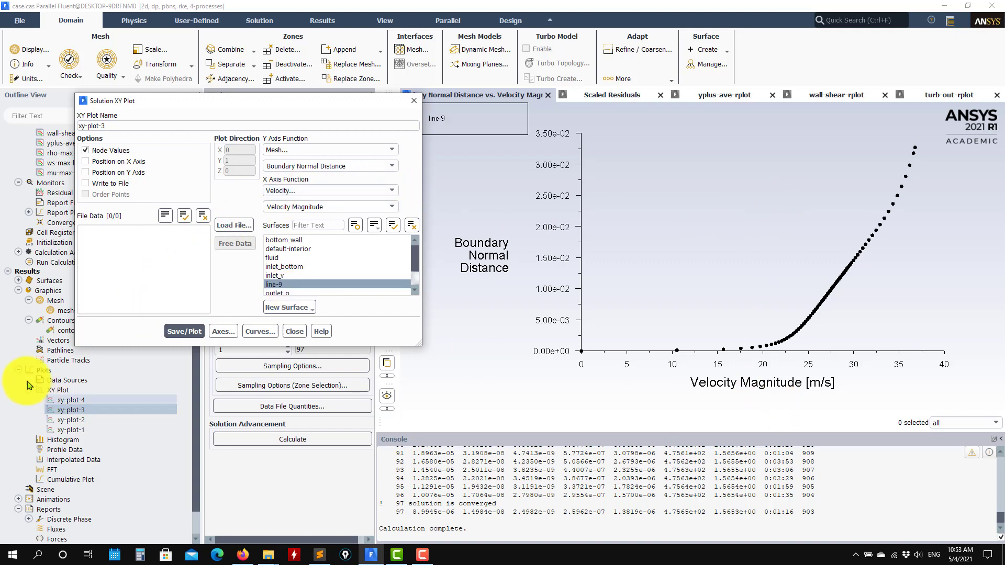
Examine the end point coordinates that define the line-9 surface and close the line and xy-plot-3 settings
{"action": "left_click", "coordinate": [20, 282]}
{"action": "double_click", "coordinate": [55, 290]}
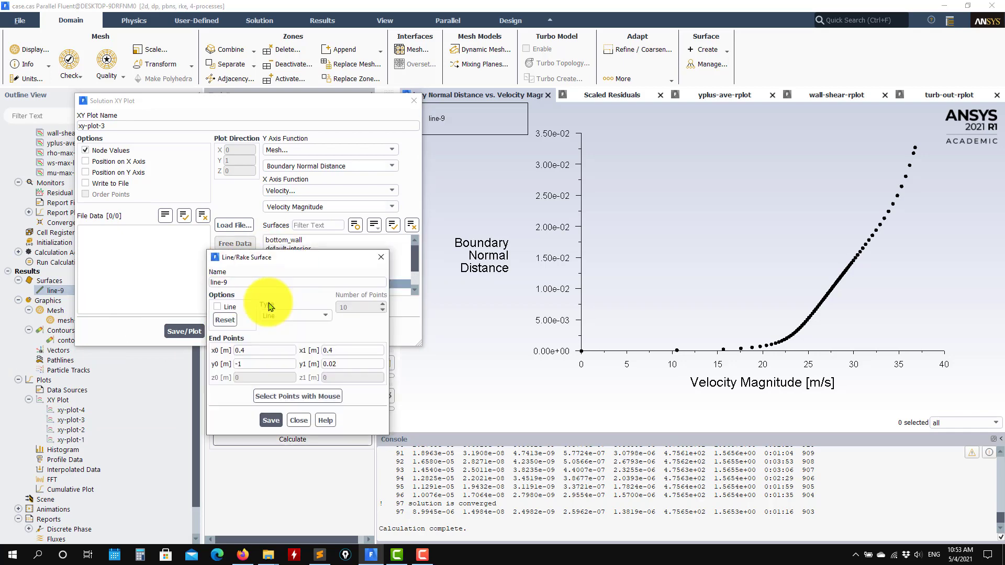
{"action": "left_click", "coordinate": [299, 420]}
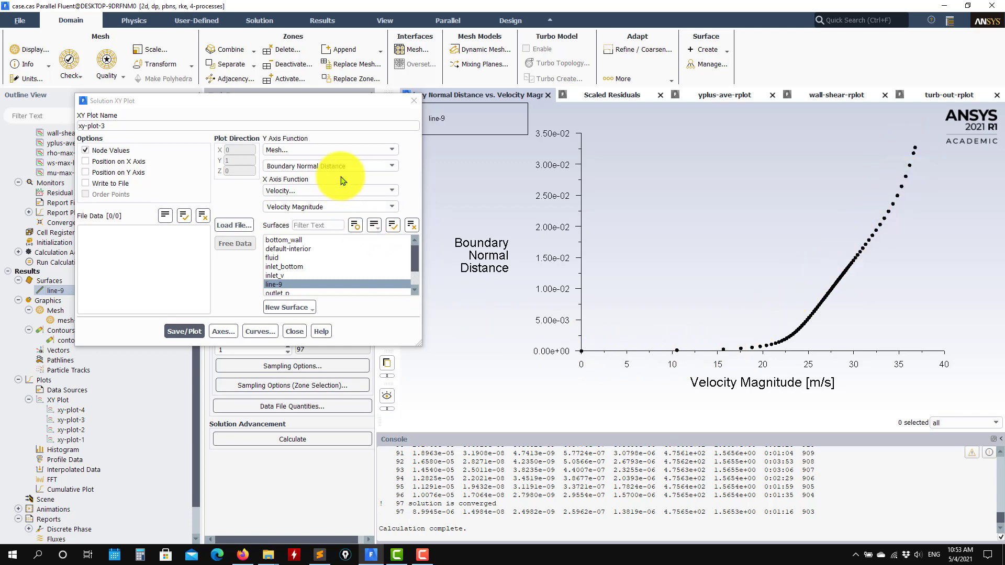
{"action": "left_click", "coordinate": [292, 335]}
Plot xy-plot-4 with the custom functions uplus against yplus along line-9, and review its X axis options
{"action": "double_click", "coordinate": [71, 410]}
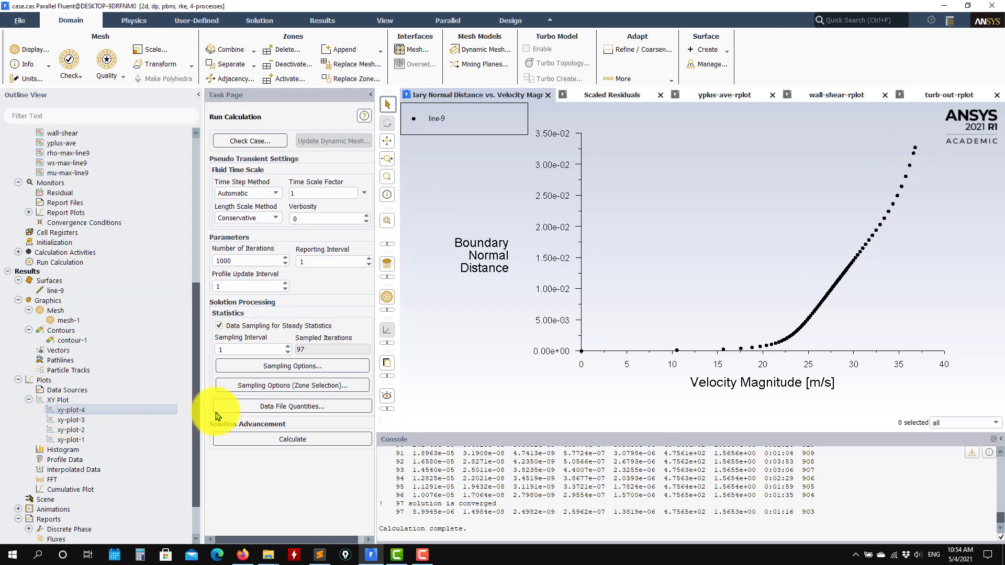
{"action": "left_click", "coordinate": [274, 286]}
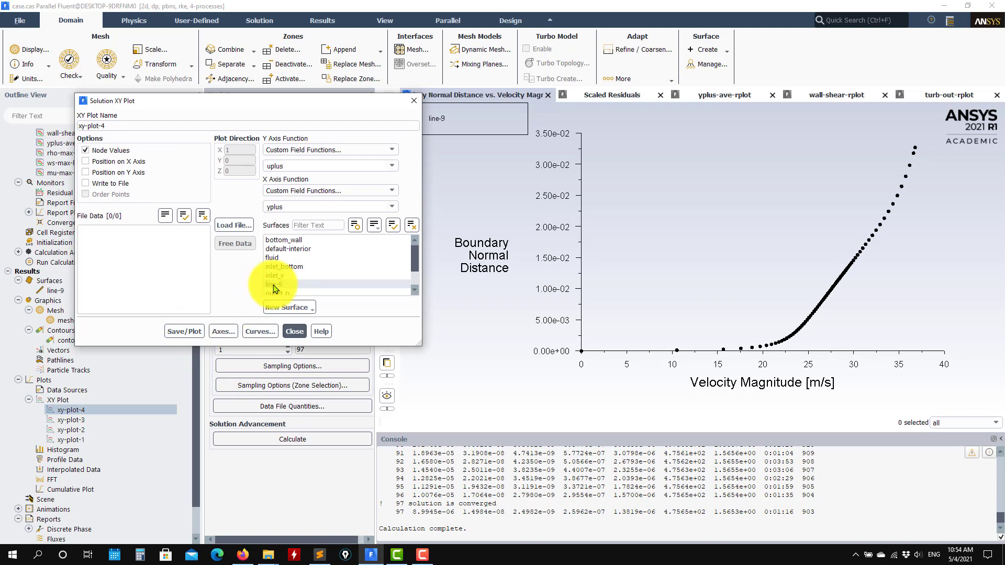
{"action": "left_click", "coordinate": [277, 285]}
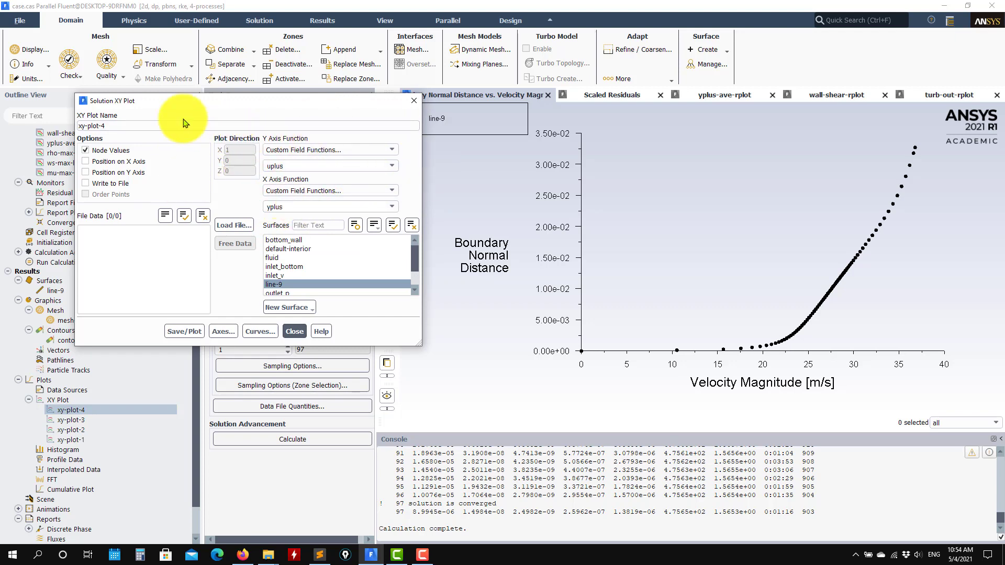
{"action": "left_click", "coordinate": [180, 332]}
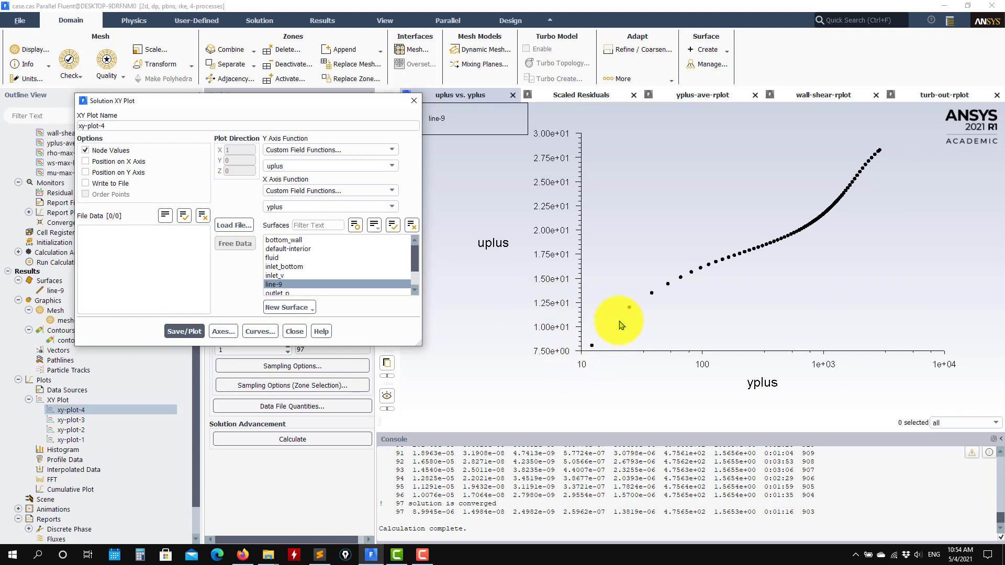
{"action": "left_click", "coordinate": [221, 333]}
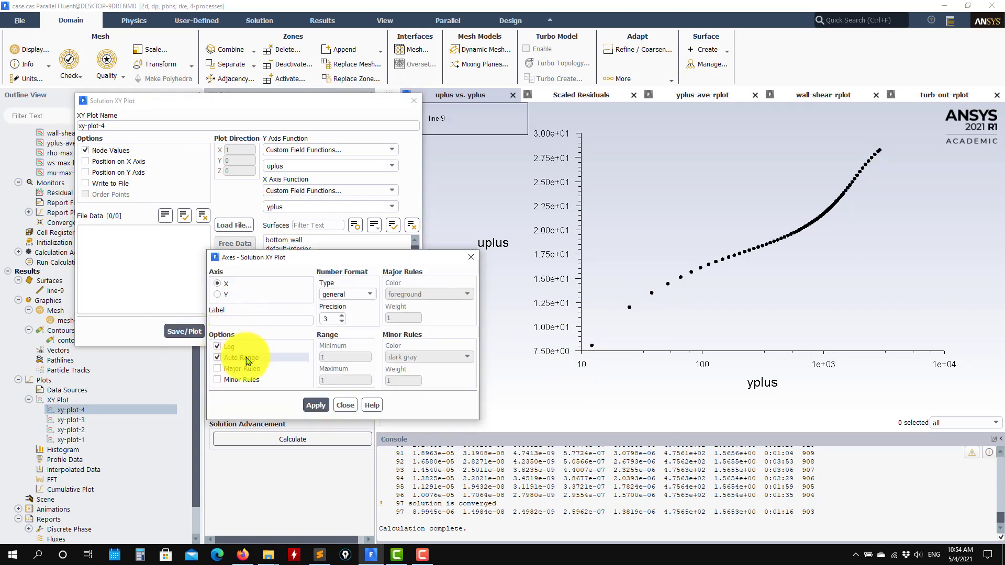
{"action": "left_click", "coordinate": [341, 405]}
Start loading a data file into xy-plot-4 and open the tut7_backward_step folder
{"action": "left_click", "coordinate": [233, 226]}
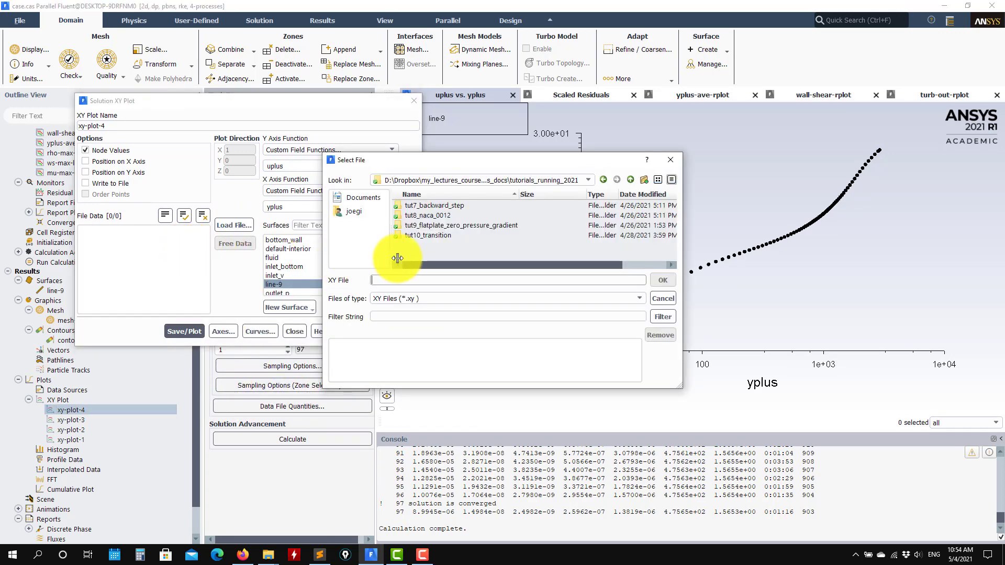
{"action": "double_click", "coordinate": [430, 206]}
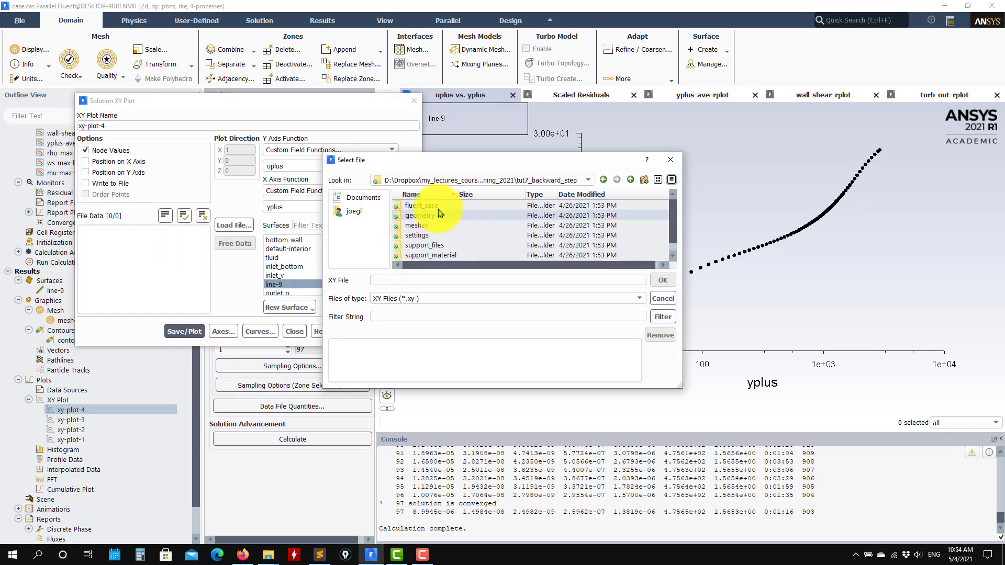
{"action": "double_click", "coordinate": [421, 205]}
{"action": "left_click", "coordinate": [434, 216]}
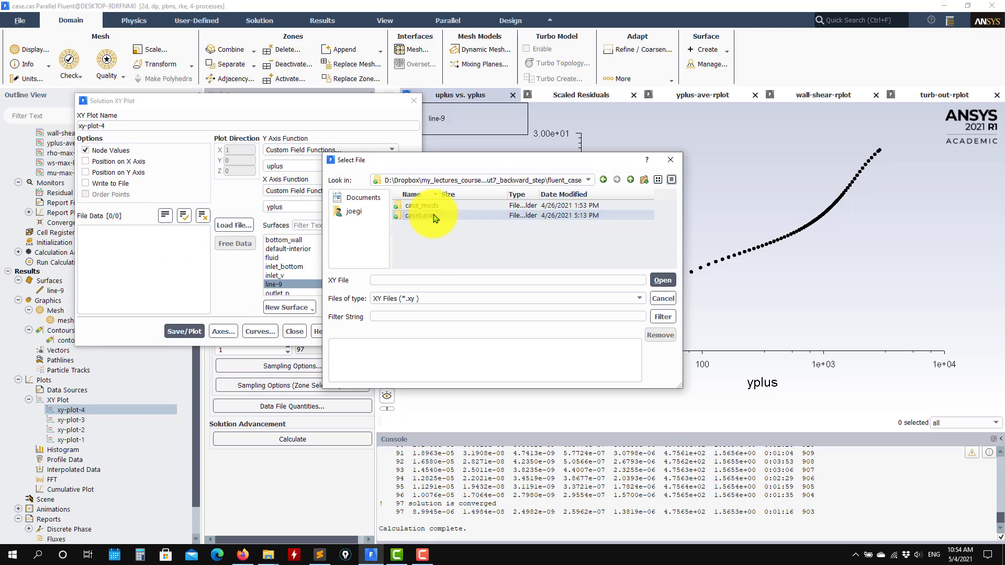
{"action": "double_click", "coordinate": [434, 216]}
{"action": "left_click", "coordinate": [630, 179]}
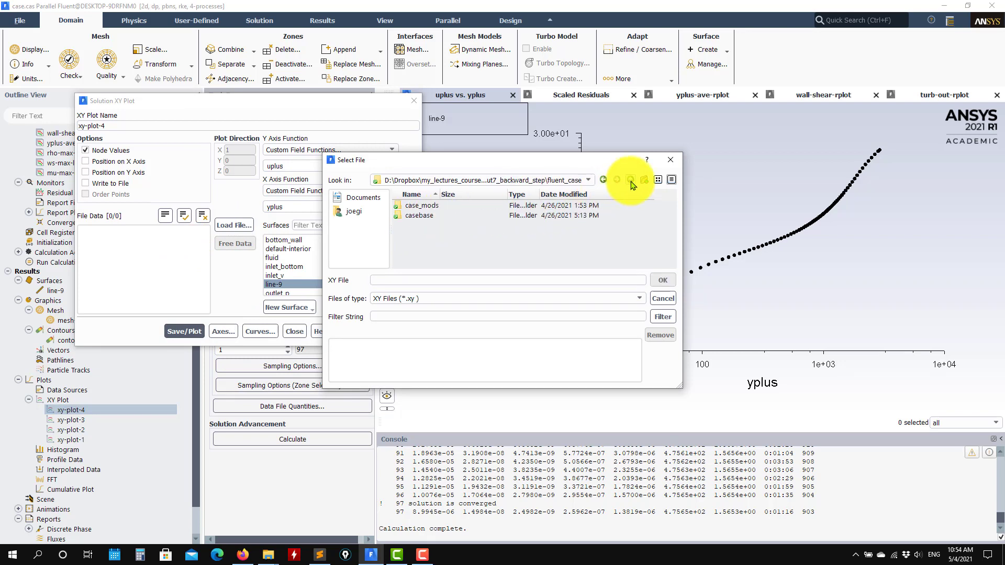
{"action": "left_click", "coordinate": [630, 180]}
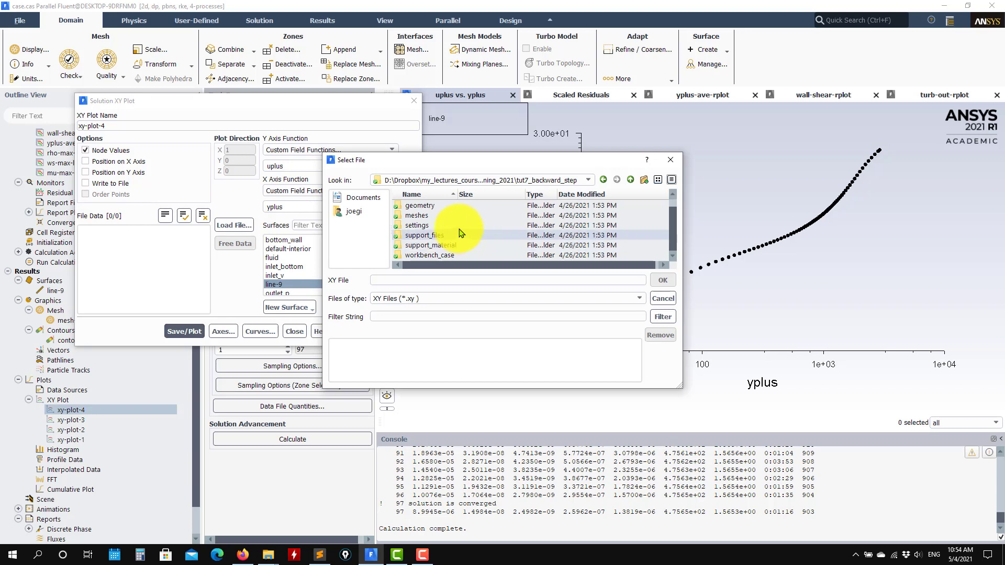
Load wall_law_spalding.txt from support_files/ascii_data_law_of_the_wall, showing all file types, and plot it together with the line-9 uplus profile
{"action": "double_click", "coordinate": [462, 234]}
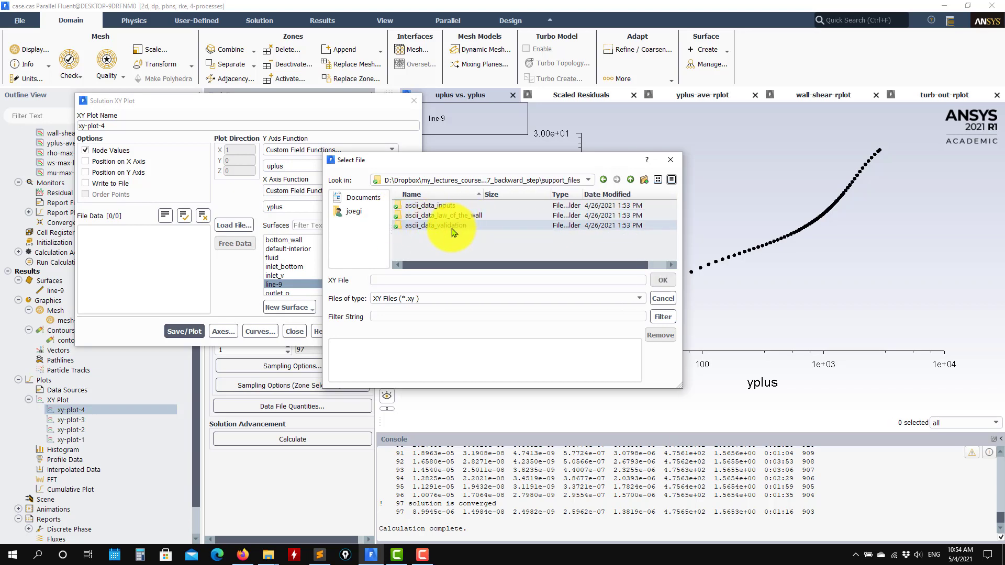
{"action": "double_click", "coordinate": [450, 216]}
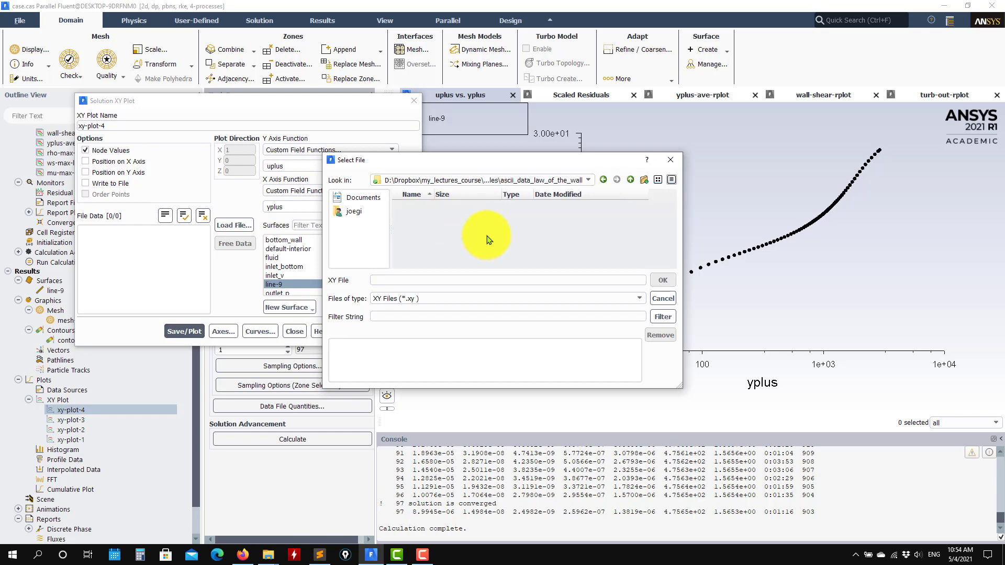
{"action": "left_click", "coordinate": [555, 299]}
{"action": "left_click", "coordinate": [422, 318]}
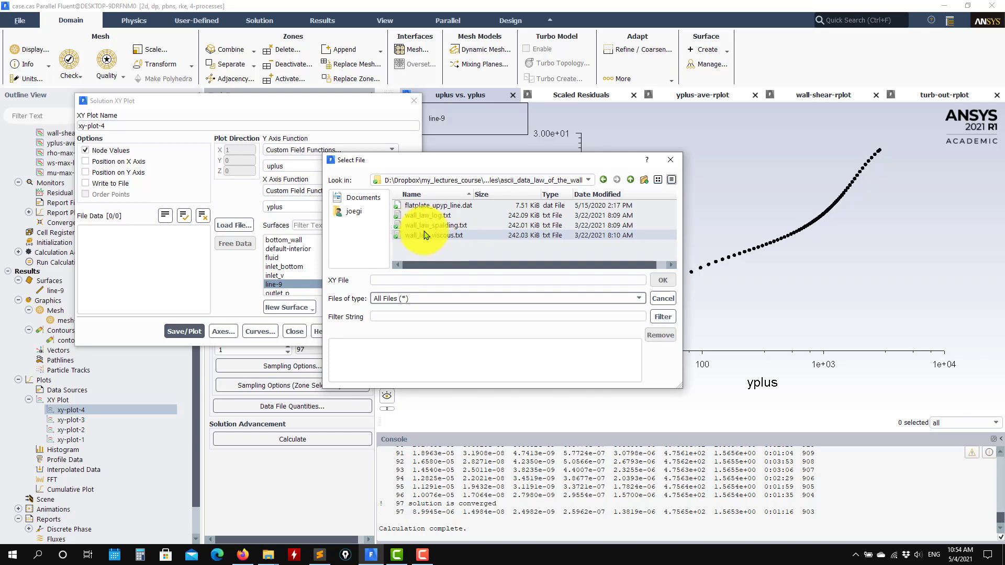
{"action": "left_click", "coordinate": [443, 228]}
{"action": "left_click", "coordinate": [662, 280]}
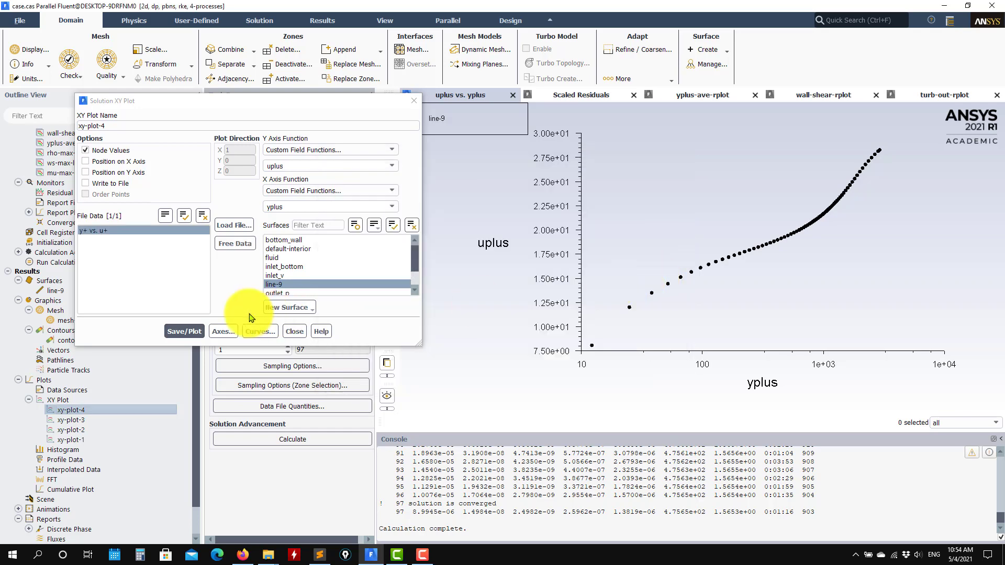
{"action": "left_click", "coordinate": [183, 331]}
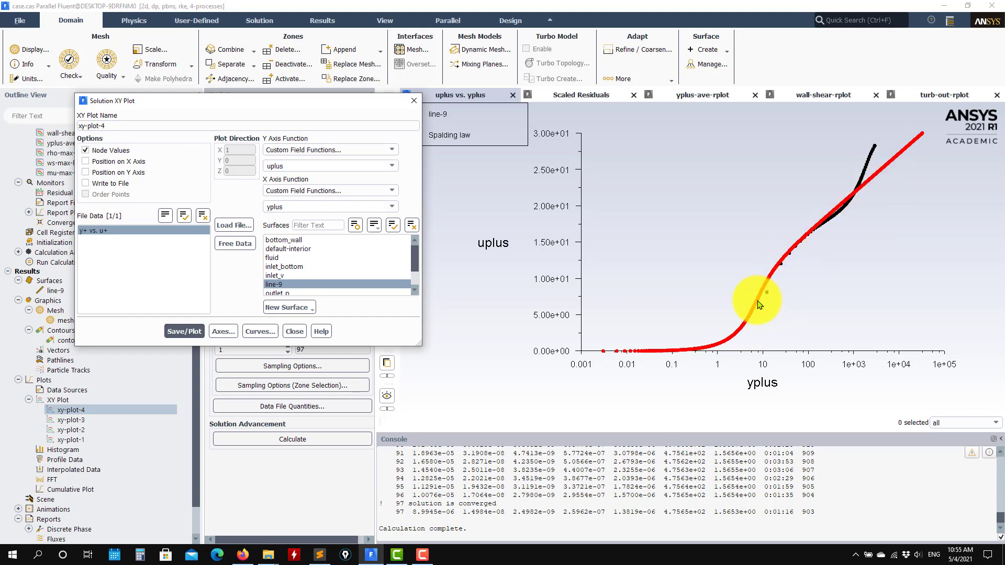
Set xy-plot-2's Y axis function to Turbulence, Wall Yplus, and plot it along bottom_wall
{"action": "left_click", "coordinate": [131, 430]}
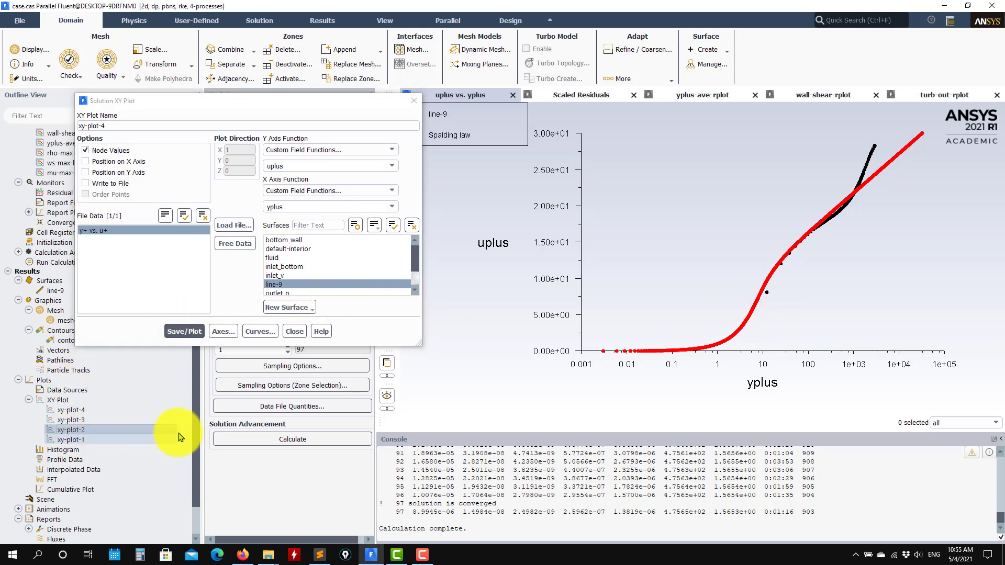
{"action": "left_click", "coordinate": [387, 152]}
{"action": "left_click", "coordinate": [293, 224]}
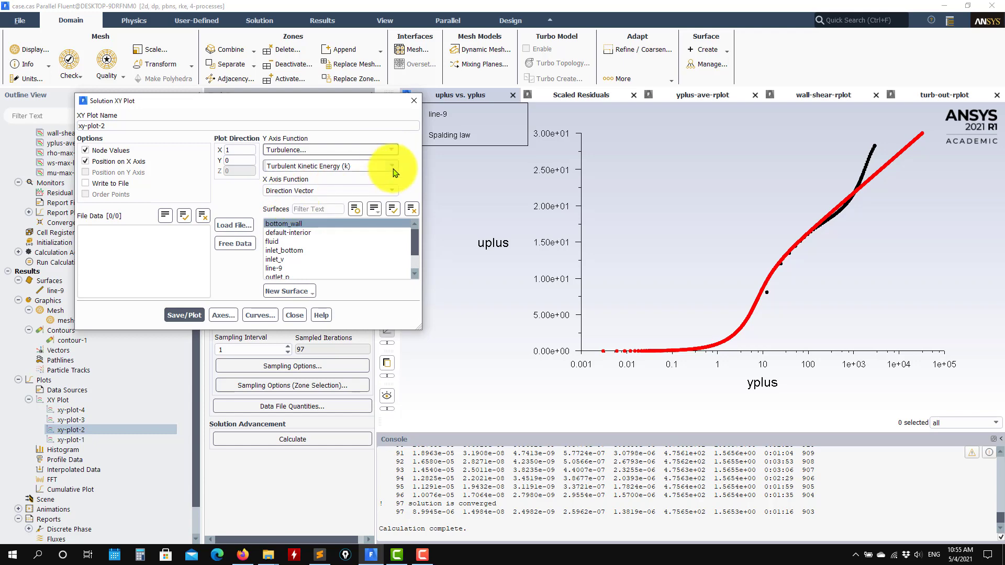
{"action": "left_click", "coordinate": [393, 169]}
{"action": "left_click", "coordinate": [325, 249]}
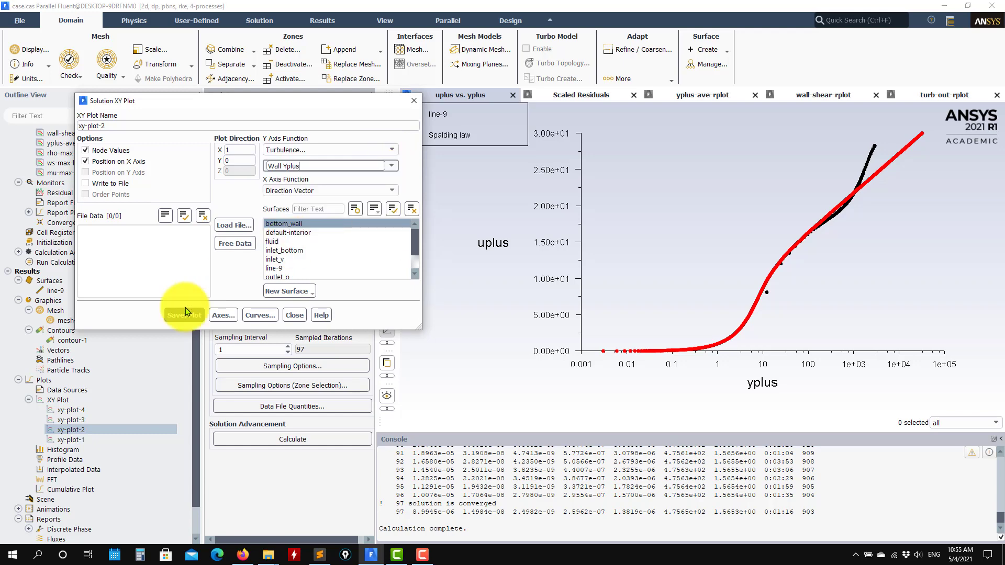
{"action": "left_click", "coordinate": [185, 315]}
Switch xy-plot-2's Y axis variable to Wall Ystar and plot it along bottom_wall
{"action": "left_click", "coordinate": [393, 167]}
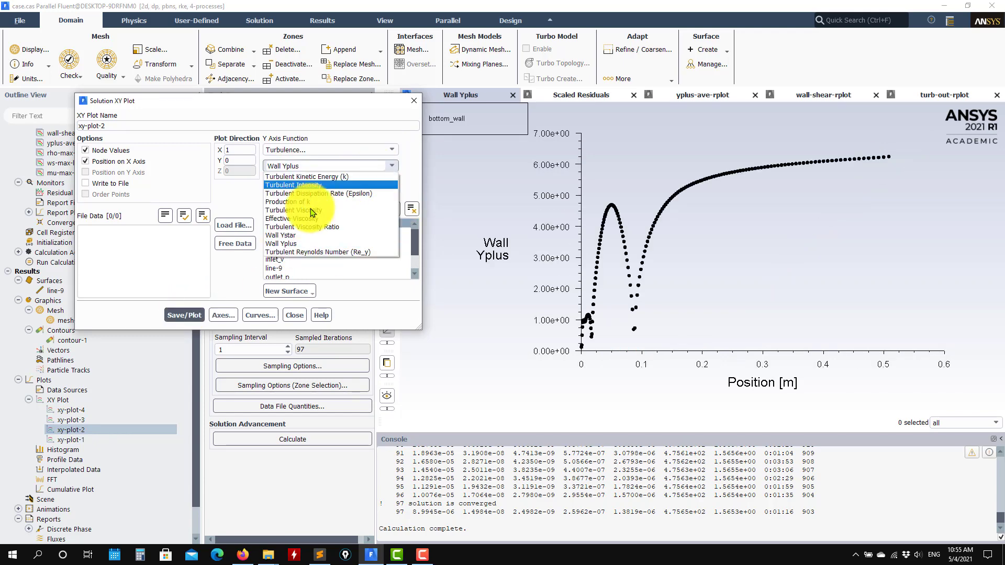
{"action": "left_click", "coordinate": [329, 231]}
{"action": "left_click", "coordinate": [181, 314]}
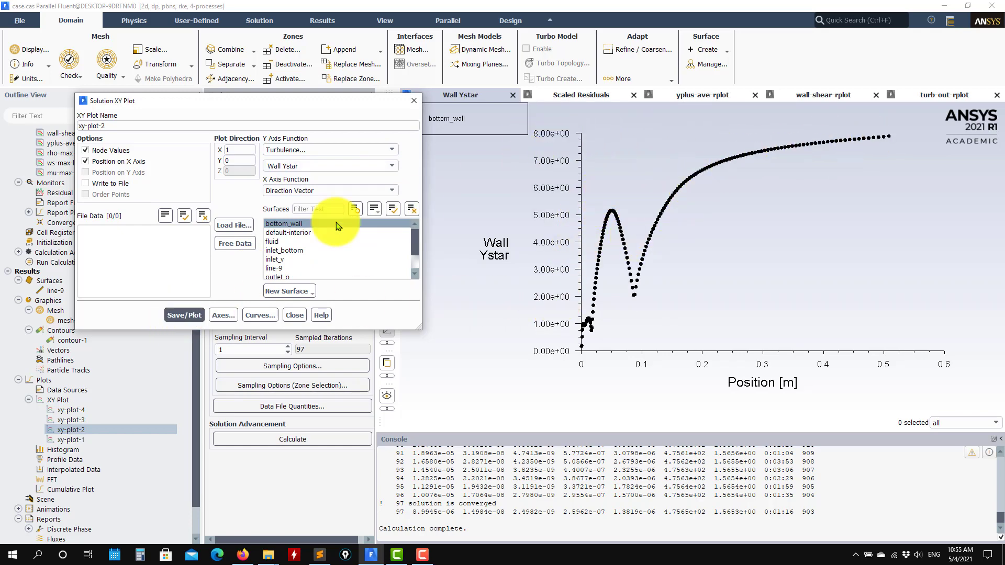
{"action": "left_click", "coordinate": [390, 191]}
Set xy-plot-2 back to Wall Yplus, plot it along bottom_wall and close its settings
{"action": "left_click", "coordinate": [394, 166]}
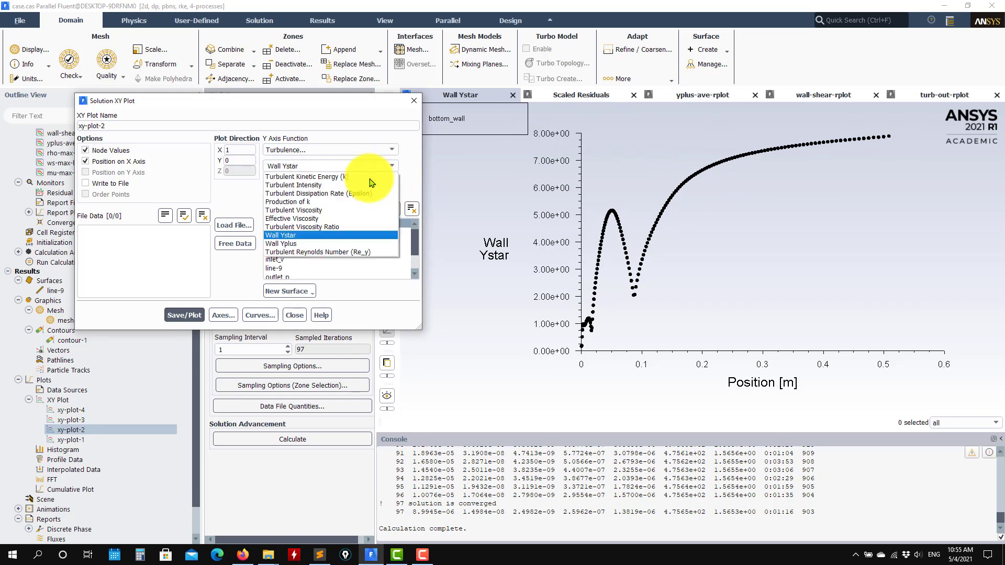
{"action": "left_click", "coordinate": [340, 253]}
{"action": "left_click", "coordinate": [194, 315]}
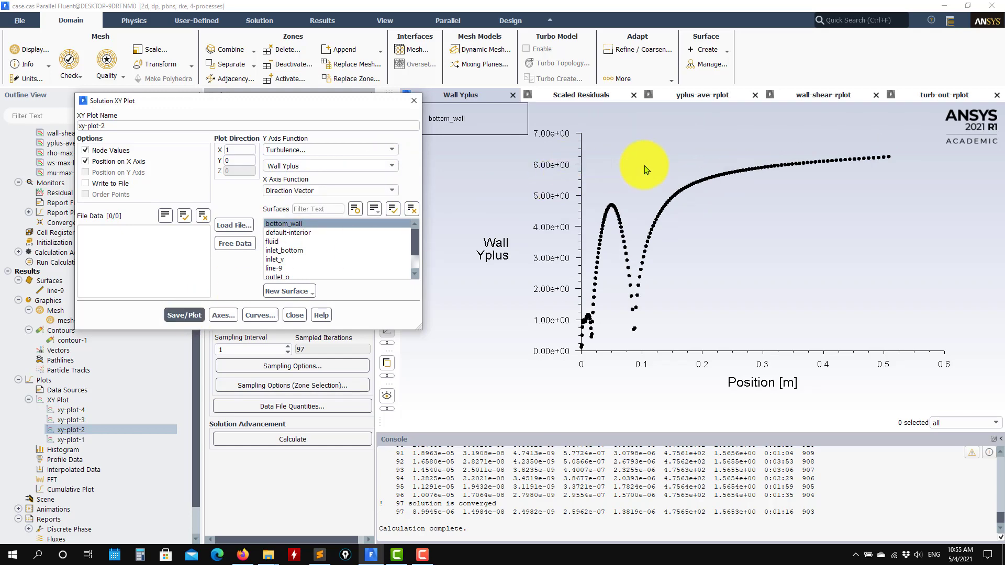
{"action": "left_click", "coordinate": [294, 315]}
Load wall_law_log.txt and wall_law_viscous.txt into xy-plot-4 and plot them together with uplus against yplus along line-9
{"action": "double_click", "coordinate": [151, 412]}
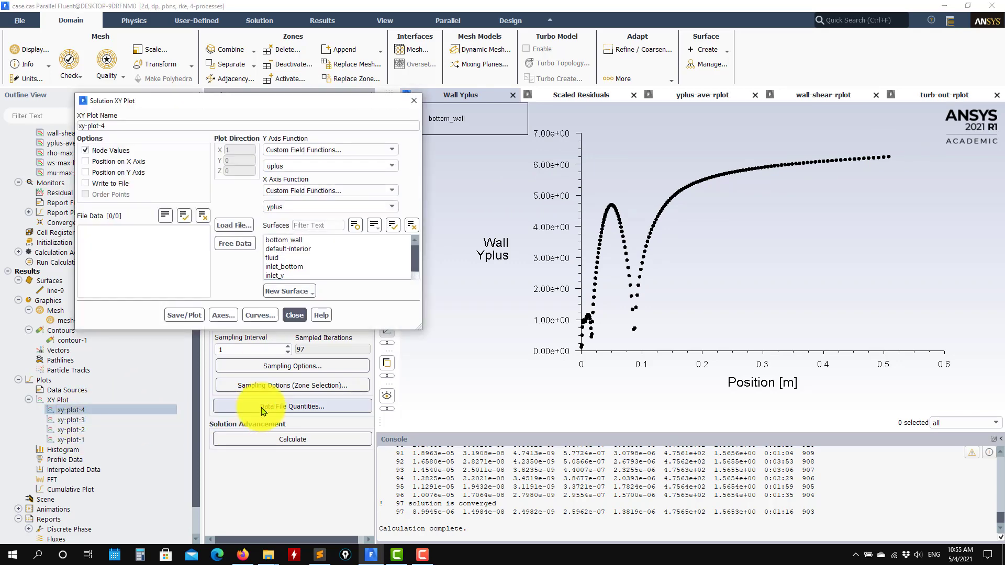
{"action": "left_click", "coordinate": [184, 331]}
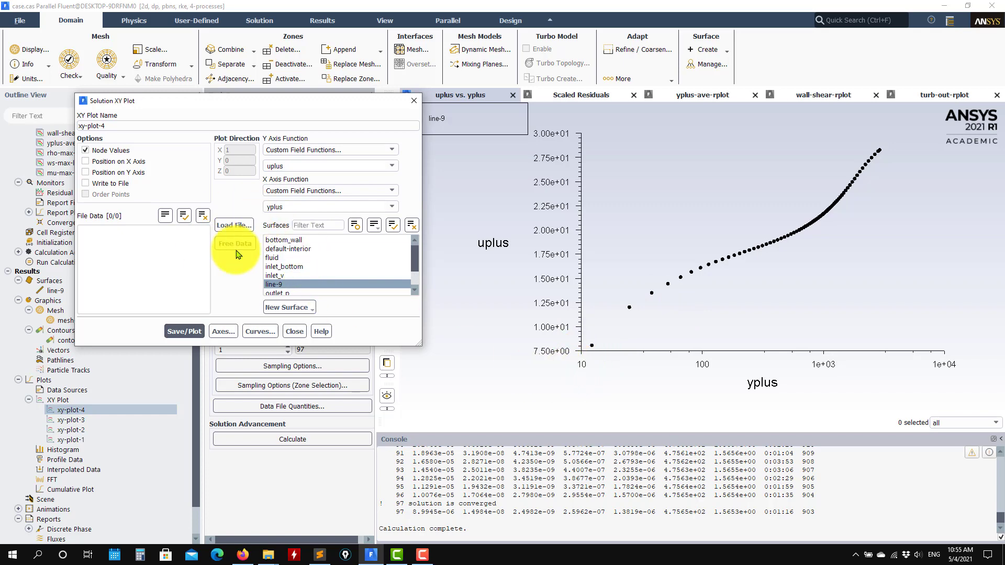
{"action": "left_click", "coordinate": [242, 228]}
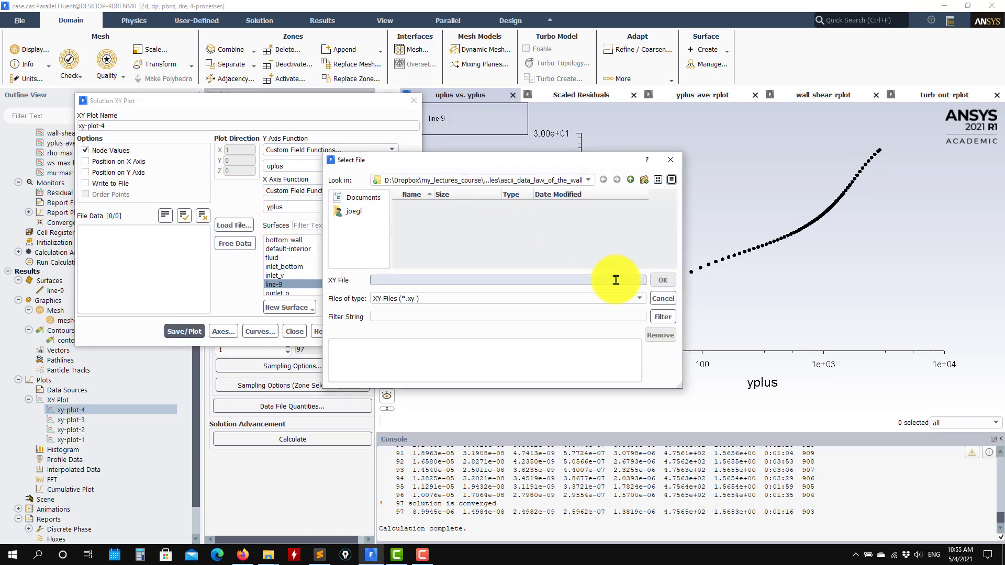
{"action": "left_click", "coordinate": [461, 299]}
{"action": "left_click", "coordinate": [384, 317]}
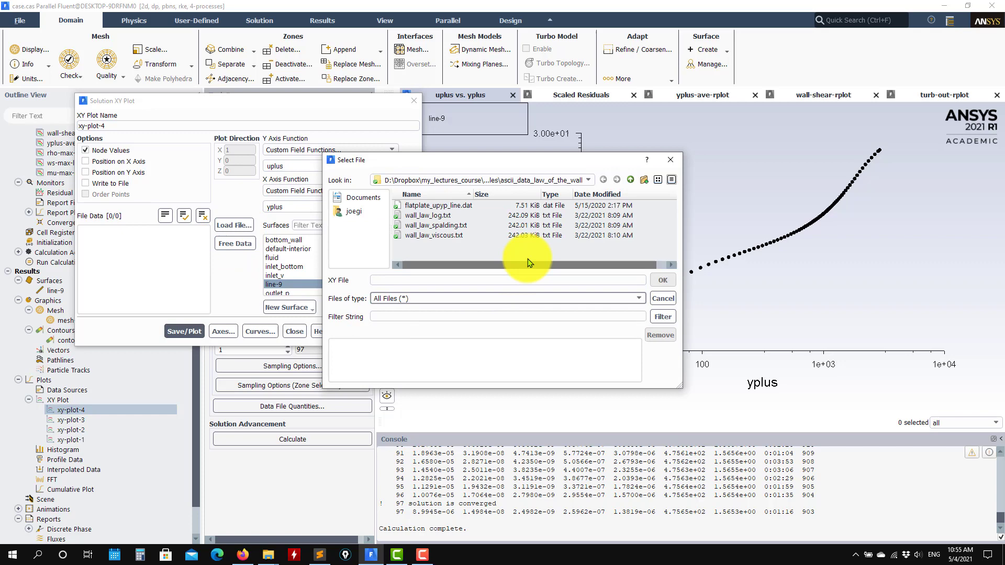
{"action": "left_click", "coordinate": [425, 215]}
{"action": "left_click", "coordinate": [458, 236]}
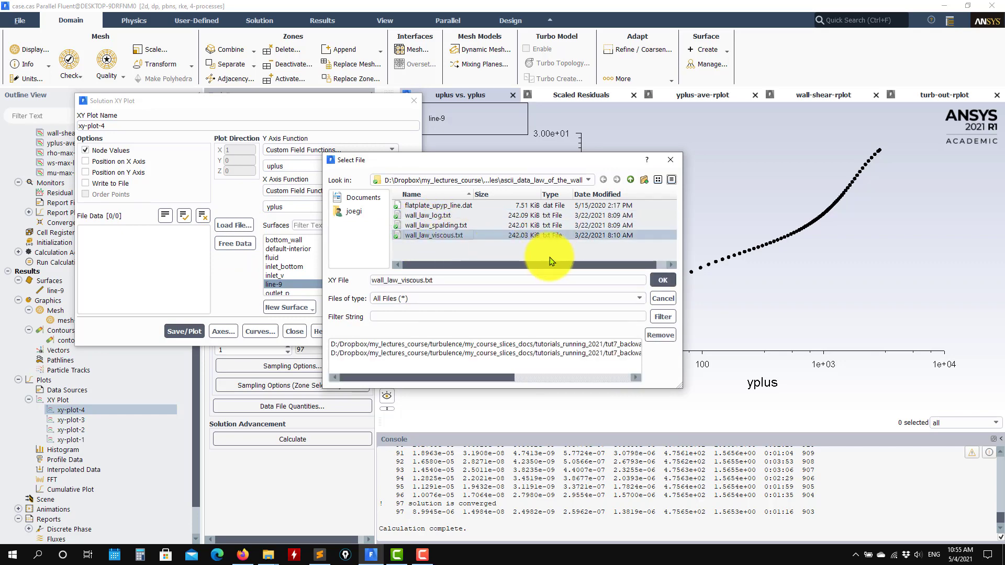
{"action": "left_click", "coordinate": [667, 281]}
{"action": "left_click", "coordinate": [189, 333]}
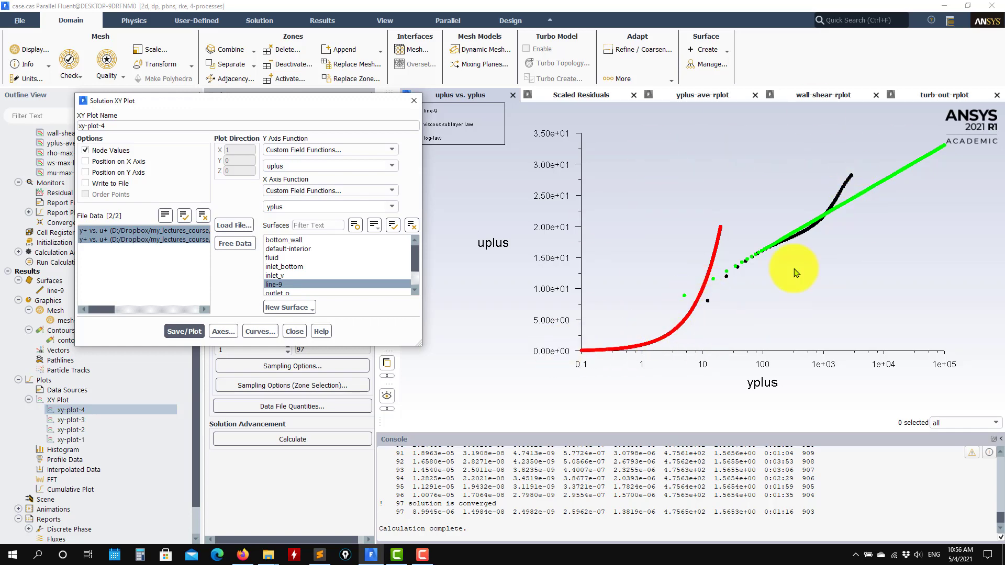
Close xy-plot-4's settings and plot xy-plot-1's X-Wall Shear Stress against position along bottom_wall
{"action": "left_click", "coordinate": [294, 332]}
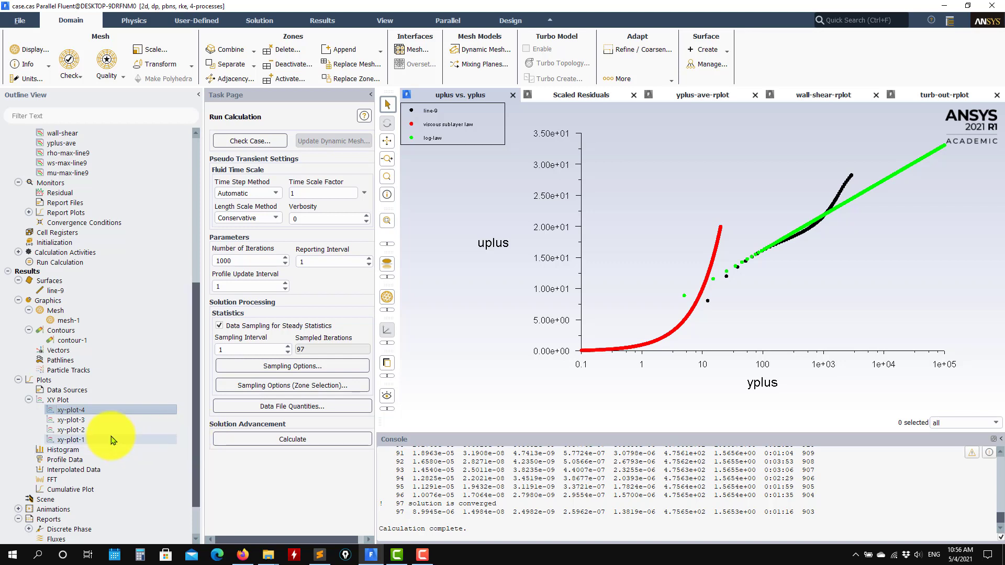
{"action": "double_click", "coordinate": [82, 441]}
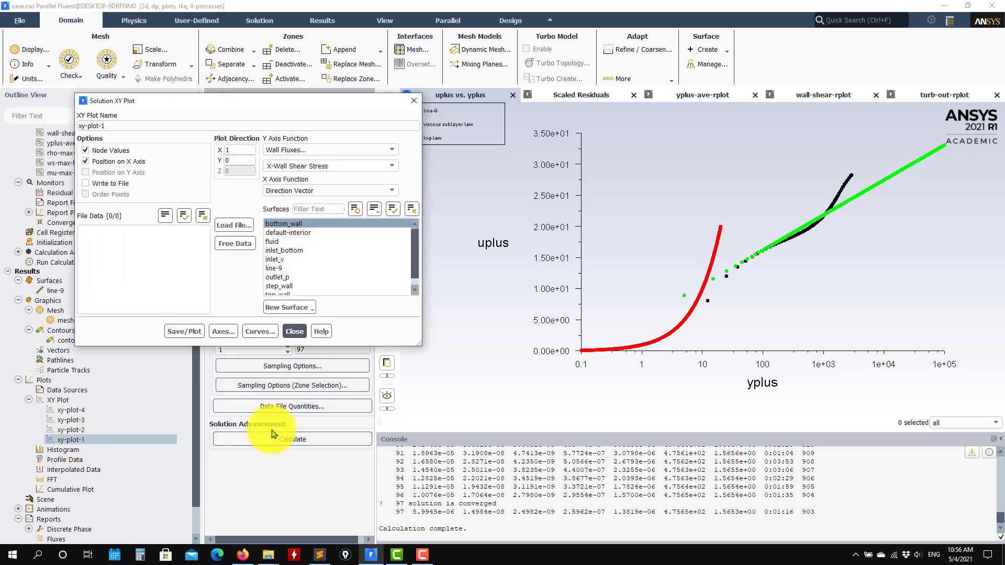
{"action": "left_click", "coordinate": [178, 331]}
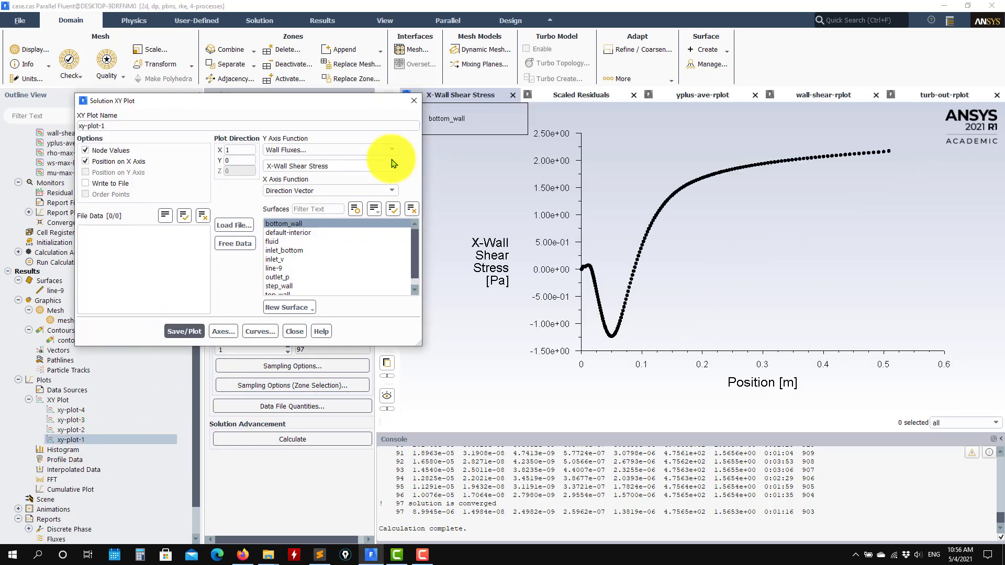
Load the experimental step-wall data from the ascii_data_validation folder into xy-plot-1, plot it with bottom_wall's X-Wall Shear Stress and close the settings
{"action": "left_click", "coordinate": [229, 226]}
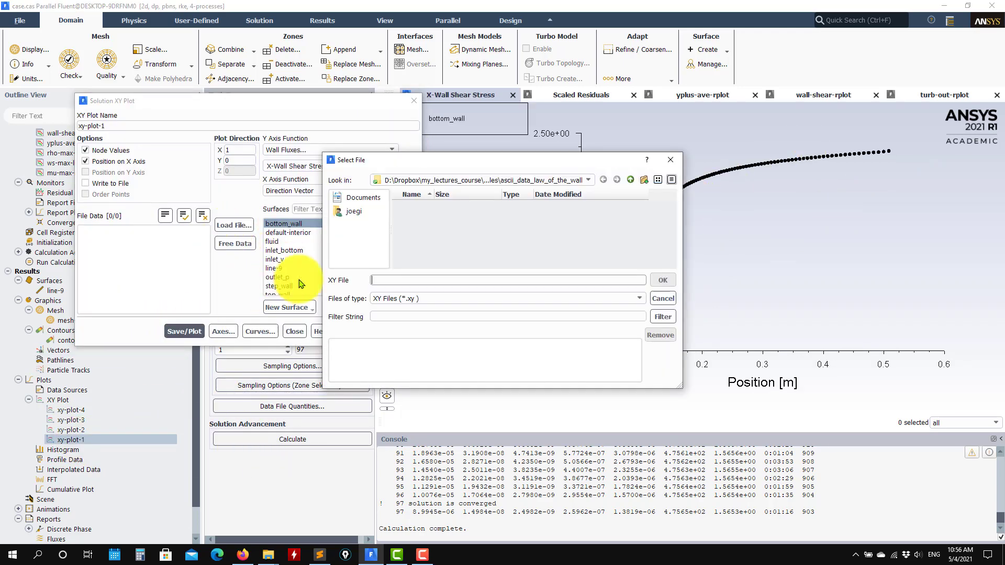
{"action": "left_click", "coordinate": [628, 183]}
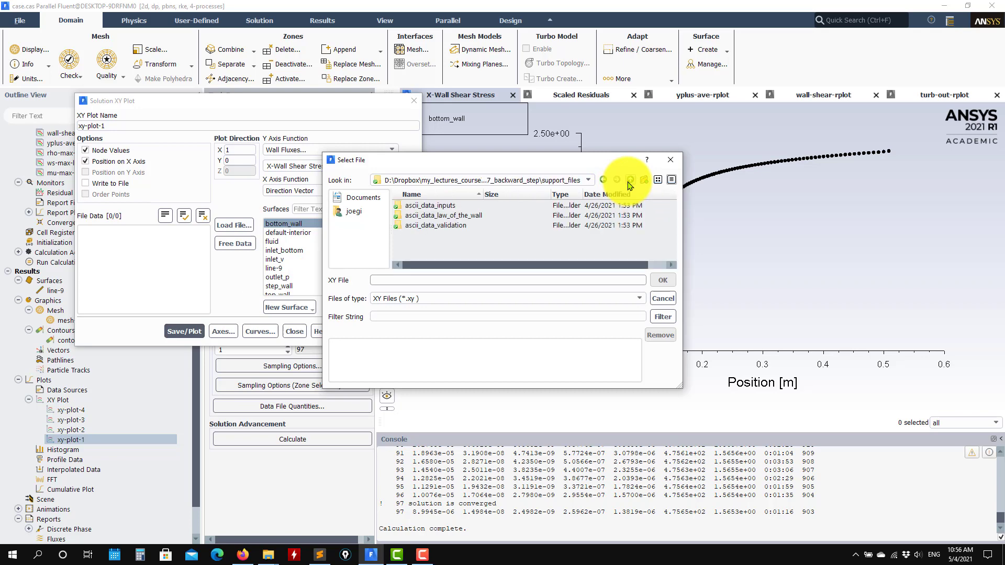
{"action": "double_click", "coordinate": [416, 226]}
{"action": "double_click", "coordinate": [423, 206]}
{"action": "left_click", "coordinate": [663, 280]}
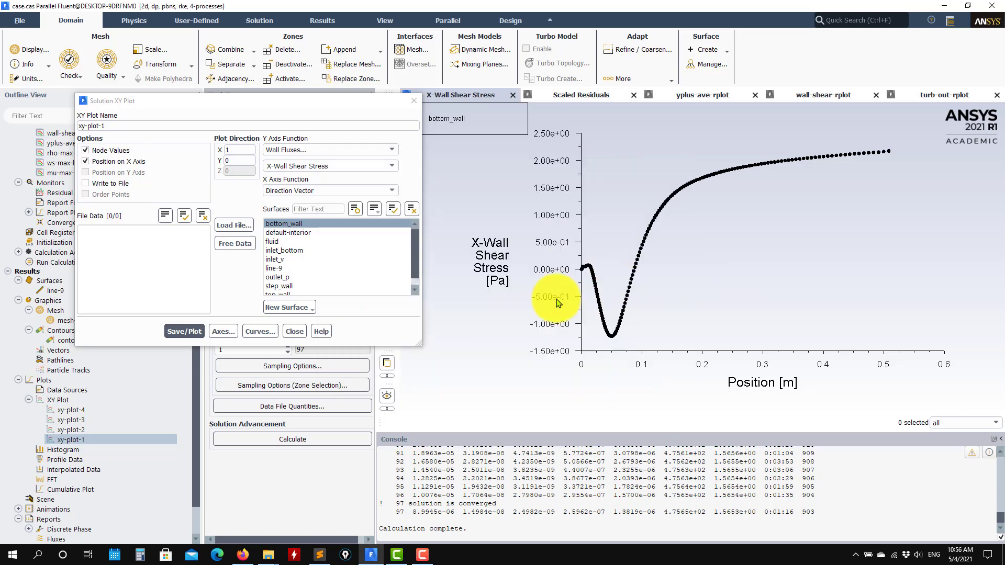
{"action": "left_click", "coordinate": [183, 332]}
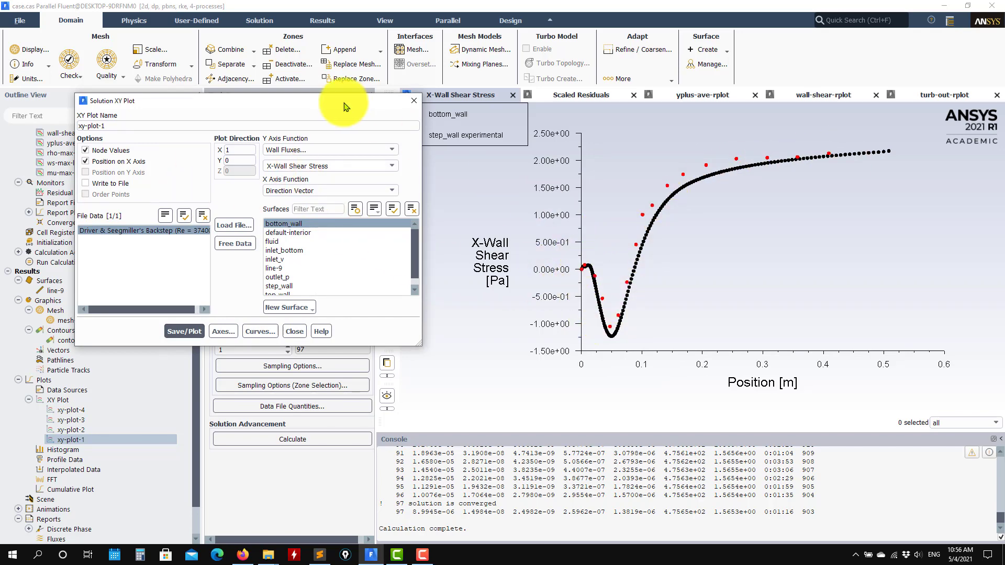
{"action": "left_click_drag", "start_coordinate": [344, 103], "coordinate": [305, 198]}
{"action": "left_click", "coordinate": [376, 199]}
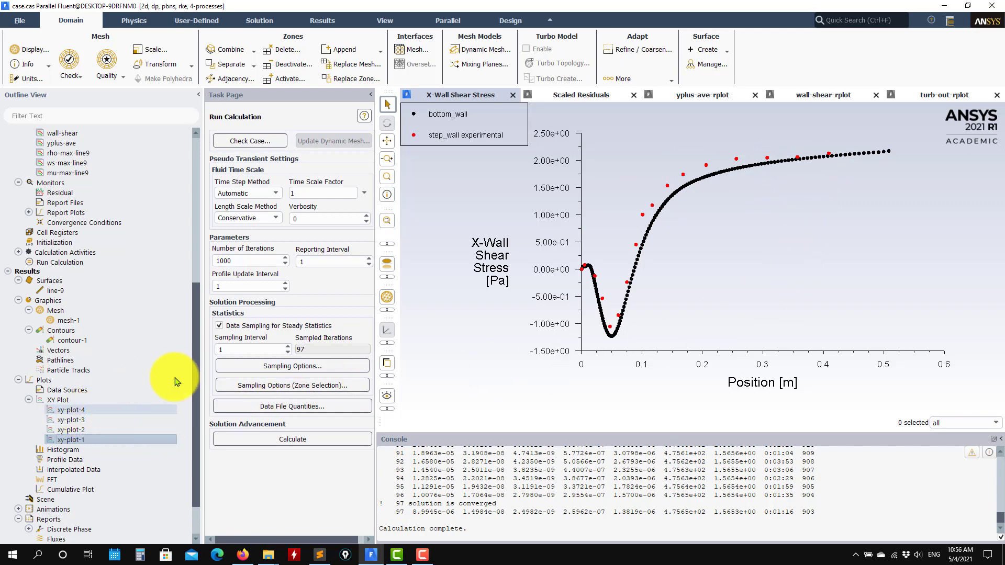
Display mesh-1 with its selected surfaces, including line-9, and bring the backward-facing step domain into view
{"action": "scroll", "coordinate": [131, 430], "scroll_direction": "down", "scroll_amount": 3}
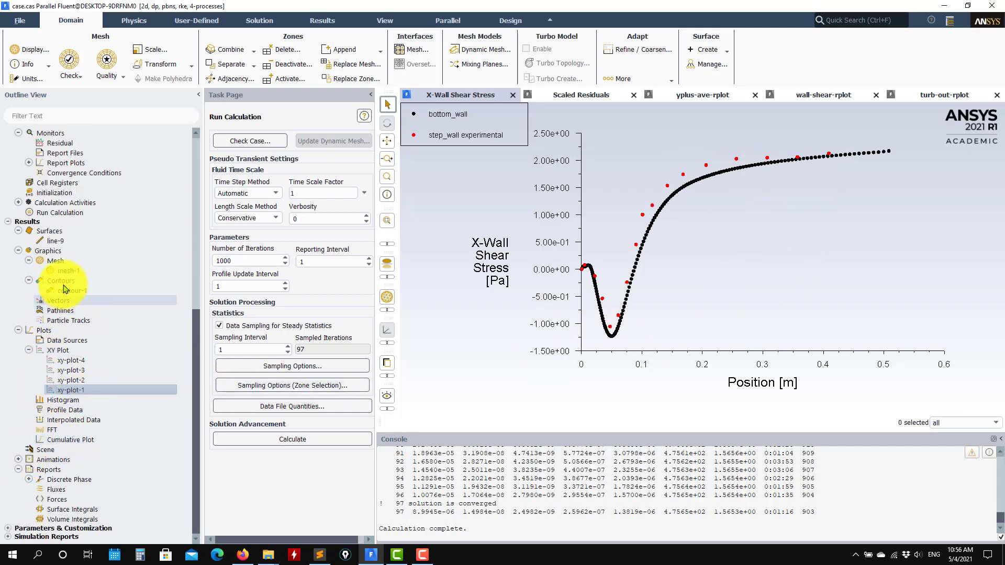
{"action": "double_click", "coordinate": [72, 270]}
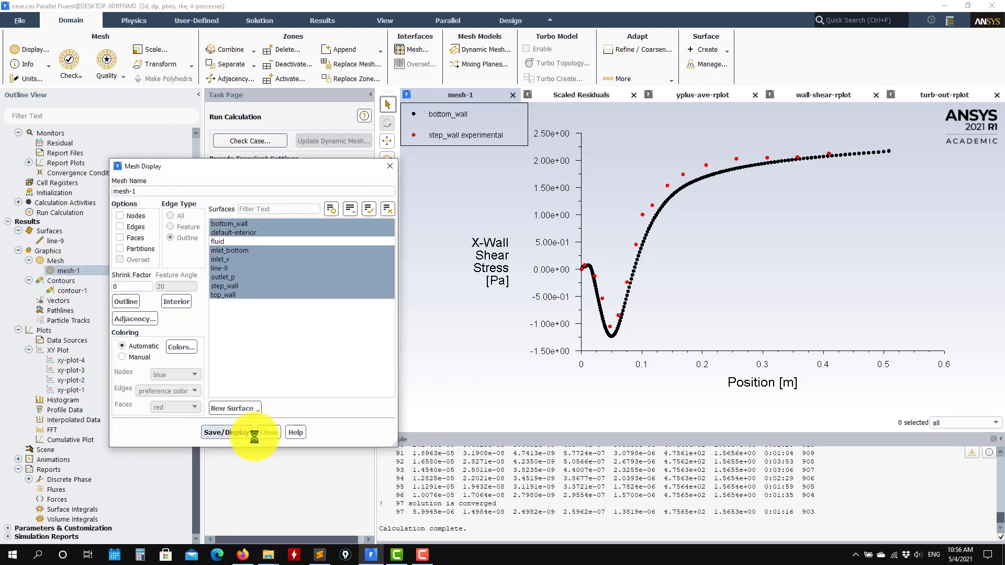
{"action": "left_click", "coordinate": [243, 432]}
{"action": "scroll", "coordinate": [972, 351], "scroll_direction": "up", "scroll_amount": 5}
{"action": "scroll", "coordinate": [957, 394], "scroll_direction": "down", "scroll_amount": 5}
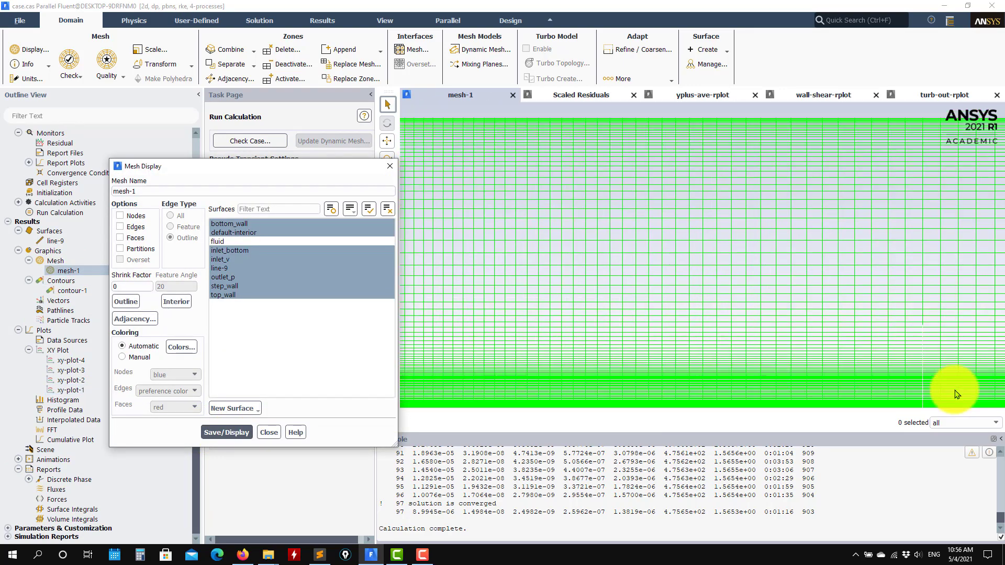
{"action": "scroll", "coordinate": [976, 400], "scroll_direction": "up", "scroll_amount": 3}
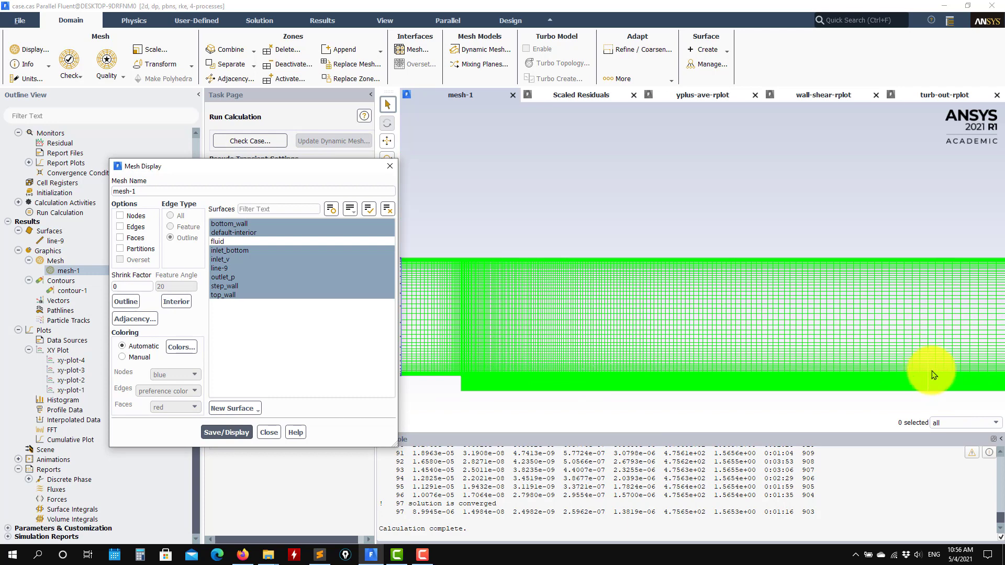
{"action": "left_click", "coordinate": [269, 432]}
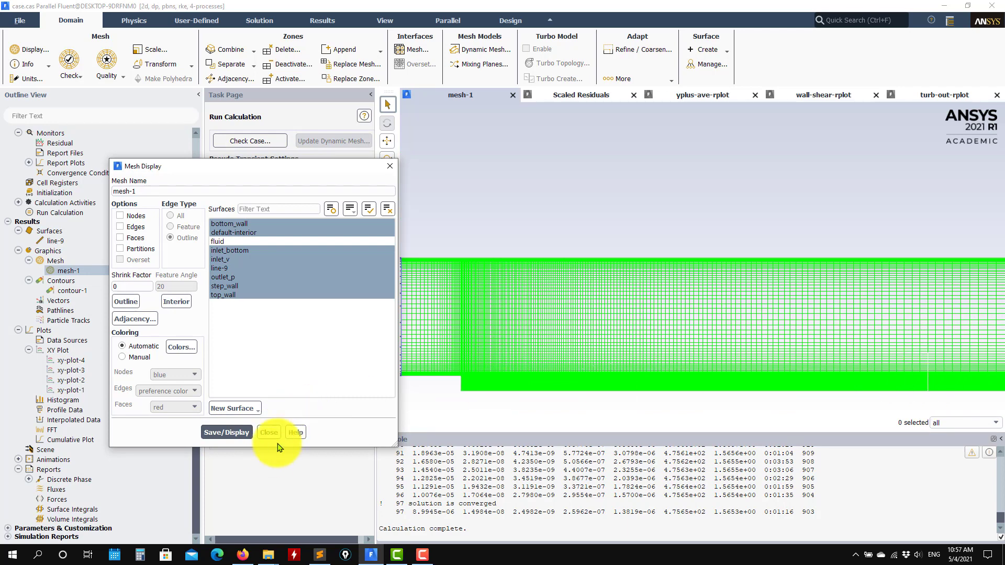
Examine the near-wall mesh refinement around line-9 at the bottom wall and close the mesh display settings
{"action": "scroll", "coordinate": [822, 406], "scroll_direction": "down", "scroll_amount": 3}
{"action": "scroll", "coordinate": [833, 404], "scroll_direction": "up", "scroll_amount": 3}
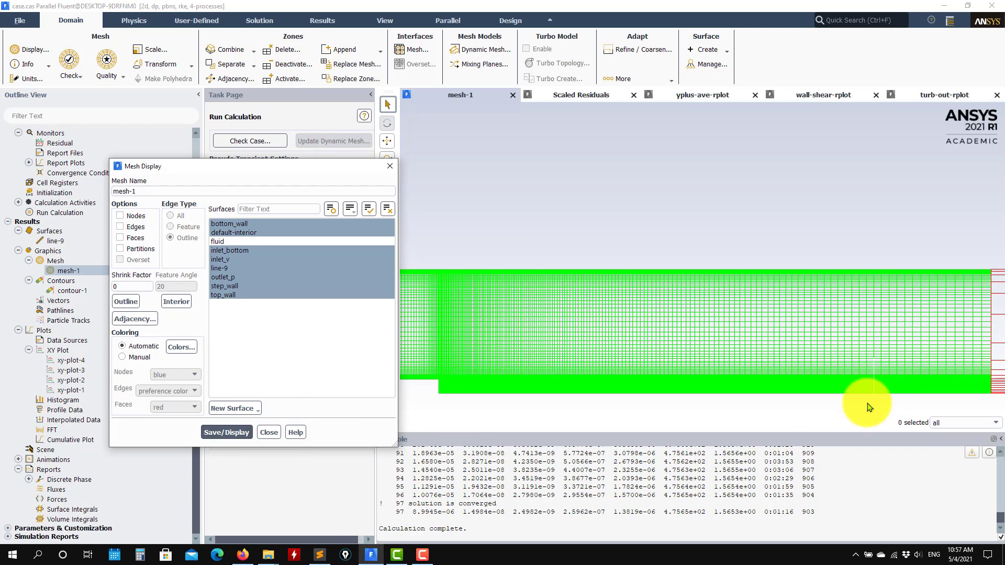
{"action": "scroll", "coordinate": [870, 407], "scroll_direction": "up", "scroll_amount": 5}
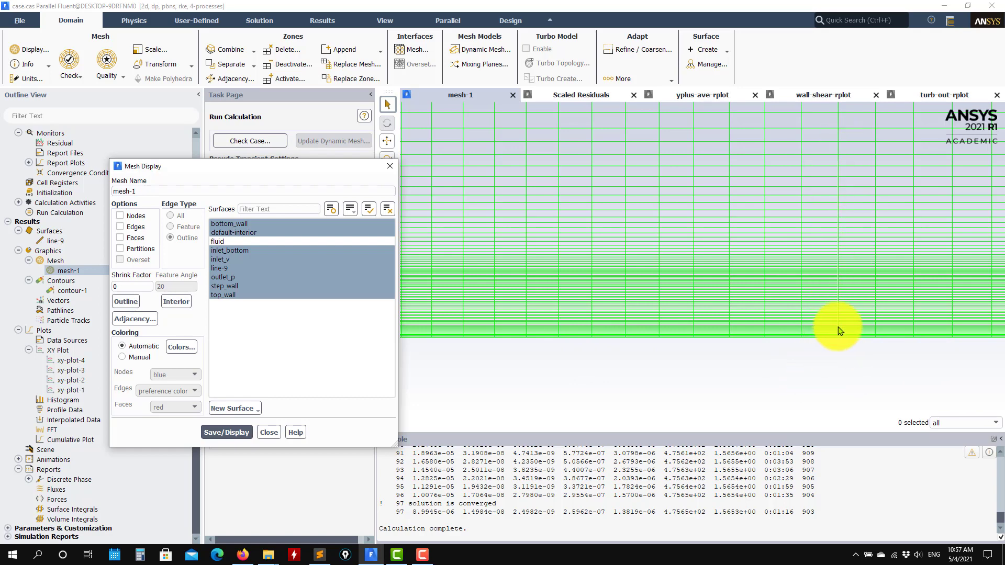
{"action": "scroll", "coordinate": [828, 367], "scroll_direction": "up", "scroll_amount": 5}
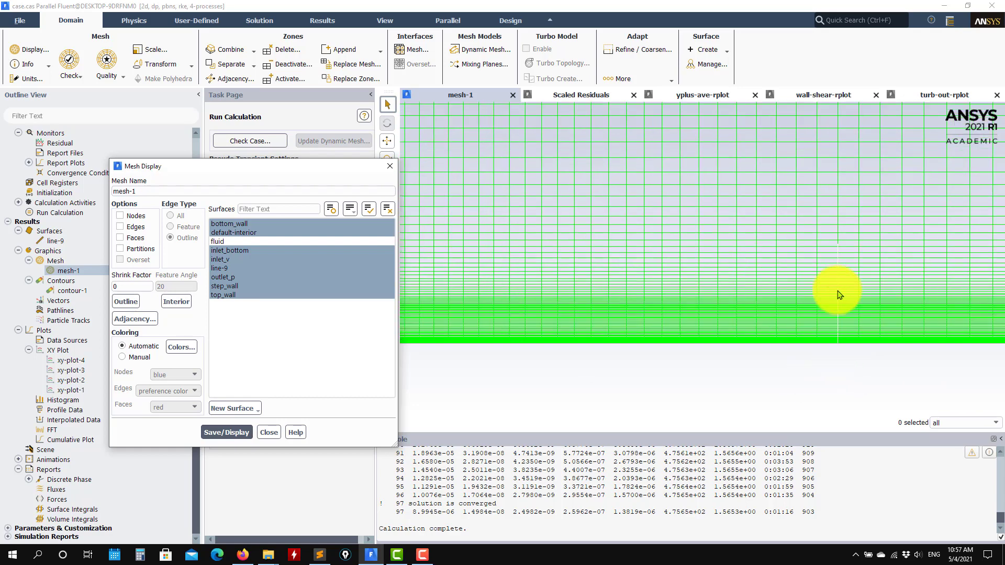
{"action": "scroll", "coordinate": [834, 381], "scroll_direction": "up", "scroll_amount": 2}
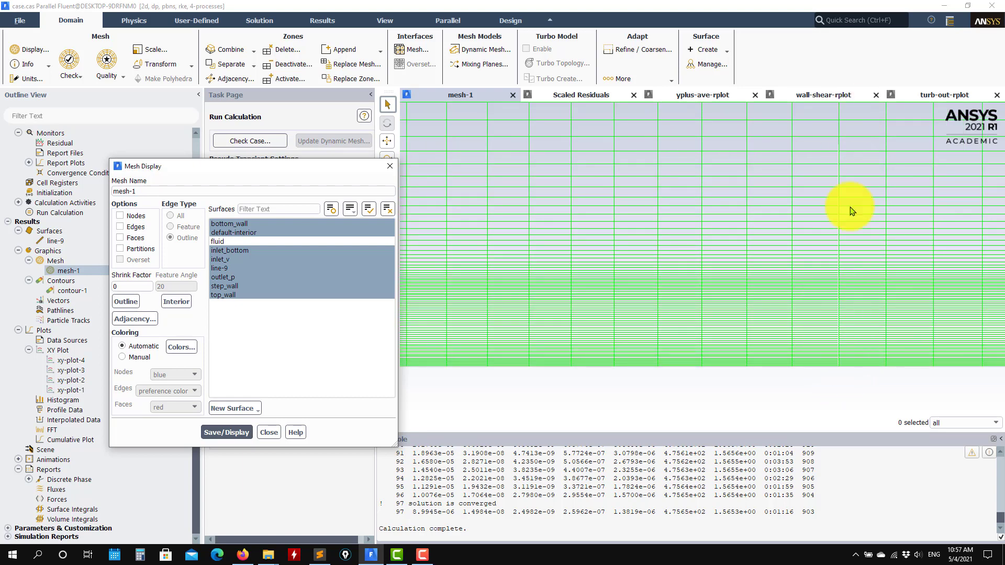
{"action": "left_click", "coordinate": [269, 433]}
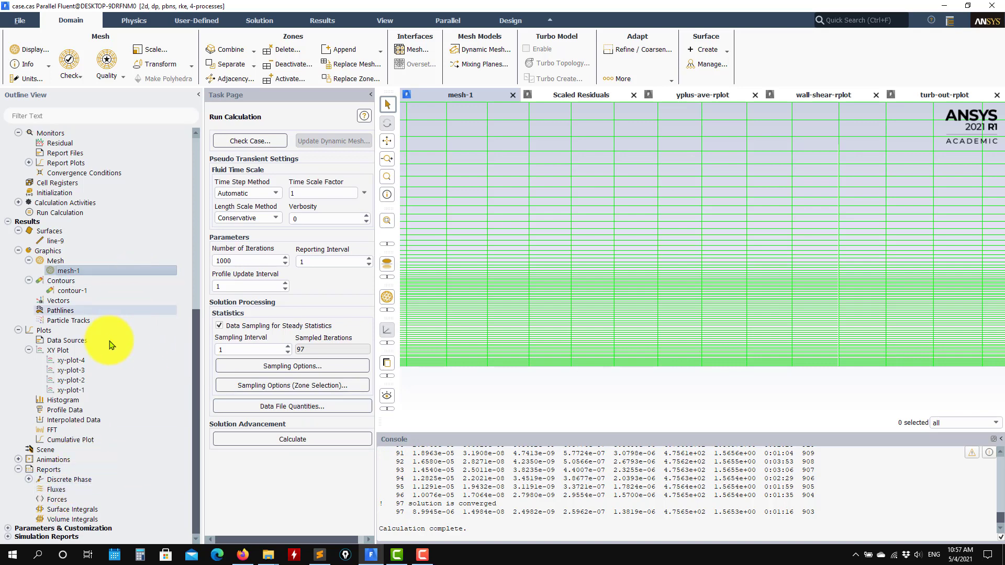
{"action": "scroll", "coordinate": [800, 269], "scroll_direction": "down", "scroll_amount": 1}
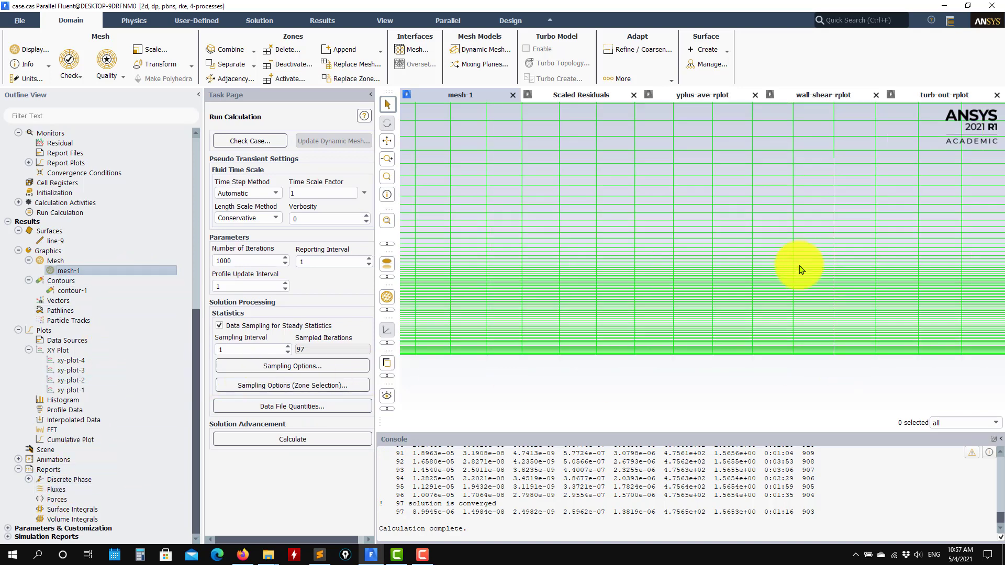
{"action": "scroll", "coordinate": [800, 269], "scroll_direction": "down", "scroll_amount": 1}
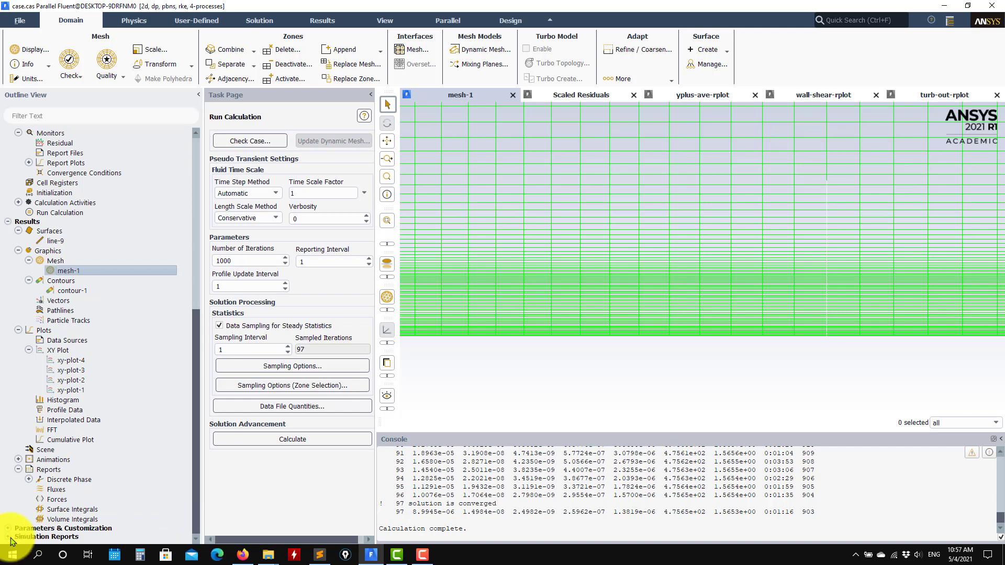
Expand the custom field functions under Parameters & Customization and open their definitions manager
{"action": "scroll", "coordinate": [105, 485], "scroll_direction": "down", "scroll_amount": 1}
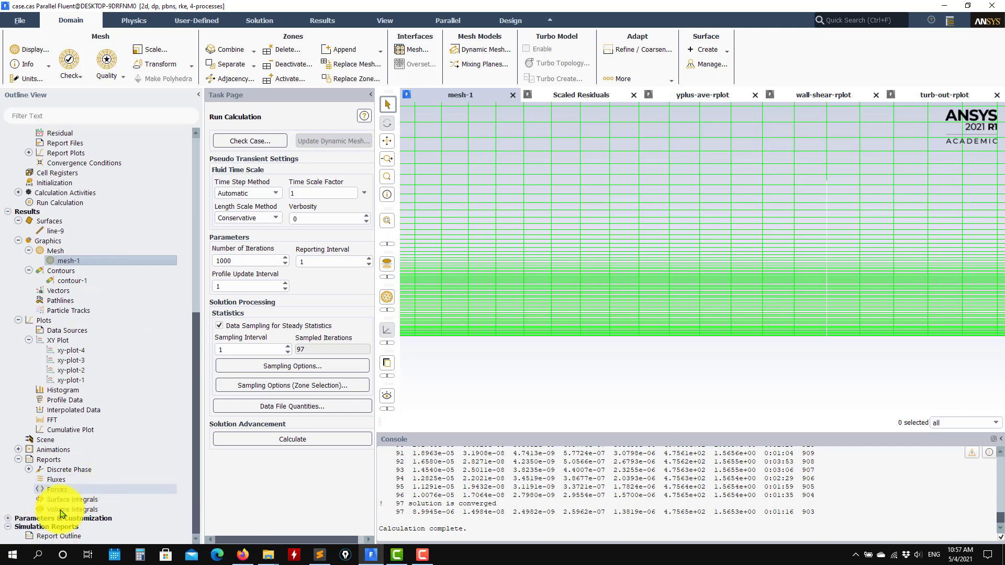
{"action": "left_click", "coordinate": [8, 519]}
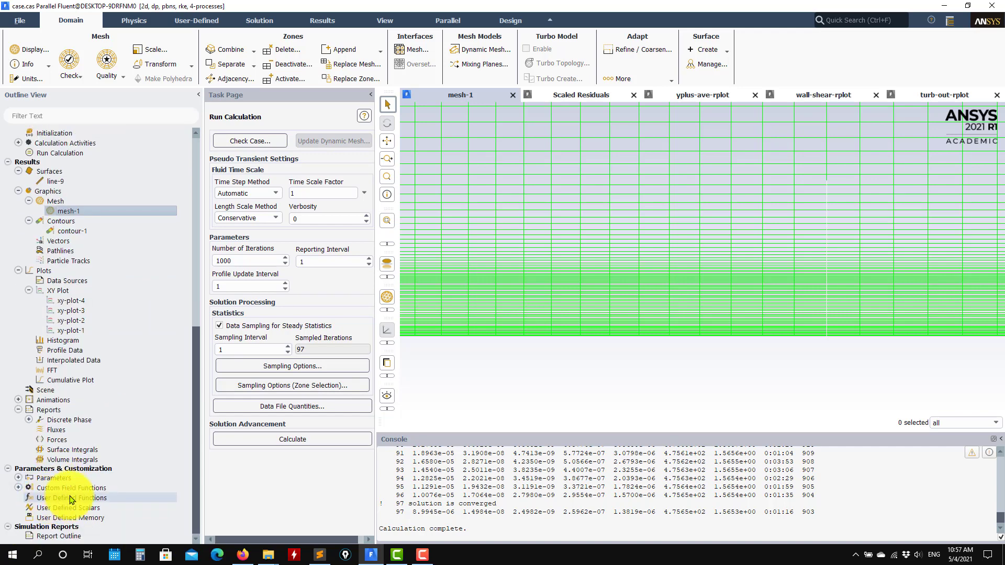
{"action": "left_click", "coordinate": [19, 490]}
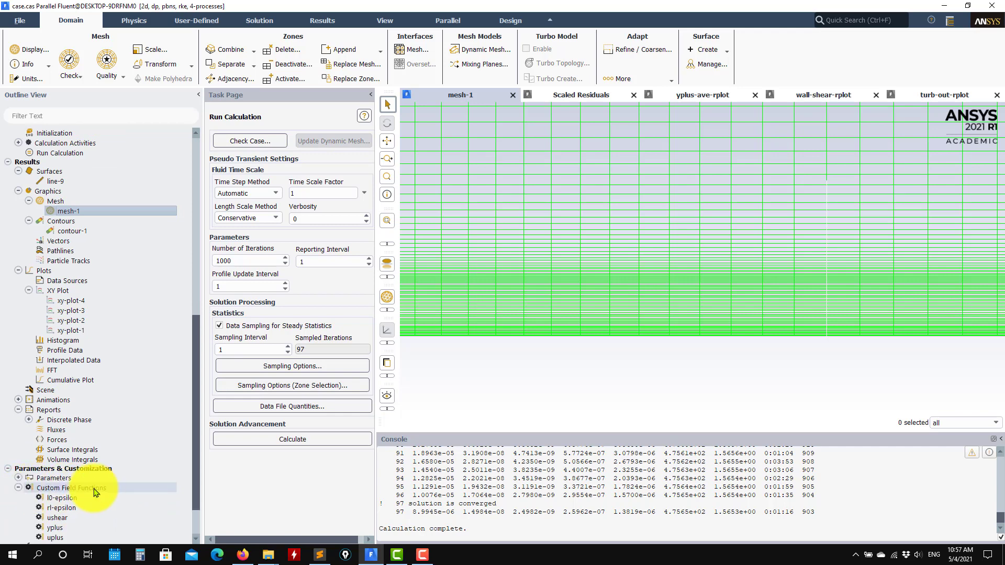
{"action": "scroll", "coordinate": [96, 492], "scroll_direction": "down", "scroll_amount": 3}
{"action": "right_click", "coordinate": [88, 444]}
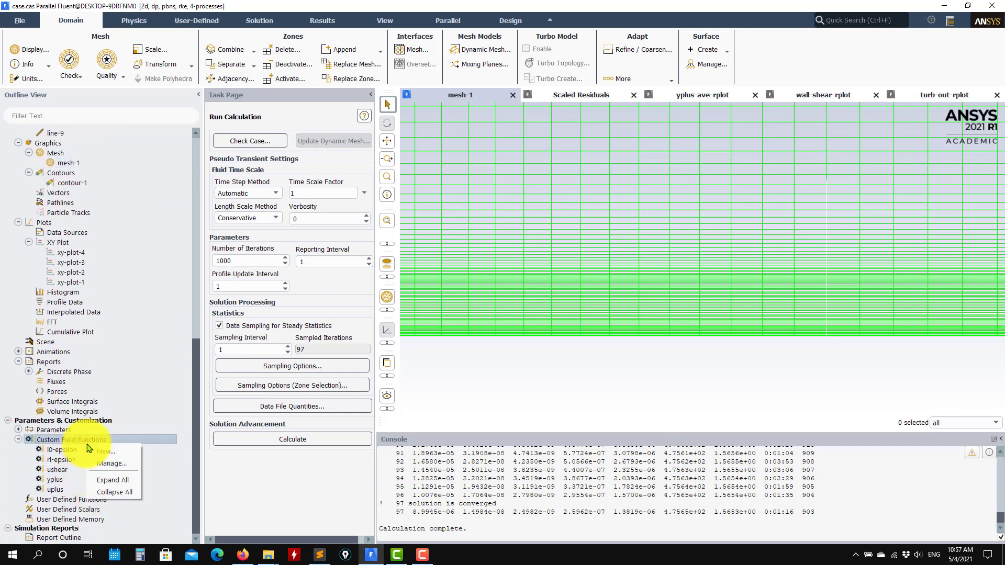
{"action": "left_click", "coordinate": [111, 465]}
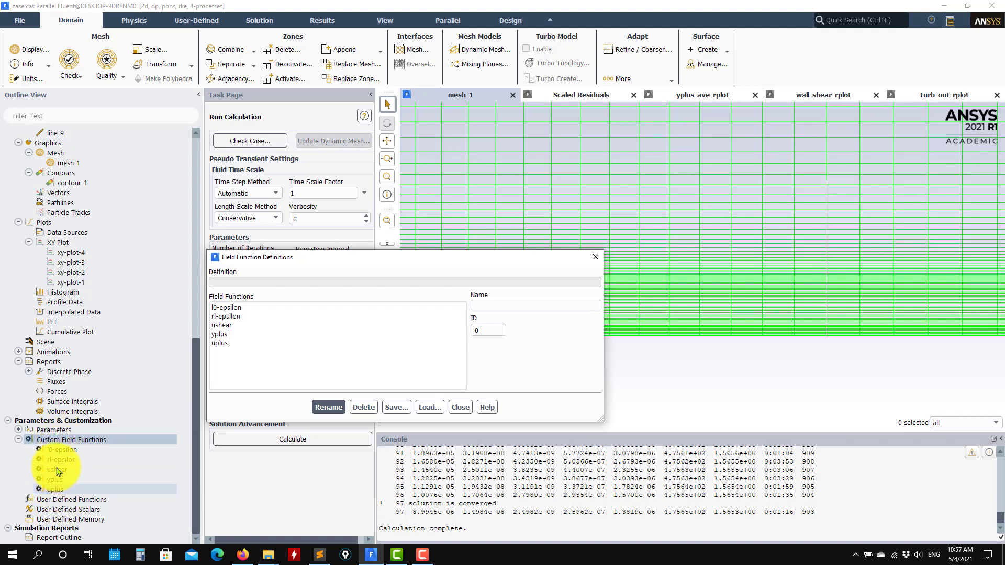
Review the definitions of the ushear, uplus and yplus custom field functions, along with the report definitions they reference
{"action": "left_click", "coordinate": [58, 470]}
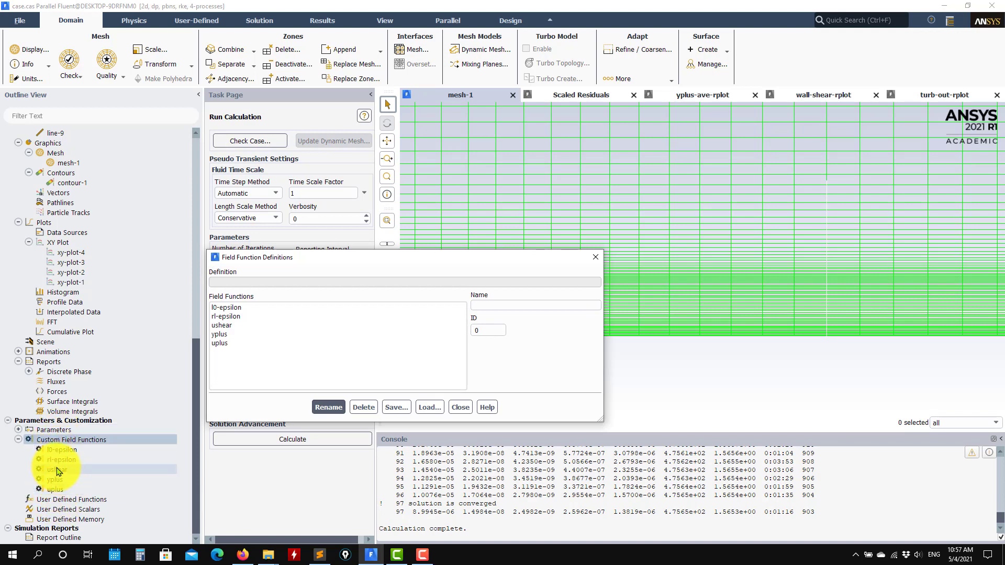
{"action": "left_click", "coordinate": [225, 325]}
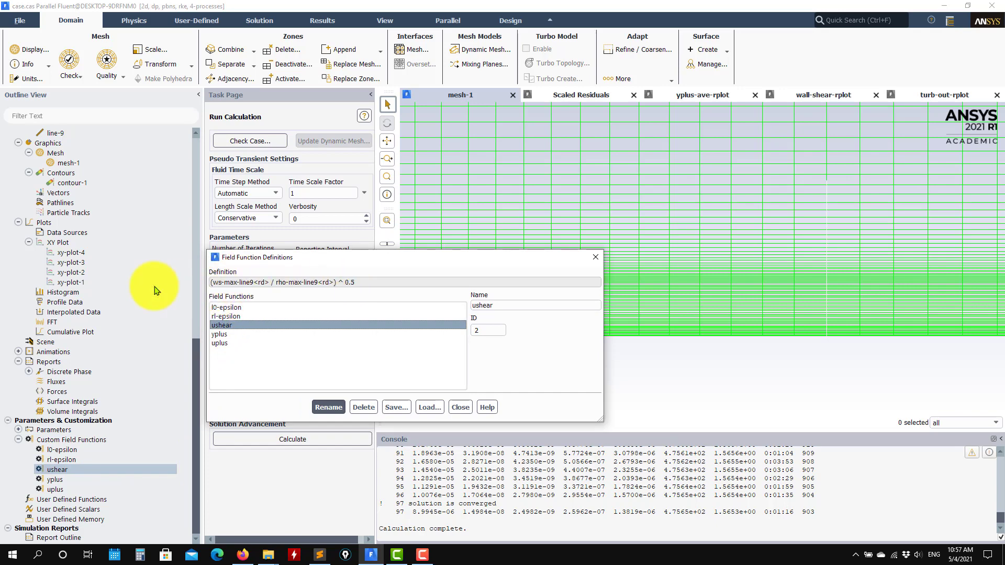
{"action": "scroll", "coordinate": [47, 293], "scroll_direction": "up", "scroll_amount": 3}
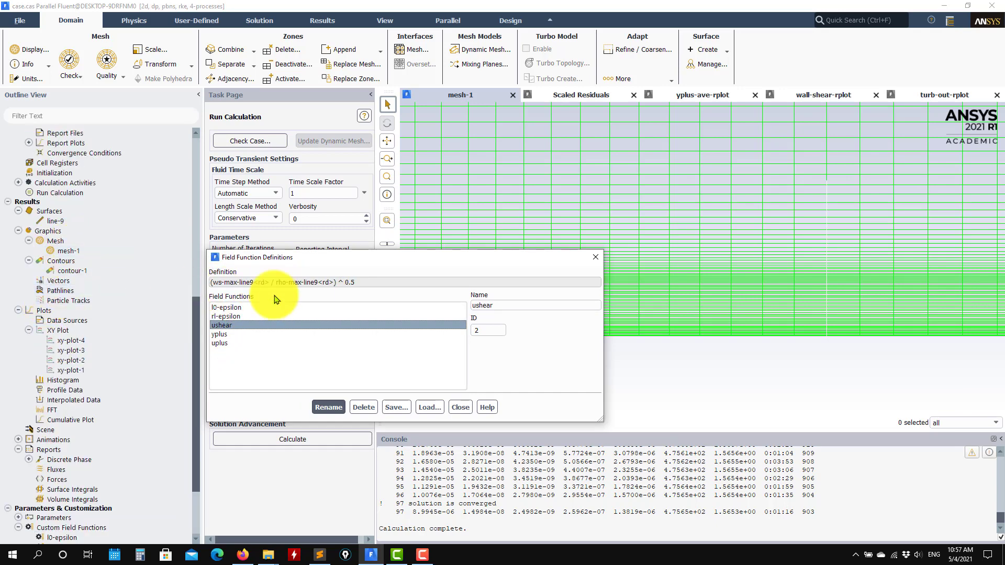
{"action": "scroll", "coordinate": [81, 262], "scroll_direction": "up", "scroll_amount": 4}
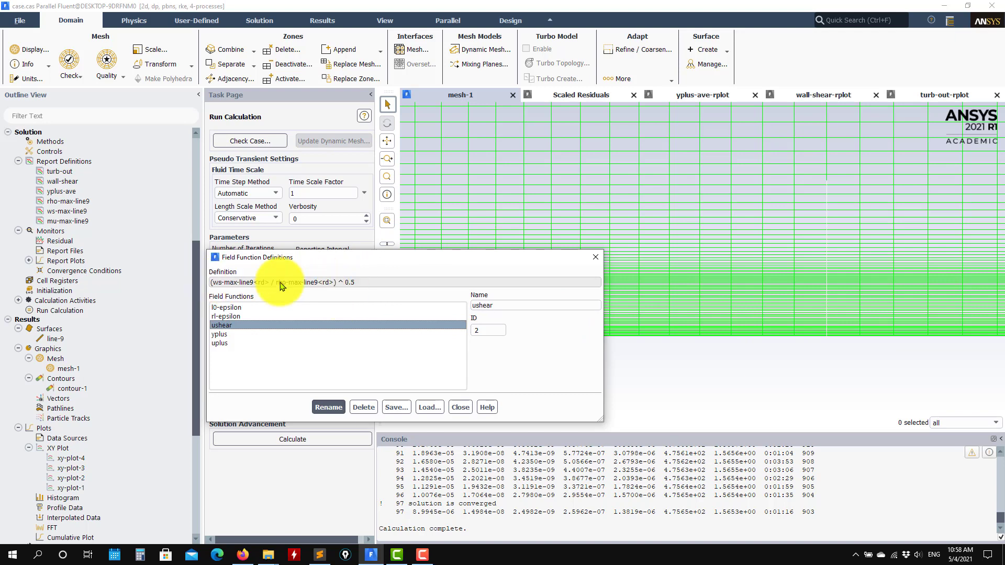
{"action": "left_click", "coordinate": [218, 343]}
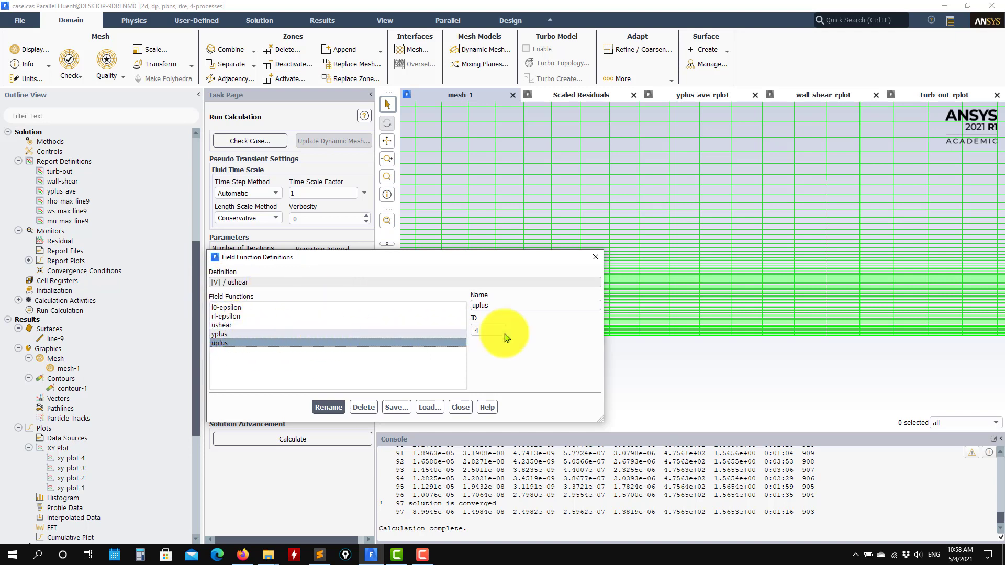
{"action": "left_click", "coordinate": [232, 335]}
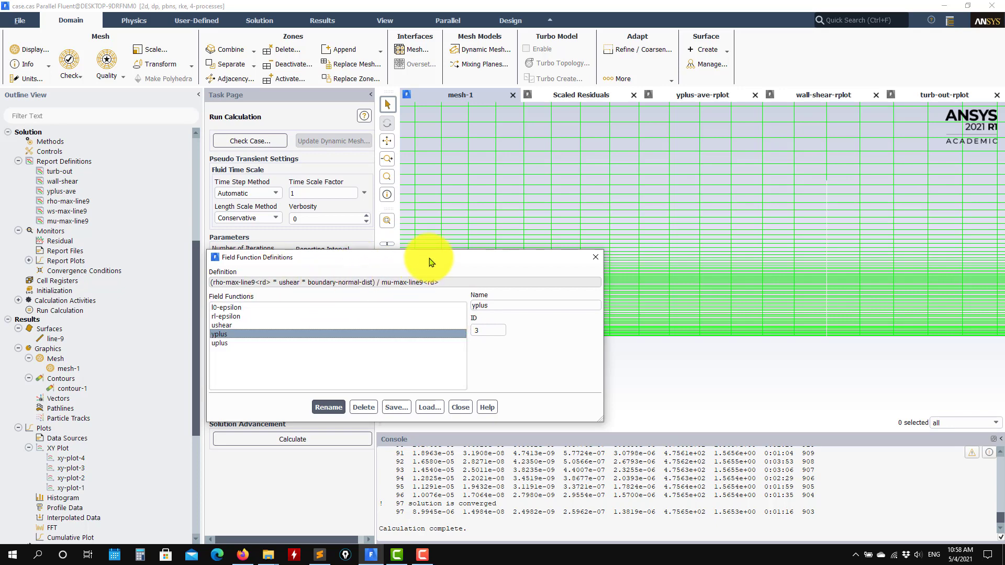
Move the field function definitions clear of the mesh and examine the near-wall cells around line-9 alongside the yplus definition
{"action": "left_click_drag", "start_coordinate": [429, 262], "coordinate": [361, 99]}
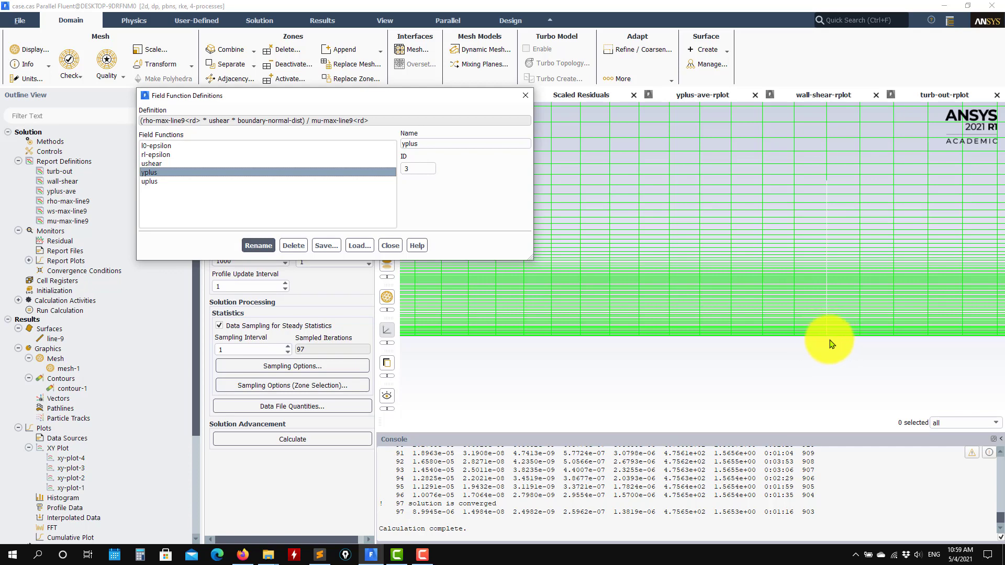
{"action": "scroll", "coordinate": [826, 343], "scroll_direction": "down", "scroll_amount": 6}
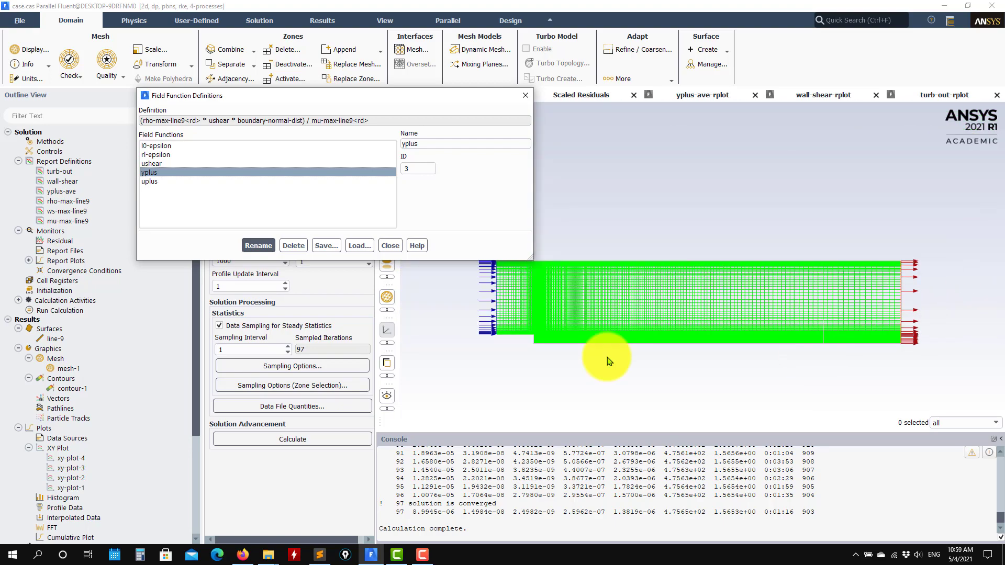
{"action": "scroll", "coordinate": [830, 368], "scroll_direction": "up", "scroll_amount": 4}
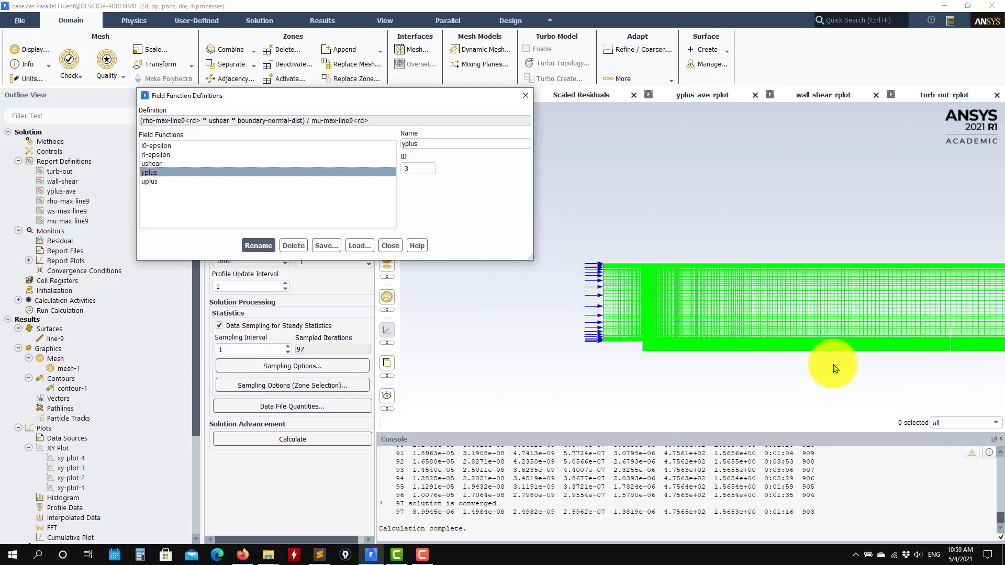
{"action": "scroll", "coordinate": [885, 342], "scroll_direction": "up", "scroll_amount": 3}
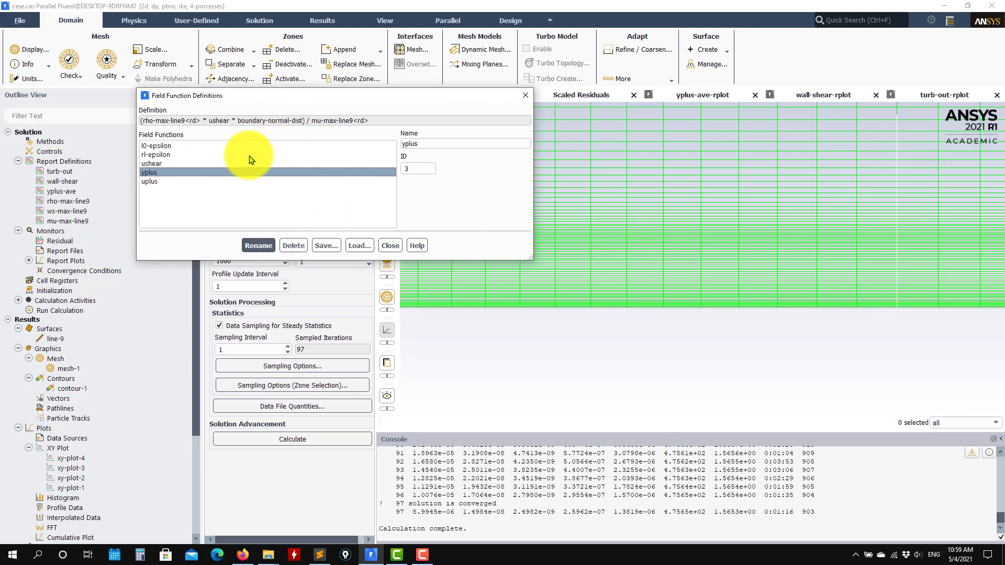
Review the definitions of the l0-epsilon and rl-epsilon custom field functions and close the definitions manager
{"action": "left_click", "coordinate": [390, 246]}
{"action": "scroll", "coordinate": [67, 426], "scroll_direction": "down", "scroll_amount": 6}
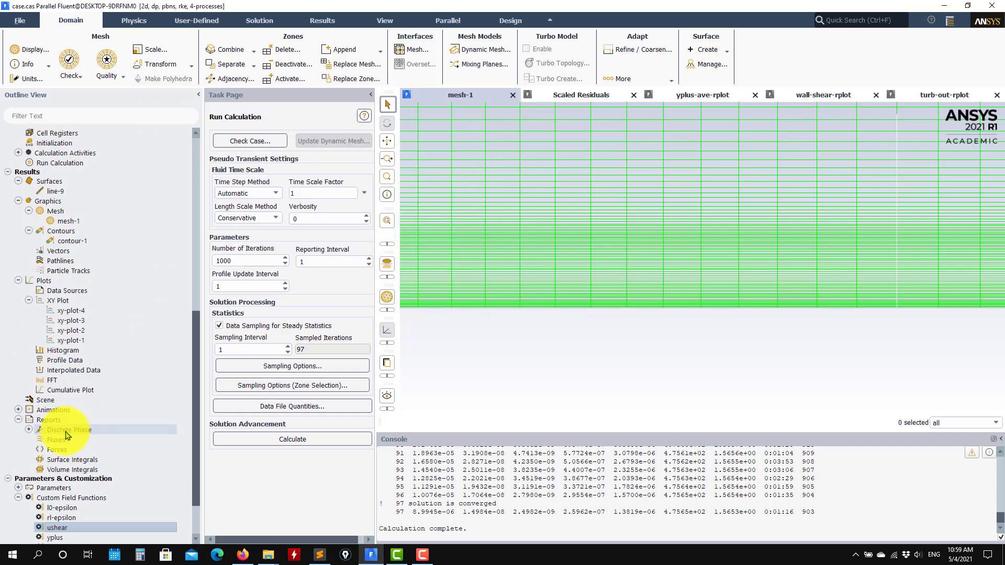
{"action": "left_click", "coordinate": [92, 471]}
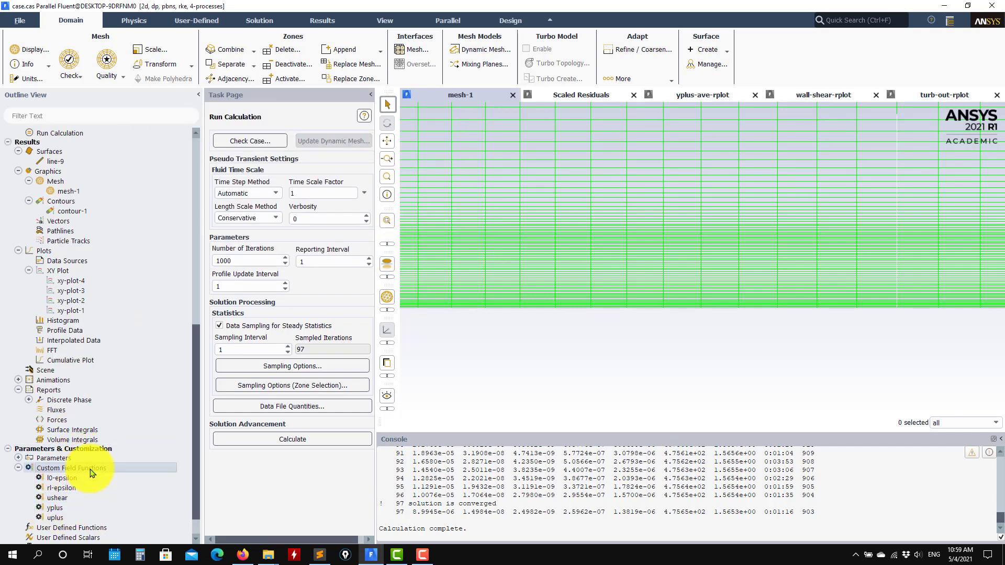
{"action": "left_click", "coordinate": [120, 490]}
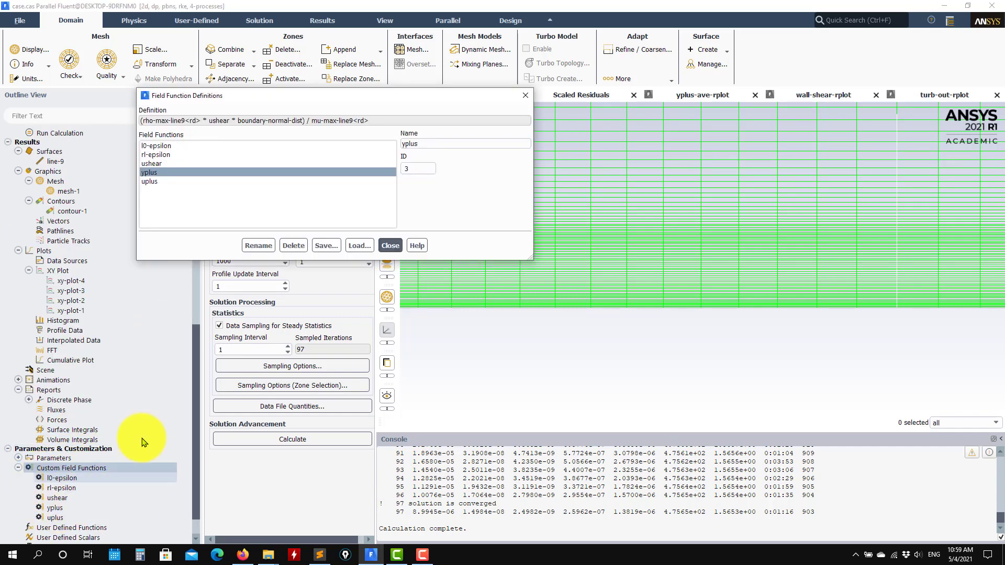
{"action": "left_click", "coordinate": [175, 146]}
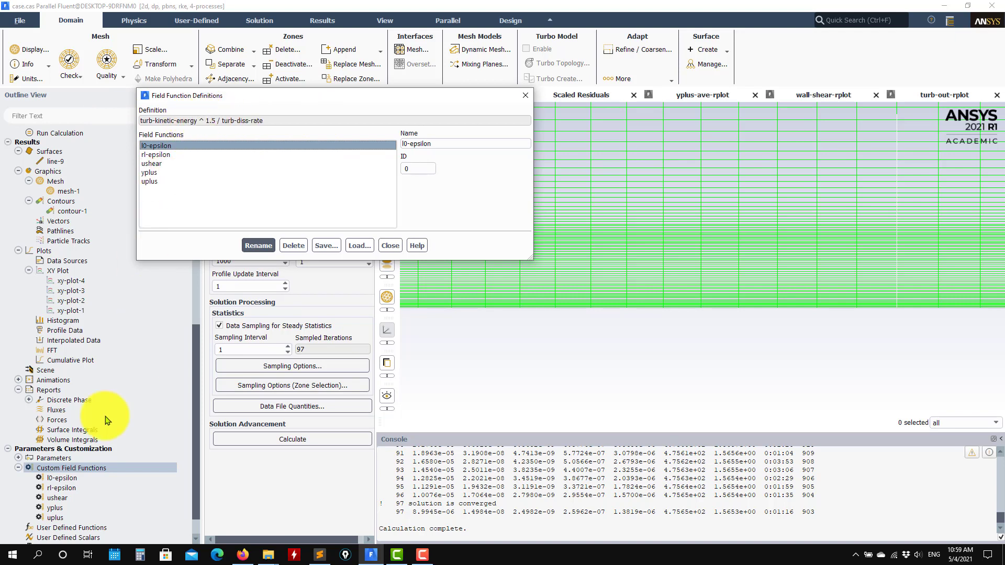
{"action": "left_click", "coordinate": [67, 489]}
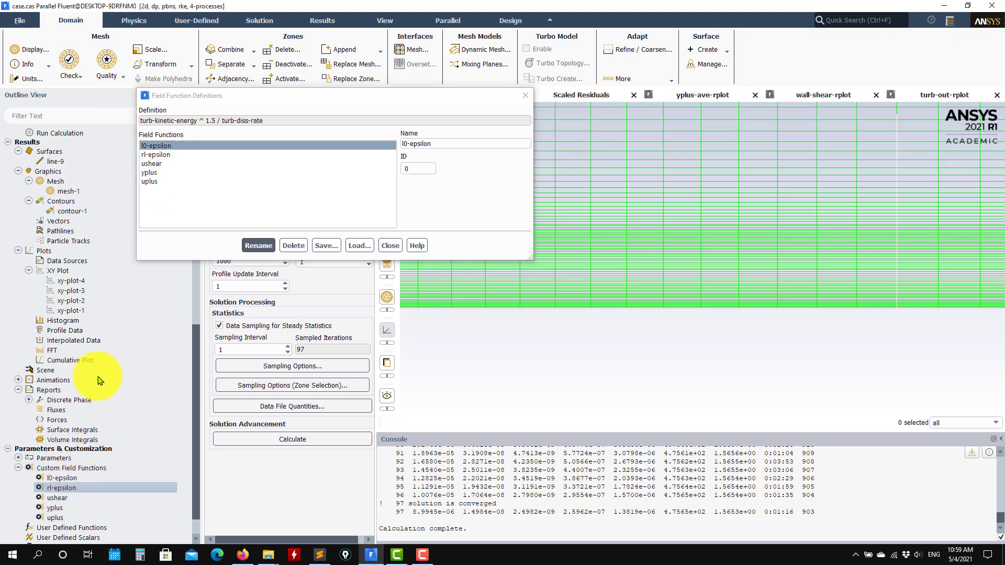
{"action": "left_click", "coordinate": [153, 154]}
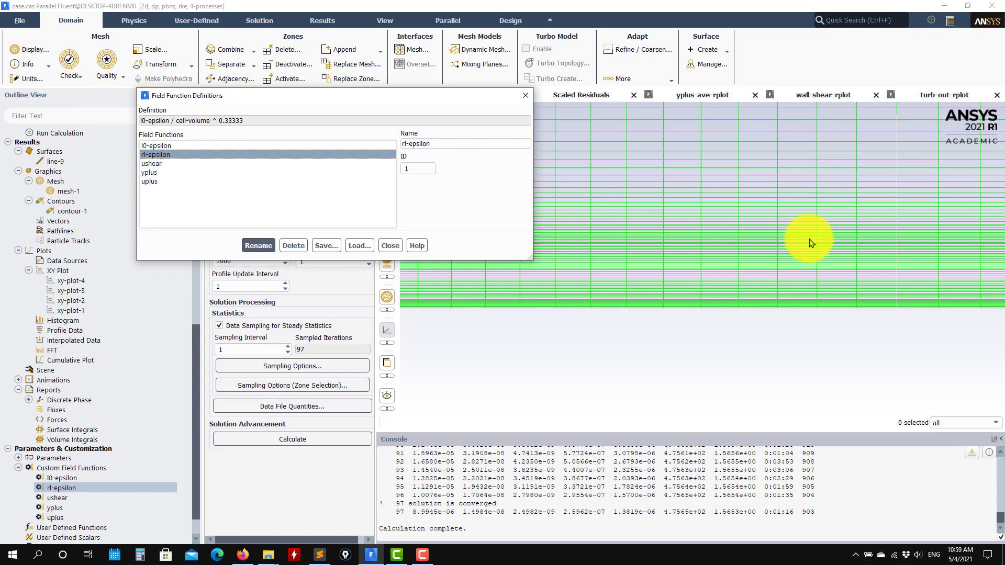
{"action": "left_click", "coordinate": [391, 246]}
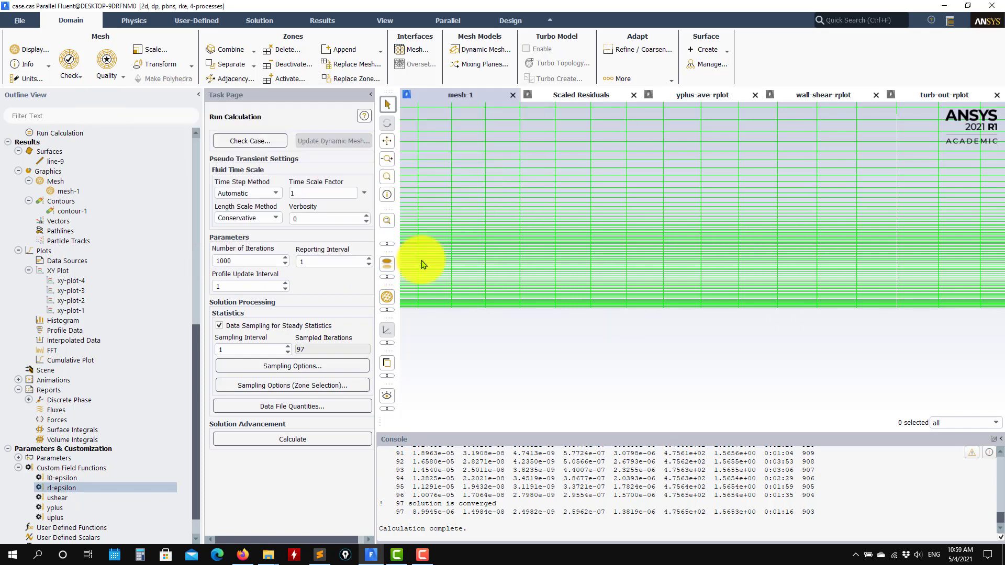
Plot xy-plot-4, showing uplus against yplus along line-9, and close its settings
{"action": "scroll", "coordinate": [775, 292], "scroll_direction": "down", "scroll_amount": 5}
{"action": "scroll", "coordinate": [823, 295], "scroll_direction": "down", "scroll_amount": 4}
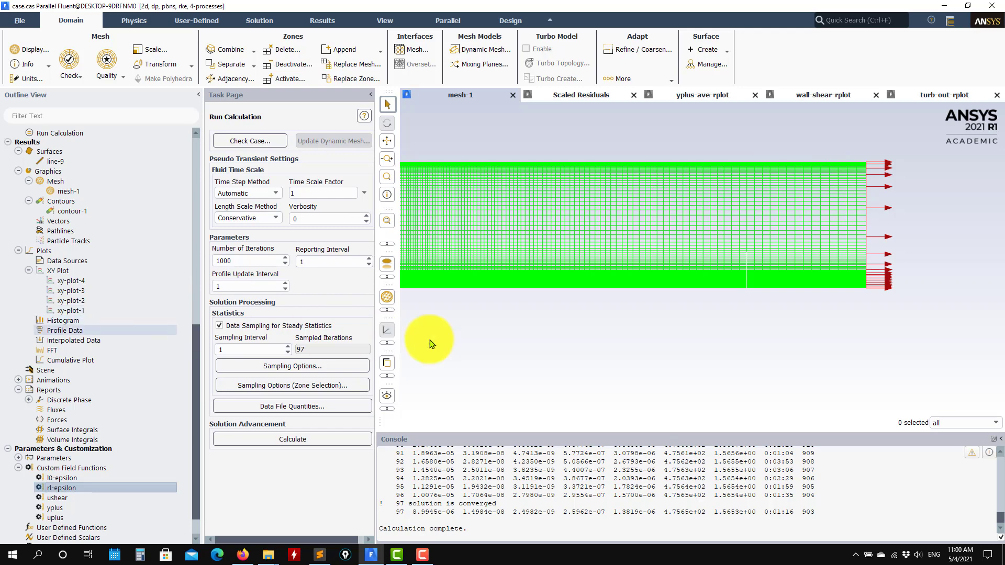
{"action": "scroll", "coordinate": [682, 318], "scroll_direction": "down", "scroll_amount": 4}
{"action": "scroll", "coordinate": [565, 286], "scroll_direction": "down", "scroll_amount": 4}
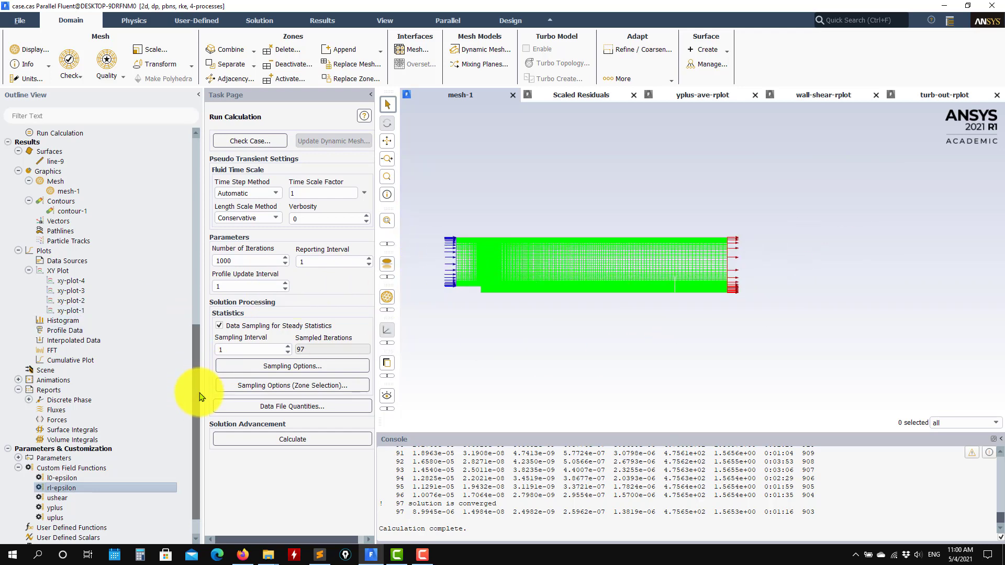
{"action": "left_click_drag", "start_coordinate": [198, 402], "coordinate": [198, 356]}
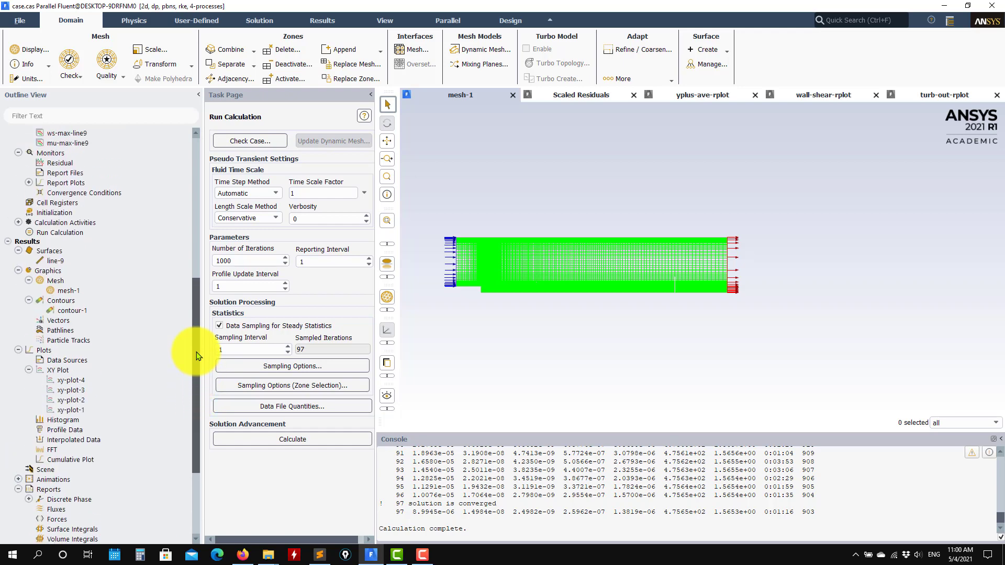
{"action": "scroll", "coordinate": [182, 451], "scroll_direction": "down", "scroll_amount": 4}
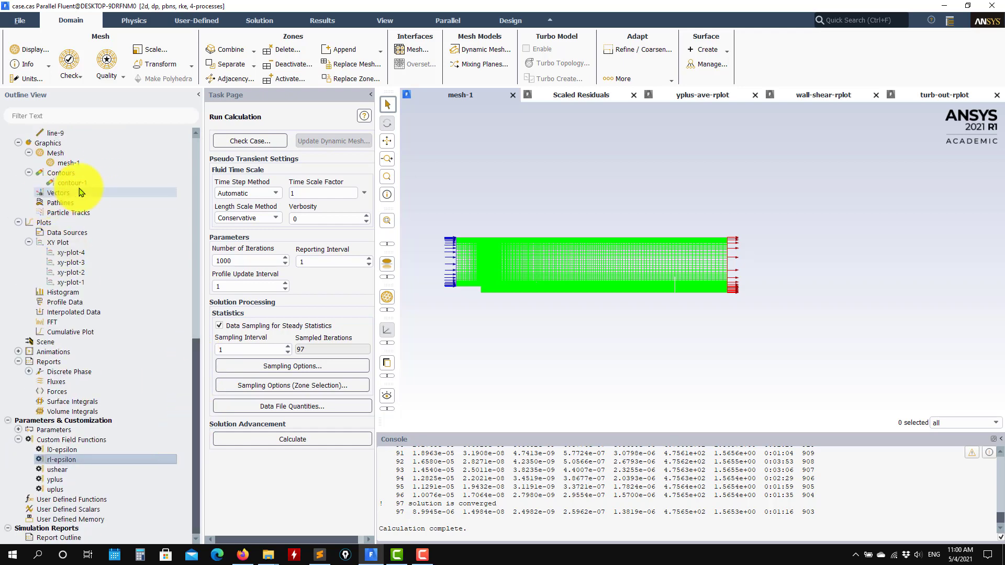
{"action": "double_click", "coordinate": [70, 253]}
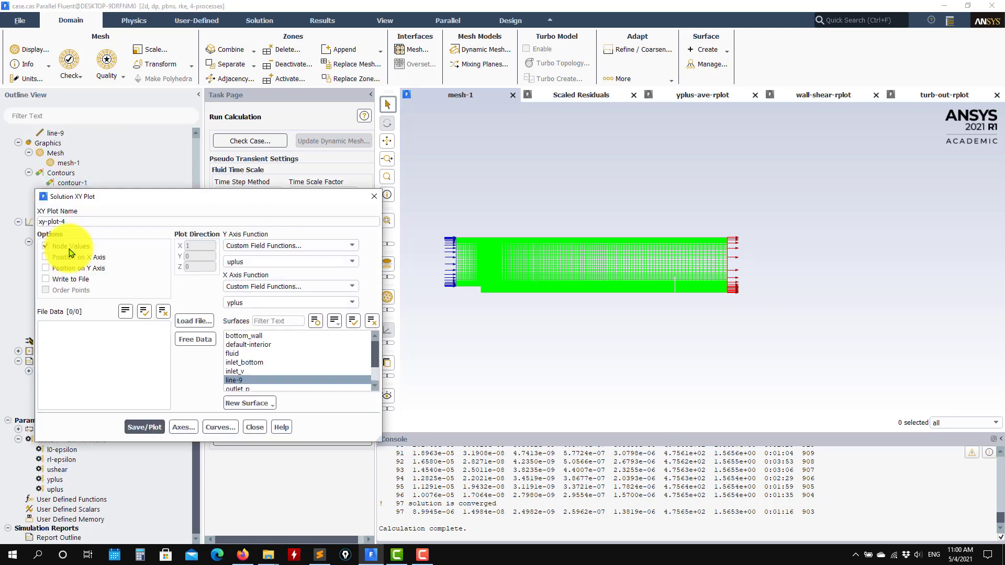
{"action": "left_click_drag", "start_coordinate": [206, 193], "coordinate": [382, 98]}
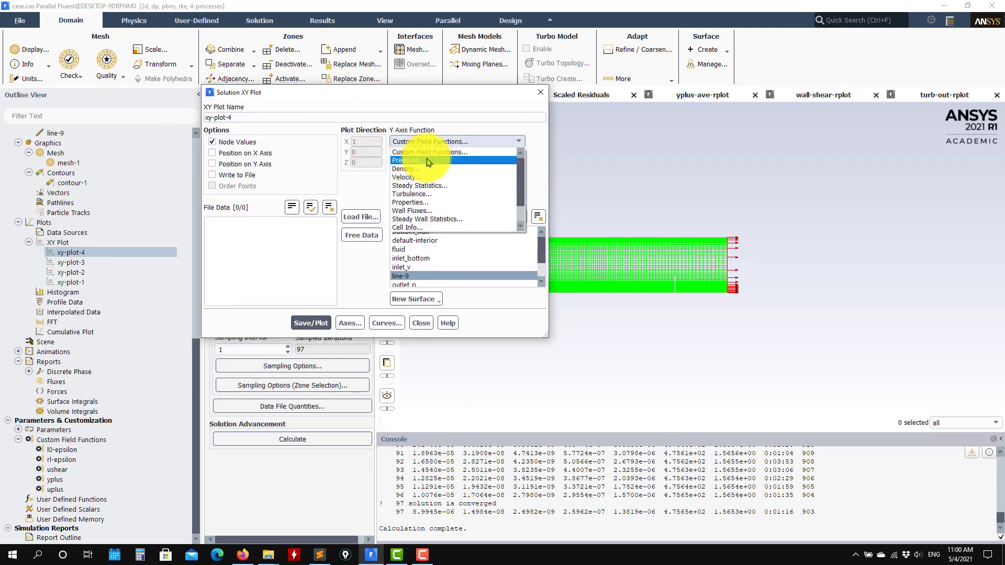
{"action": "left_click", "coordinate": [53, 344]}
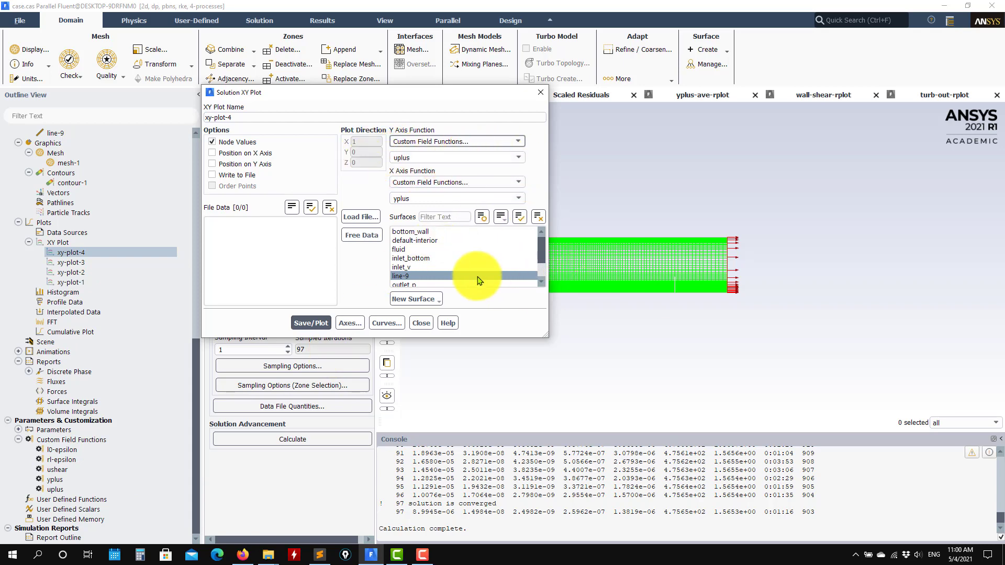
{"action": "left_click", "coordinate": [320, 324]}
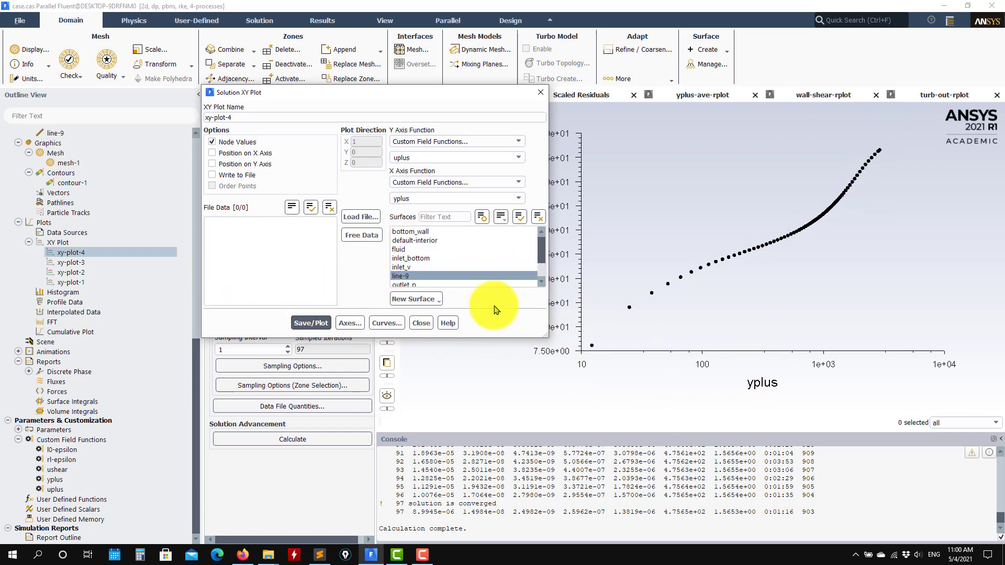
{"action": "left_click", "coordinate": [422, 323]}
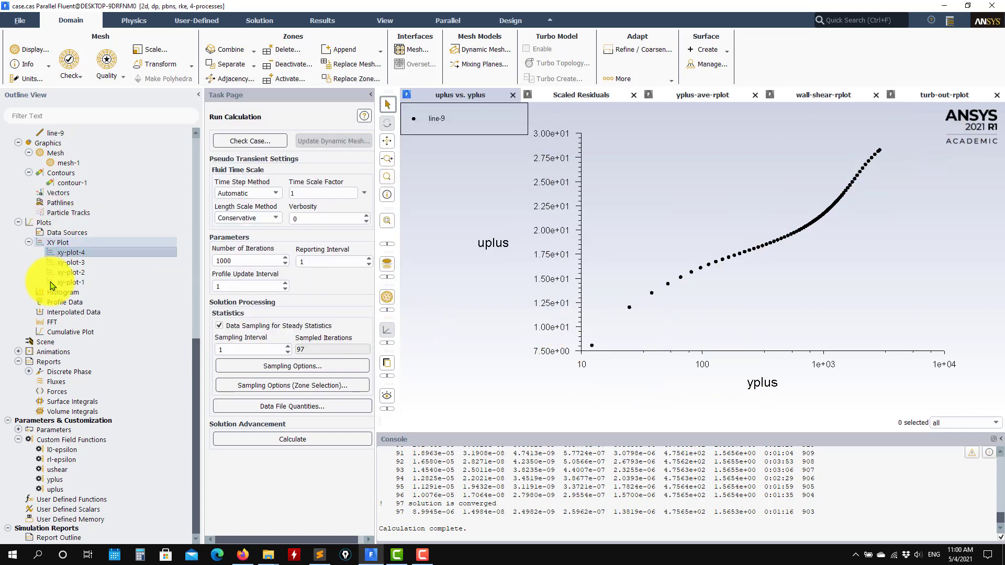
Display contour-1 with velocity magnitude on the fluid surface and frame the whole step domain
{"action": "double_click", "coordinate": [84, 185]}
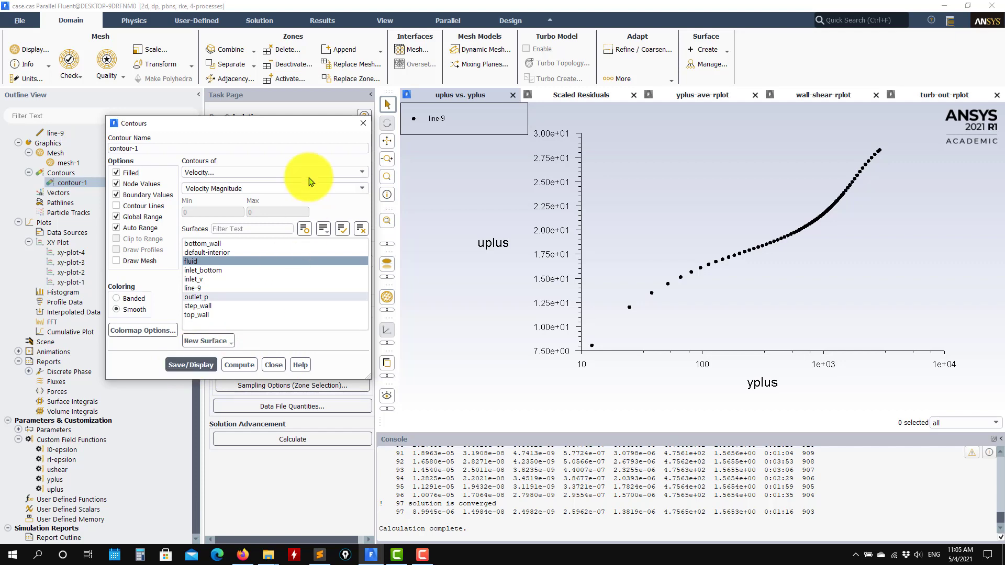
{"action": "left_click", "coordinate": [198, 366]}
{"action": "left_click", "coordinate": [633, 333]}
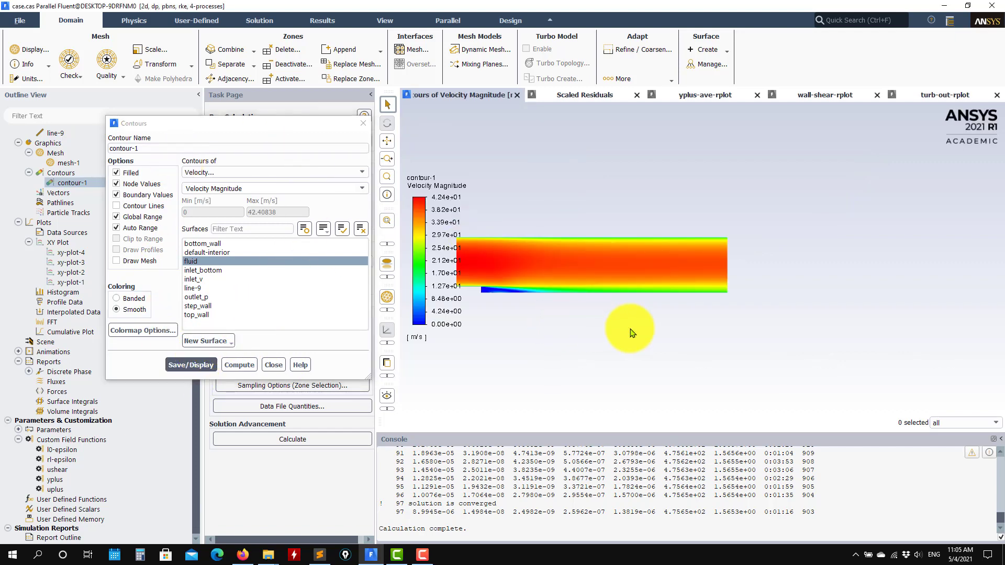
{"action": "mouse_move", "coordinate": [570, 323]}
{"action": "middle_mouse_down"}
{"action": "mouse_move", "coordinate": [631, 341]}
{"action": "mouse_move", "coordinate": [553, 321]}
{"action": "middle_mouse_up"}
{"action": "left_click_drag", "start_coordinate": [625, 321], "coordinate": [705, 304]}
{"action": "scroll", "coordinate": [599, 285], "scroll_direction": "up", "scroll_amount": 3}
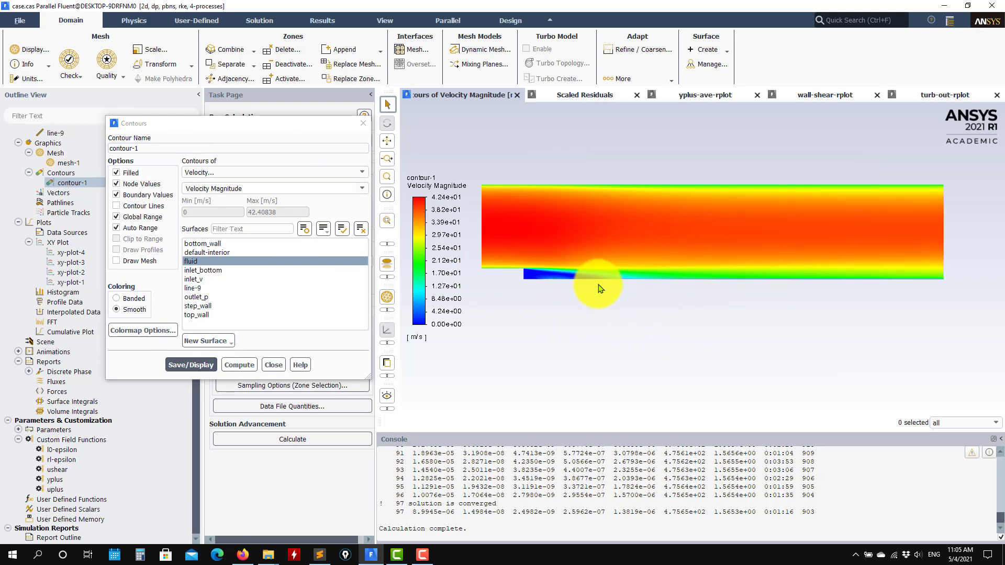
{"action": "left_click_drag", "start_coordinate": [653, 342], "coordinate": [653, 382]}
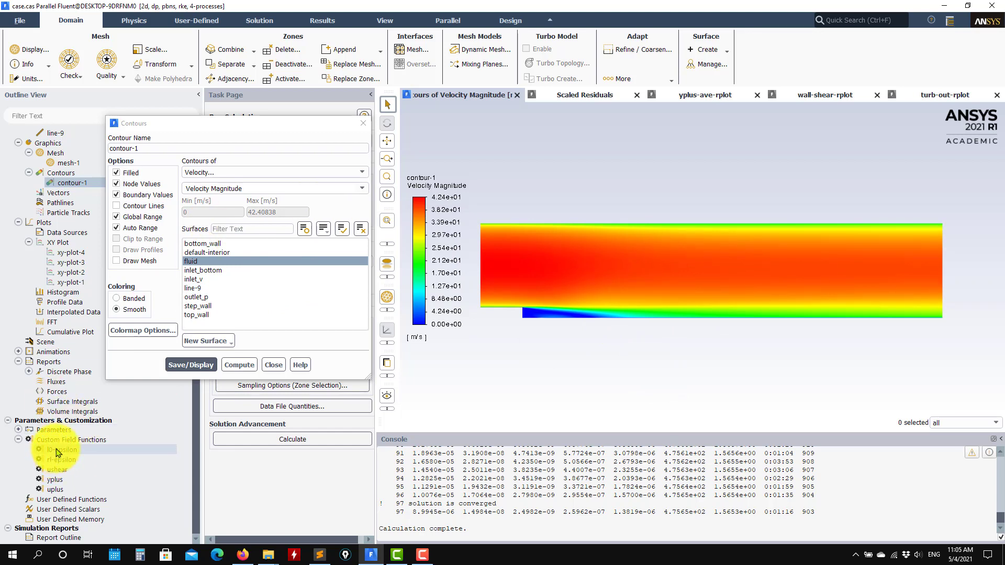
Switch contour-1 to the custom field function l0-epsilon and display it on the fluid surface
{"action": "left_click", "coordinate": [359, 175]}
{"action": "left_click", "coordinate": [360, 175]}
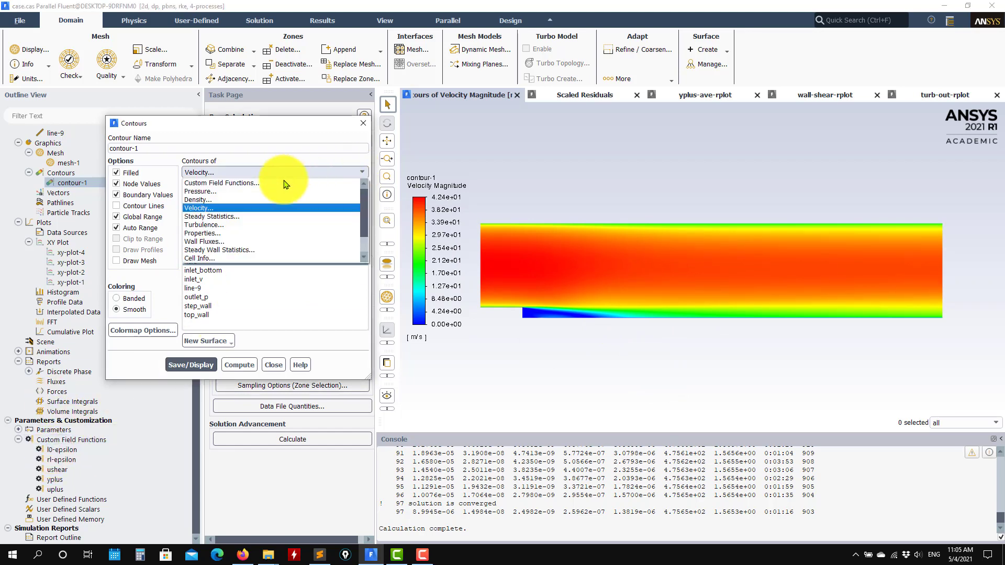
{"action": "left_click", "coordinate": [239, 188]}
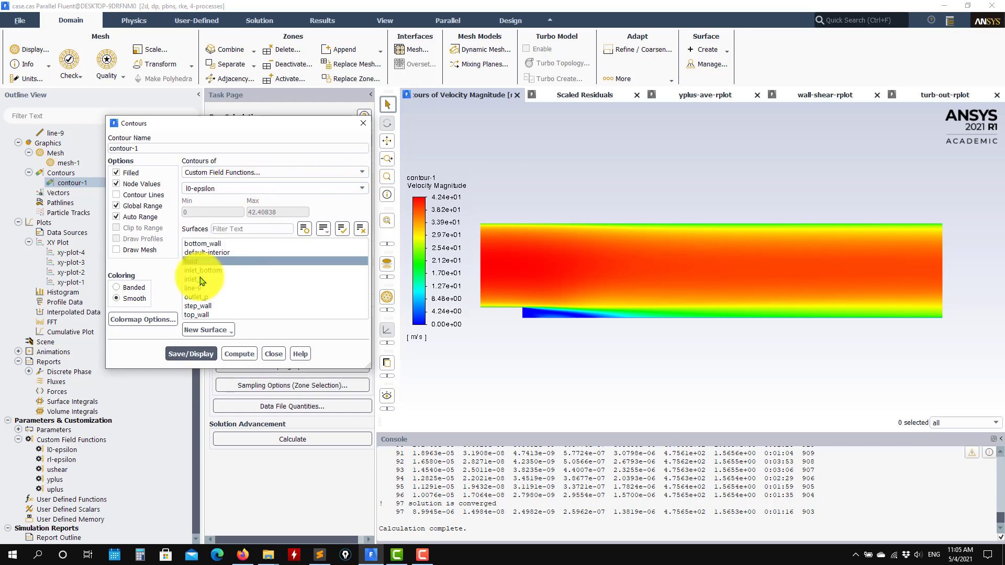
{"action": "left_click", "coordinate": [193, 355]}
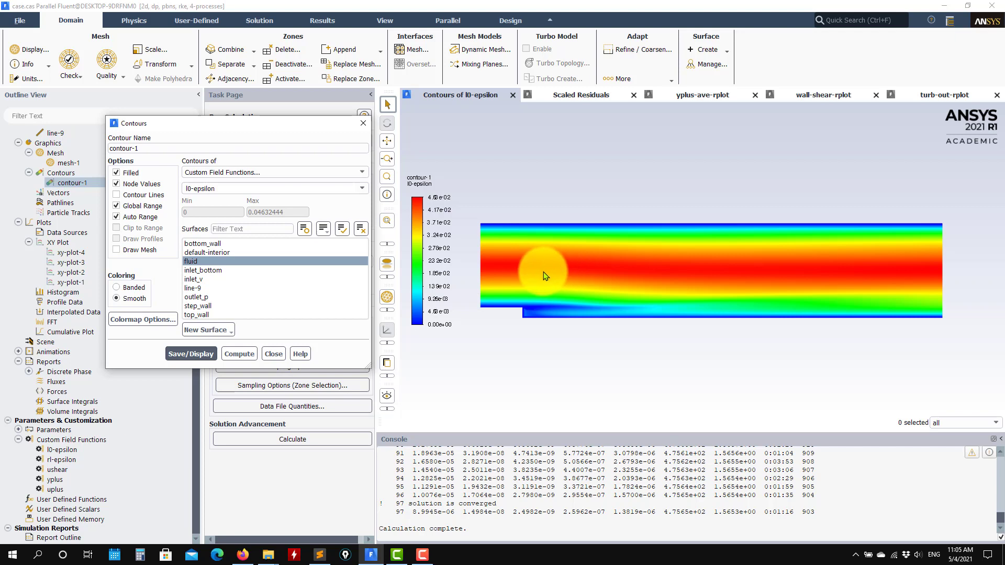
Display contour-1 with the rl-epsilon custom field function and examine the region just behind the step
{"action": "left_click", "coordinate": [354, 191]}
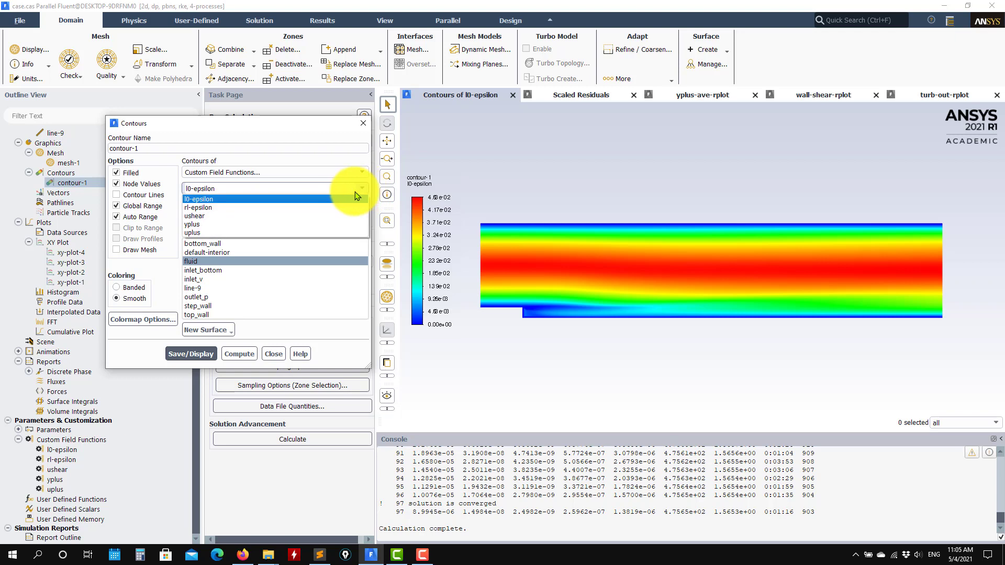
{"action": "left_click", "coordinate": [234, 208]}
{"action": "left_click", "coordinate": [199, 355]}
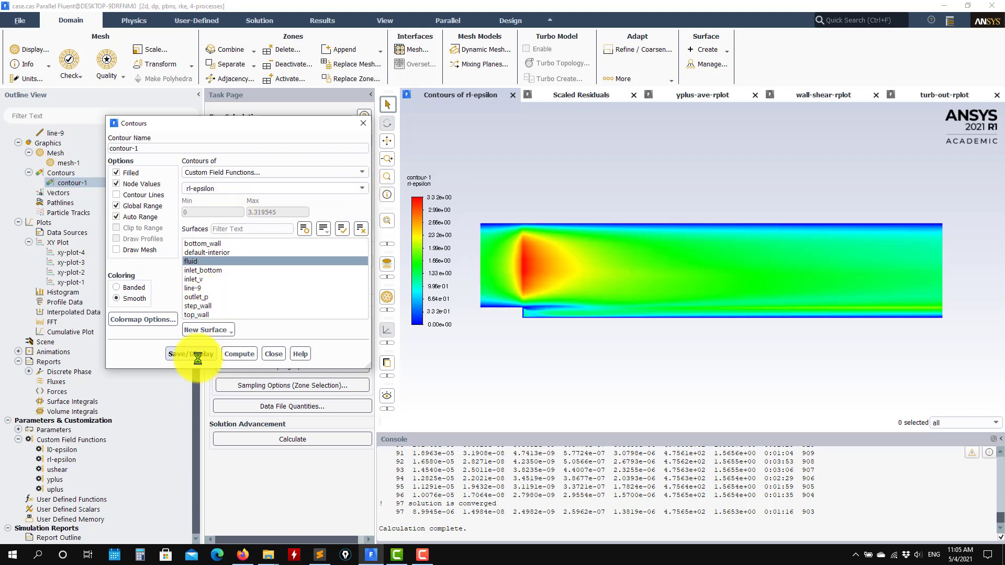
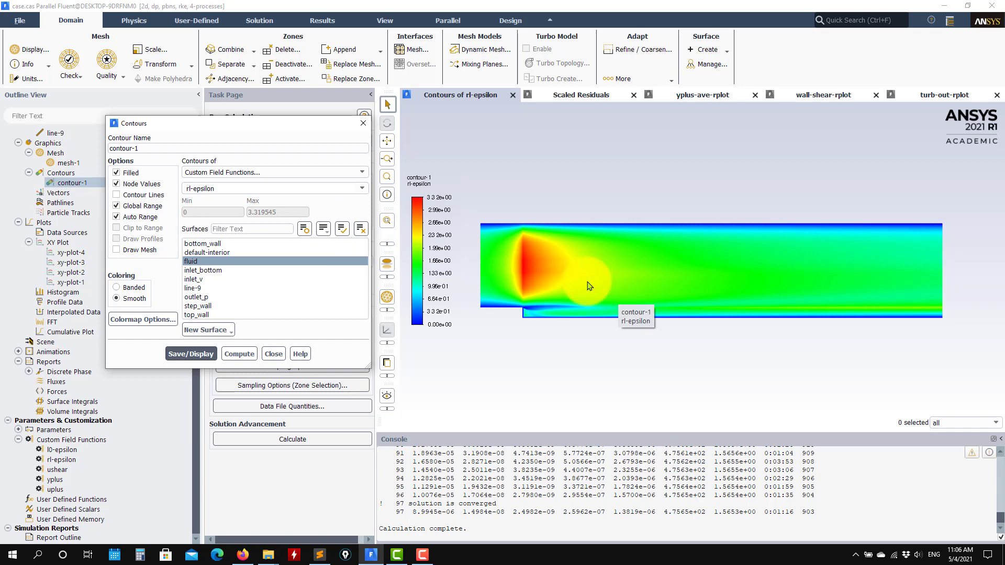
{"action": "scroll", "coordinate": [571, 314], "scroll_direction": "up", "scroll_amount": 5}
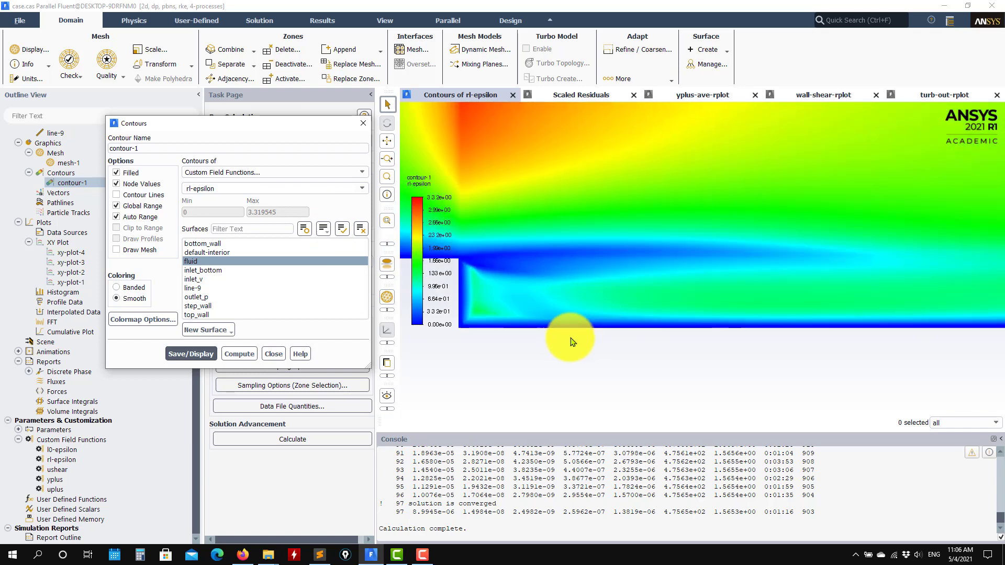
{"action": "scroll", "coordinate": [559, 338], "scroll_direction": "down", "scroll_amount": 6}
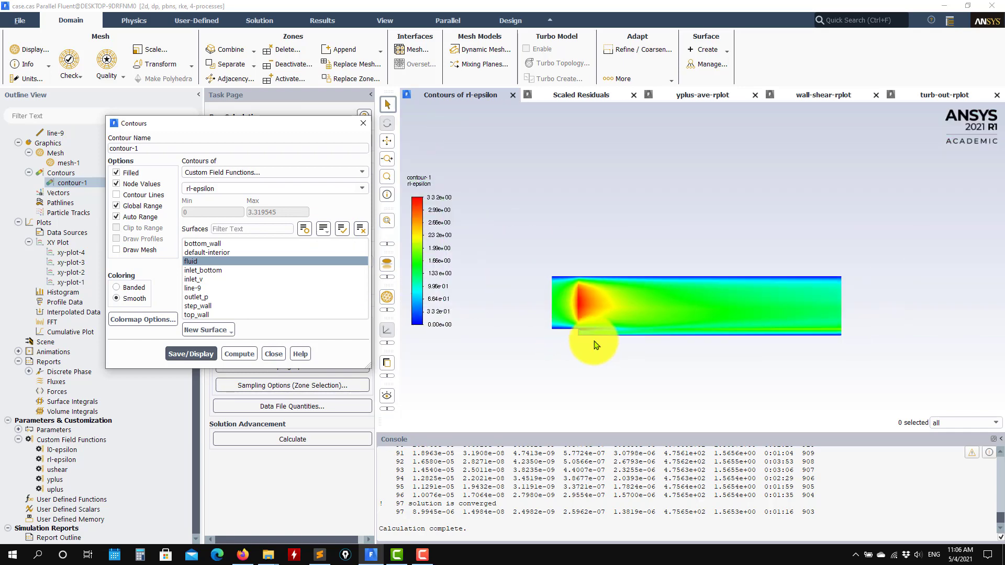
{"action": "scroll", "coordinate": [590, 345], "scroll_direction": "up", "scroll_amount": 2}
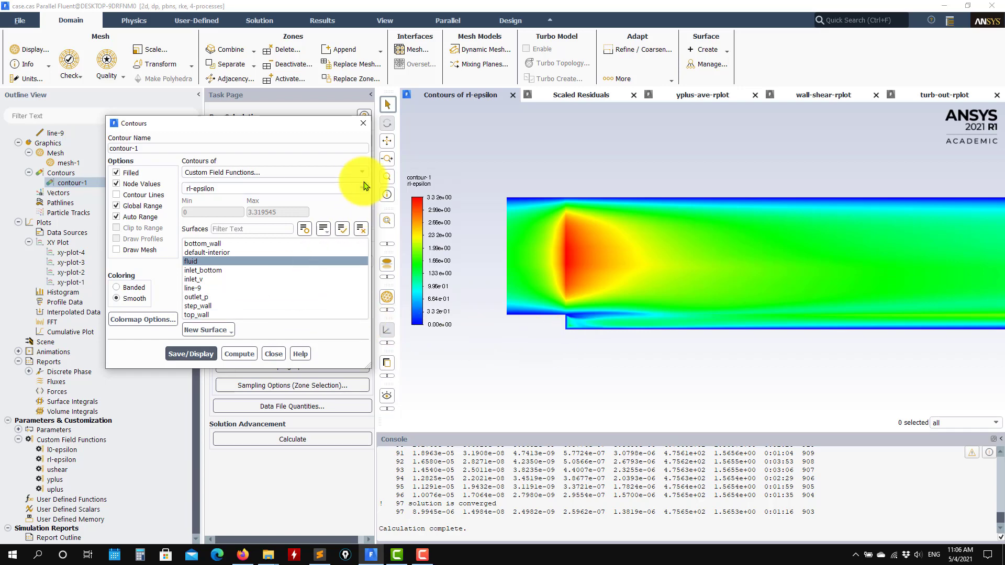
{"action": "left_click", "coordinate": [272, 355]}
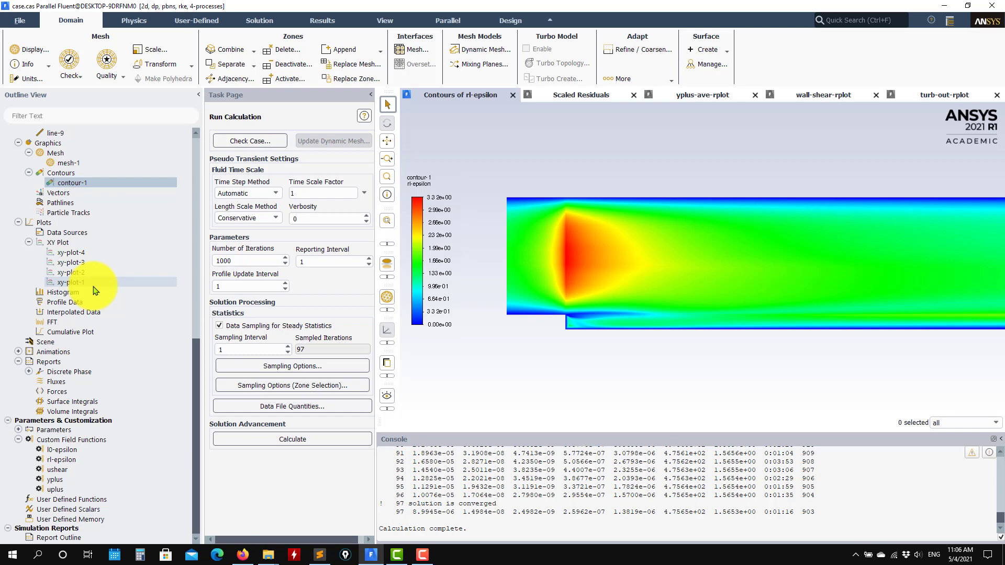
Plot xy-plot-1, showing the X-wall shear stress along bottom_wall
{"action": "double_click", "coordinate": [93, 285]}
{"action": "left_click", "coordinate": [311, 323]}
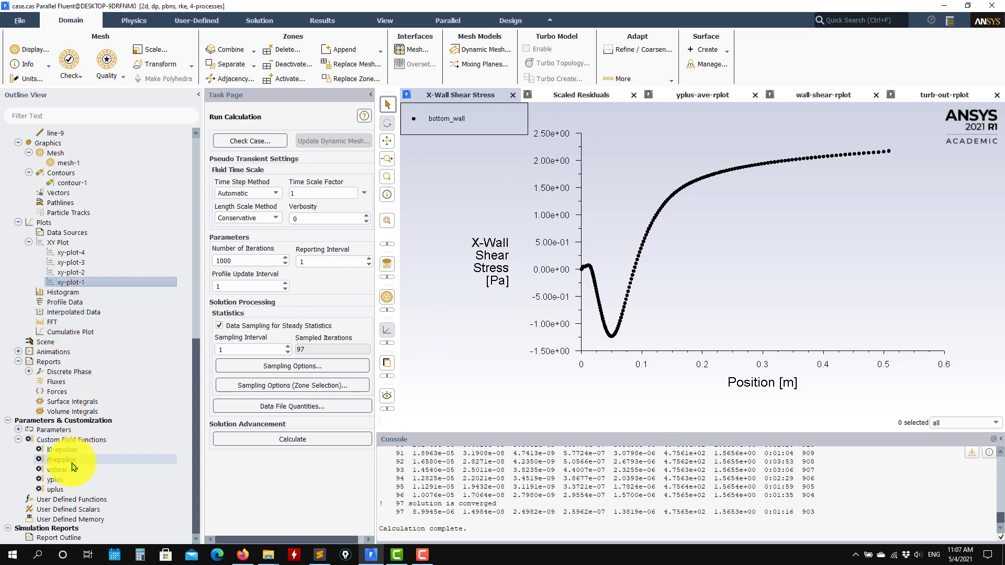
Display filled contours of the custom field function yplus on the fluid surface using contour-1
{"action": "left_click", "coordinate": [80, 183]}
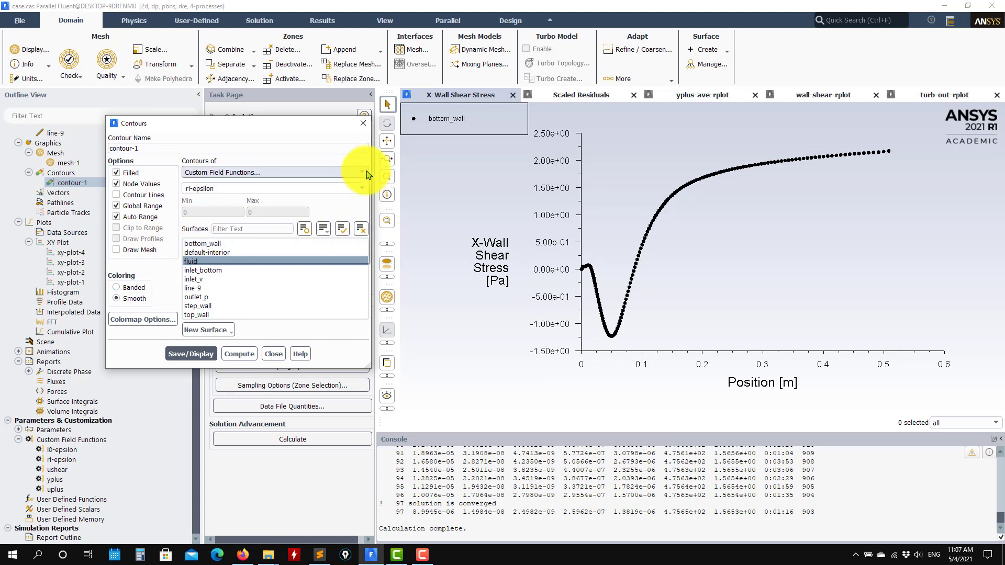
{"action": "left_click", "coordinate": [365, 172]}
{"action": "left_click", "coordinate": [343, 183]}
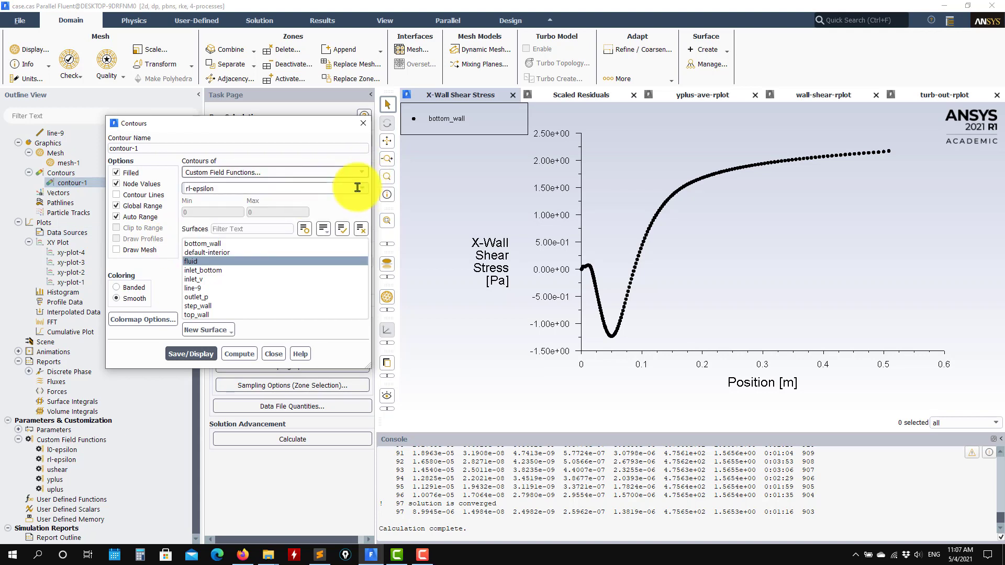
{"action": "left_click", "coordinate": [368, 194]}
{"action": "left_click", "coordinate": [236, 216]}
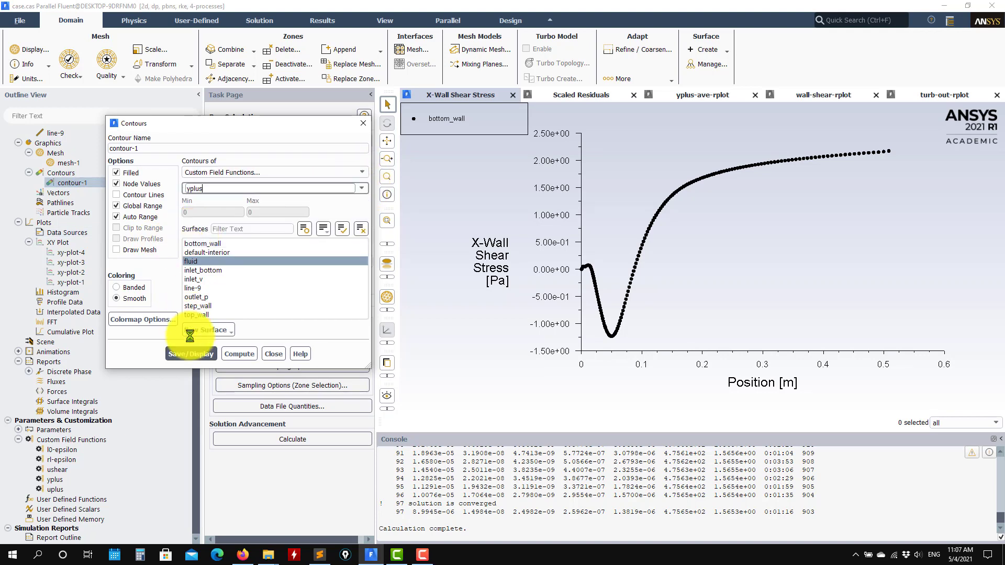
{"action": "left_click", "coordinate": [194, 356]}
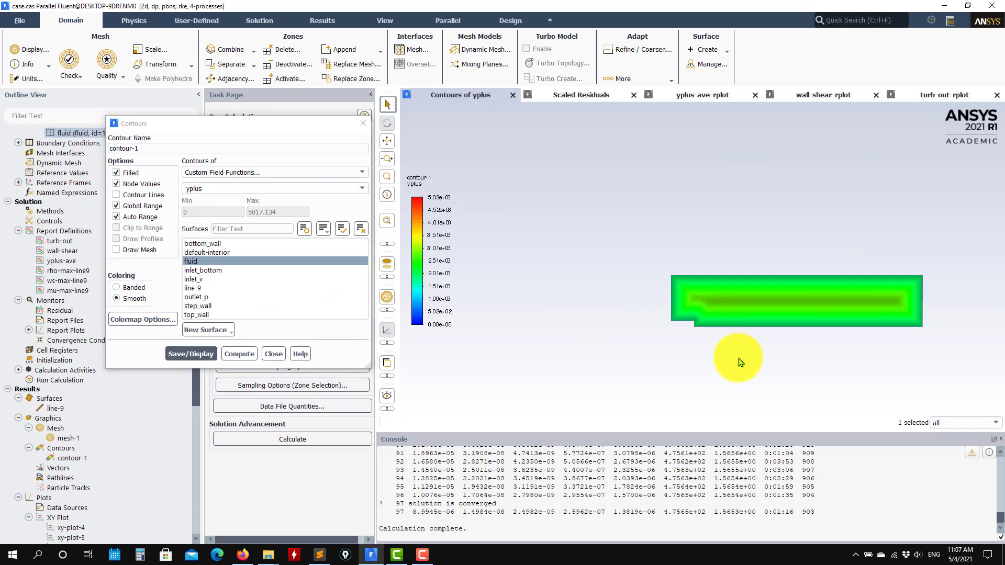
Switch contour-1 to the custom field function ushear and display it on the fluid surface
{"action": "left_click", "coordinate": [297, 260]}
{"action": "left_click", "coordinate": [287, 190]}
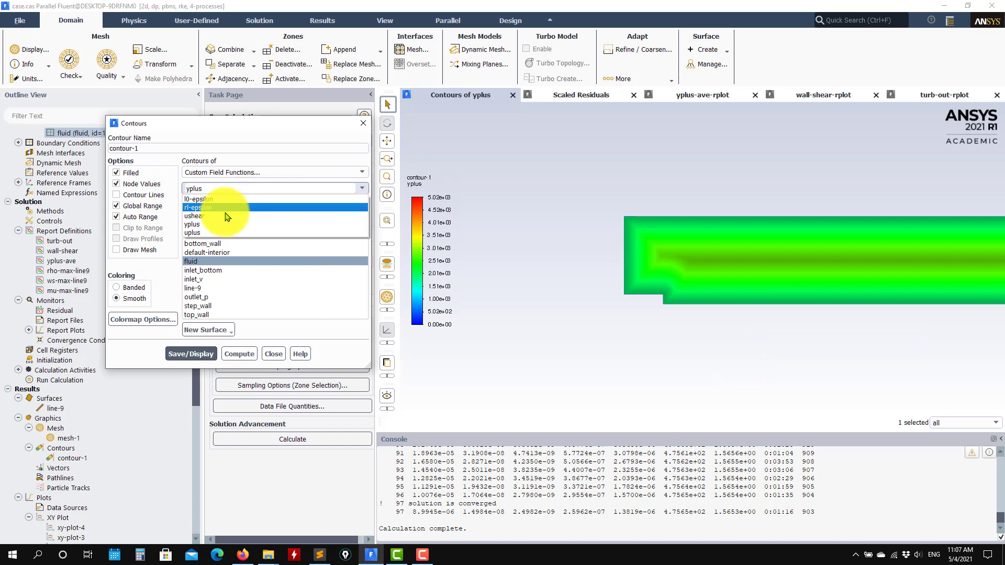
{"action": "left_click", "coordinate": [236, 190]}
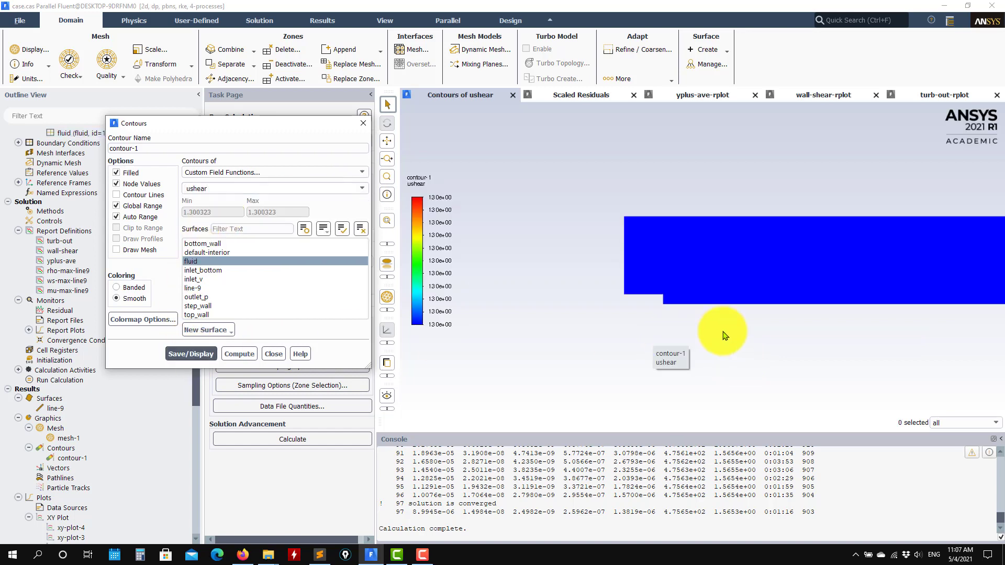
{"action": "scroll", "coordinate": [853, 318], "scroll_direction": "up", "scroll_amount": 2}
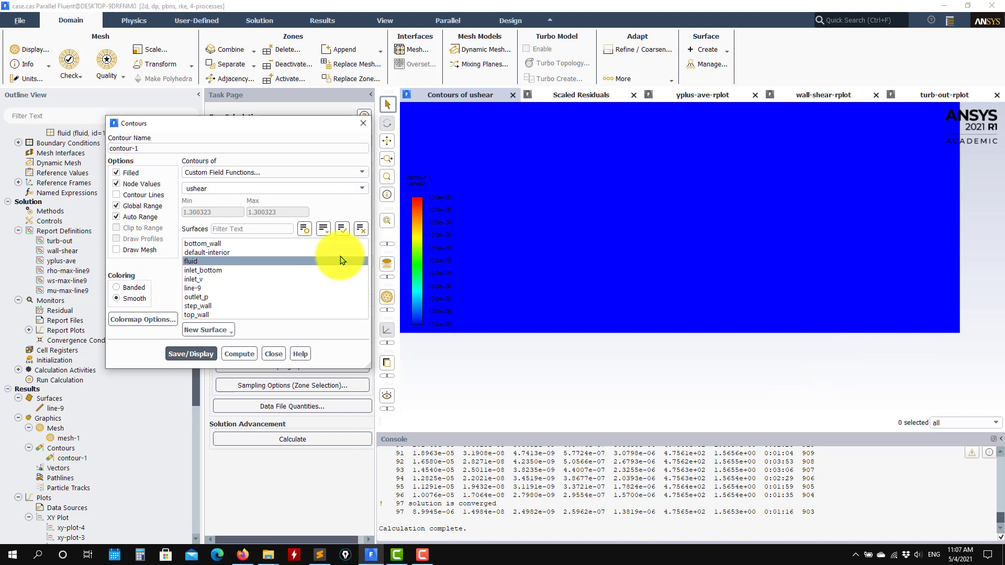
Change contour-1 to the Mesh variable Boundary Normal Distance and display it on the fluid surface
{"action": "left_click", "coordinate": [358, 189]}
{"action": "left_click", "coordinate": [352, 172]}
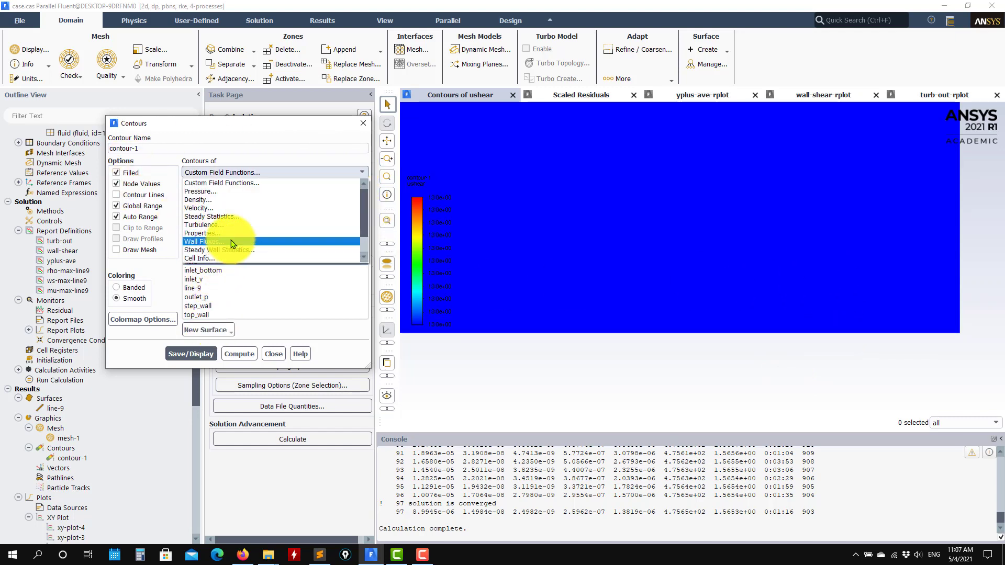
{"action": "scroll", "coordinate": [204, 231], "scroll_direction": "down", "scroll_amount": 1}
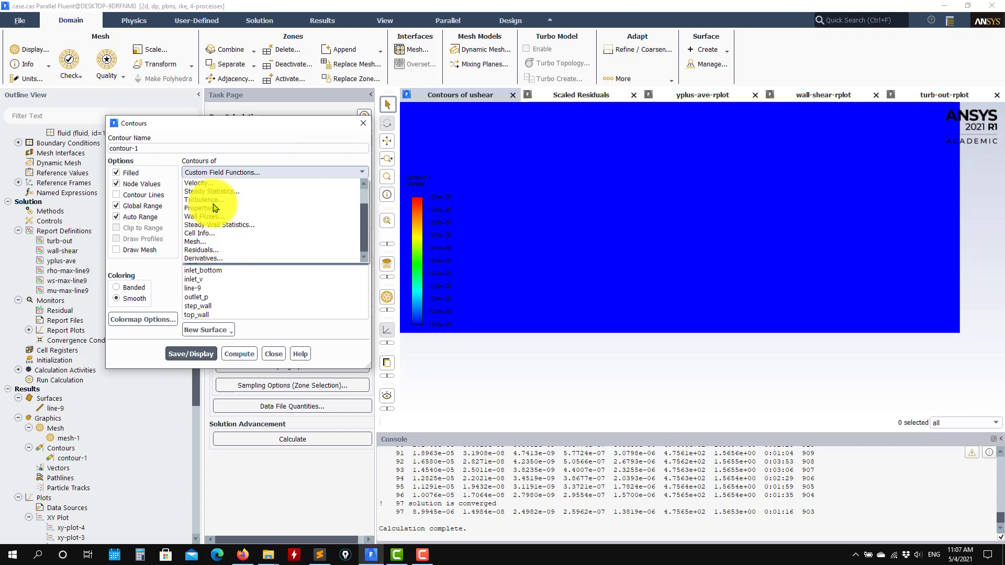
{"action": "left_click", "coordinate": [202, 241]}
{"action": "left_click", "coordinate": [292, 188]}
{"action": "scroll", "coordinate": [288, 214], "scroll_direction": "down", "scroll_amount": 3}
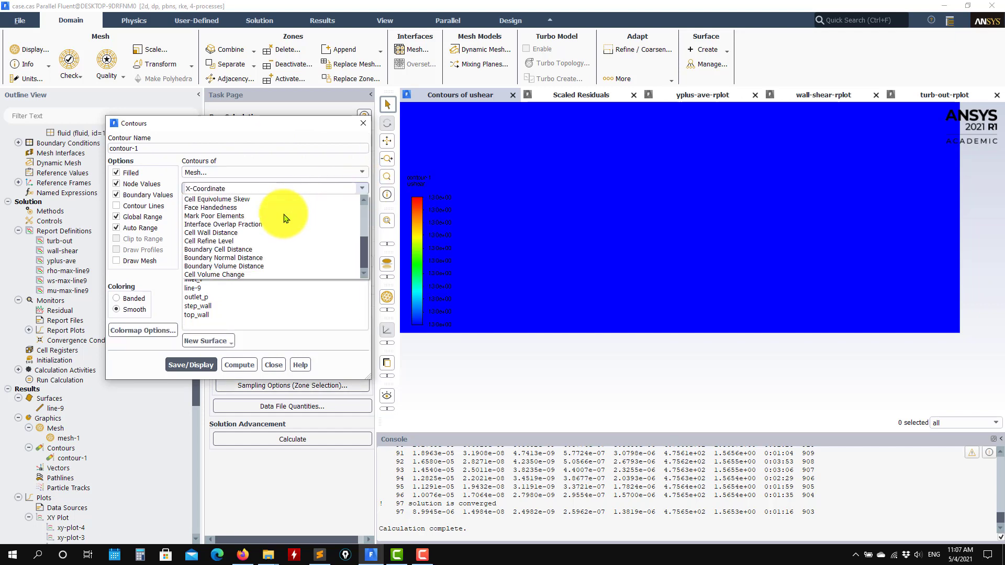
{"action": "left_click", "coordinate": [249, 258]}
{"action": "left_click", "coordinate": [193, 354]}
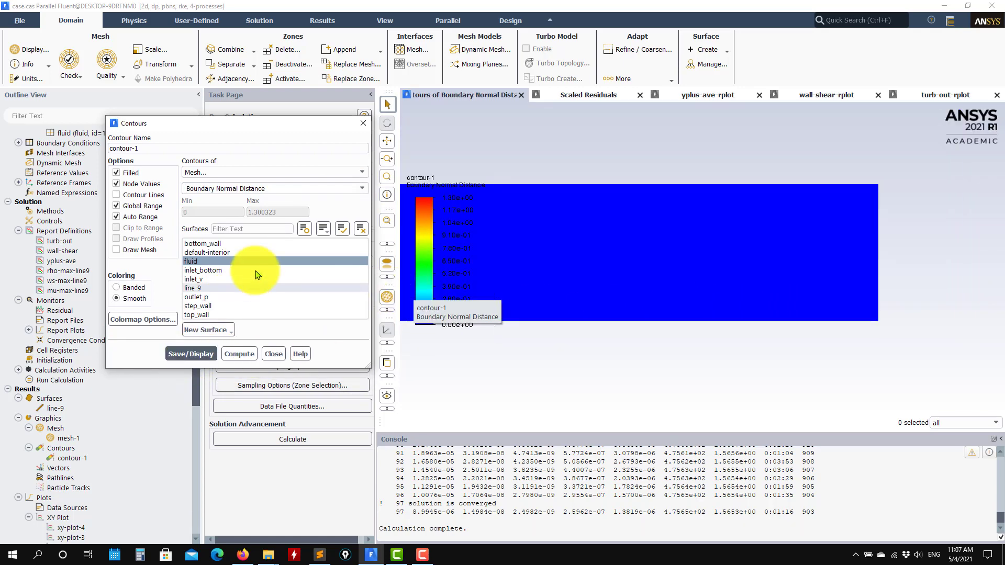
Display contour-1 as the Mesh variable X Face Area on the fluid surface and close the contour settings
{"action": "left_click", "coordinate": [363, 190]}
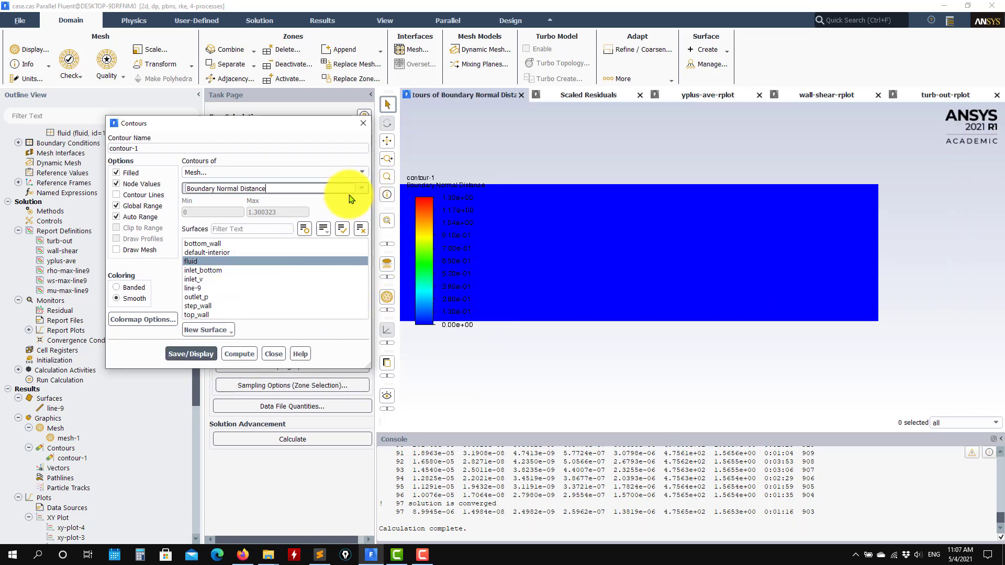
{"action": "left_click", "coordinate": [363, 189]}
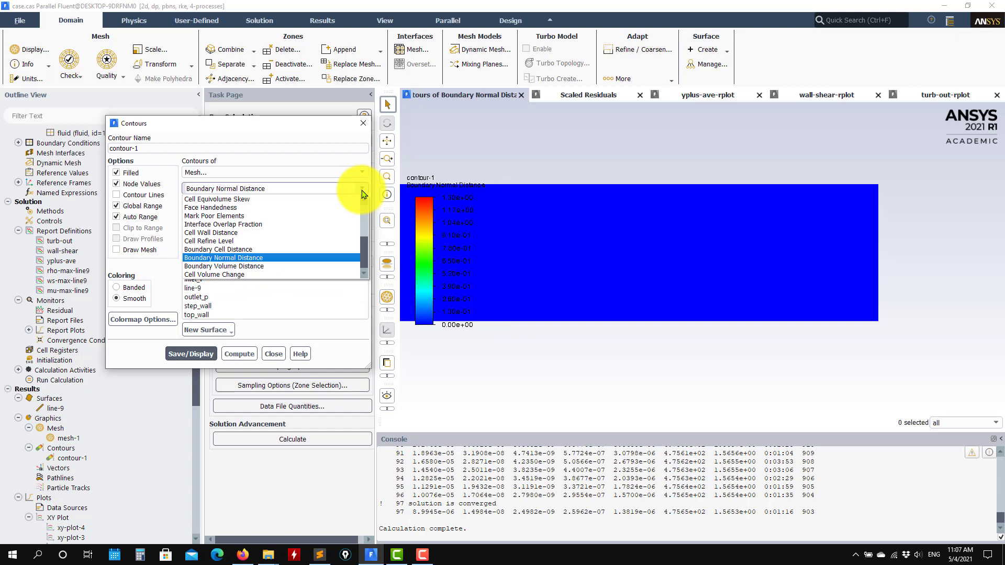
{"action": "scroll", "coordinate": [247, 235], "scroll_direction": "up", "scroll_amount": 4}
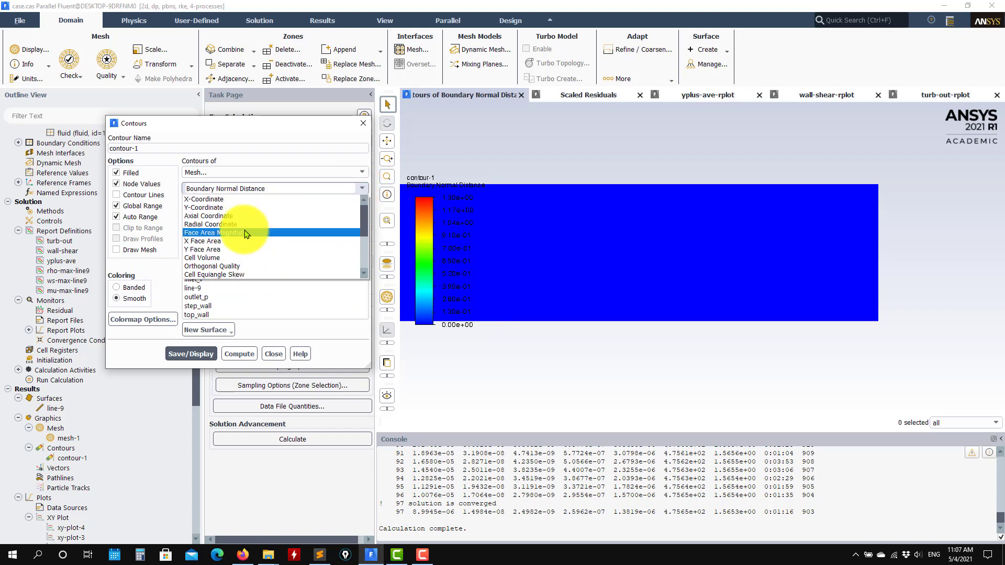
{"action": "left_click", "coordinate": [212, 241]}
{"action": "left_click", "coordinate": [191, 364]}
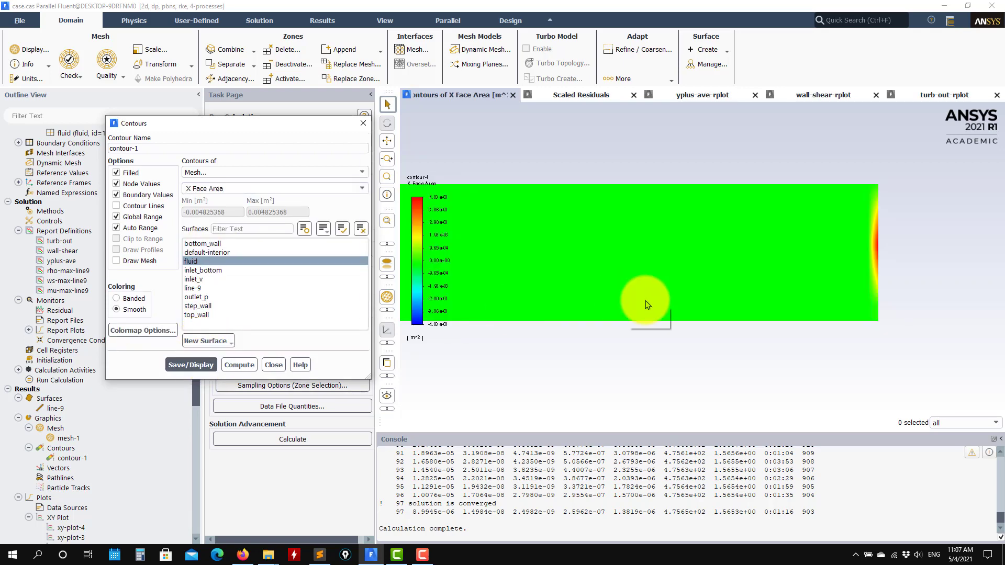
{"action": "left_click", "coordinate": [310, 188]}
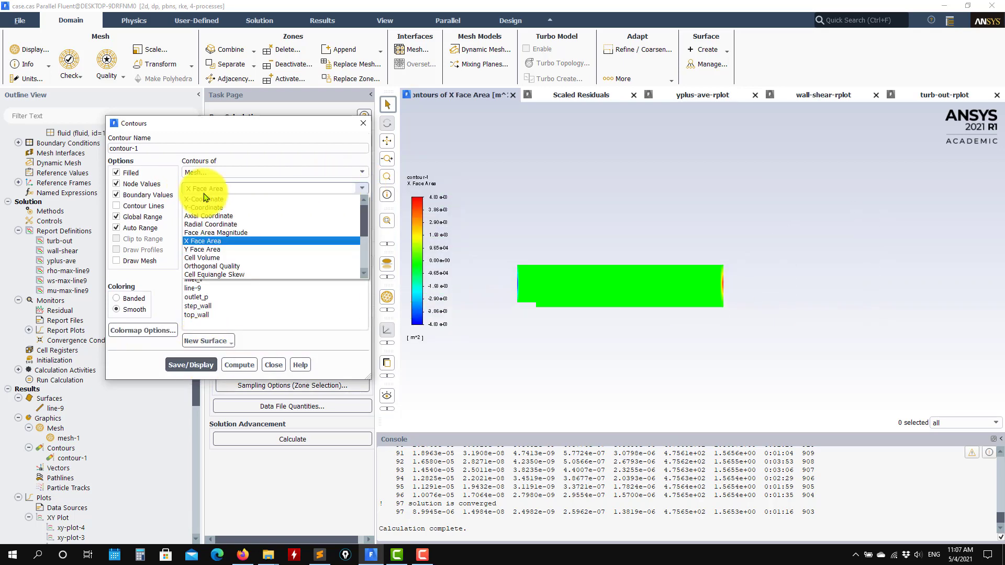
{"action": "scroll", "coordinate": [277, 207], "scroll_direction": "down", "scroll_amount": 3}
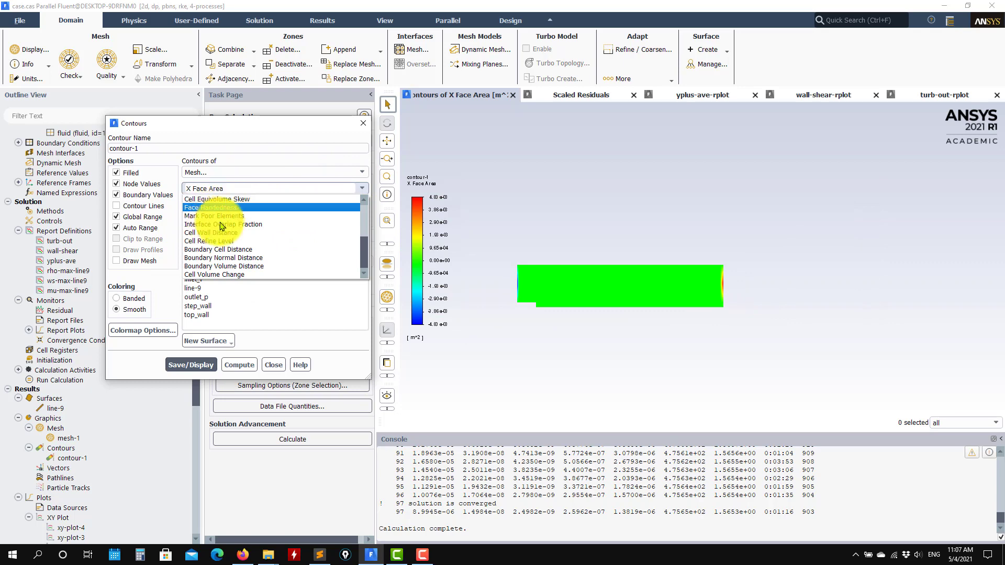
{"action": "left_click", "coordinate": [280, 369]}
{"action": "scroll", "coordinate": [596, 348], "scroll_direction": "down", "scroll_amount": 3}
{"action": "scroll", "coordinate": [508, 325], "scroll_direction": "up", "scroll_amount": 4}
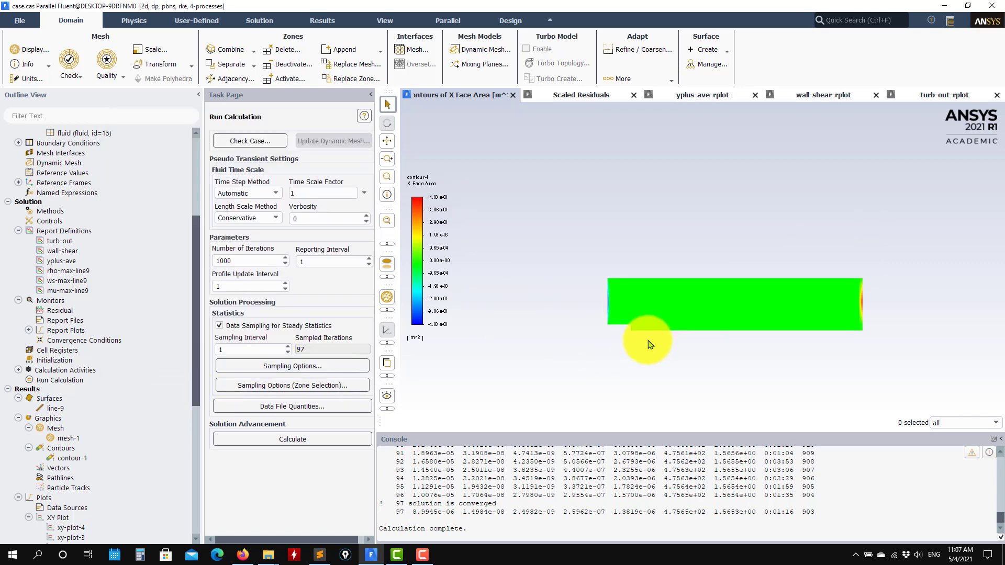
{"action": "scroll", "coordinate": [780, 354], "scroll_direction": "up", "scroll_amount": 2}
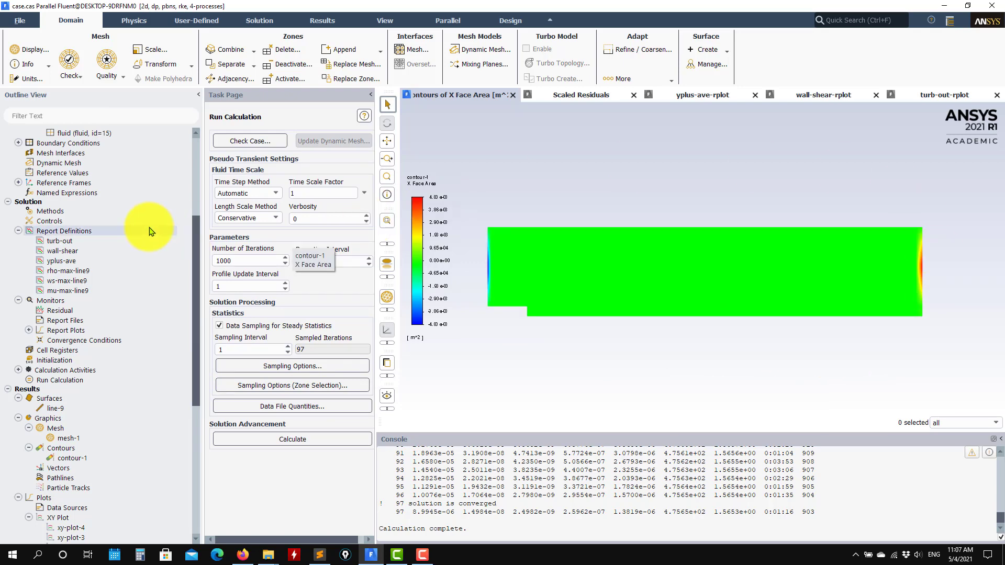
Set contour-1 to Velocity Magnitude, display it on the fluid surface, and close the contour settings
{"action": "double_click", "coordinate": [69, 458]}
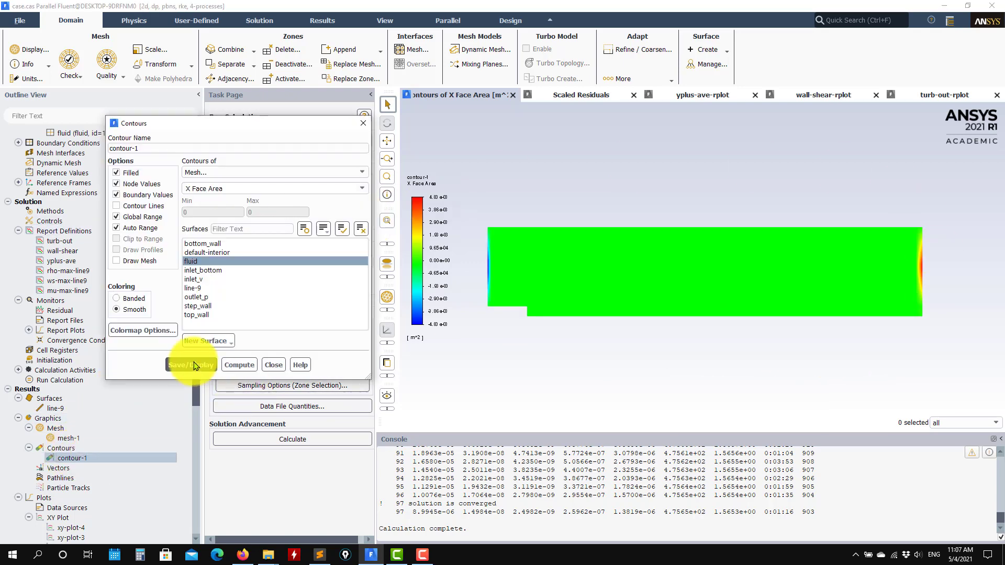
{"action": "left_click", "coordinate": [361, 172]}
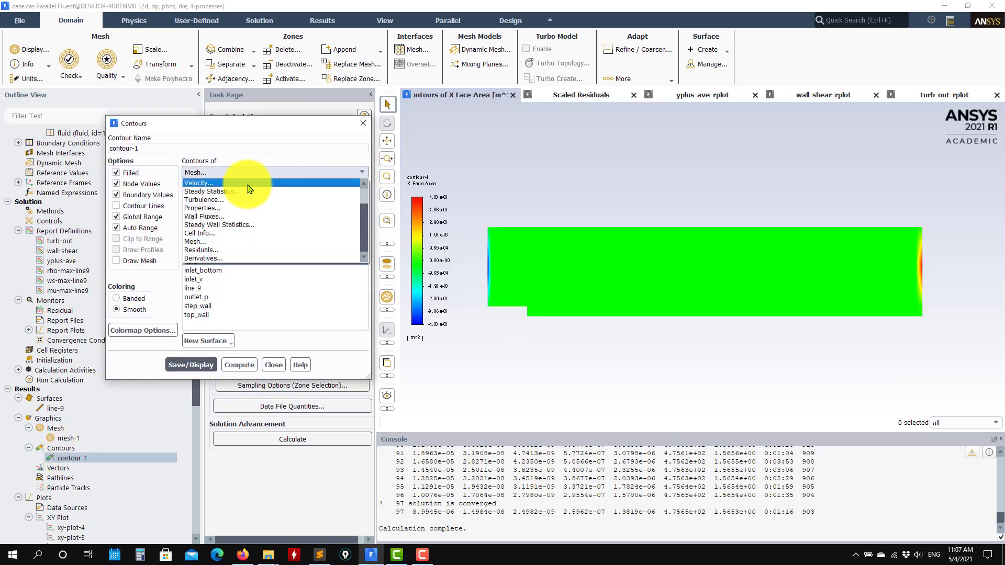
{"action": "left_click", "coordinate": [247, 186]}
{"action": "left_click", "coordinate": [199, 364]}
{"action": "left_click", "coordinate": [274, 365]}
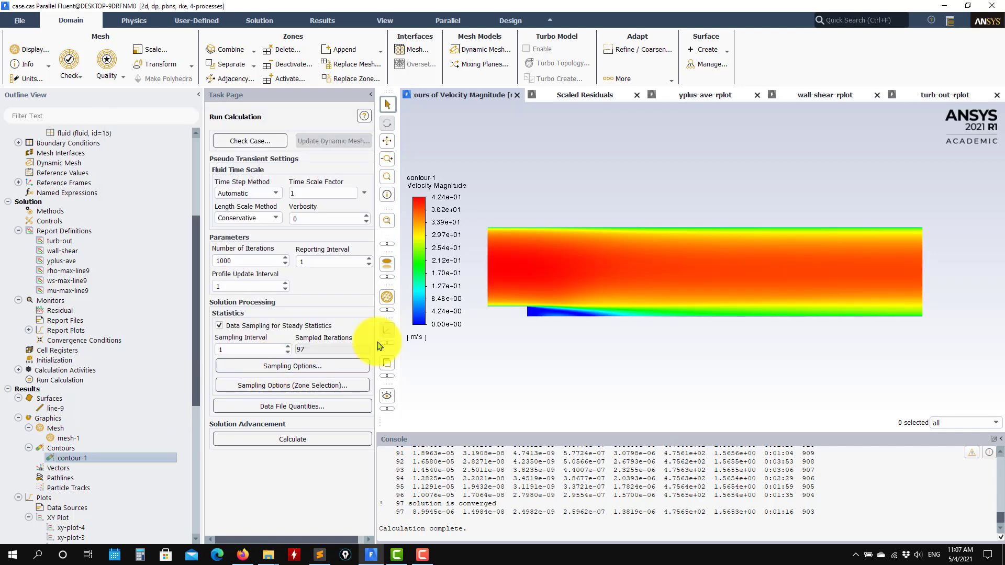
Set the realizable k-epsilon model's near-wall treatment to Standard Wall Functions, checking the yplus-ave report plot before applying
{"action": "scroll", "coordinate": [140, 264], "scroll_direction": "up", "scroll_amount": 5}
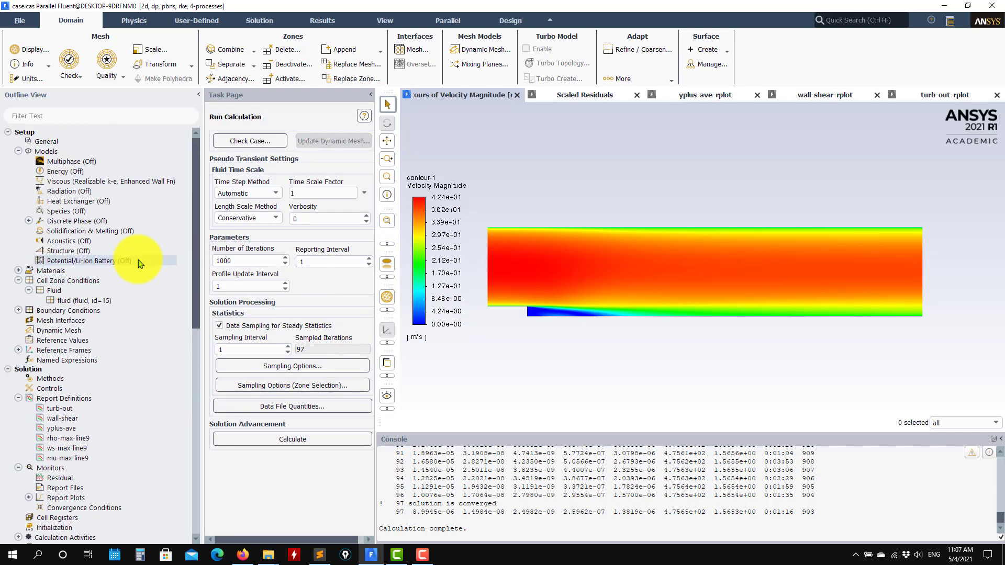
{"action": "double_click", "coordinate": [141, 181]}
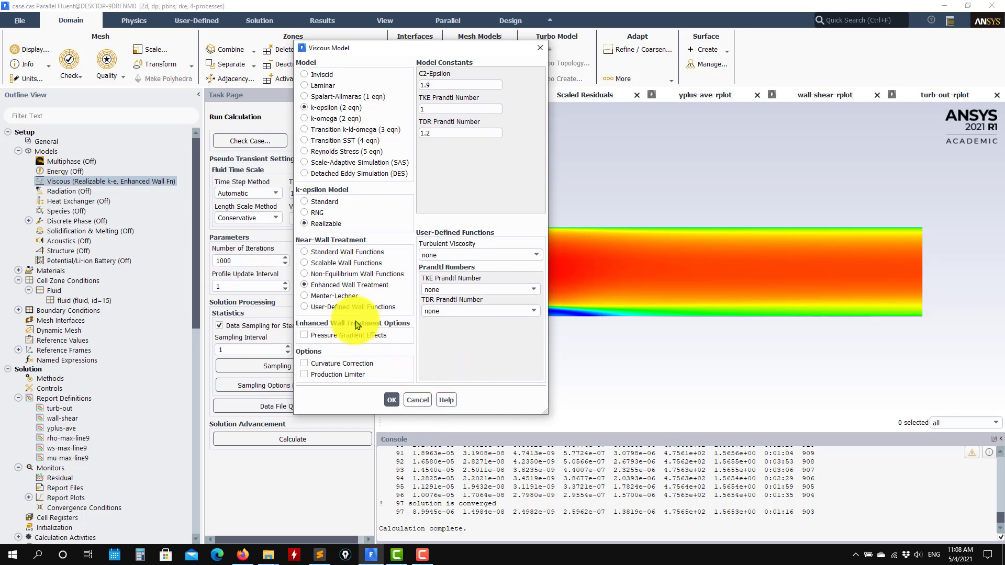
{"action": "left_click", "coordinate": [348, 252]}
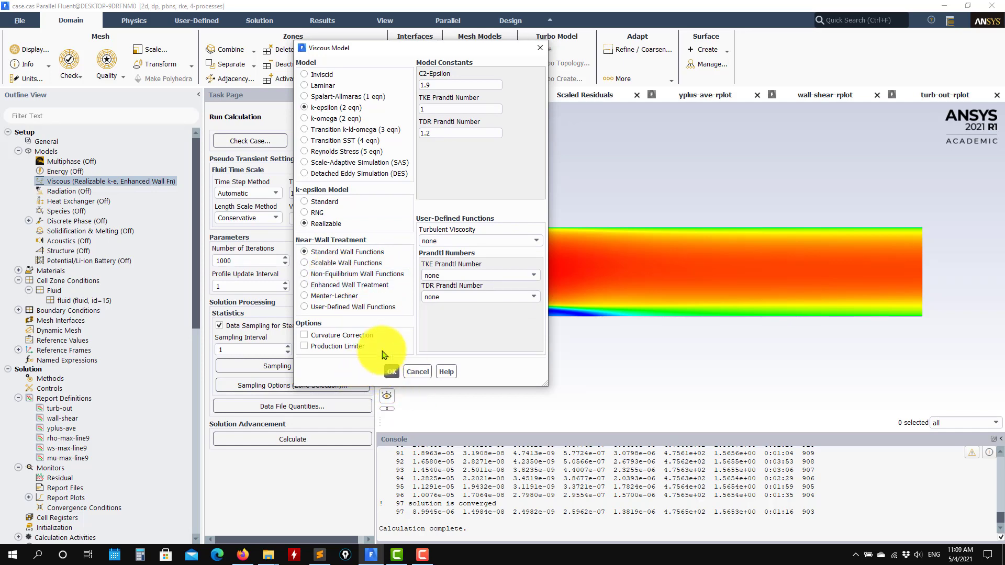
{"action": "left_click", "coordinate": [725, 97]}
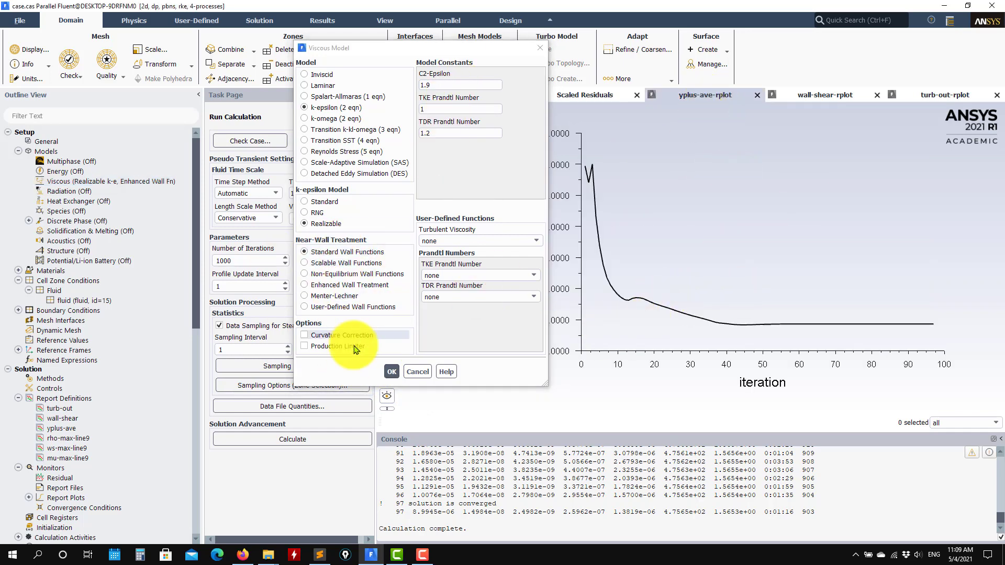
{"action": "left_click", "coordinate": [393, 371]}
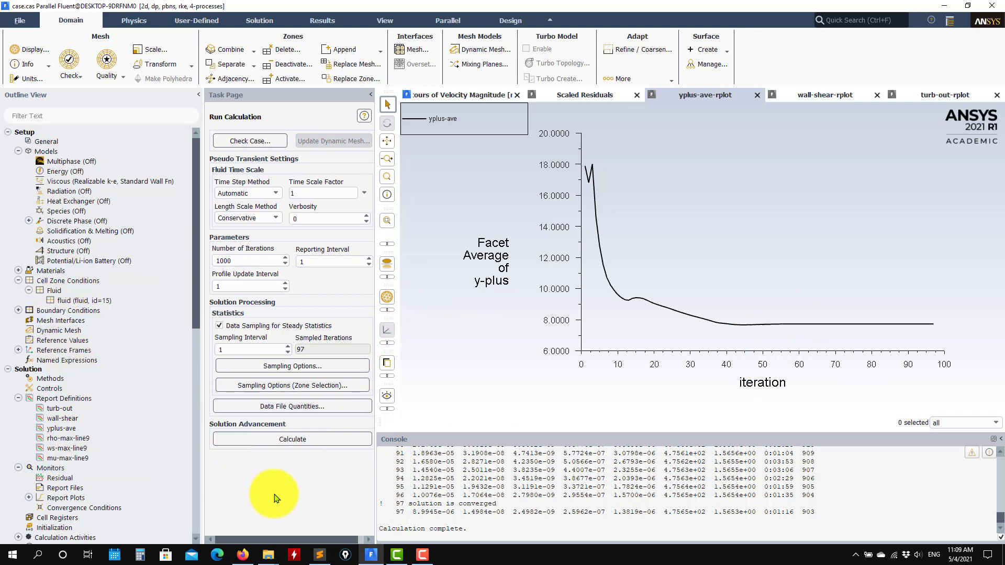
Run the calculation for up to 1000 iterations, monitoring the wall-shear plot and scaled residuals until it finishes
{"action": "left_click", "coordinate": [309, 443]}
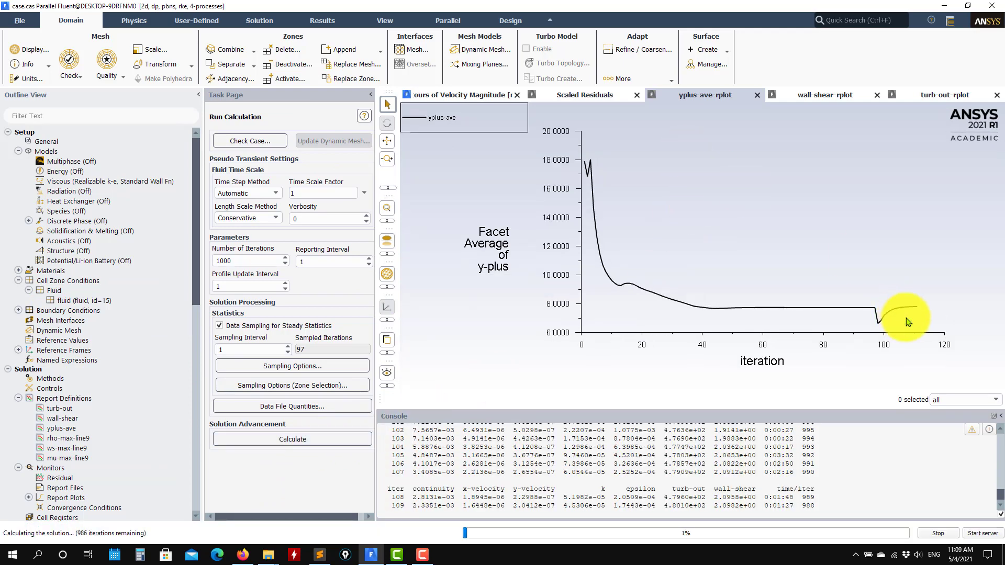
{"action": "left_click", "coordinate": [832, 94]}
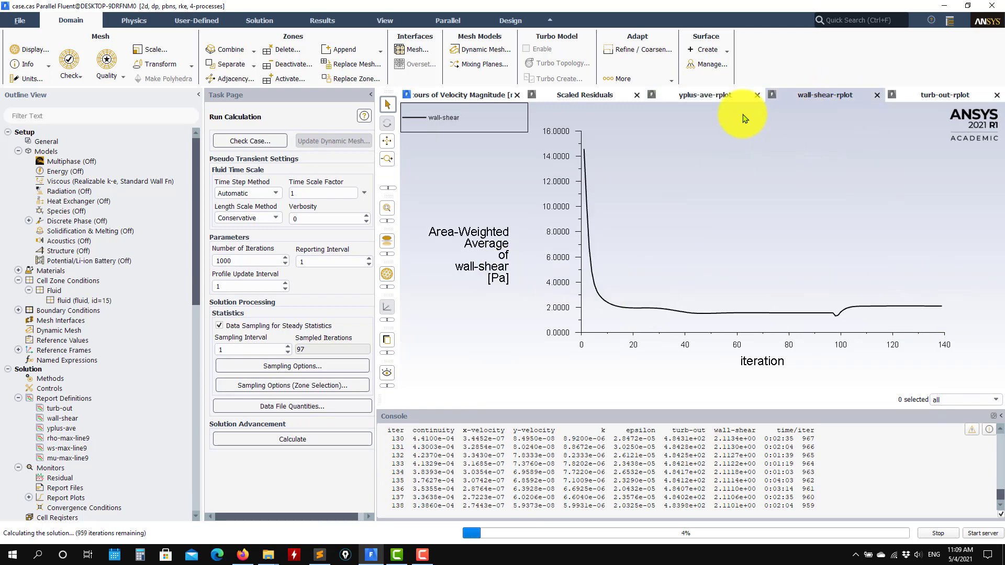
{"action": "left_click", "coordinate": [584, 95]}
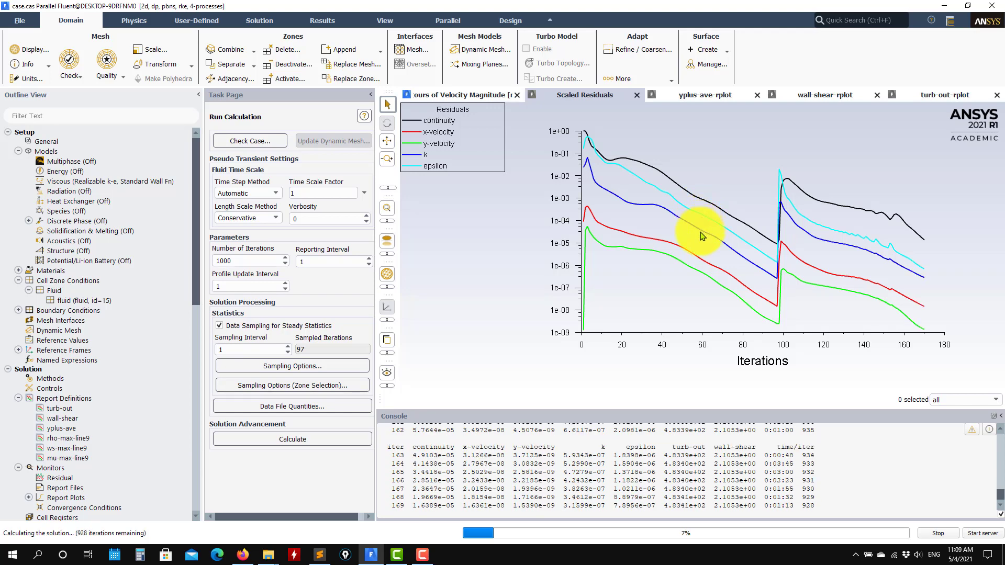
{"action": "left_click", "coordinate": [529, 290]}
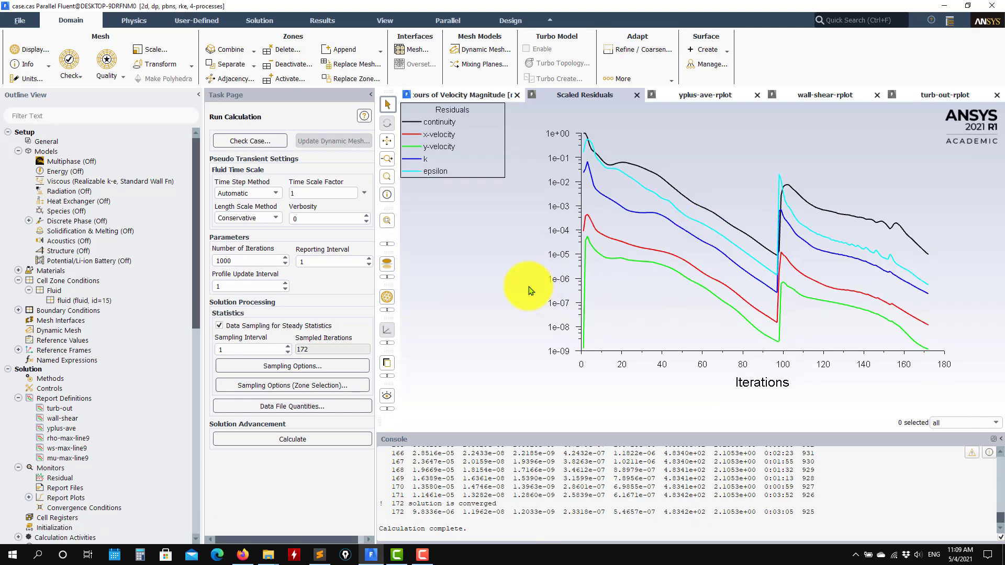
Redisplay the Velocity Magnitude contours of contour-1 for the new solution and examine the flow behind the step
{"action": "scroll", "coordinate": [77, 439], "scroll_direction": "down", "scroll_amount": 3}
{"action": "scroll", "coordinate": [77, 439], "scroll_direction": "down", "scroll_amount": 4}
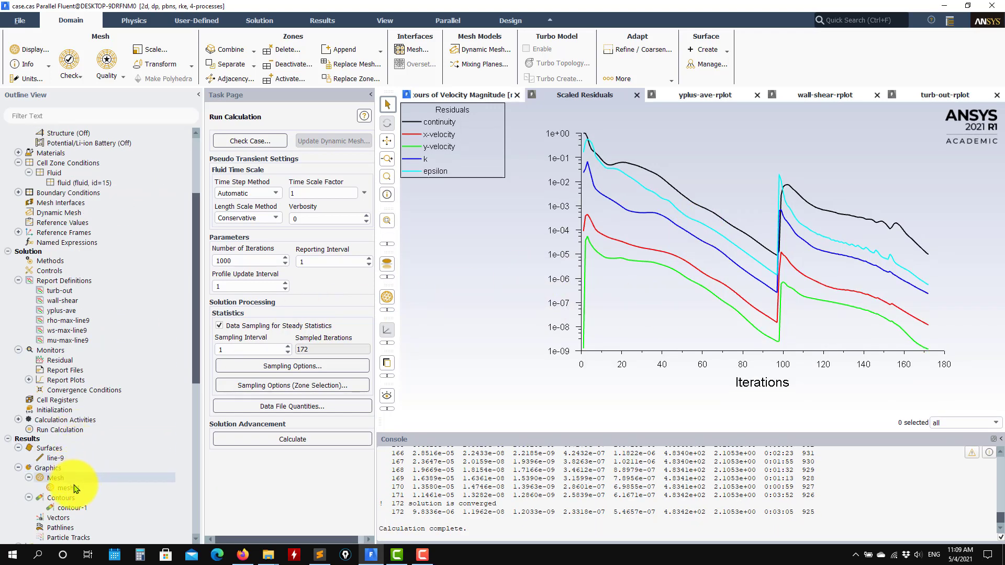
{"action": "double_click", "coordinate": [149, 419]}
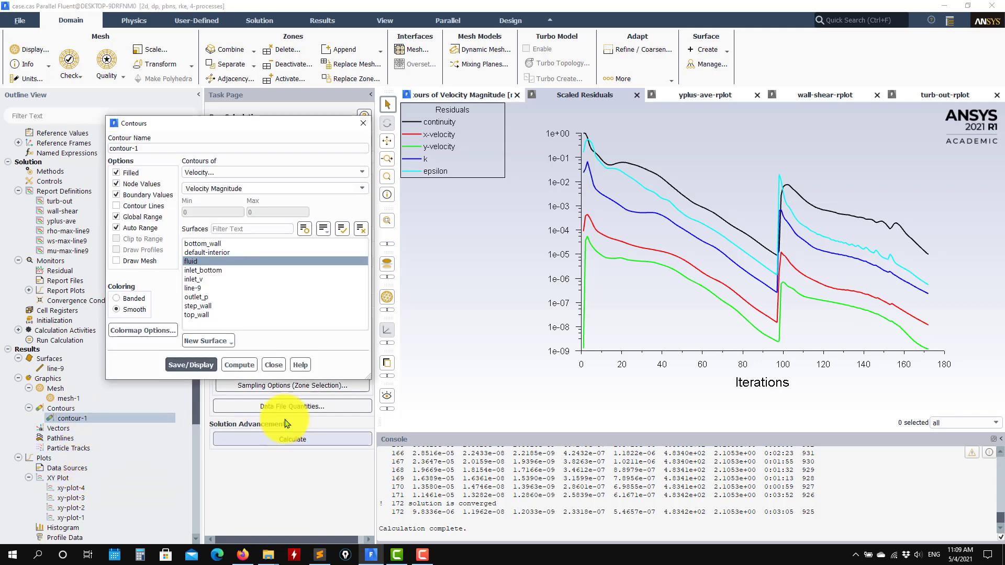
{"action": "left_click", "coordinate": [192, 365]}
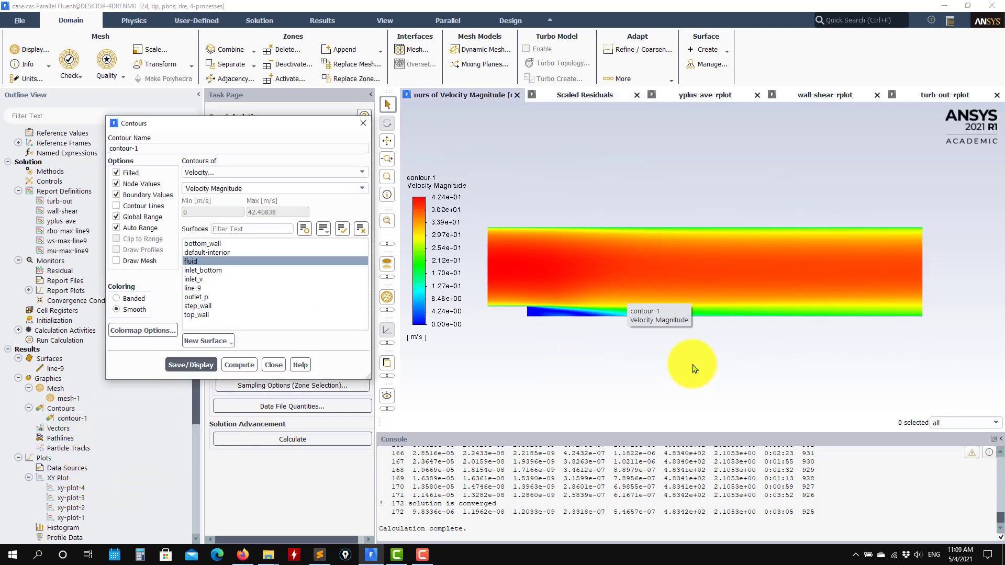
{"action": "scroll", "coordinate": [515, 333], "scroll_direction": "up", "scroll_amount": 2}
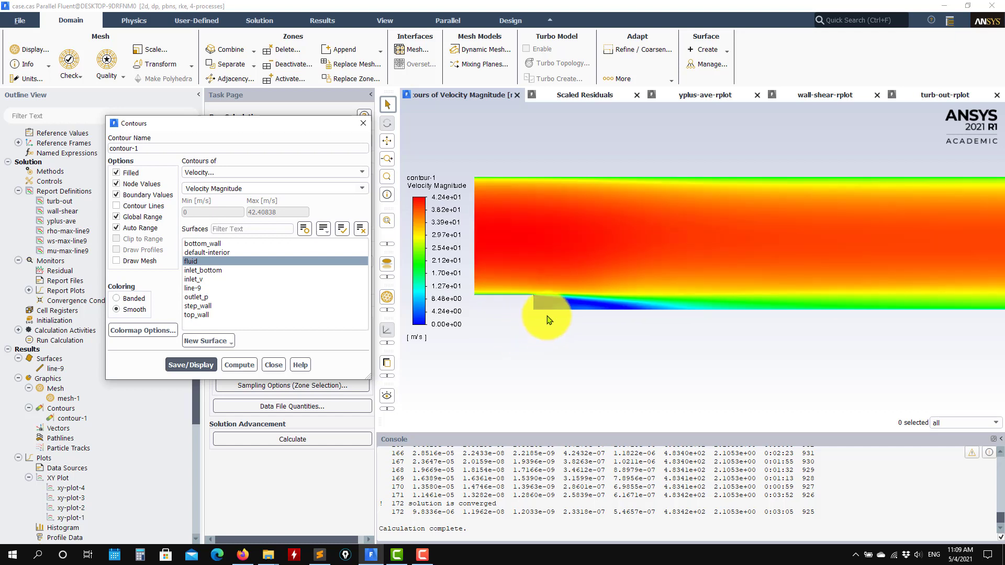
Examine the low-velocity region behind the step in the velocity contours and close the contour settings
{"action": "scroll", "coordinate": [579, 308], "scroll_direction": "up", "scroll_amount": 2}
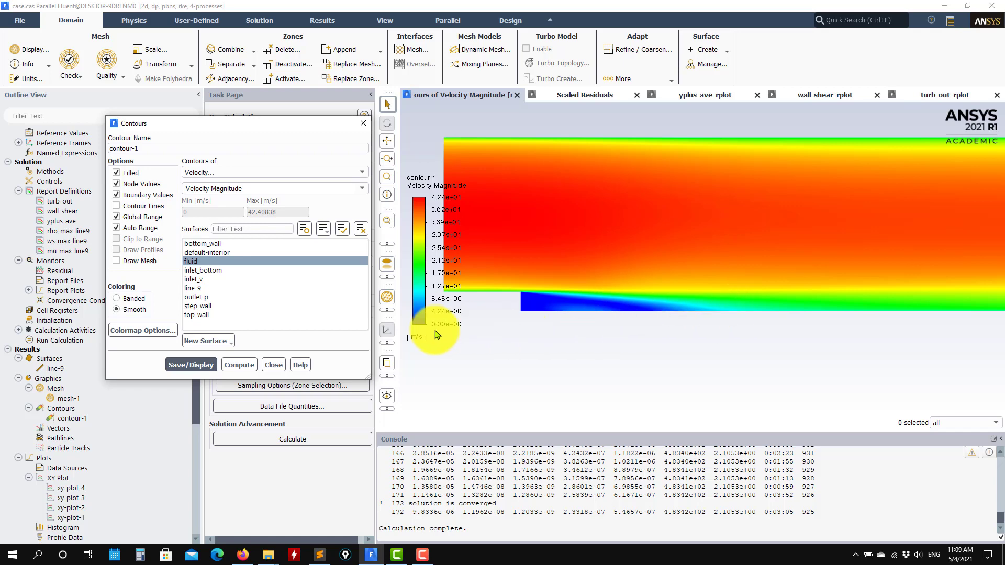
{"action": "left_click", "coordinate": [274, 365]}
{"action": "scroll", "coordinate": [668, 336], "scroll_direction": "down", "scroll_amount": 3}
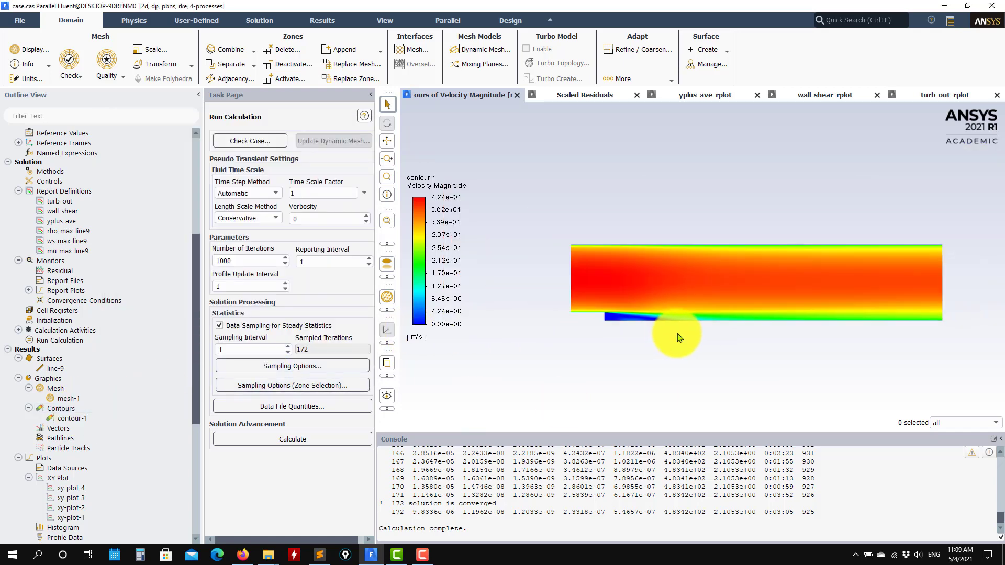
{"action": "scroll", "coordinate": [691, 345], "scroll_direction": "up", "scroll_amount": 1}
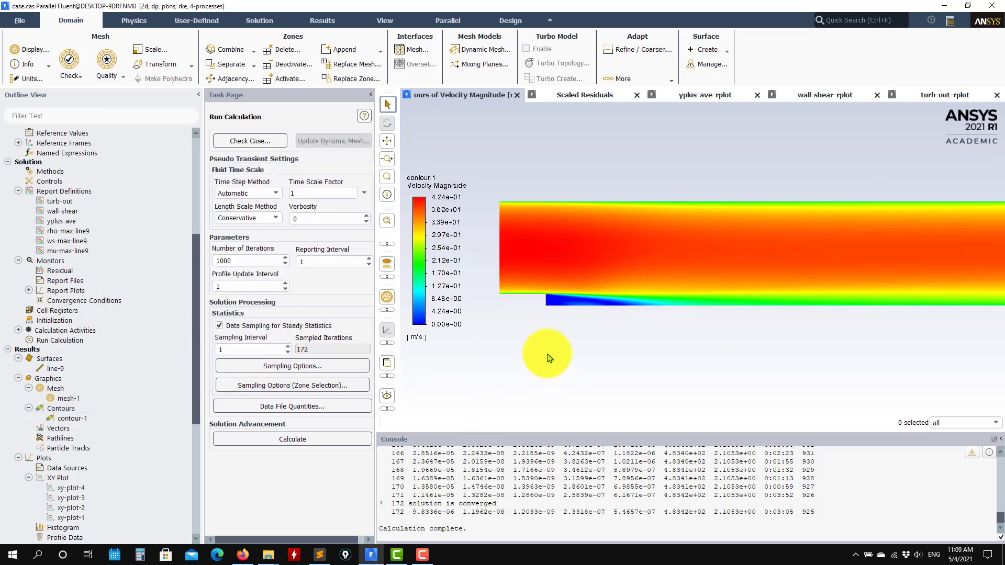
{"action": "scroll", "coordinate": [545, 347], "scroll_direction": "down", "scroll_amount": 1}
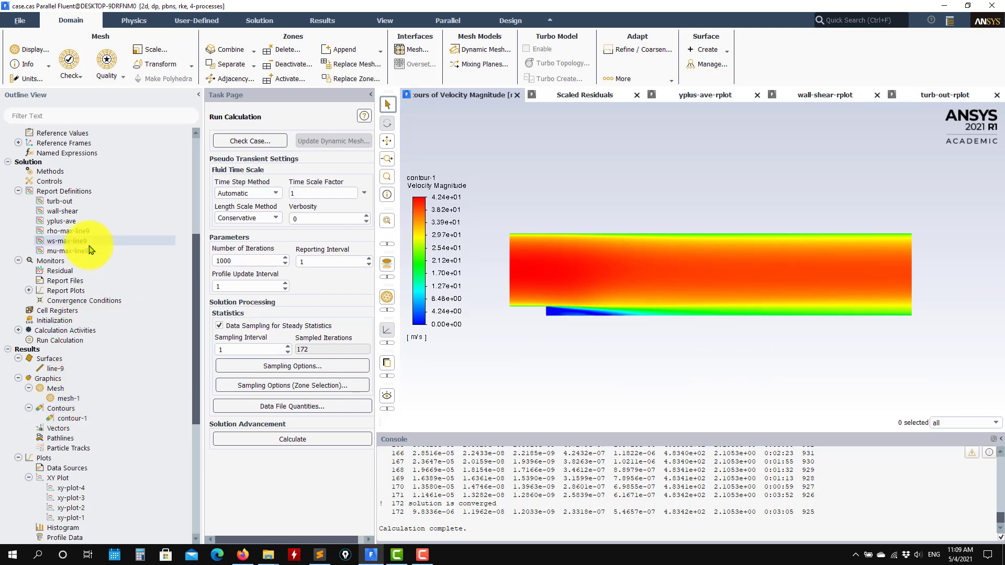
Plot X-Wall Shear Stress along bottom_wall with xy-plot-1, overlaying the experimental data from cf_data.xy for comparison
{"action": "scroll", "coordinate": [89, 403], "scroll_direction": "down", "scroll_amount": 4}
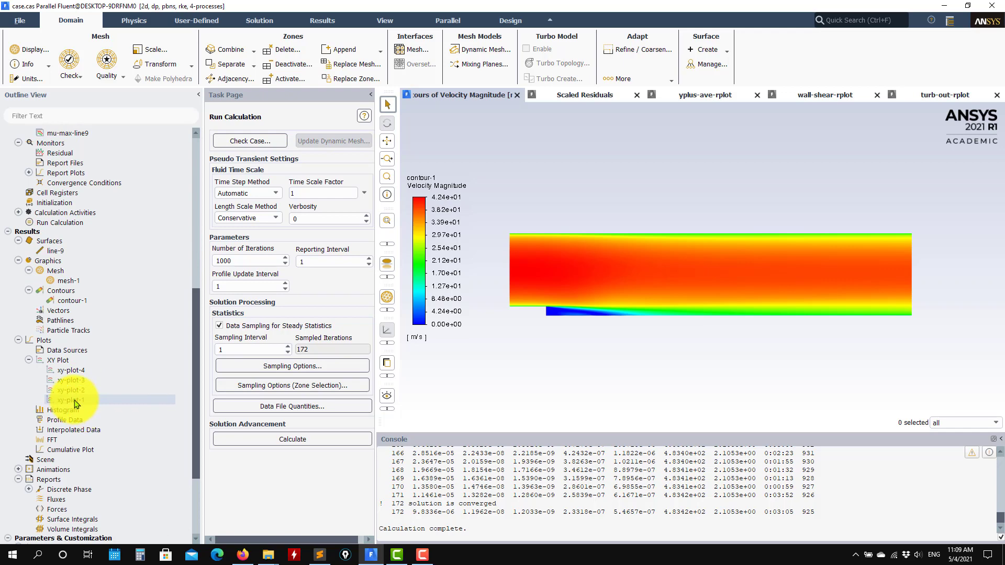
{"action": "double_click", "coordinate": [74, 400]}
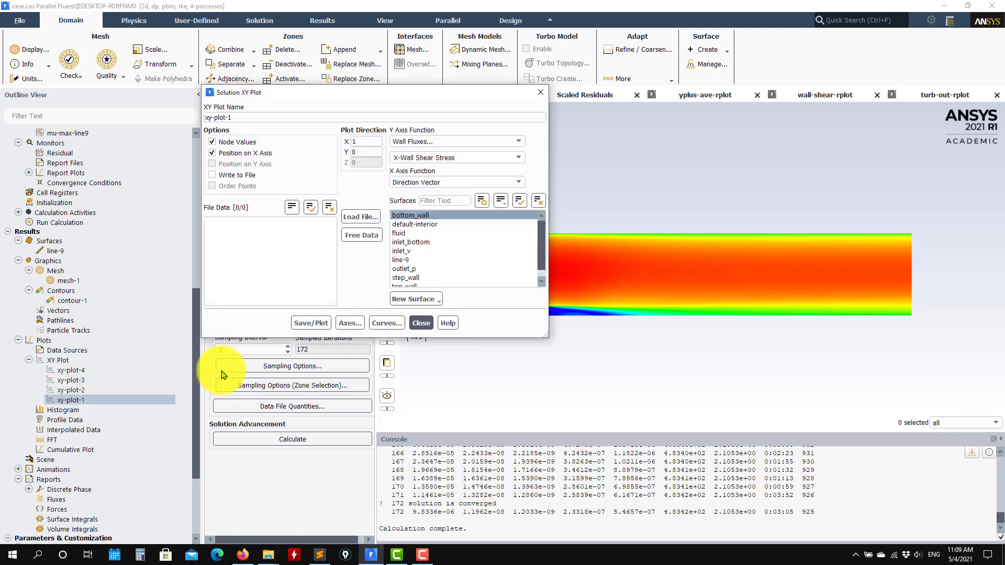
{"action": "left_click", "coordinate": [300, 324]}
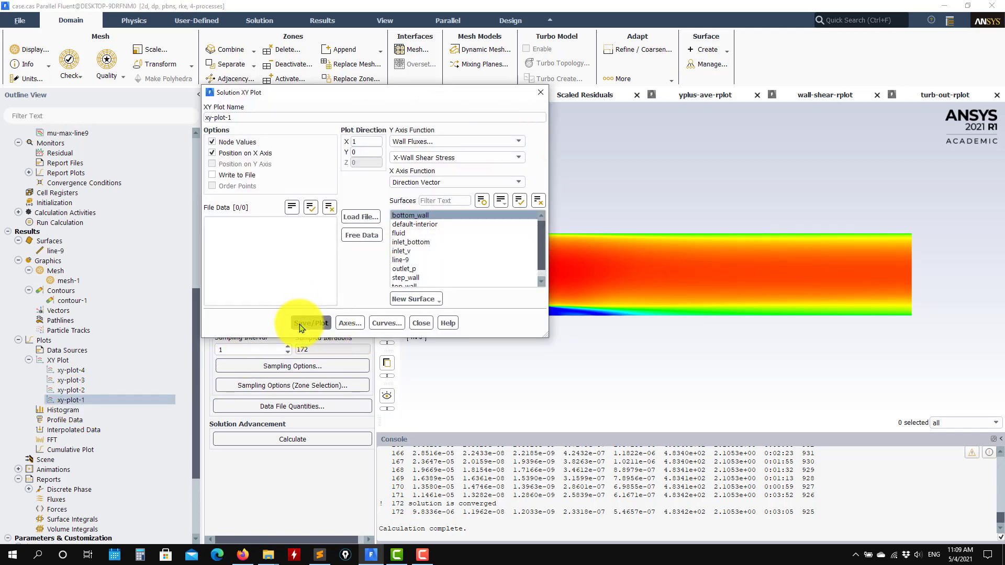
{"action": "left_click", "coordinate": [360, 217]}
{"action": "left_click", "coordinate": [410, 214]}
{"action": "left_click", "coordinate": [662, 277]}
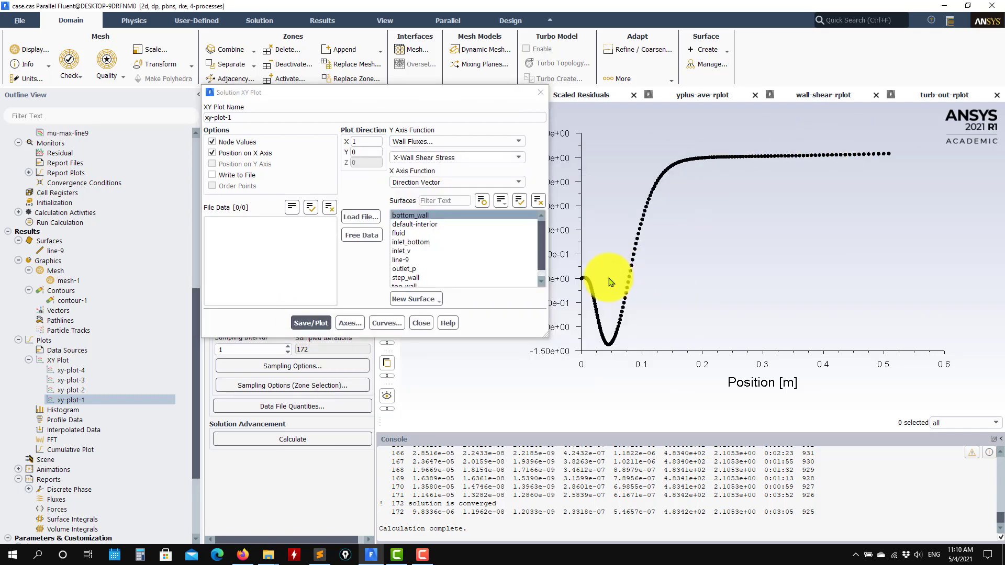
{"action": "left_click", "coordinate": [311, 323]}
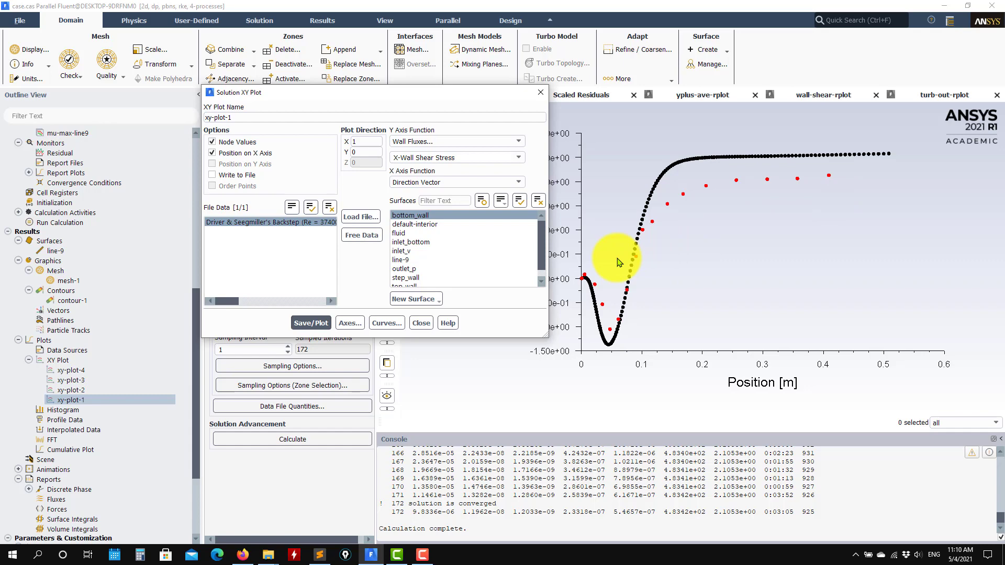
{"action": "left_click", "coordinate": [421, 323]}
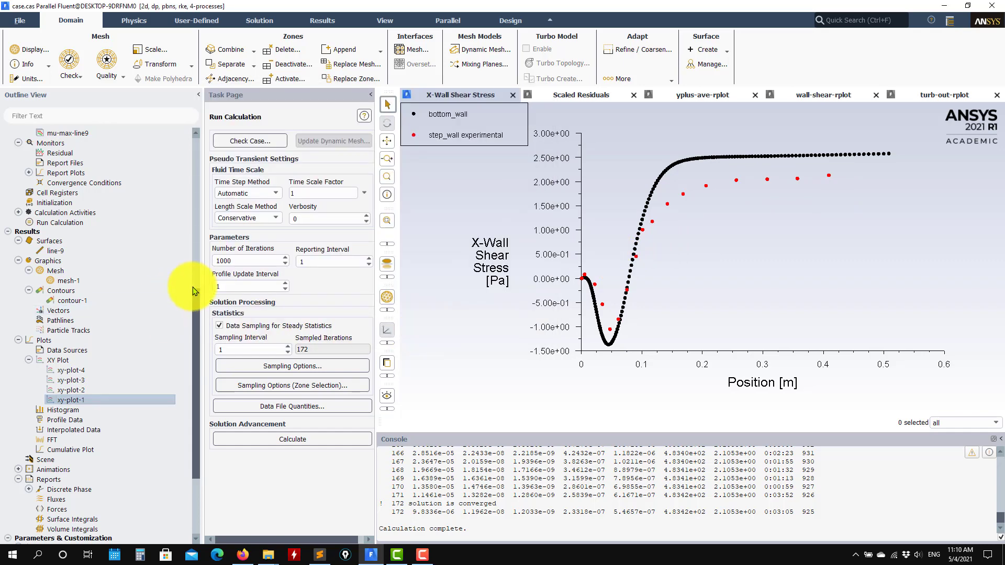
Switch the viscous model's k-epsilon variant to Standard and apply it
{"action": "left_click_drag", "start_coordinate": [193, 291], "coordinate": [188, 137]}
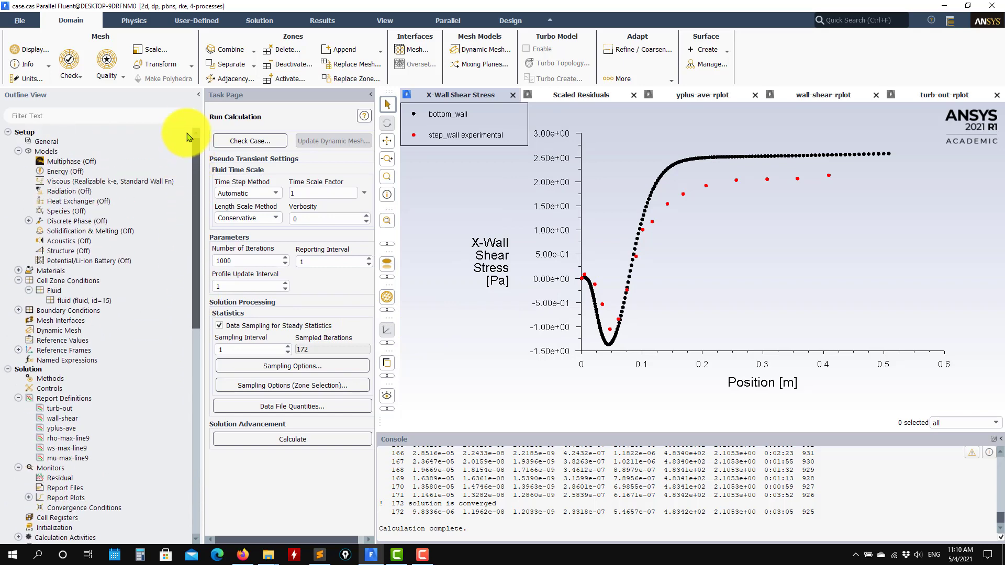
{"action": "double_click", "coordinate": [136, 181]}
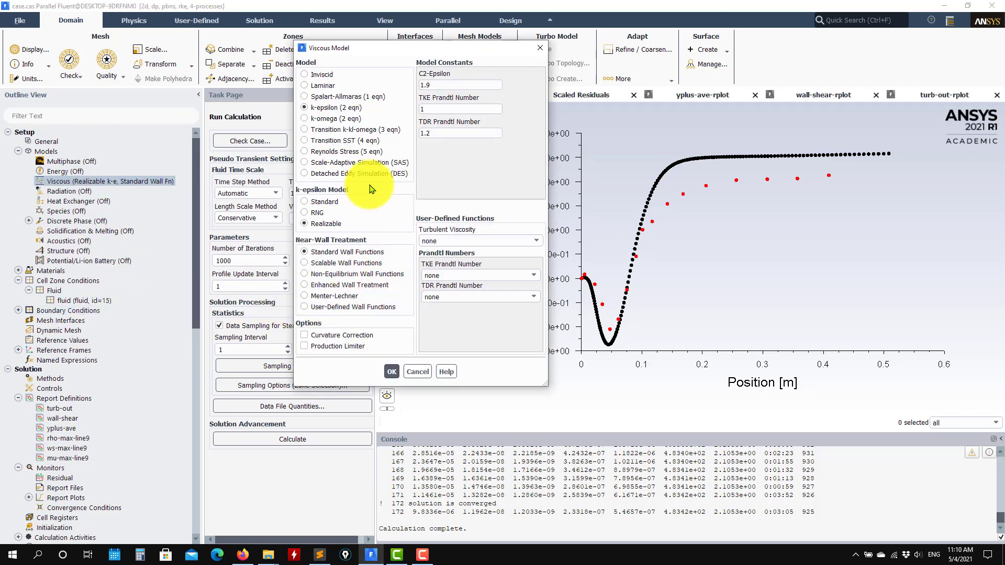
{"action": "left_click", "coordinate": [304, 202]}
{"action": "left_click", "coordinate": [392, 383]}
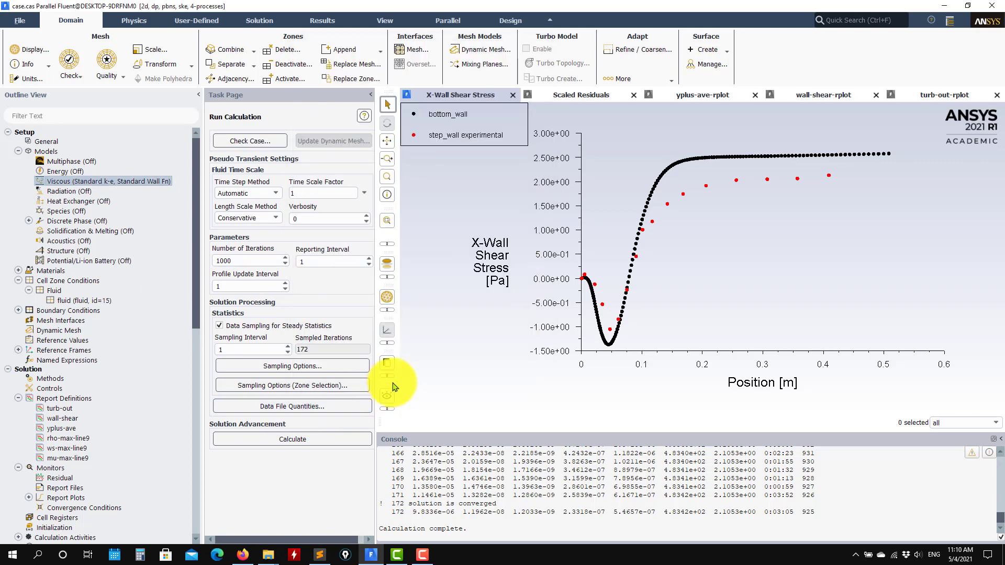
Run the calculation for up to 1000 iterations with the standard k-epsilon model and check the scaled residuals
{"action": "left_click", "coordinate": [294, 440]}
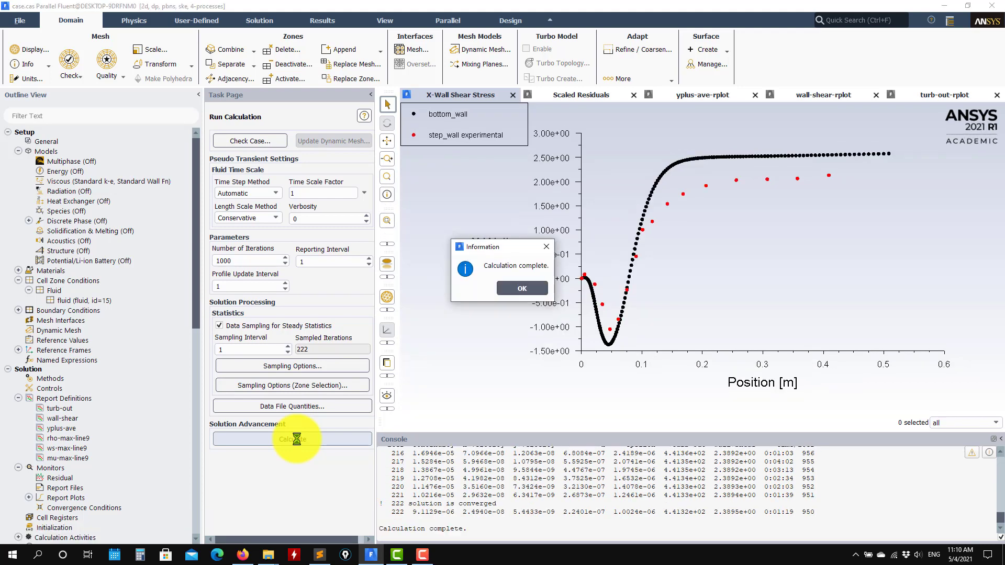
{"action": "left_click", "coordinate": [526, 289]}
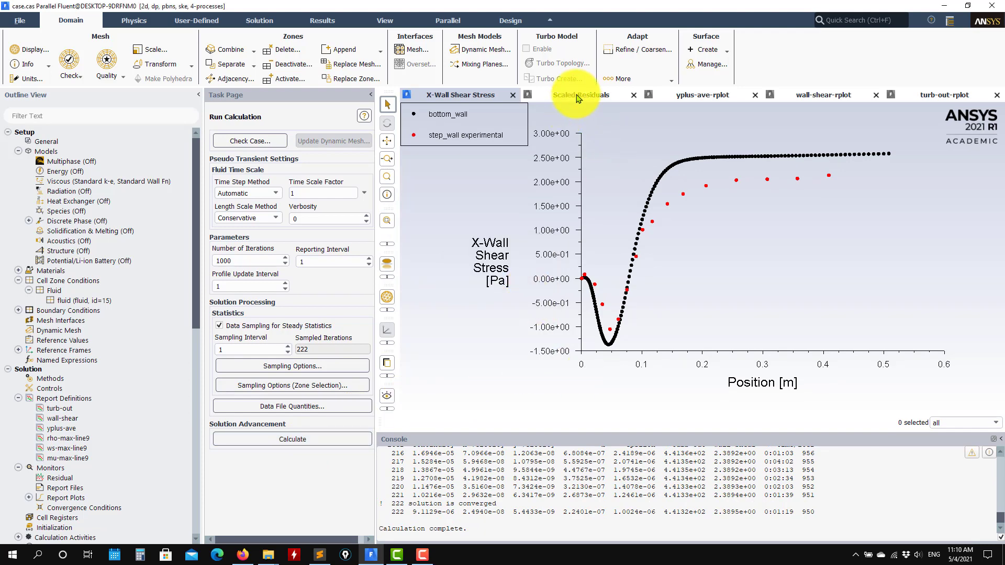
{"action": "left_click", "coordinate": [578, 98]}
Replot xy-plot-1 for the standard k-epsilon solution and load cf_data.xy to compare bottom-wall shear stress with experiment
{"action": "scroll", "coordinate": [105, 440], "scroll_direction": "down", "scroll_amount": 6}
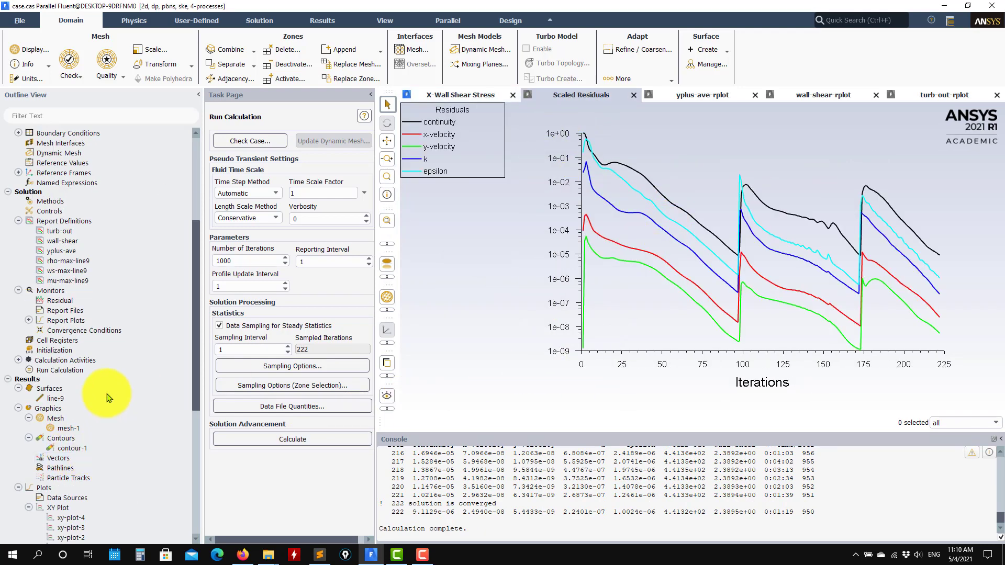
{"action": "scroll", "coordinate": [84, 302], "scroll_direction": "down", "scroll_amount": 5}
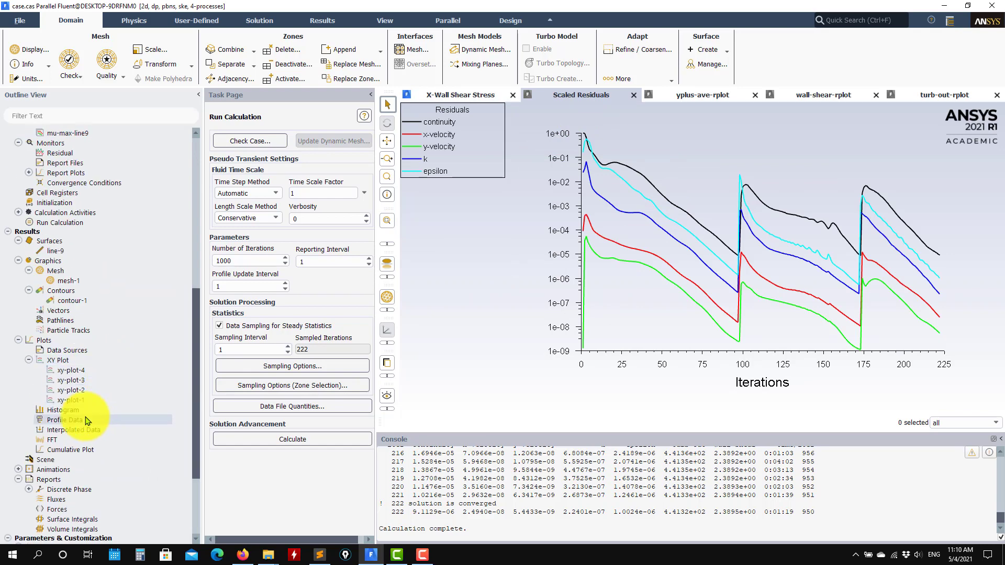
{"action": "left_click", "coordinate": [73, 400]}
{"action": "left_click", "coordinate": [310, 323]}
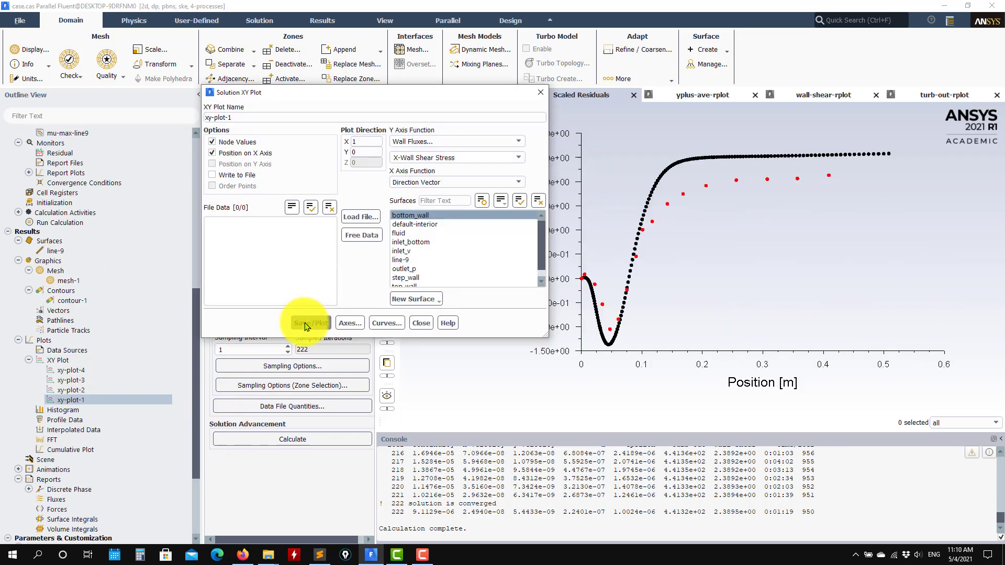
{"action": "left_click", "coordinate": [361, 217]}
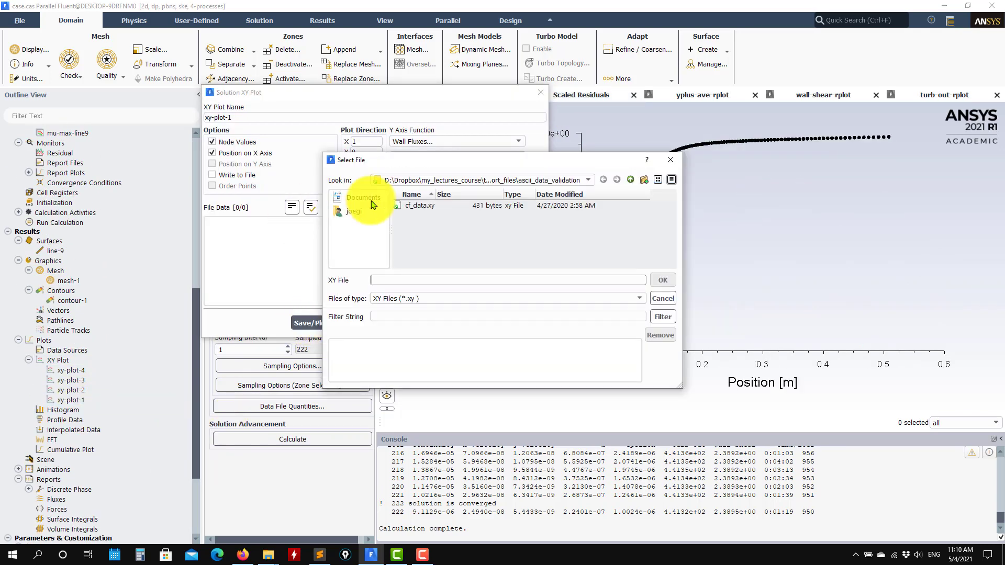
{"action": "left_click", "coordinate": [419, 205]}
{"action": "left_click", "coordinate": [656, 281]}
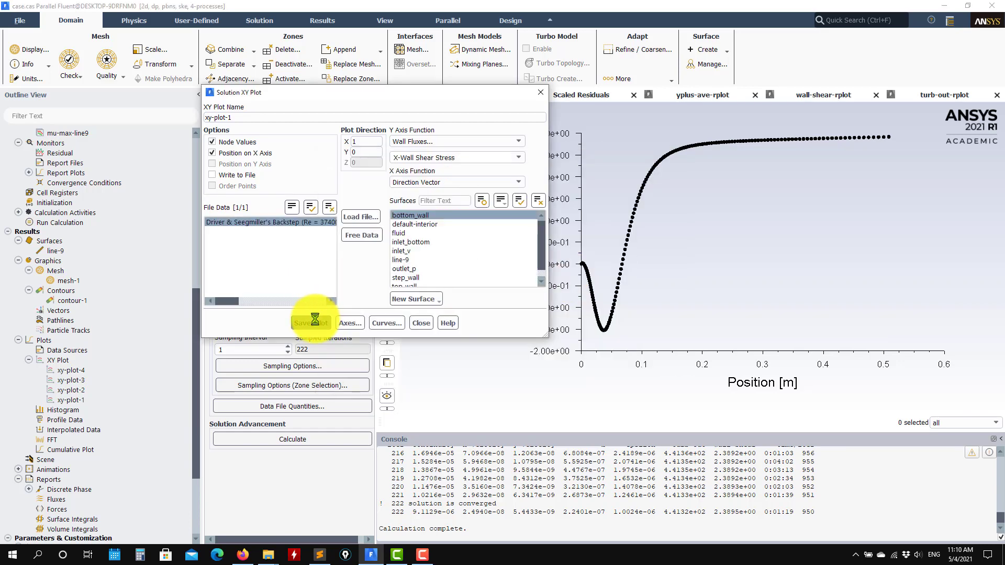
{"action": "left_click", "coordinate": [311, 323]}
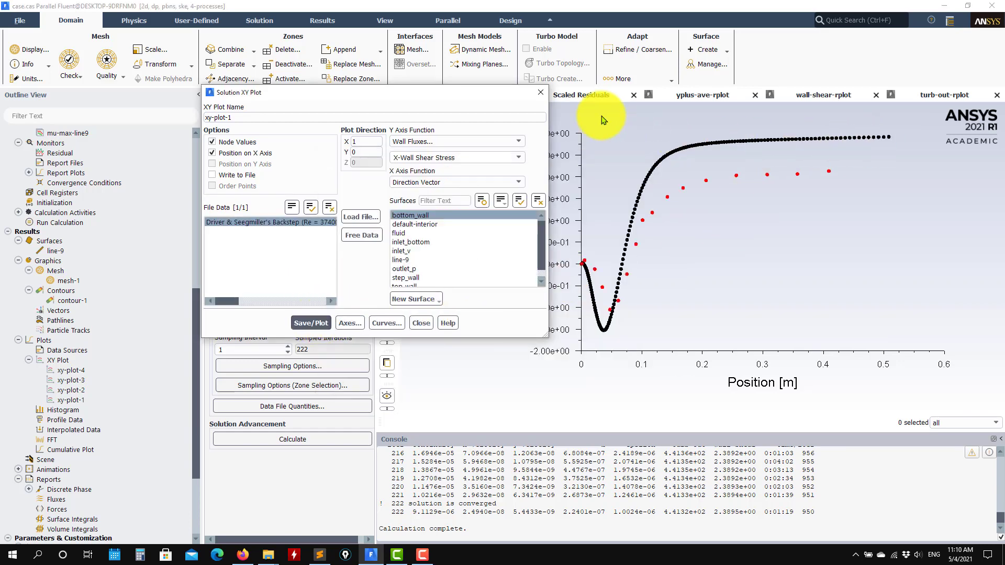
{"action": "left_click", "coordinate": [421, 323]}
Select Scalable Wall Functions as the near-wall treatment in the viscous model settings
{"action": "scroll", "coordinate": [117, 233], "scroll_direction": "up", "scroll_amount": 9}
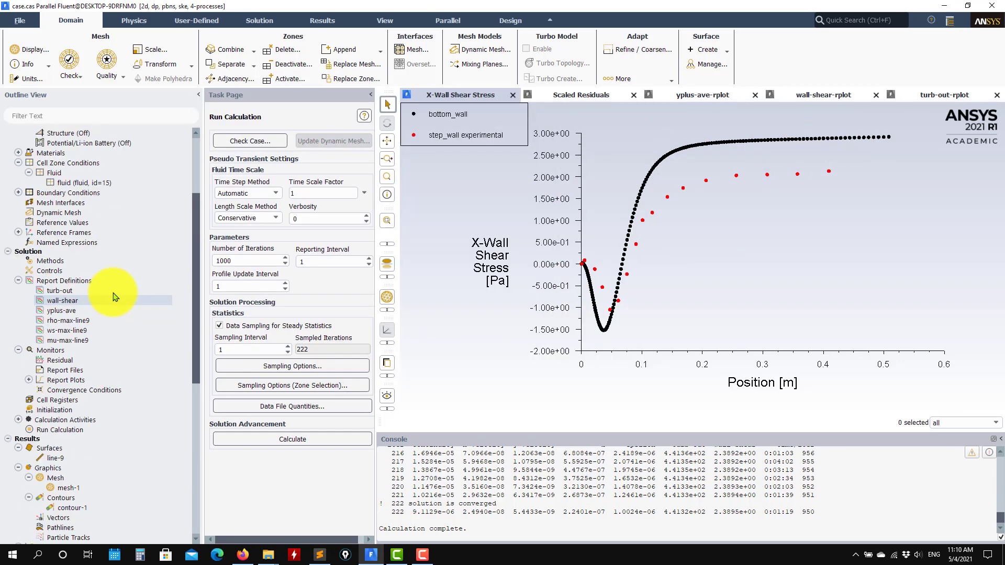
{"action": "scroll", "coordinate": [72, 256], "scroll_direction": "up", "scroll_amount": 4}
{"action": "double_click", "coordinate": [105, 181]}
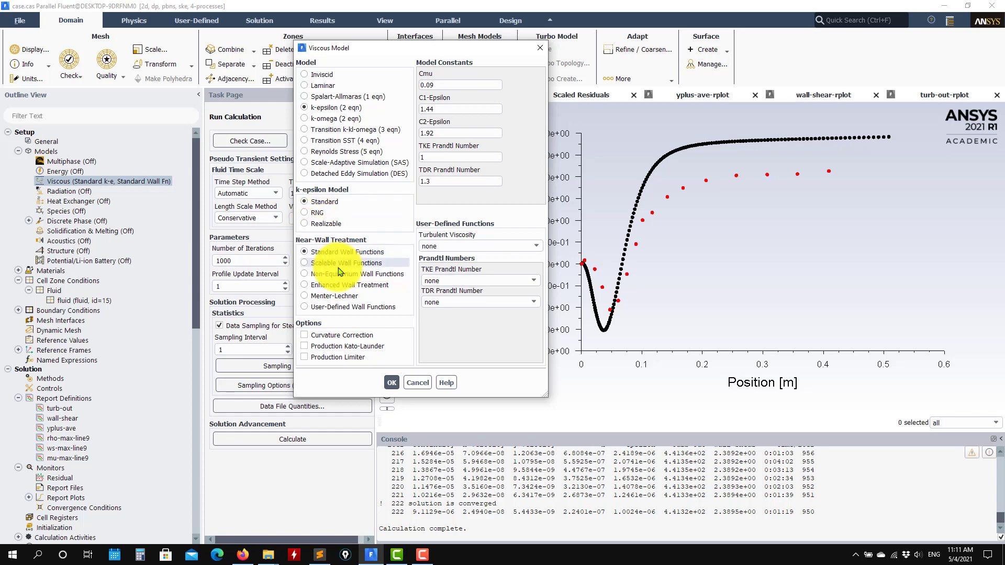
{"action": "left_click", "coordinate": [326, 263]}
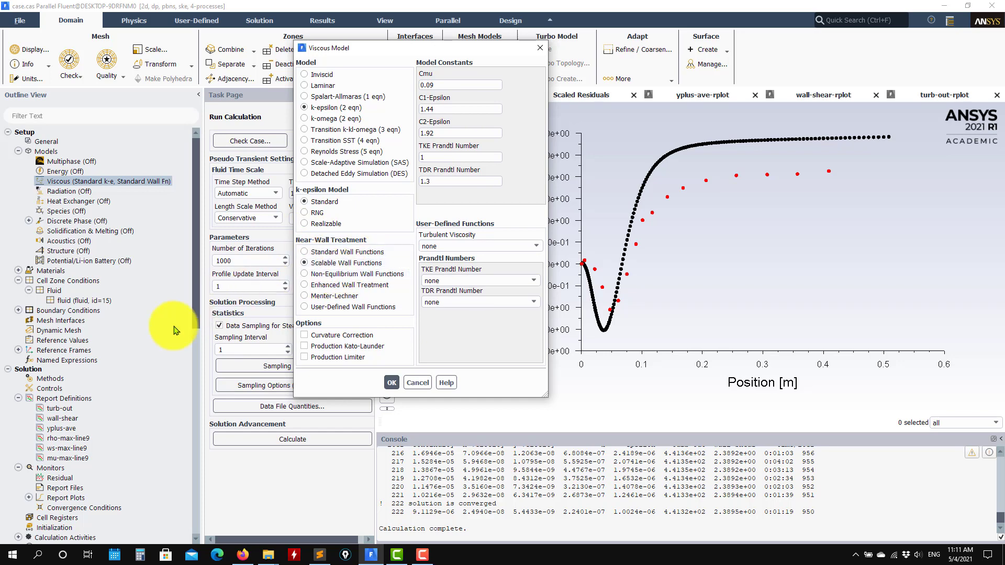
Plot uplus against yplus along line-9 using xy-plot-4
{"action": "scroll", "coordinate": [86, 385], "scroll_direction": "down", "scroll_amount": 3}
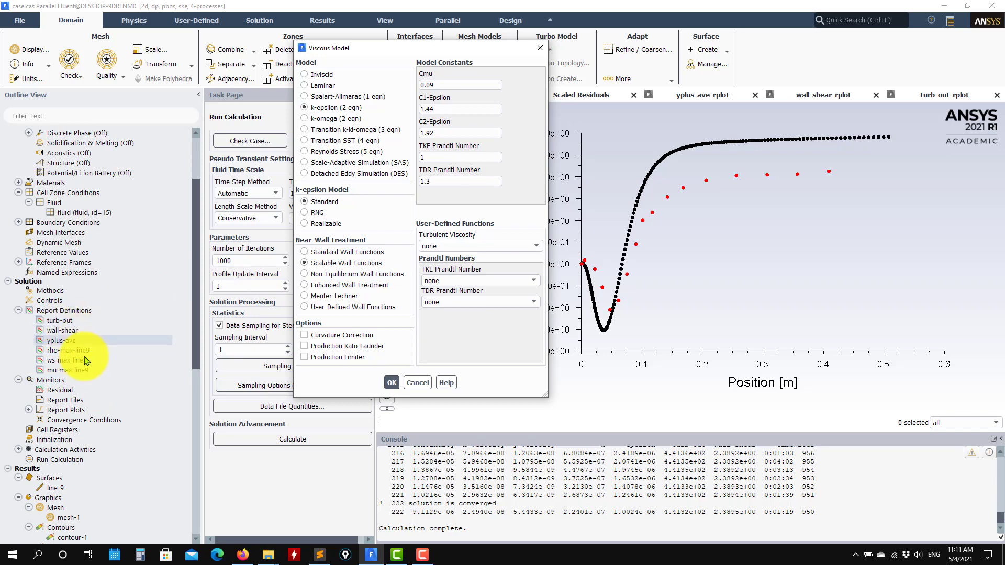
{"action": "scroll", "coordinate": [78, 424], "scroll_direction": "down", "scroll_amount": 2}
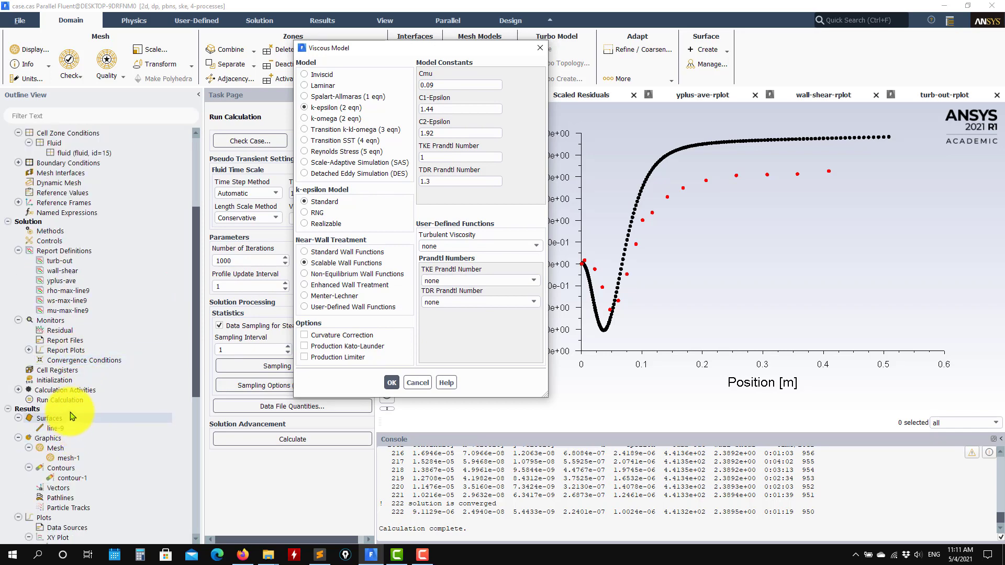
{"action": "scroll", "coordinate": [84, 405], "scroll_direction": "down", "scroll_amount": 3}
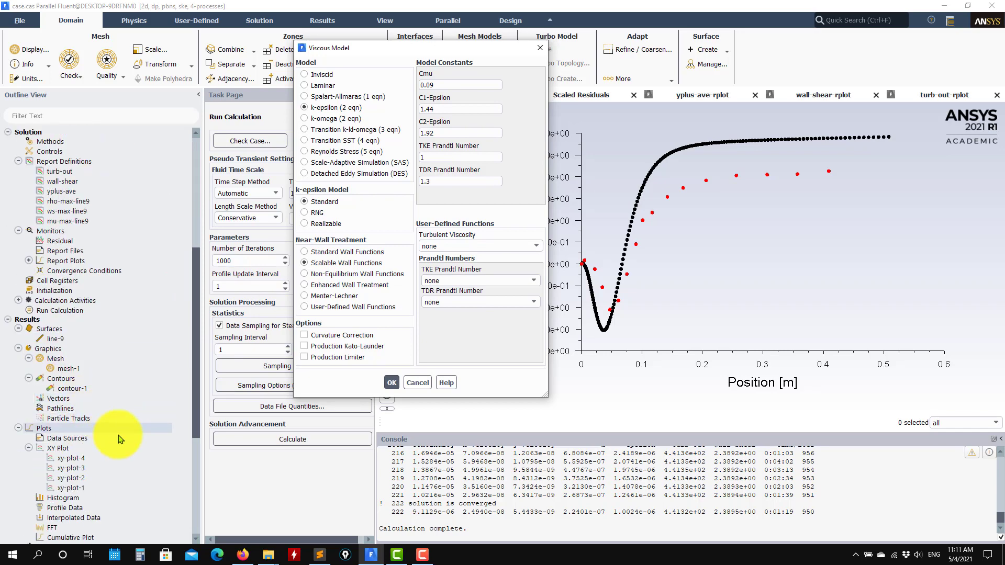
{"action": "double_click", "coordinate": [81, 458]}
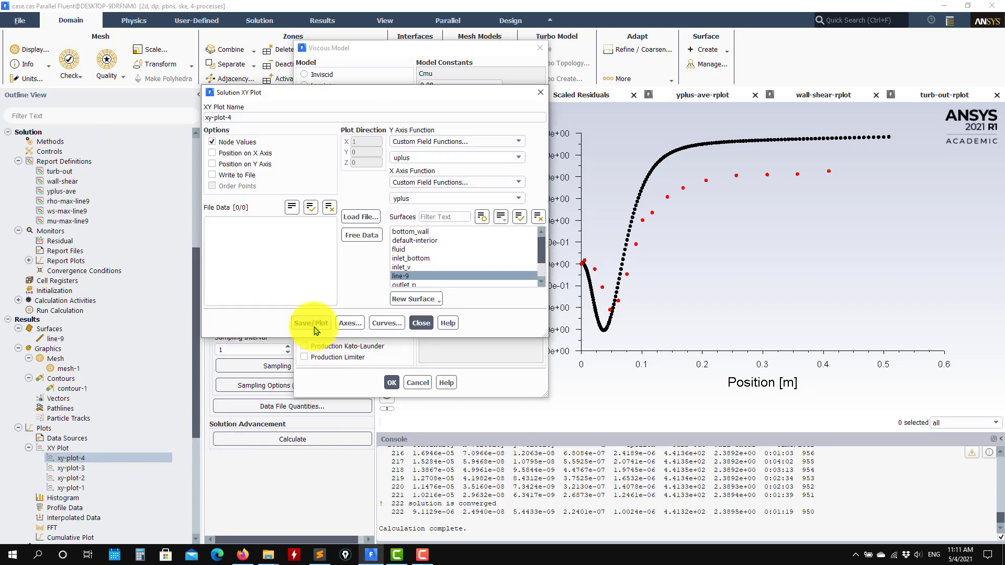
{"action": "left_click", "coordinate": [312, 323]}
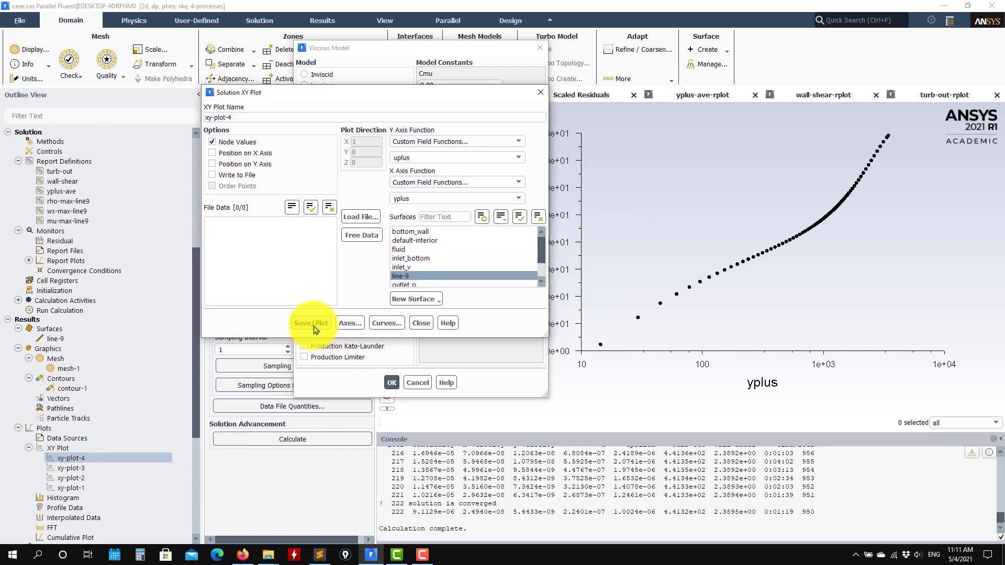
Load wall_law_log.txt and the viscous wall-law file from the law-of-the-wall data folder, replot xy-plot-4 and compare the curves
{"action": "left_click", "coordinate": [360, 217]}
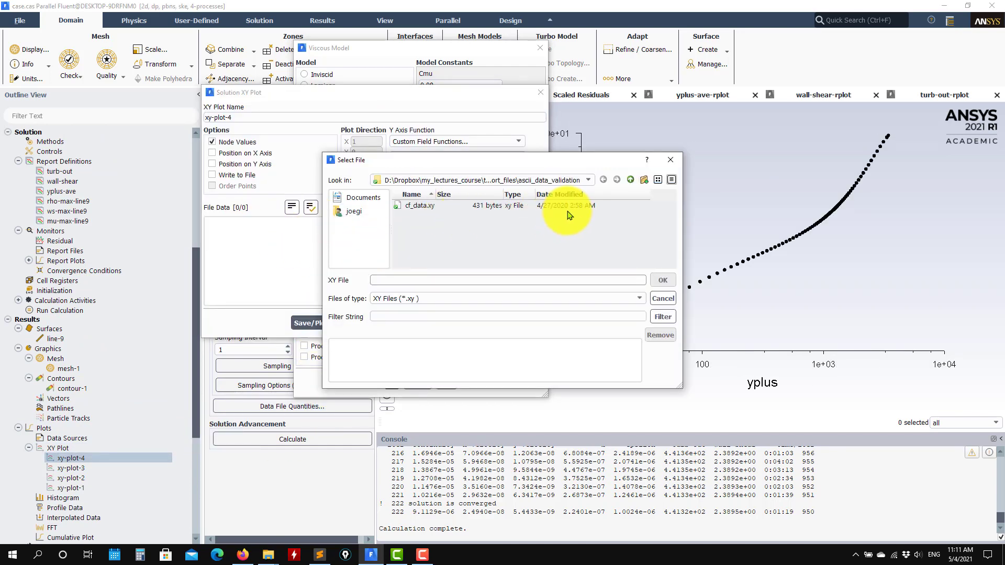
{"action": "left_click", "coordinate": [631, 179]}
{"action": "double_click", "coordinate": [466, 217]}
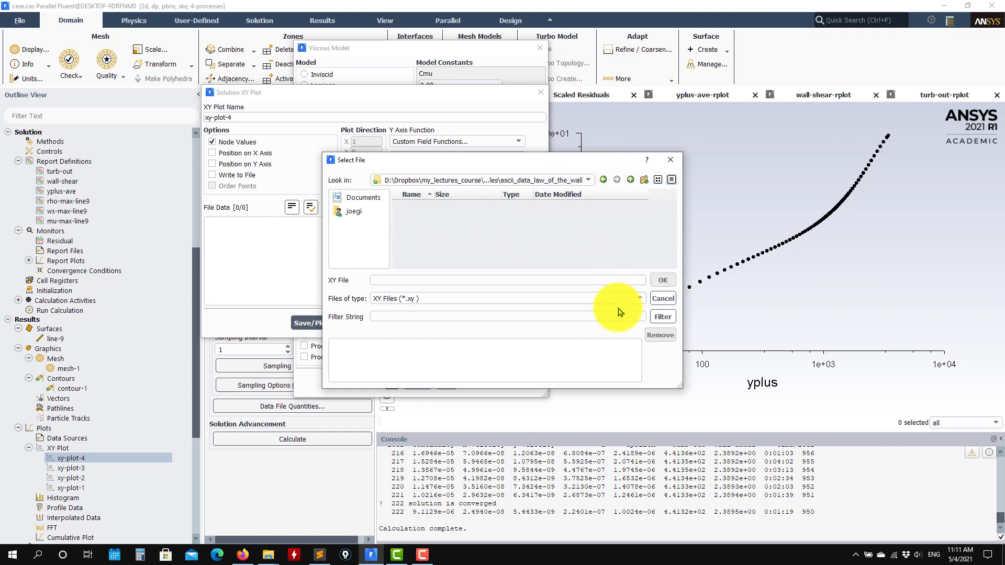
{"action": "left_click", "coordinate": [550, 299]}
{"action": "left_click", "coordinate": [397, 318]}
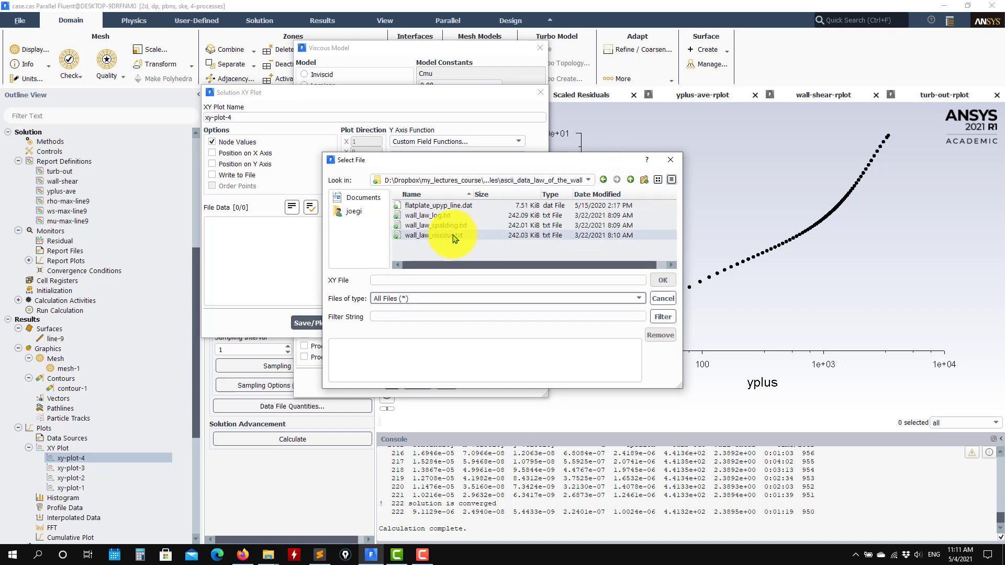
{"action": "double_click", "coordinate": [428, 215]}
{"action": "left_click", "coordinate": [663, 280]}
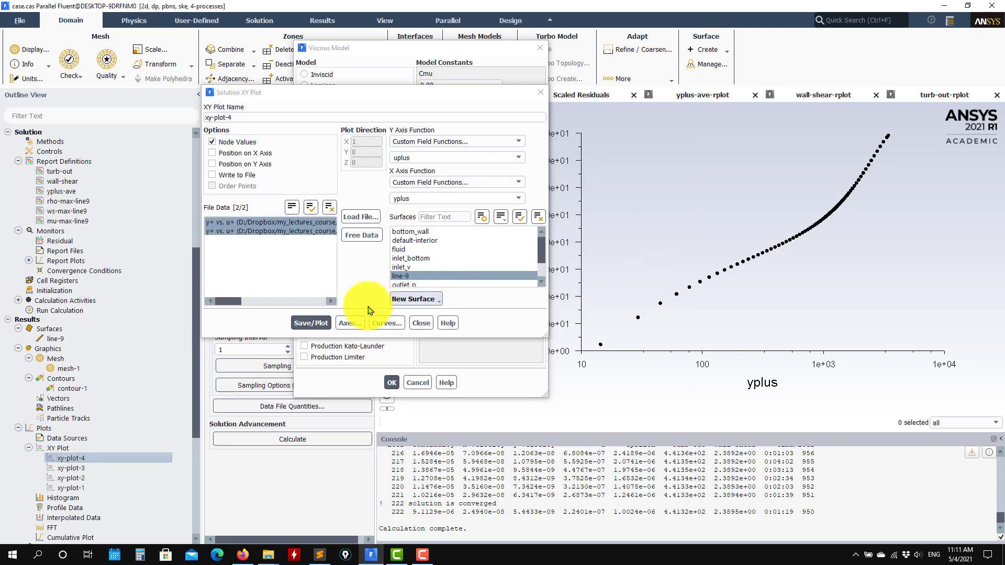
{"action": "left_click", "coordinate": [311, 323]}
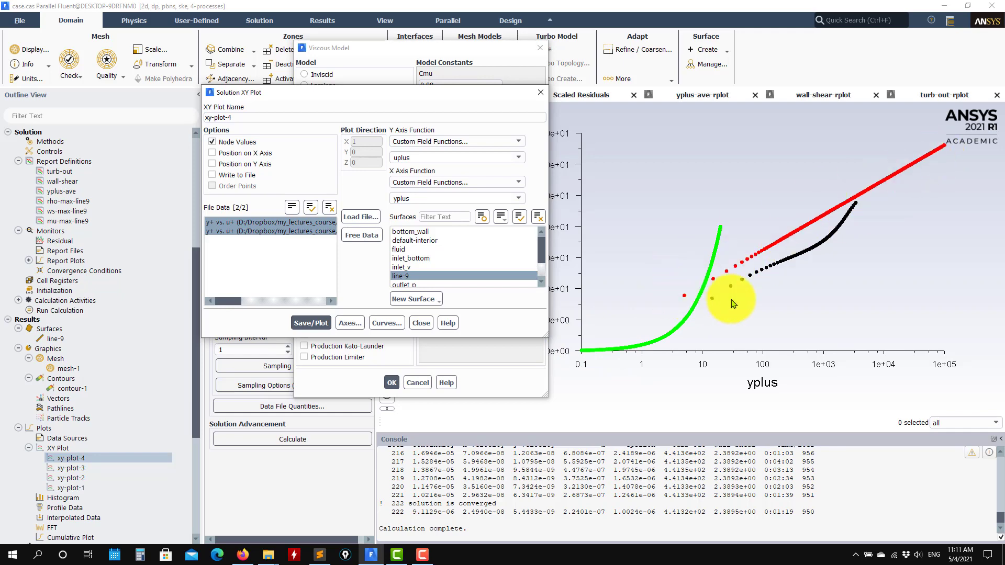
{"action": "left_click", "coordinate": [421, 323]}
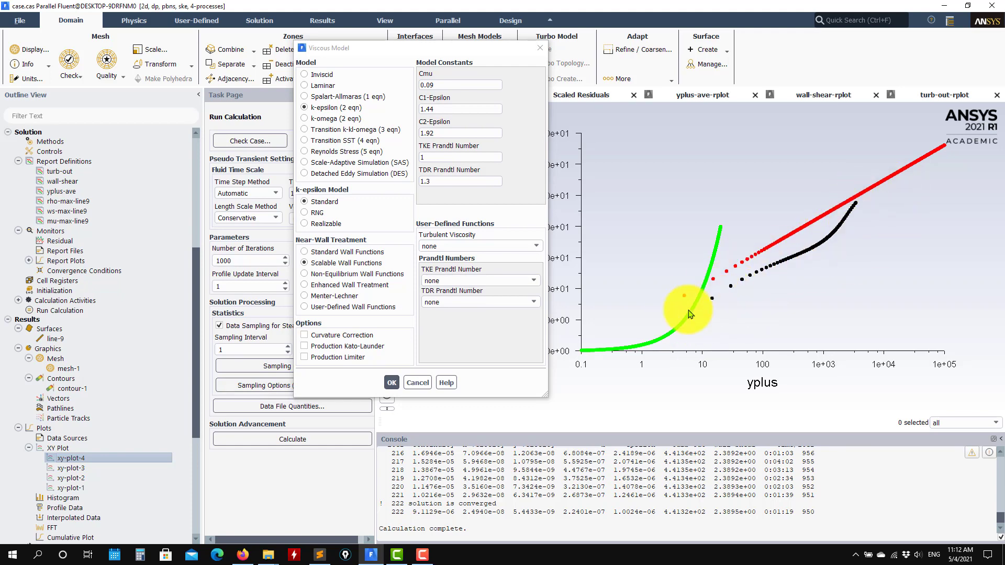
Set the near-wall treatment of the standard k-epsilon model to Scalable Wall Functions and apply the viscous model settings
{"action": "left_click", "coordinate": [417, 384]}
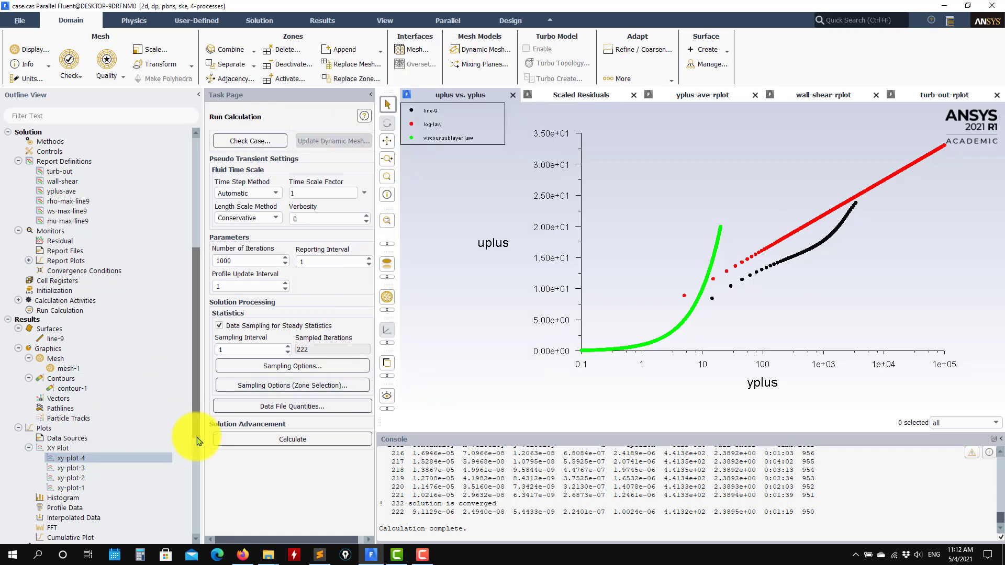
{"action": "scroll", "coordinate": [157, 324], "scroll_direction": "up", "scroll_amount": 8}
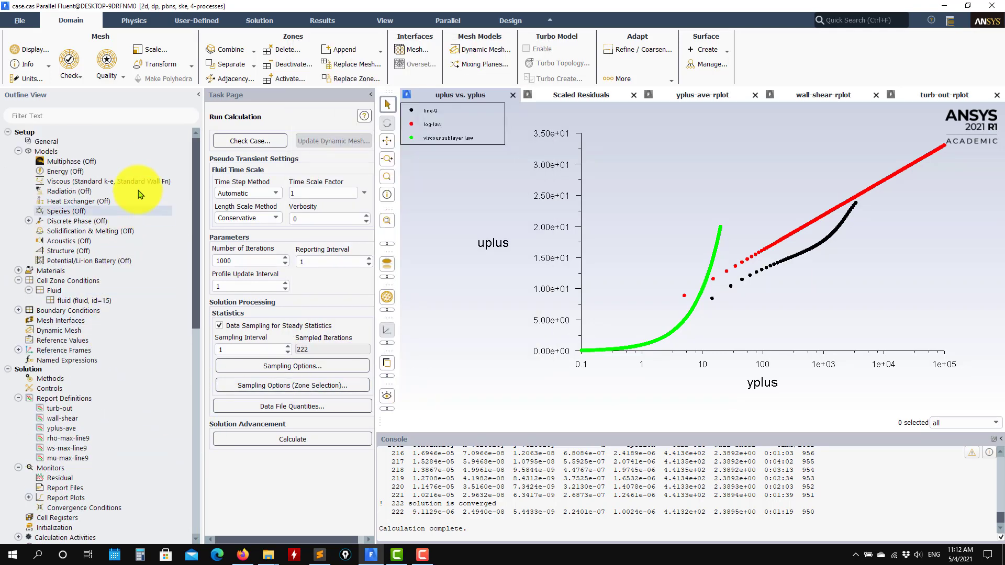
{"action": "double_click", "coordinate": [141, 181]}
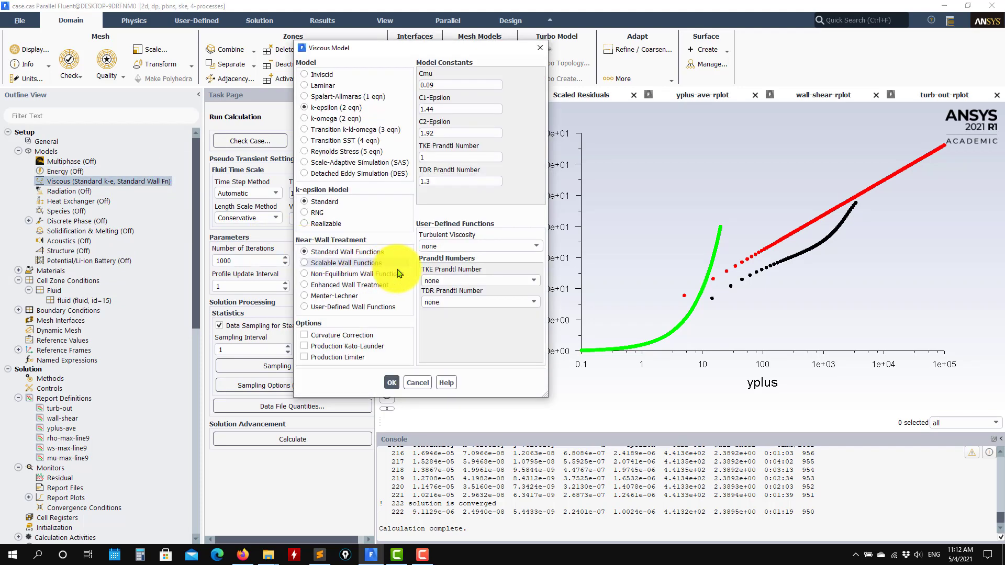
{"action": "left_click", "coordinate": [333, 263]}
{"action": "left_click", "coordinate": [391, 382]}
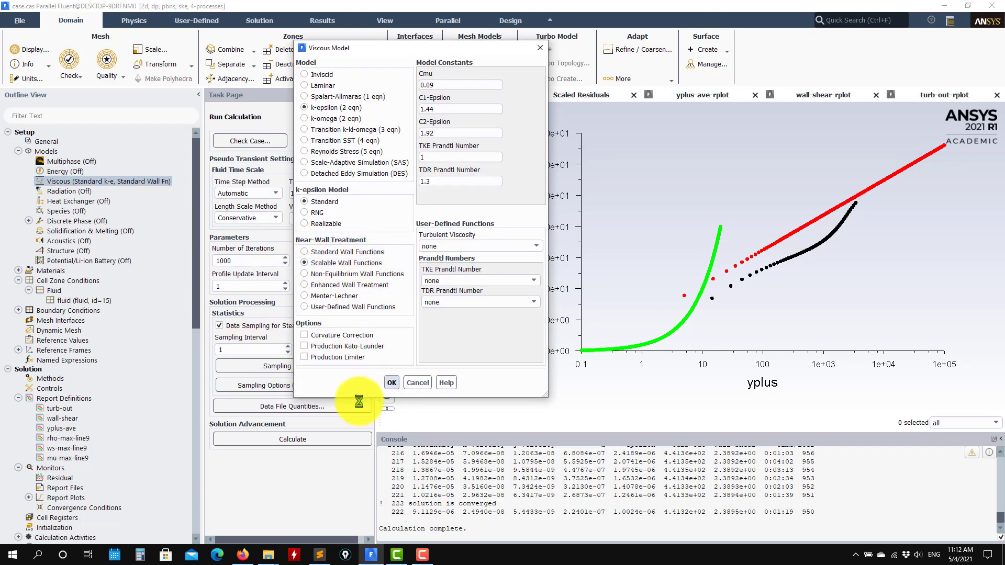
Run the calculation with the scalable wall functions and monitor convergence in the scaled residuals plot
{"action": "left_click", "coordinate": [305, 439]}
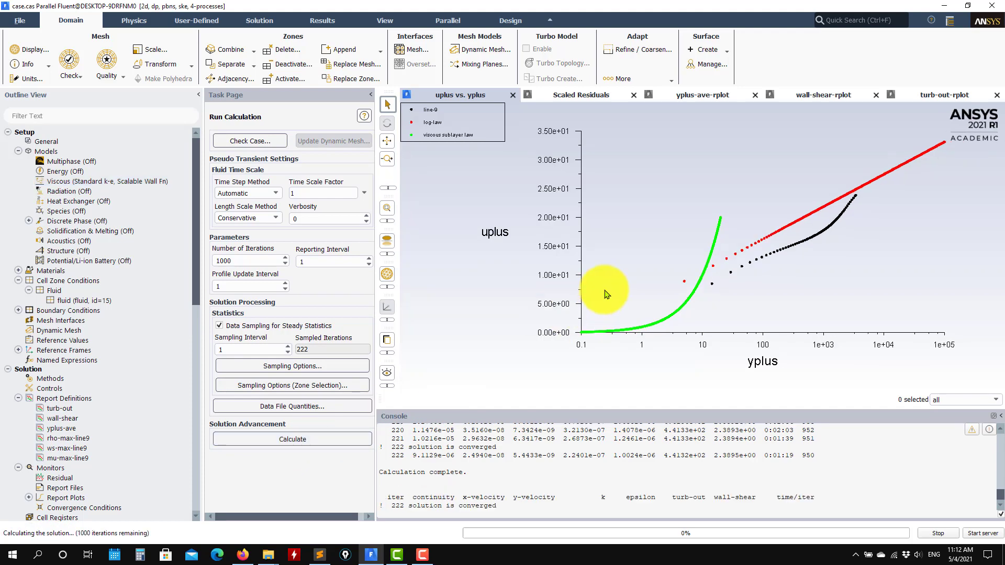
{"action": "left_click", "coordinate": [580, 96]}
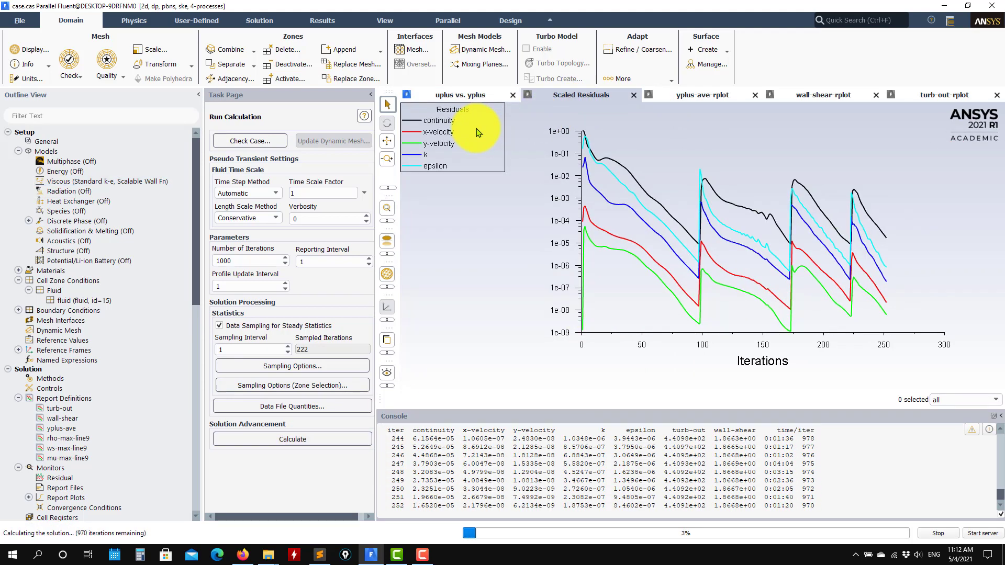
{"action": "left_click", "coordinate": [535, 293]}
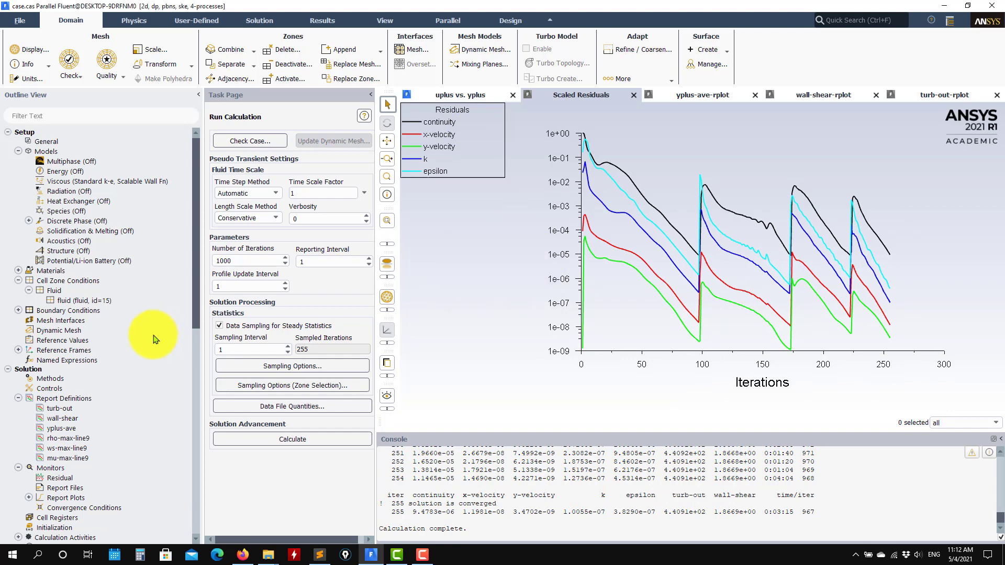
Replot the X-wall shear stress along bottom_wall with xy-plot-1 for the scalable wall function solution
{"action": "scroll", "coordinate": [100, 340], "scroll_direction": "down", "scroll_amount": 10}
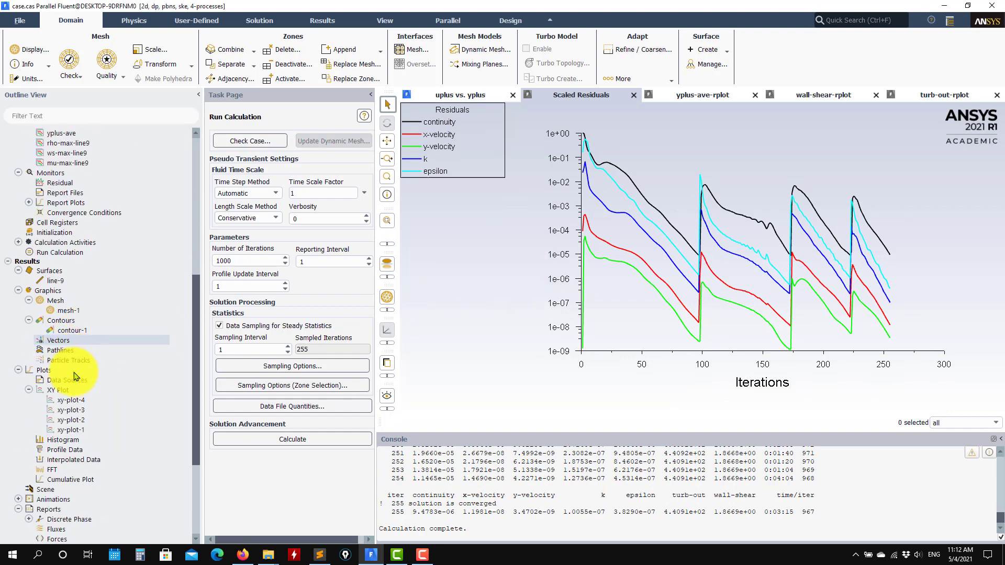
{"action": "double_click", "coordinate": [63, 430]}
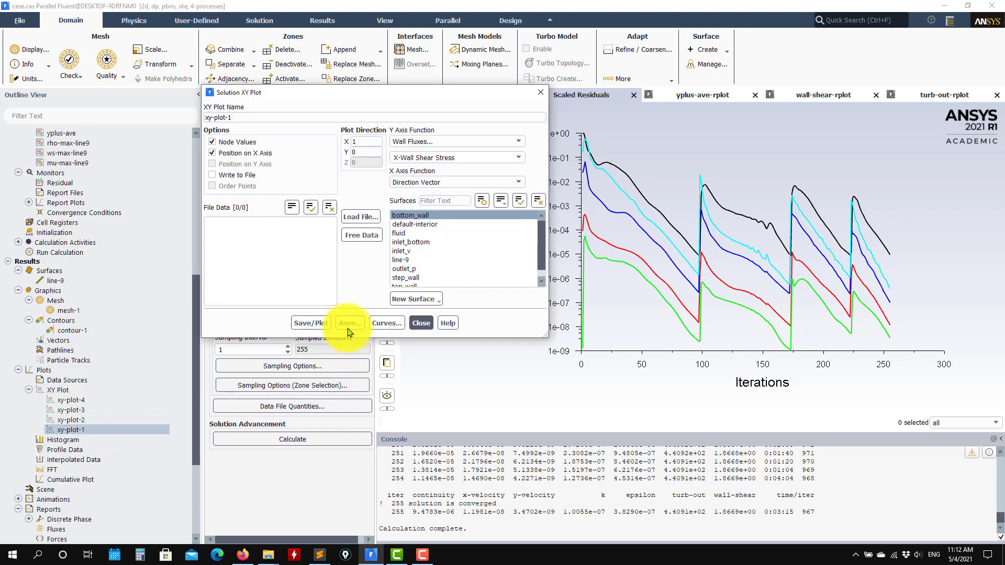
{"action": "left_click", "coordinate": [312, 323]}
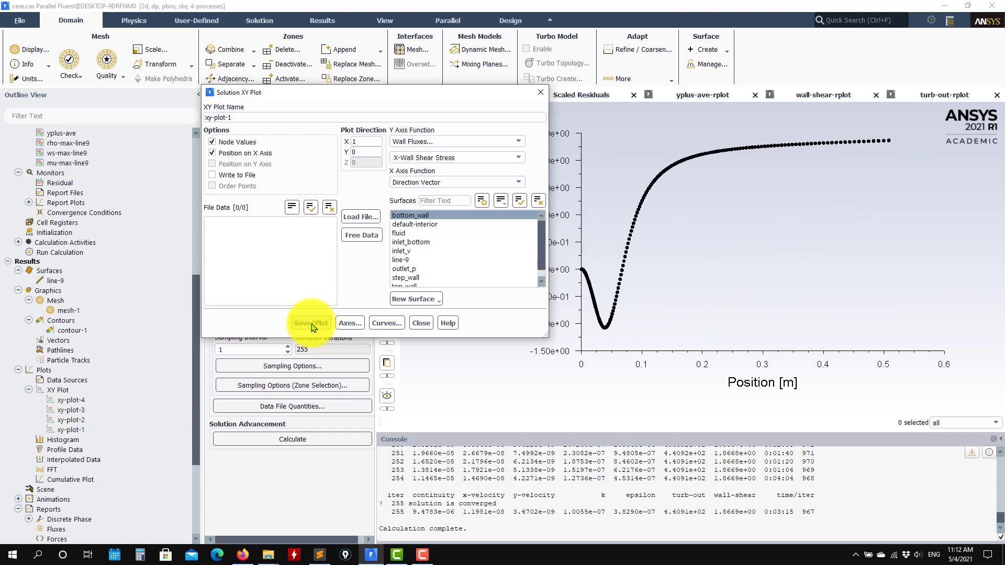
Load cf_data.xy from the ascii_data_validation folder into xy-plot-1 and replot to compare the wall shear stress with experiment
{"action": "left_click", "coordinate": [360, 217]}
{"action": "left_click", "coordinate": [631, 180]}
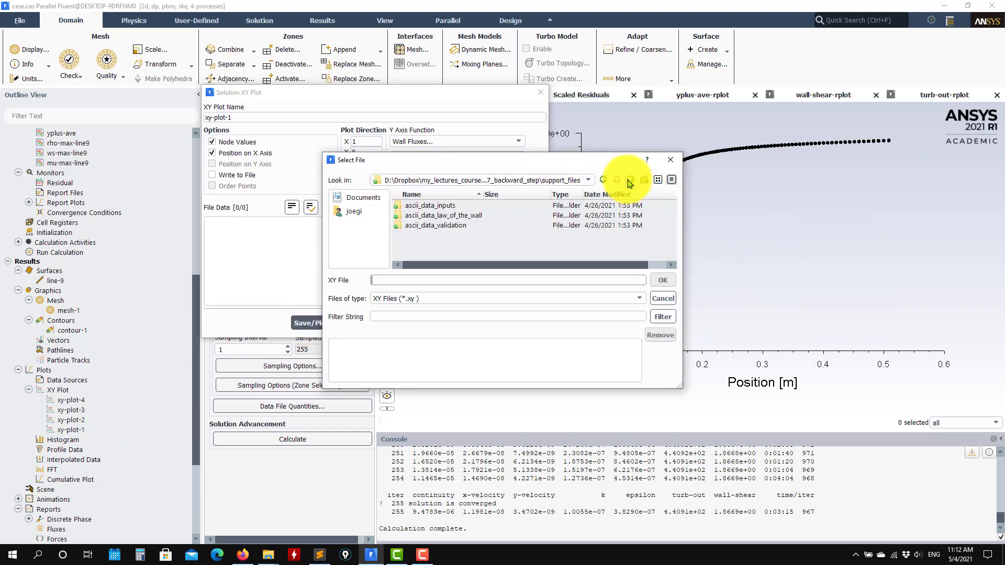
{"action": "double_click", "coordinate": [448, 226]}
{"action": "double_click", "coordinate": [420, 205]}
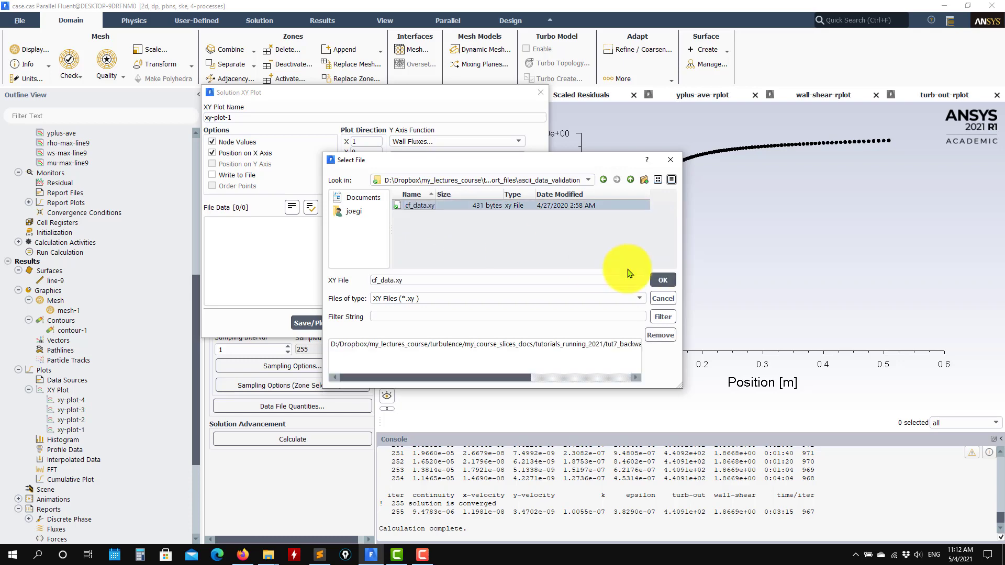
{"action": "left_click", "coordinate": [663, 279]}
{"action": "left_click", "coordinate": [296, 323]}
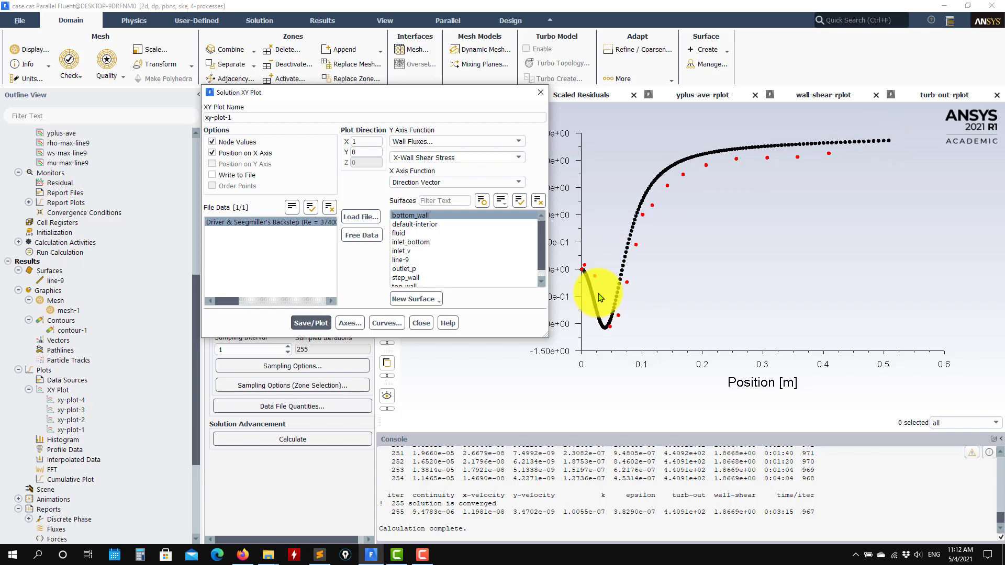
{"action": "left_click", "coordinate": [421, 323]}
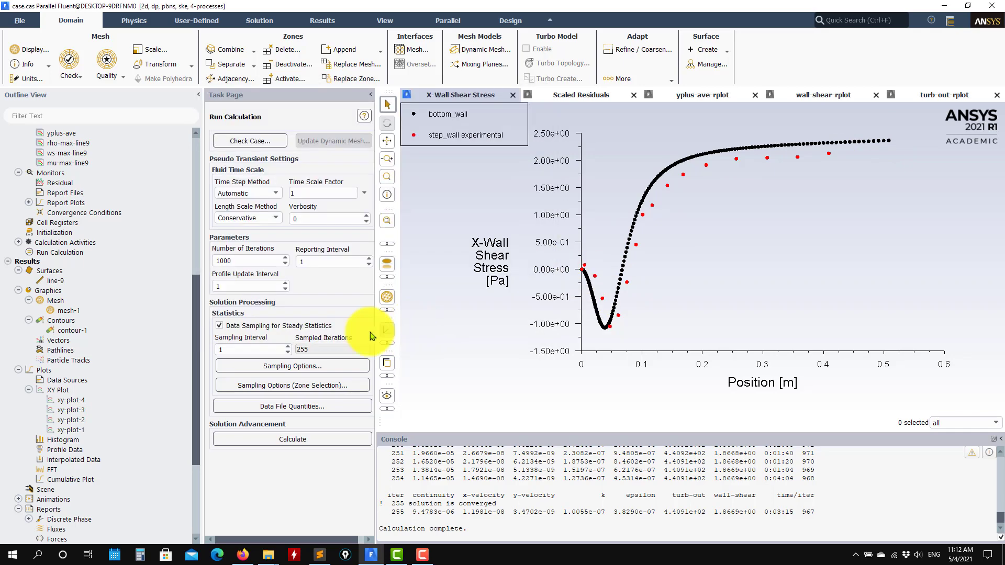
Plot uplus against yplus along line-9 with xy-plot-4 and overlay the Spalding law from wall_law_spalding.txt in the ascii_data_law_of_the_wall folder
{"action": "double_click", "coordinate": [73, 401]}
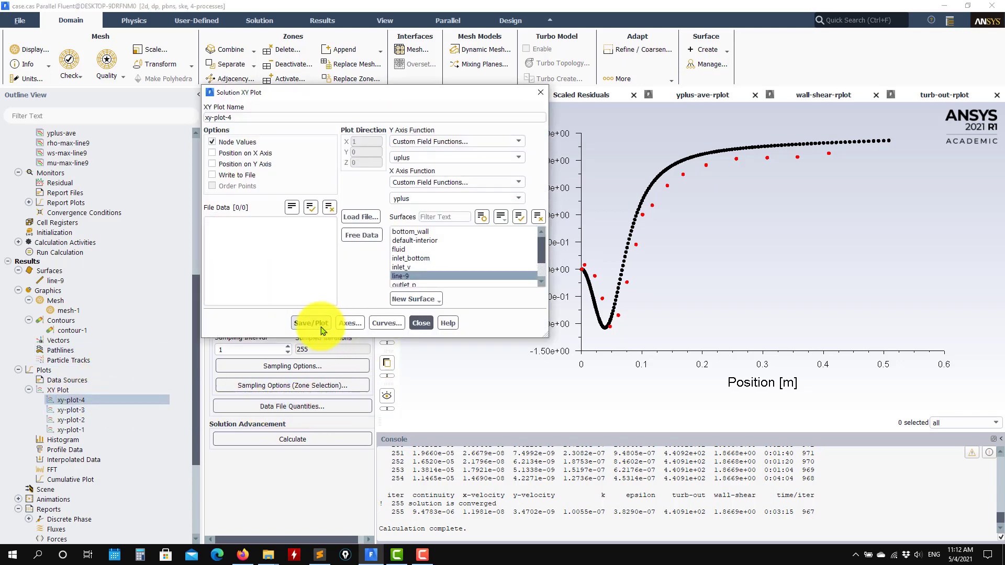
{"action": "left_click", "coordinate": [312, 324]}
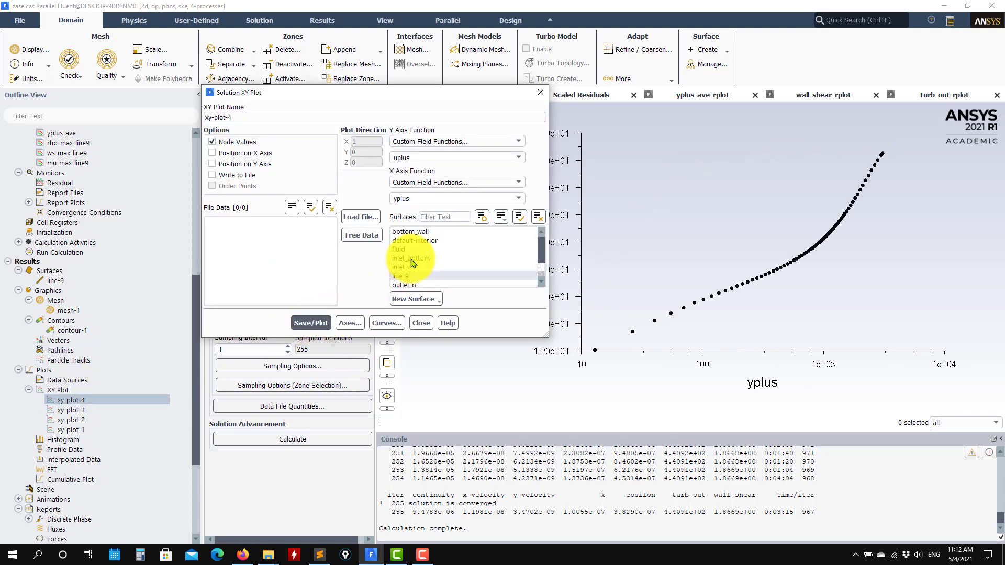
{"action": "left_click", "coordinate": [370, 220]}
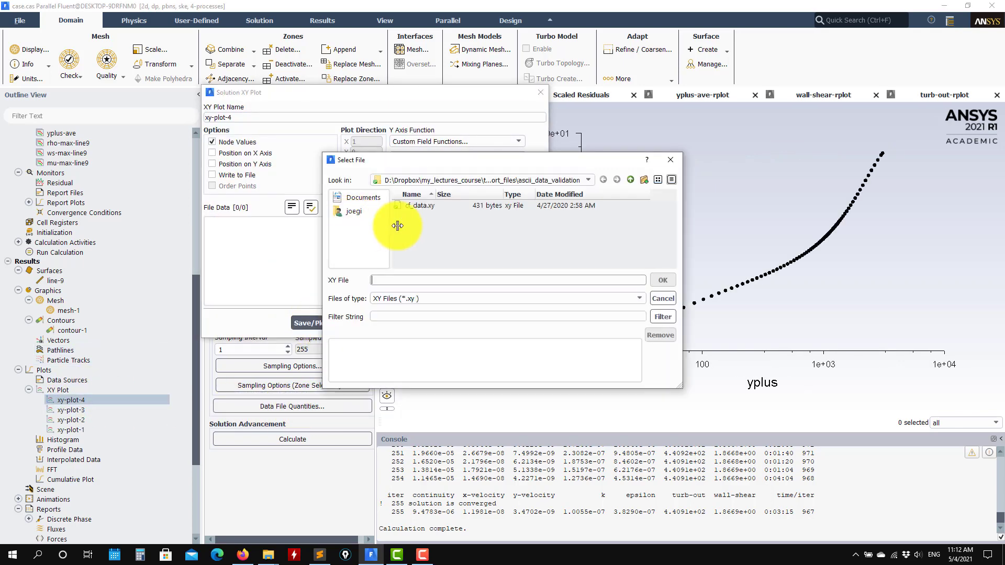
{"action": "left_click", "coordinate": [631, 180]}
{"action": "double_click", "coordinate": [450, 215]}
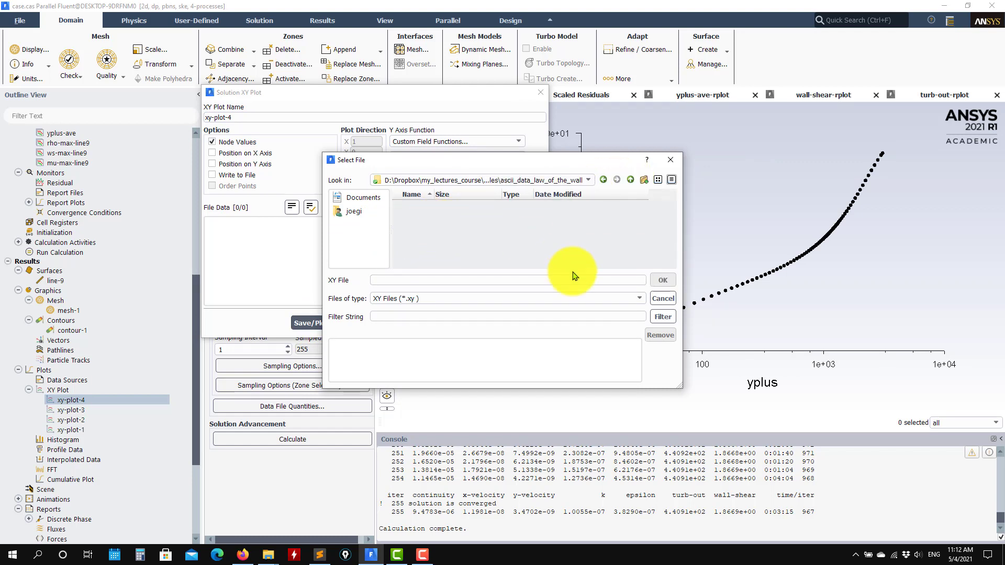
{"action": "left_click", "coordinate": [602, 298]}
{"action": "left_click", "coordinate": [400, 317]}
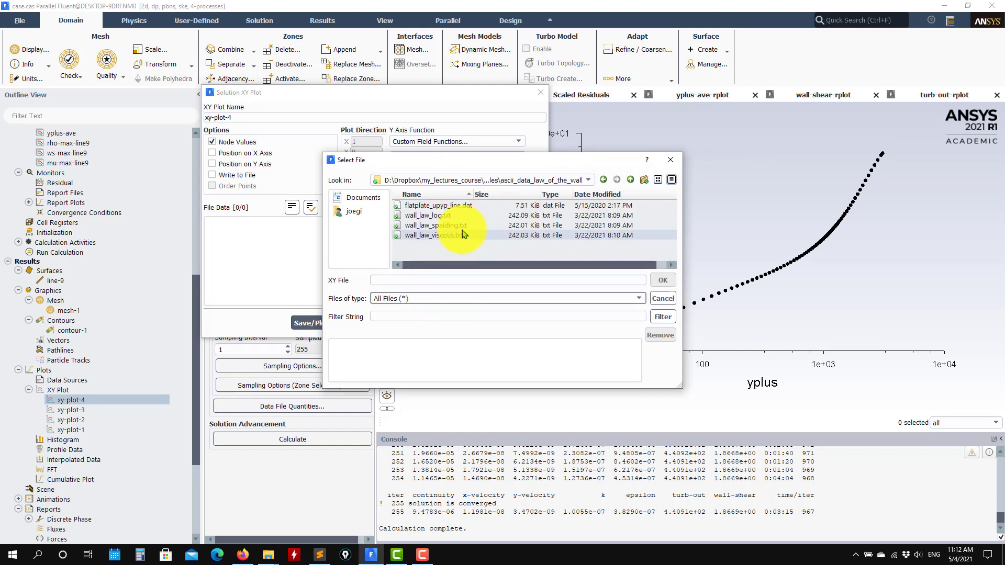
{"action": "left_click", "coordinate": [440, 225]}
{"action": "left_click", "coordinate": [663, 280]}
{"action": "left_click", "coordinate": [309, 324]}
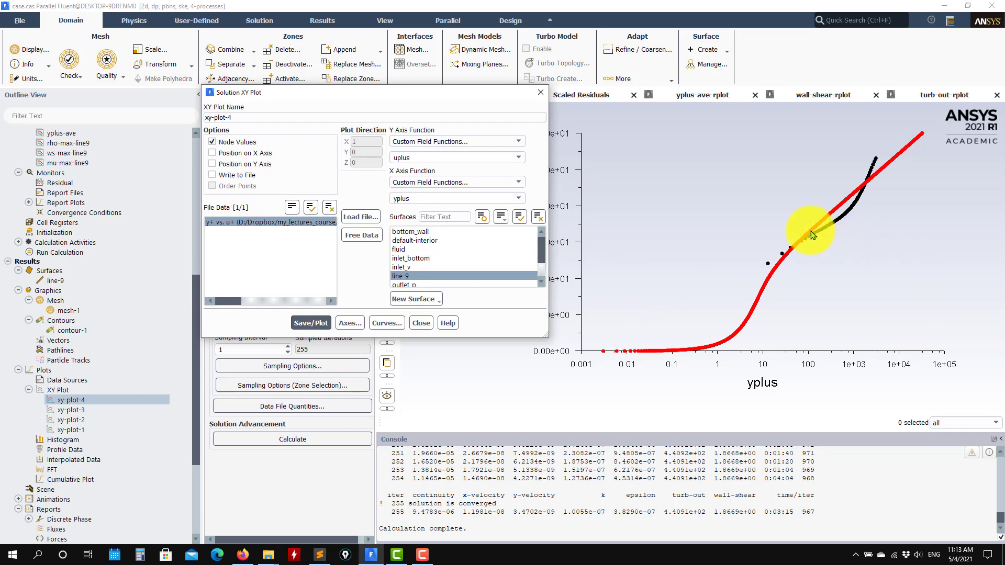
{"action": "left_click", "coordinate": [419, 323]}
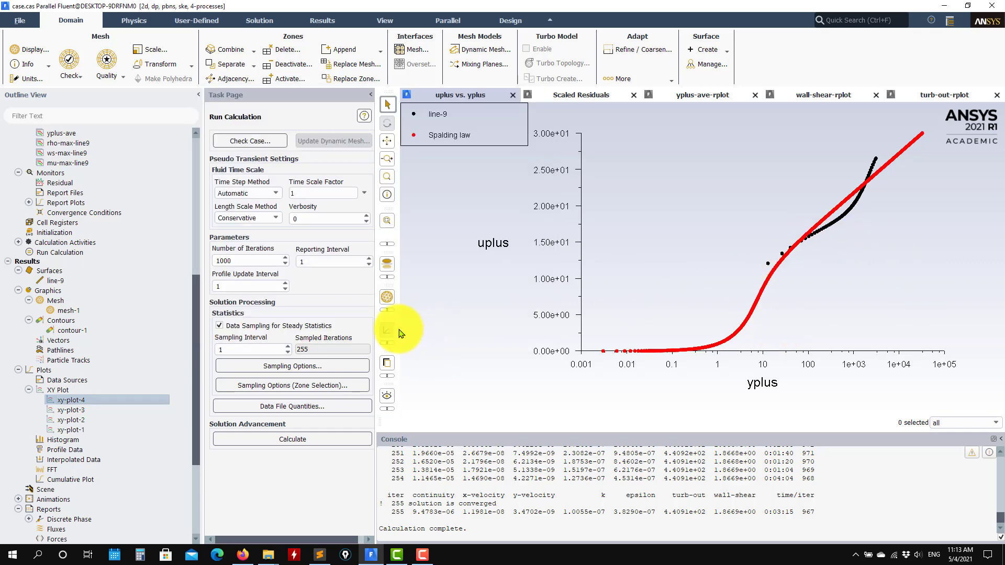
Change the near-wall treatment of the standard k-epsilon model to Non-Equilibrium Wall Functions and apply it
{"action": "scroll", "coordinate": [146, 299], "scroll_direction": "up", "scroll_amount": 10}
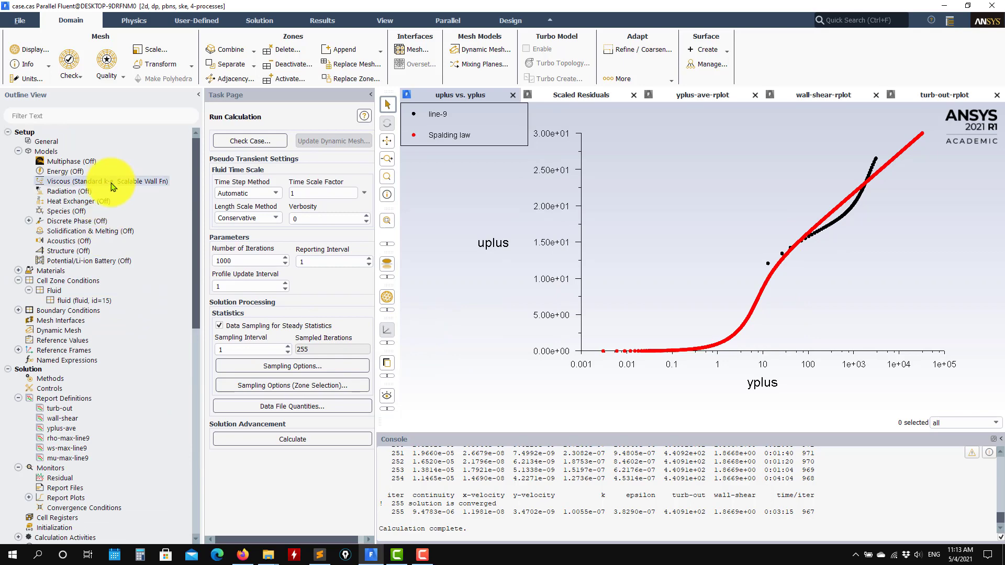
{"action": "double_click", "coordinate": [104, 181]}
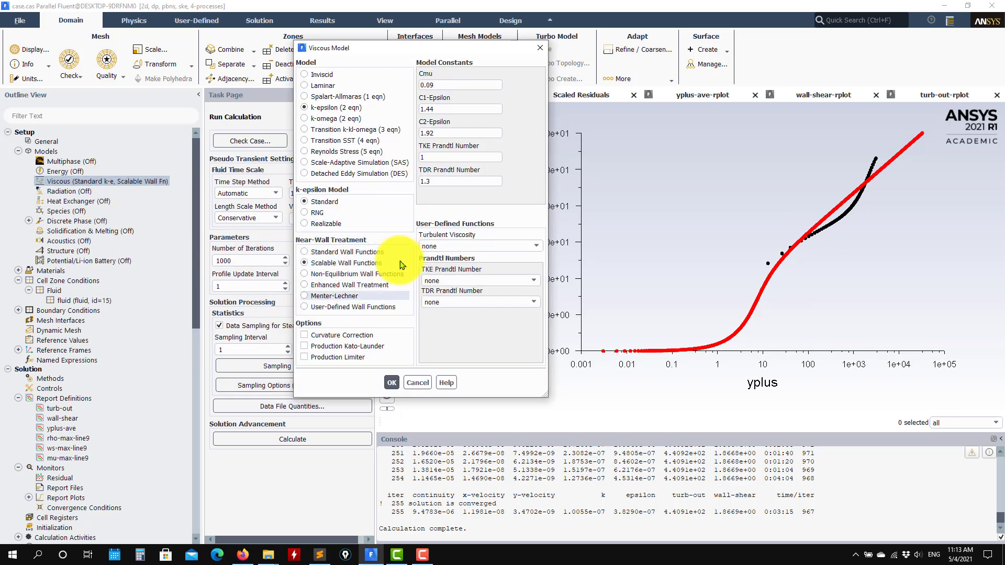
{"action": "left_click", "coordinate": [328, 285]}
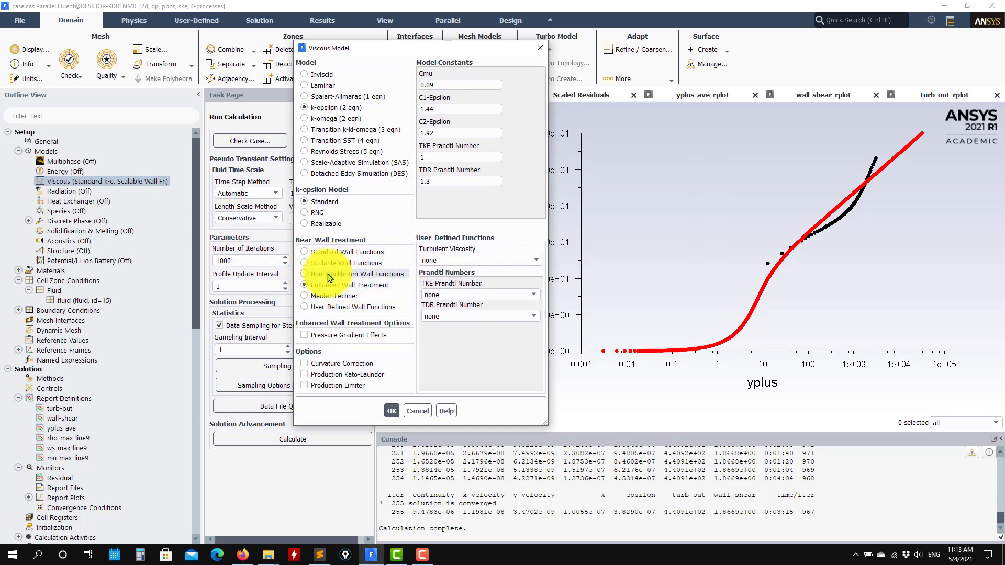
{"action": "left_click", "coordinate": [346, 275]}
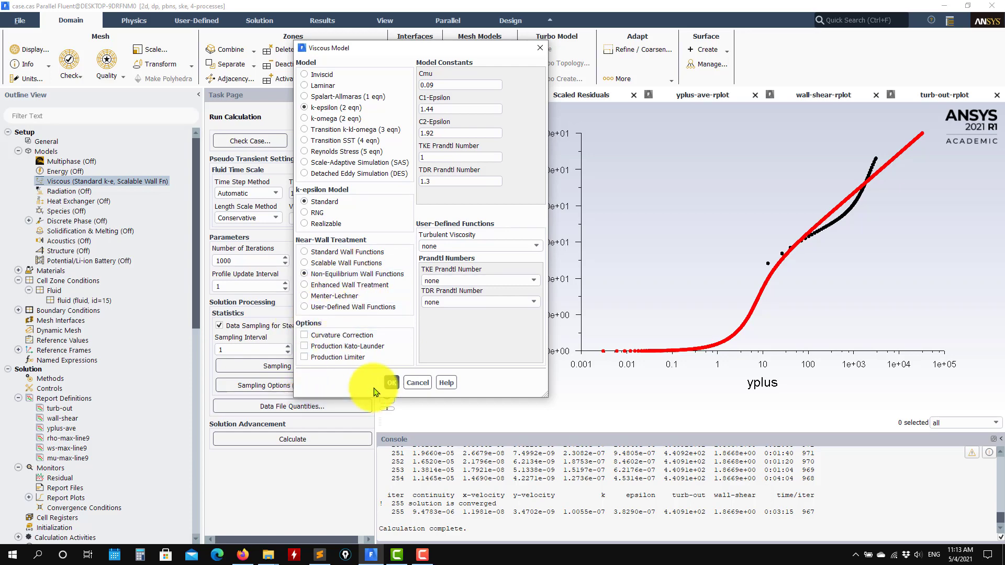
{"action": "left_click", "coordinate": [392, 383]}
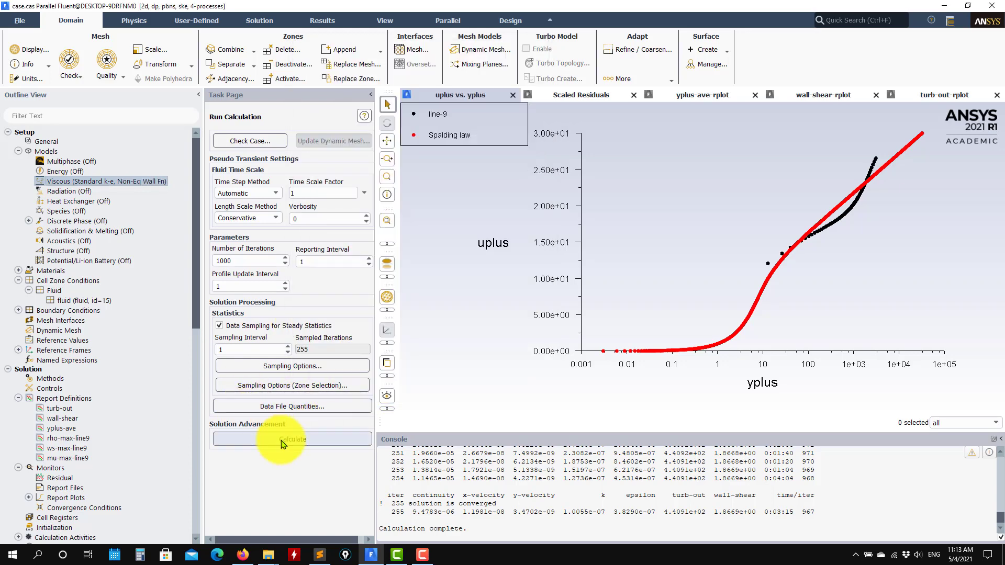
Run the calculation with the non-equilibrium wall functions and follow the scaled residuals until it completes
{"action": "left_click", "coordinate": [283, 440]}
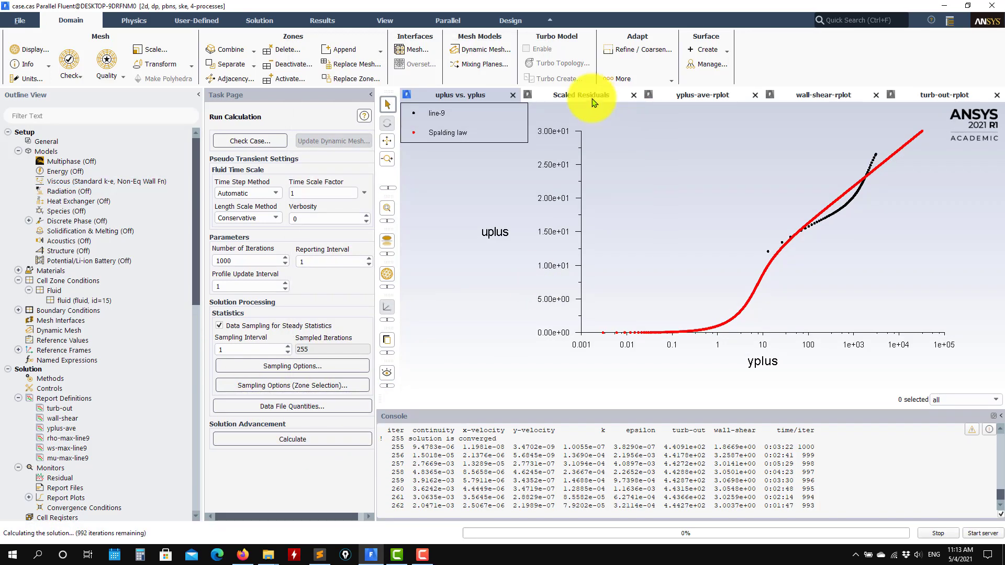
{"action": "left_click", "coordinate": [568, 94]}
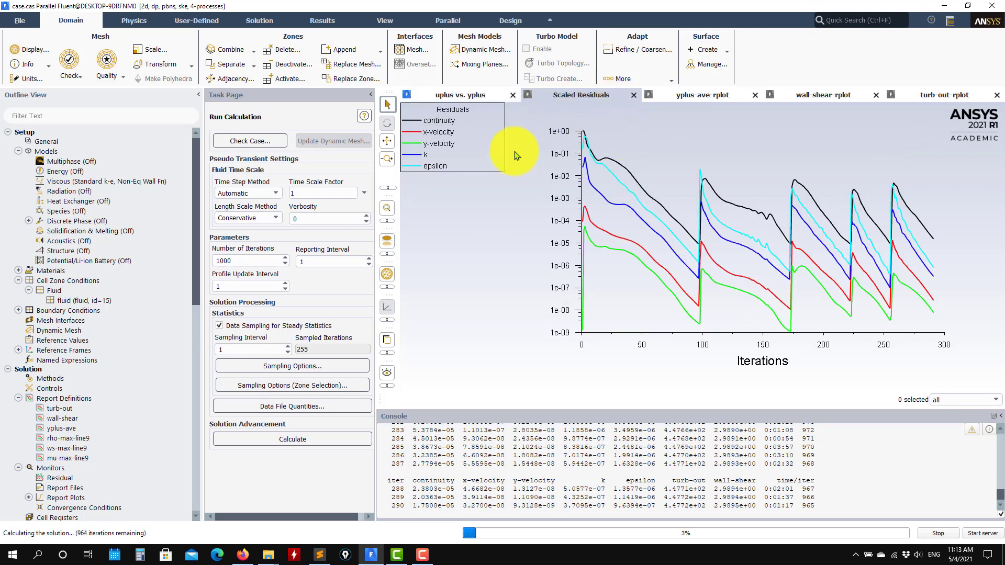
{"action": "left_click", "coordinate": [522, 287]}
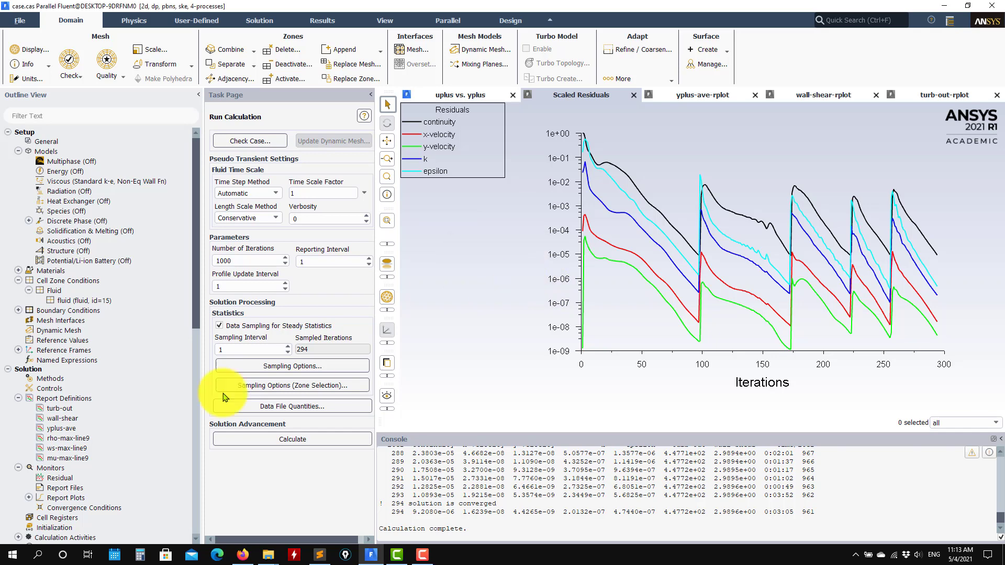
Replot the X-wall shear stress along bottom_wall with xy-plot-1 for the non-equilibrium wall function solution
{"action": "scroll", "coordinate": [85, 404], "scroll_direction": "down", "scroll_amount": 11}
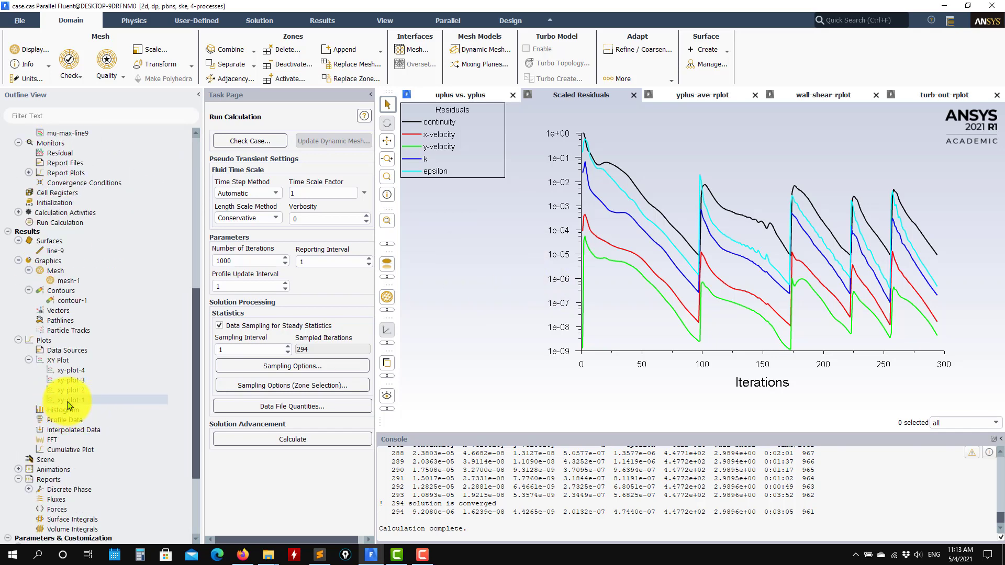
{"action": "double_click", "coordinate": [87, 401]}
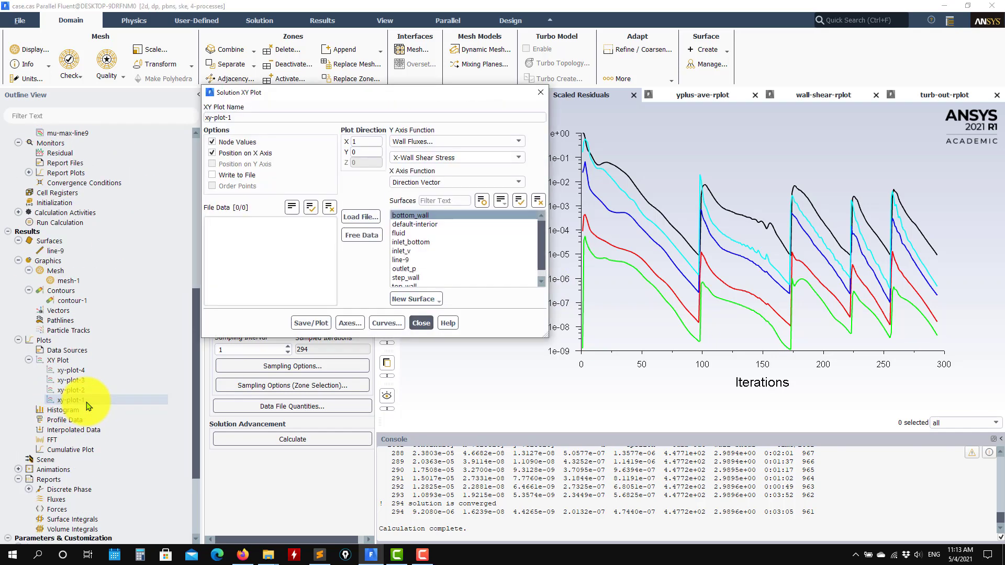
{"action": "left_click", "coordinate": [311, 323]}
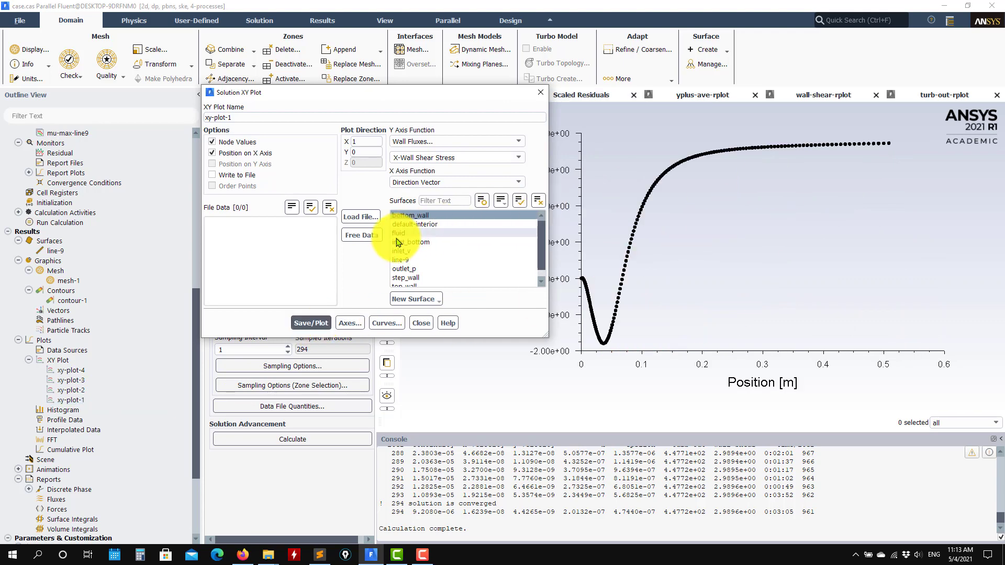
Overlay the experimental data from cf_data.xy in the ascii_data_validation folder on the xy-plot-1 wall shear stress curve
{"action": "left_click", "coordinate": [362, 217]}
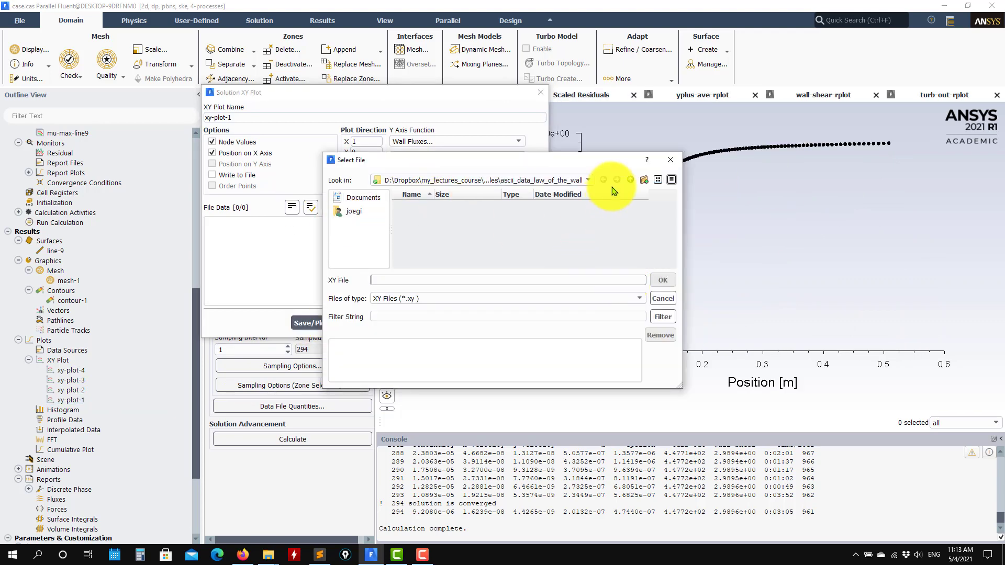
{"action": "left_click", "coordinate": [630, 180]}
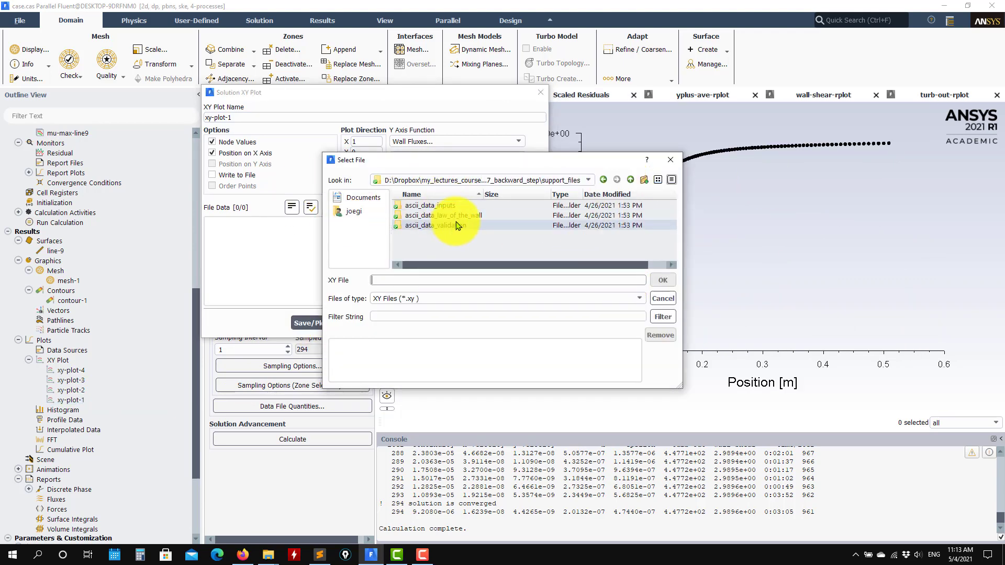
{"action": "double_click", "coordinate": [457, 225]}
{"action": "left_click", "coordinate": [422, 206]}
{"action": "left_click", "coordinate": [663, 280]}
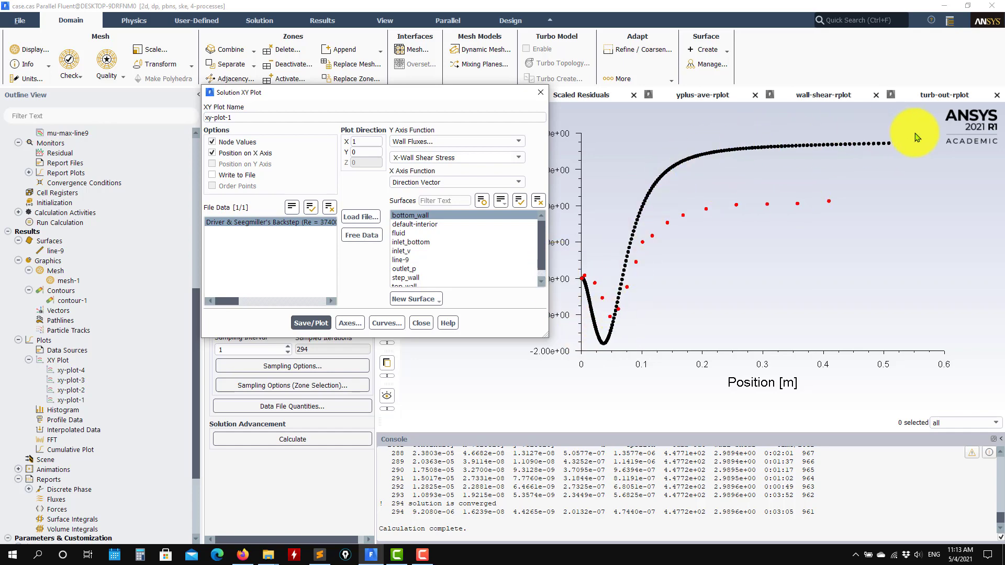
Switch the k-epsilon model from Standard to RNG, keeping Non-Equilibrium Wall Functions, and apply it
{"action": "left_click", "coordinate": [420, 323]}
{"action": "scroll", "coordinate": [99, 307], "scroll_direction": "up", "scroll_amount": 10}
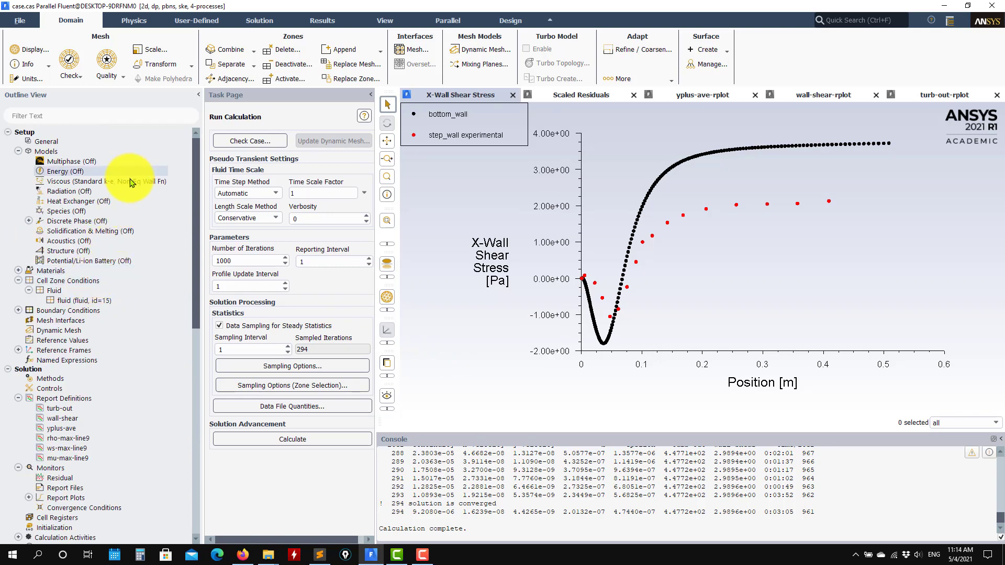
{"action": "double_click", "coordinate": [127, 183]}
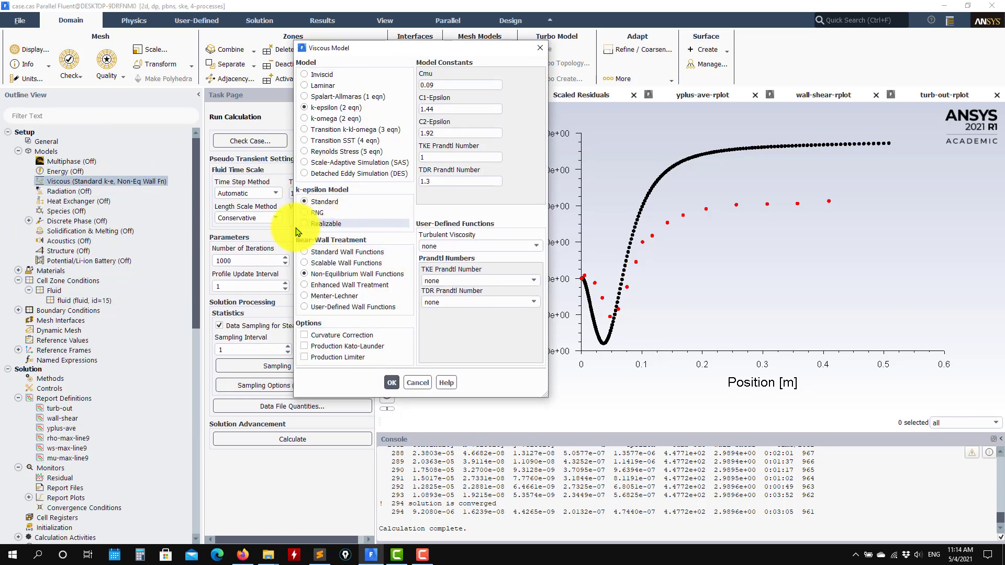
{"action": "left_click", "coordinate": [305, 224]}
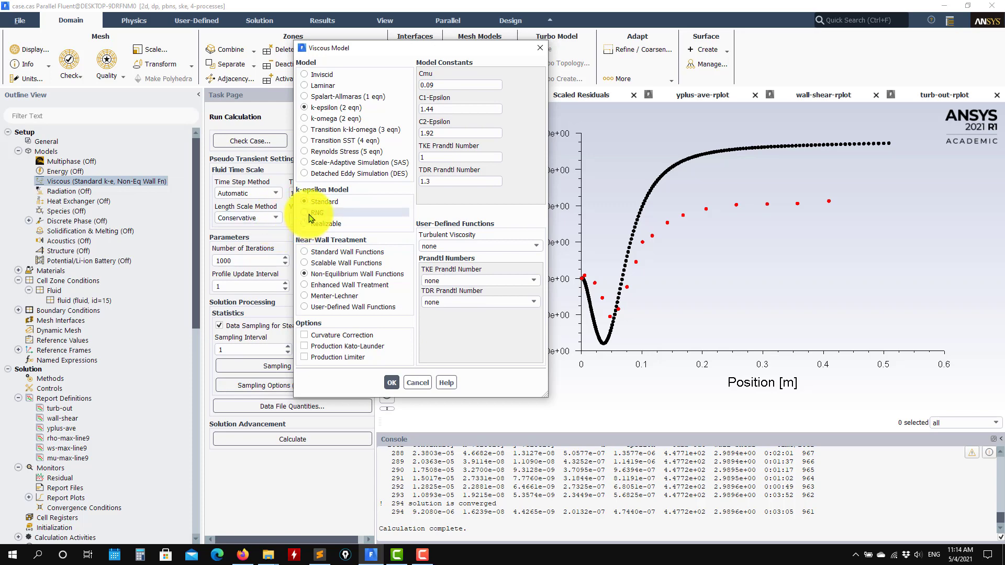
{"action": "left_click", "coordinate": [381, 411]}
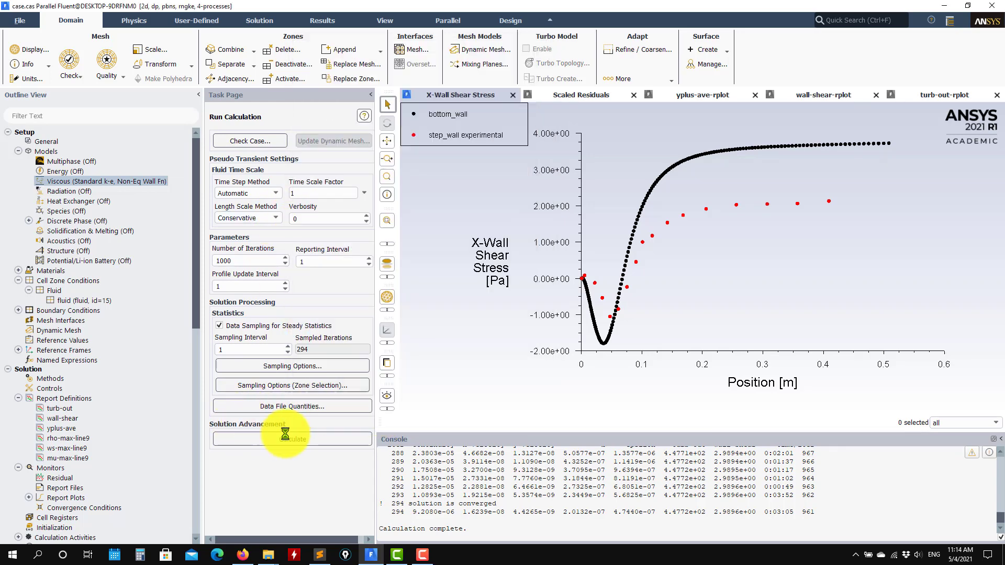
Run the calculation with the RNG k-epsilon model and follow the scaled residuals until it completes
{"action": "left_click", "coordinate": [286, 439]}
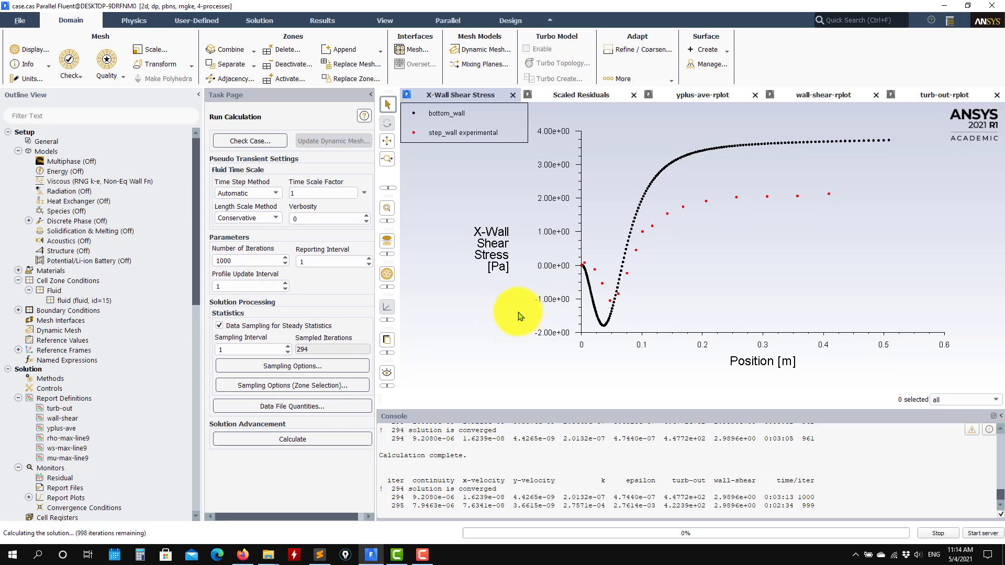
{"action": "left_click", "coordinate": [586, 106]}
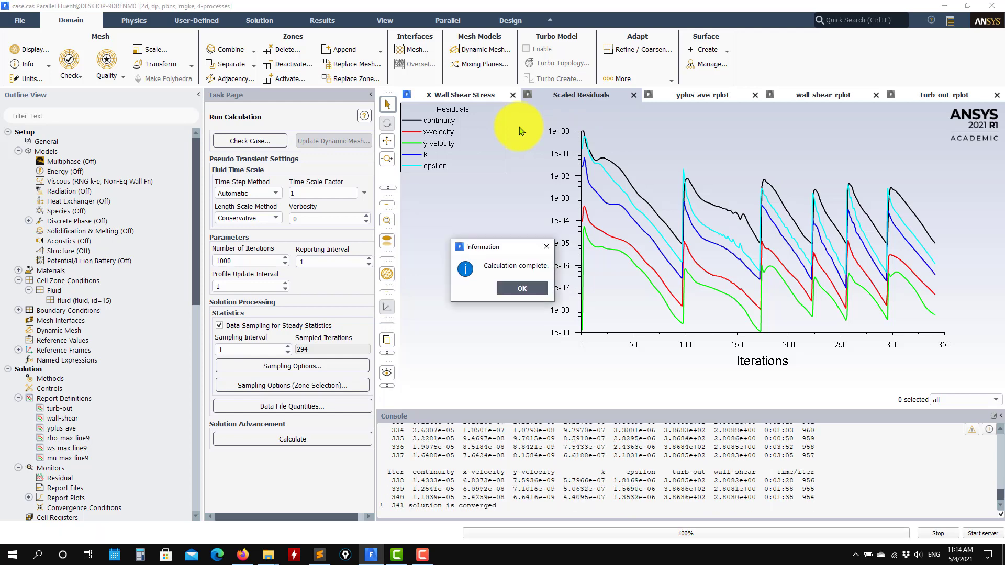
{"action": "left_click", "coordinate": [522, 289]}
Replot the X-wall shear stress along bottom_wall with xy-plot-1 for the RNG solution and overlay the experimental data from cf_data.xy
{"action": "scroll", "coordinate": [86, 388], "scroll_direction": "down", "scroll_amount": 9}
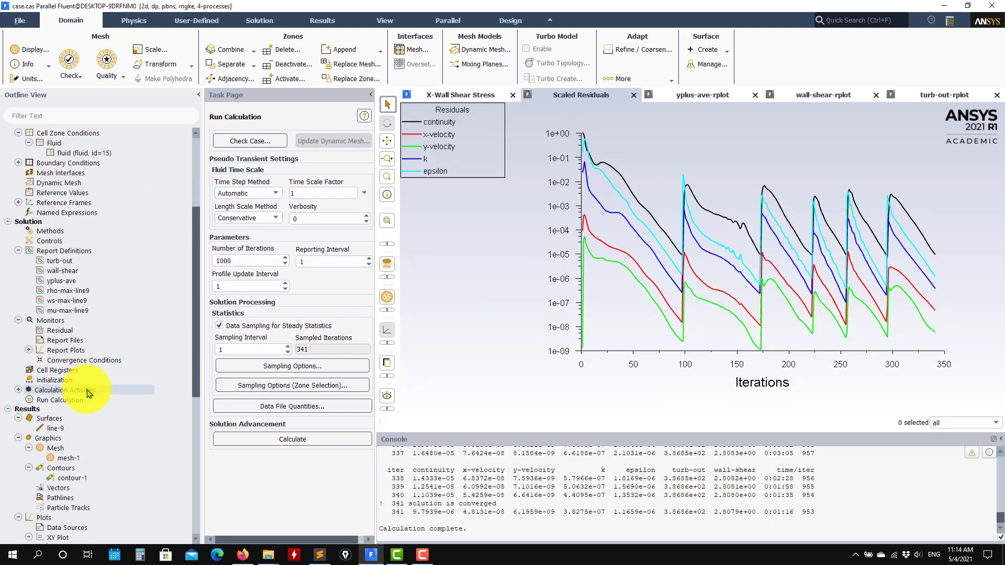
{"action": "double_click", "coordinate": [73, 460]}
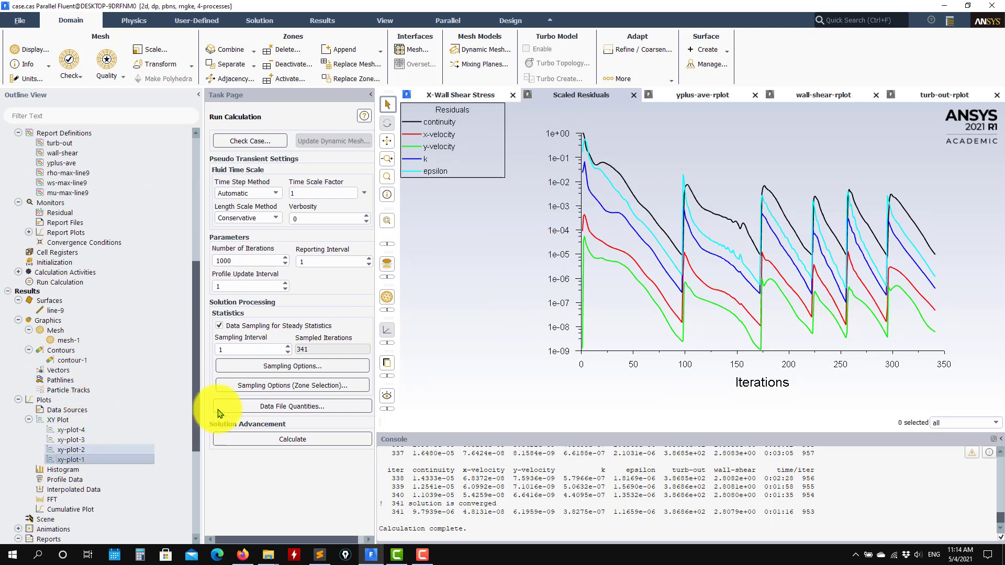
{"action": "left_click", "coordinate": [311, 323]}
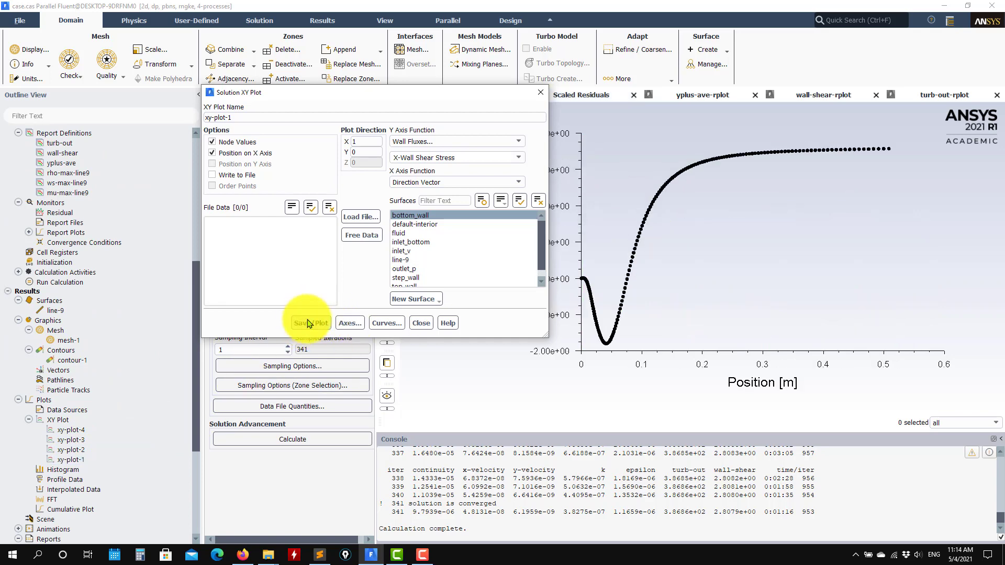
{"action": "left_click", "coordinate": [362, 218]}
{"action": "left_click", "coordinate": [413, 205]}
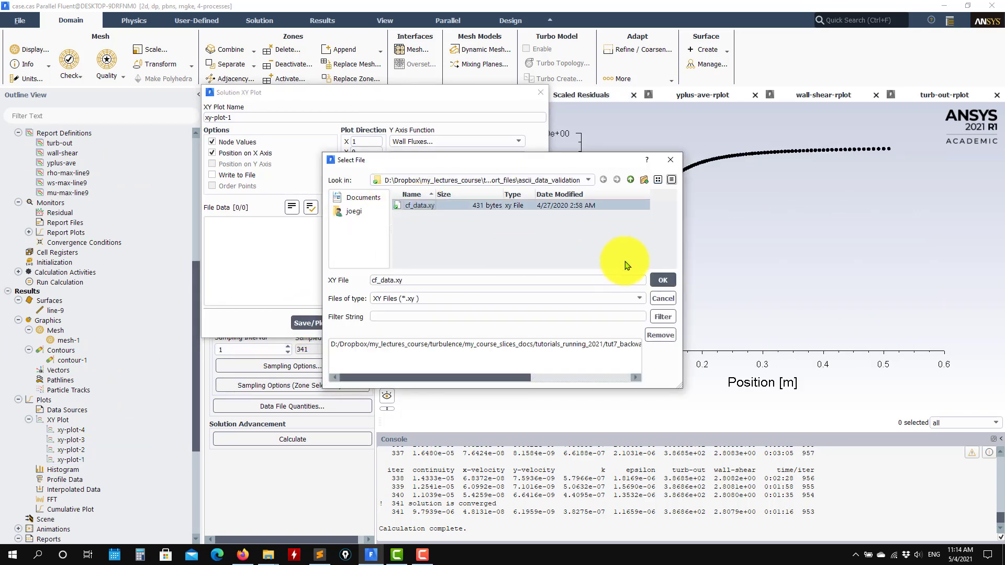
{"action": "left_click", "coordinate": [663, 280]}
{"action": "left_click", "coordinate": [311, 323]}
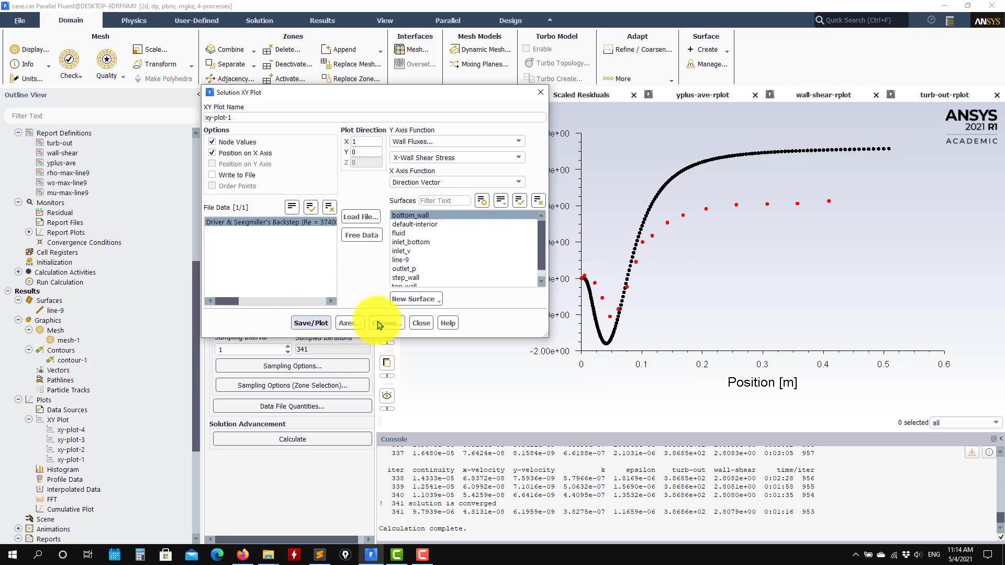
{"action": "left_click", "coordinate": [421, 325]}
Change the near-wall treatment of the RNG k-epsilon model to Enhanced Wall Treatment and apply it
{"action": "scroll", "coordinate": [67, 332], "scroll_direction": "up", "scroll_amount": 10}
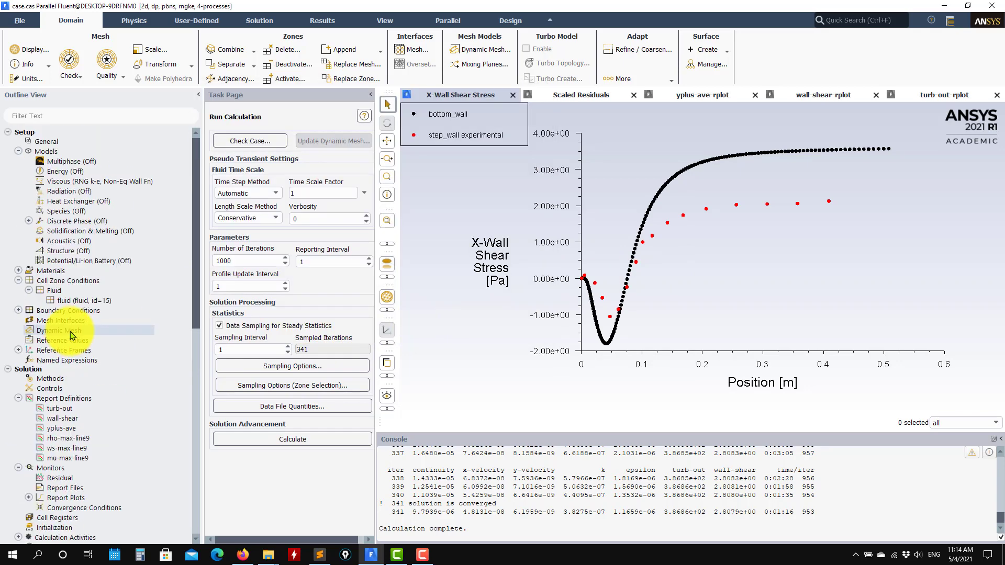
{"action": "double_click", "coordinate": [99, 181]}
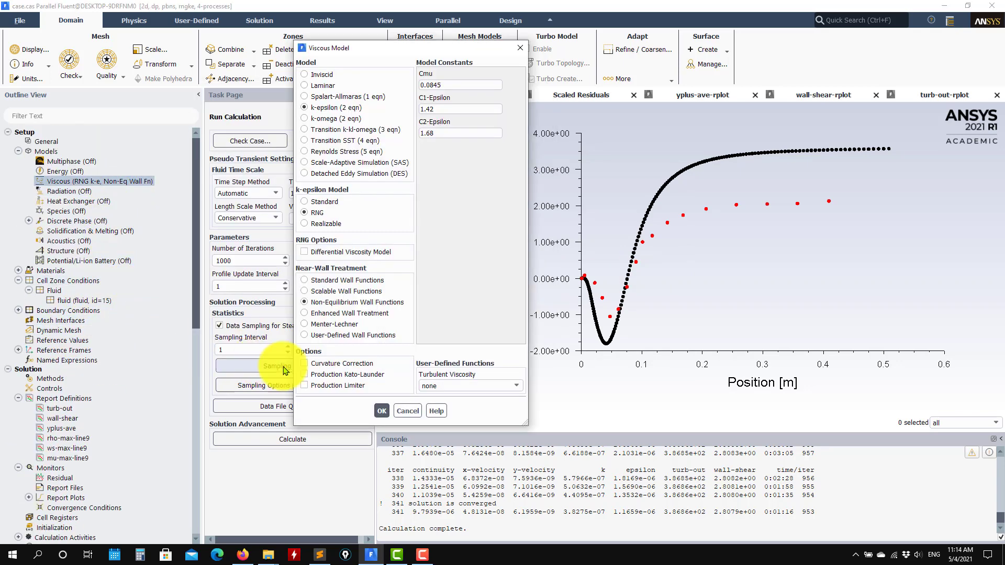
{"action": "left_click", "coordinate": [344, 314]}
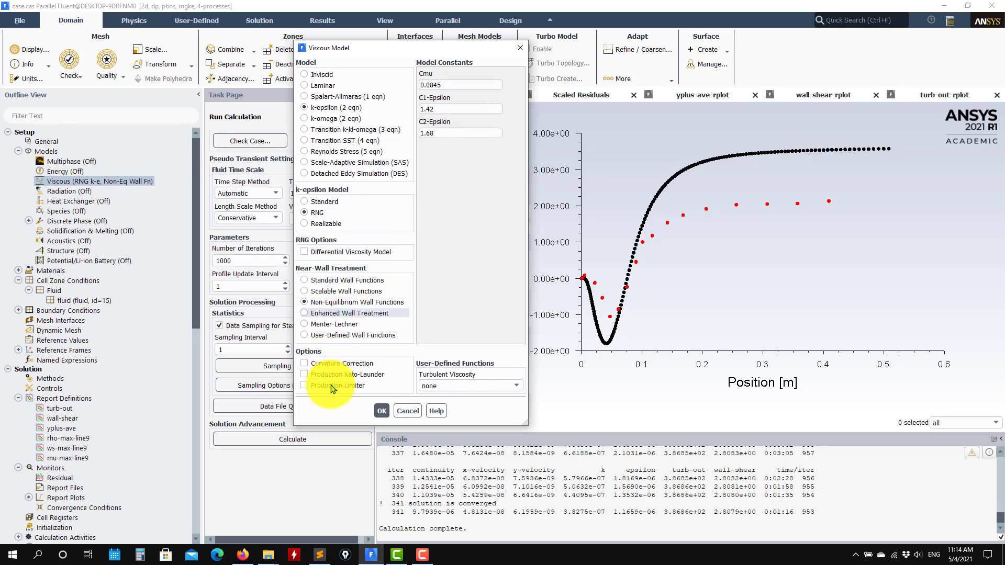
{"action": "left_click", "coordinate": [381, 439]}
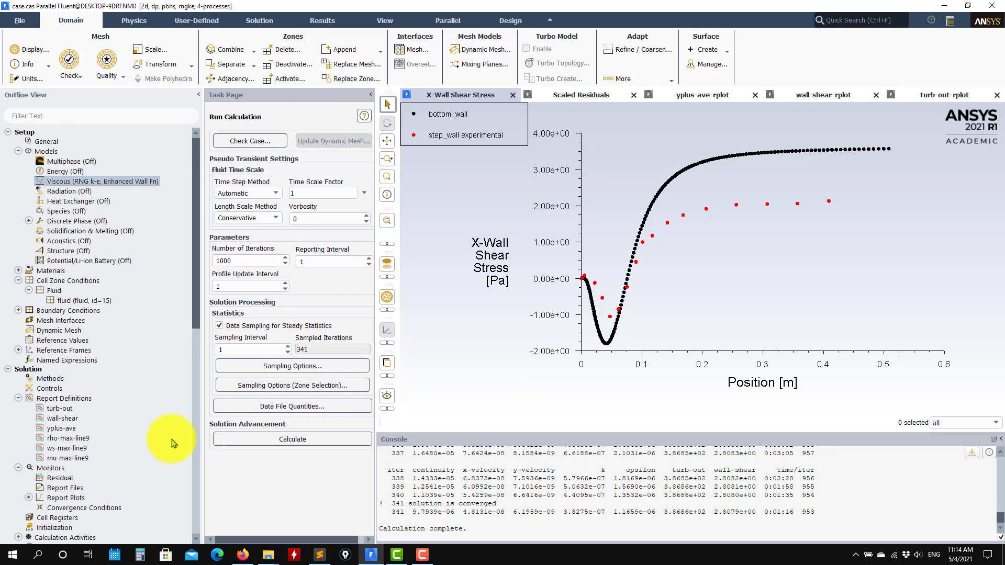
Run the calculation with the RNG model and enhanced wall treatment, following the scaled residuals until it completes
{"action": "scroll", "coordinate": [146, 404], "scroll_direction": "down", "scroll_amount": 5}
{"action": "left_click", "coordinate": [296, 440]}
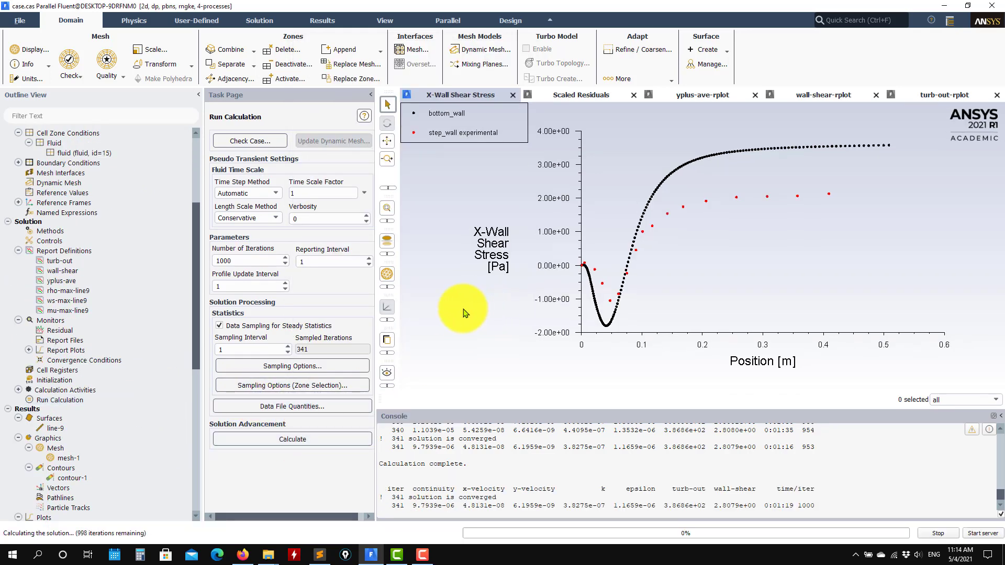
{"action": "left_click", "coordinate": [579, 93]}
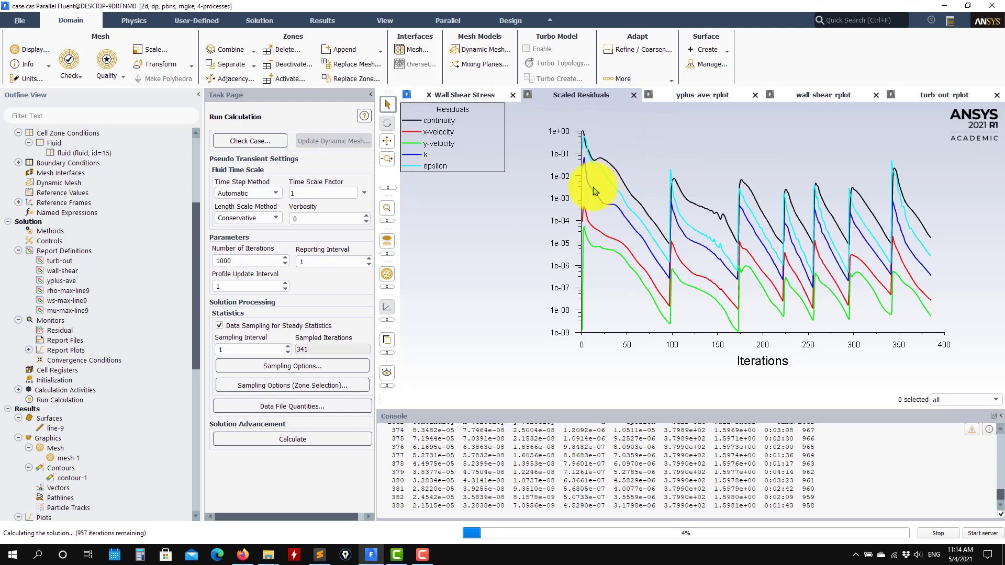
{"action": "left_click", "coordinate": [522, 289]}
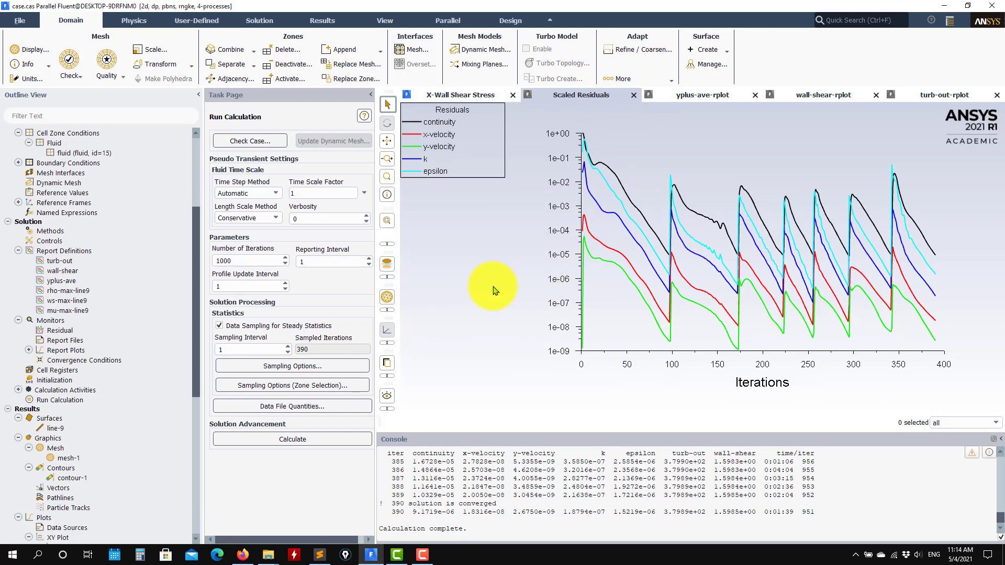
Plot xy-plot-1's bottom_wall shear stress for the enhanced wall treatment solution together with the experimental data from cf_data.xy
{"action": "scroll", "coordinate": [85, 367], "scroll_direction": "down", "scroll_amount": 10}
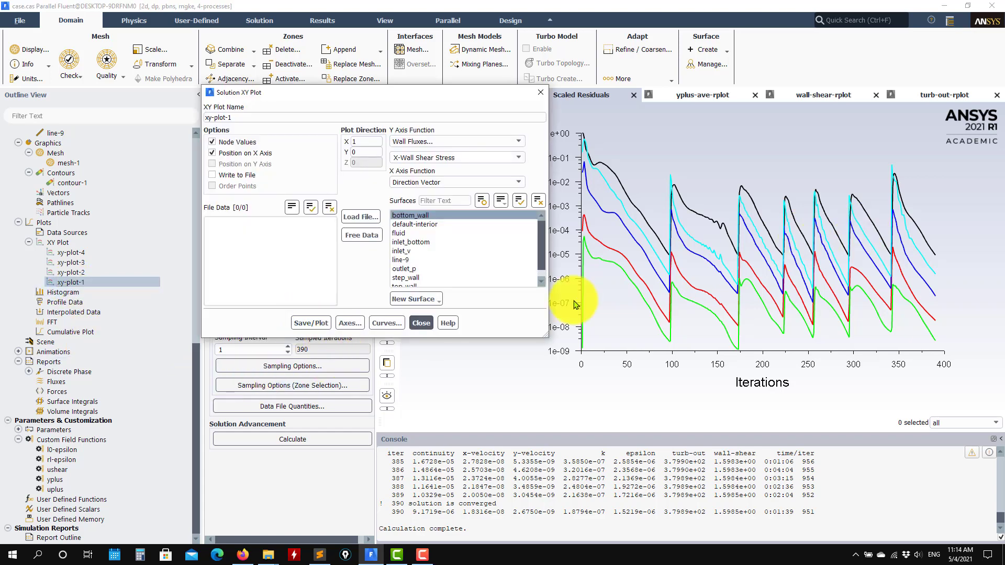
{"action": "left_click", "coordinate": [311, 324]}
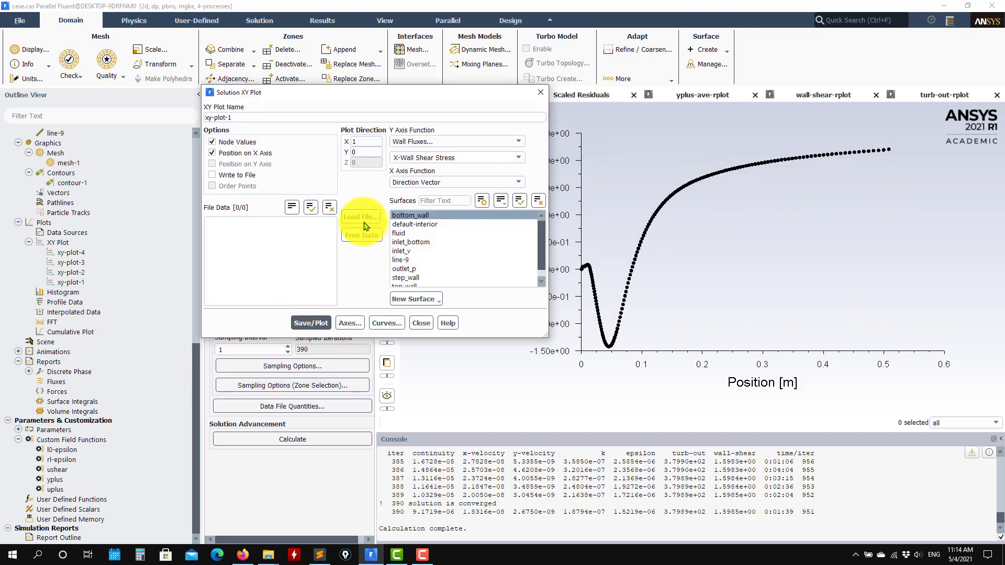
{"action": "left_click", "coordinate": [363, 219]}
{"action": "left_click", "coordinate": [414, 205]}
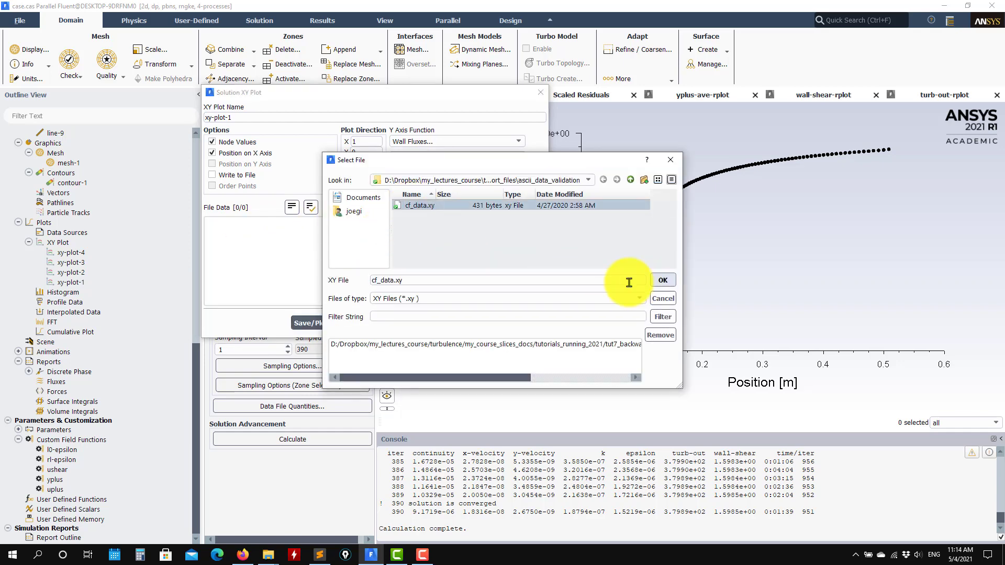
{"action": "left_click", "coordinate": [663, 280]}
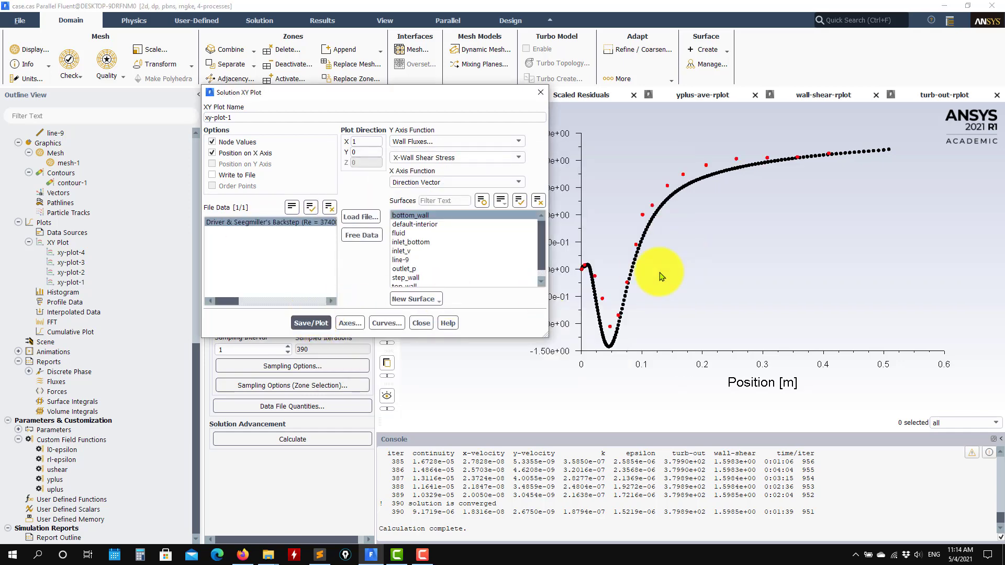
{"action": "left_click", "coordinate": [422, 323]}
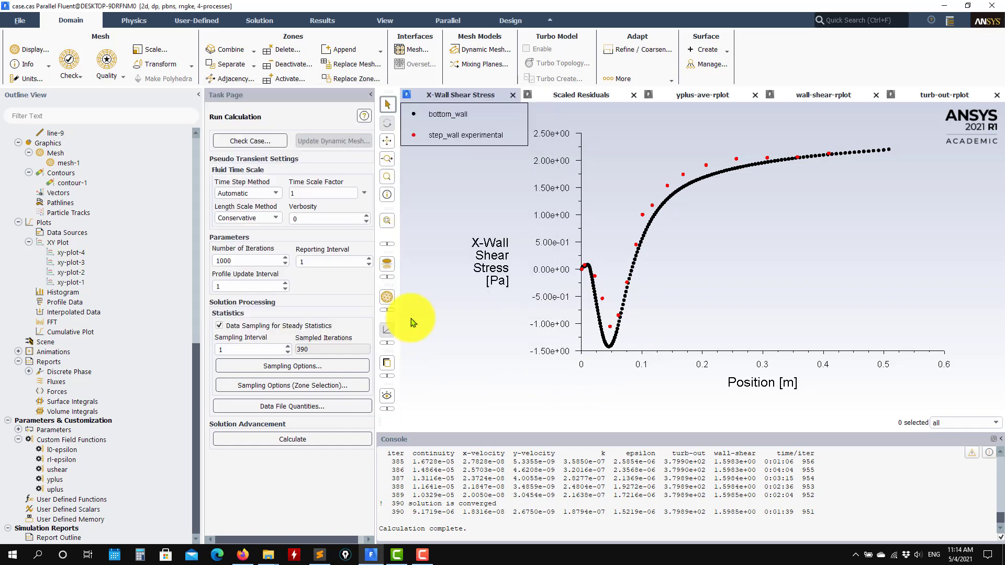
Reopen the viscous model settings and bring up their online help page in the browser
{"action": "scroll", "coordinate": [78, 312], "scroll_direction": "up", "scroll_amount": 12}
{"action": "scroll", "coordinate": [79, 311], "scroll_direction": "up", "scroll_amount": 2}
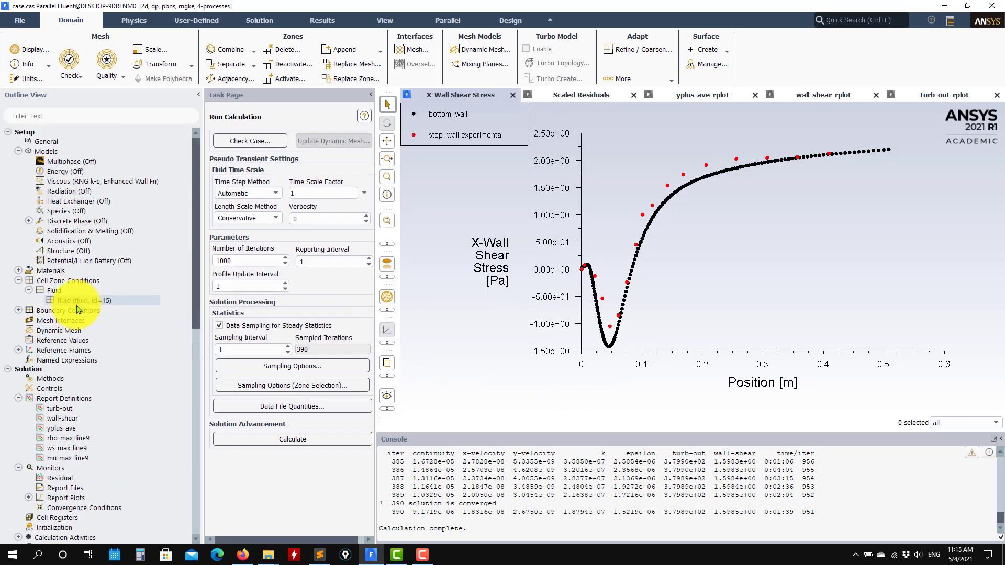
{"action": "double_click", "coordinate": [113, 181]}
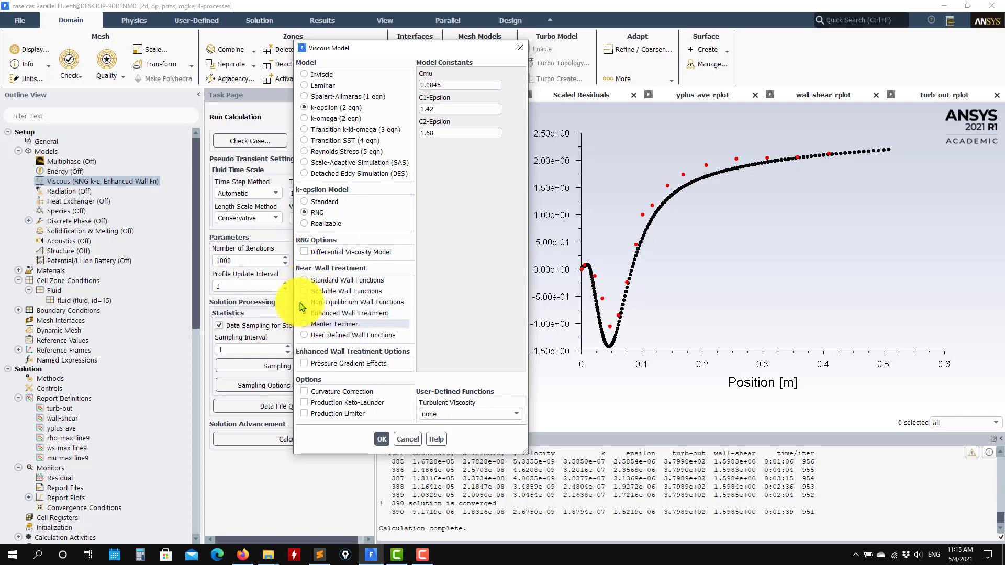
{"action": "left_click", "coordinate": [433, 440]}
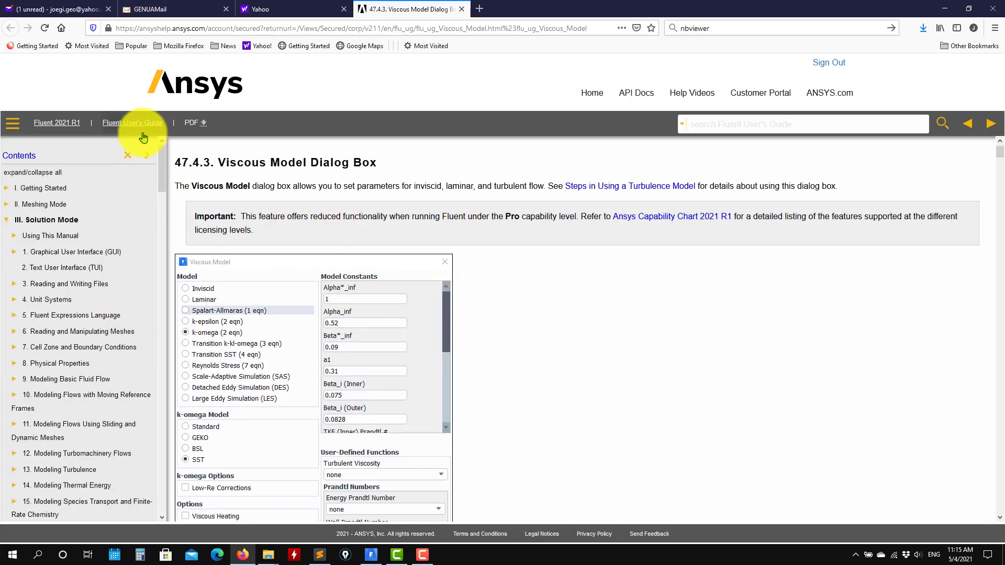
Open section 4.3, Standard, RNG, and Realizable k-ε Models, in the Fluent Theory Guide's Turbulence chapter and look through the chapter's contents
{"action": "left_click", "coordinate": [56, 124]}
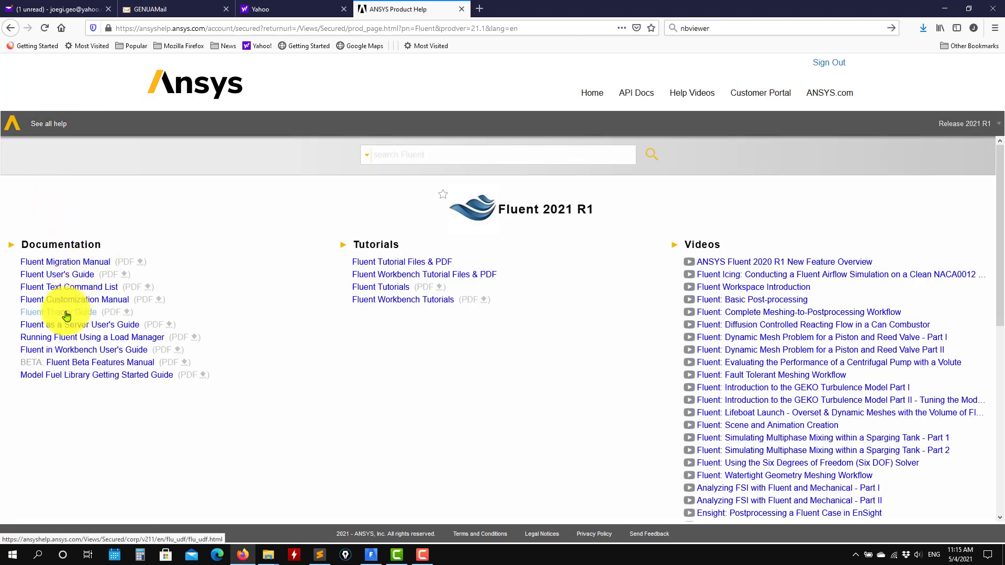
{"action": "left_click", "coordinate": [87, 309]}
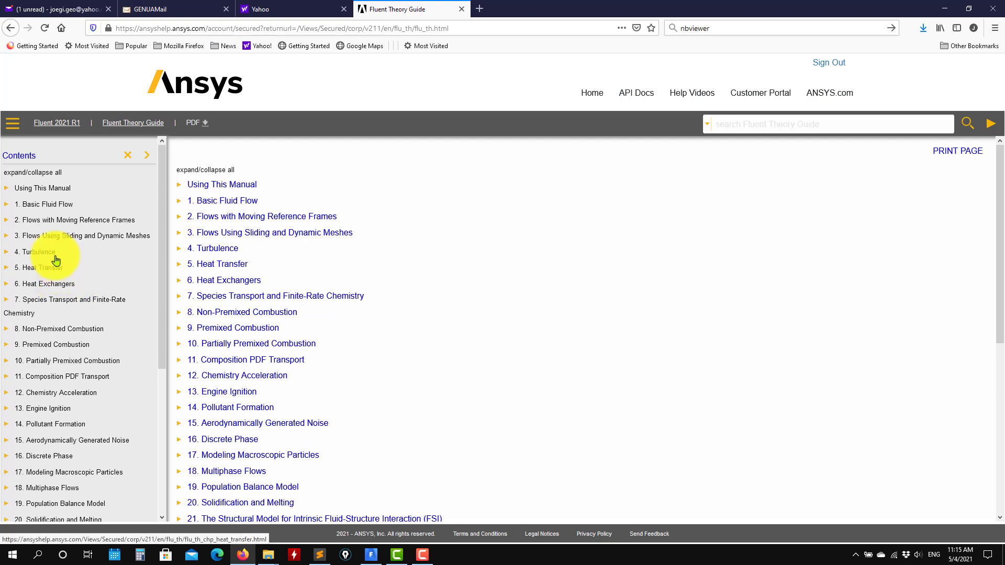
{"action": "left_click", "coordinate": [33, 254]}
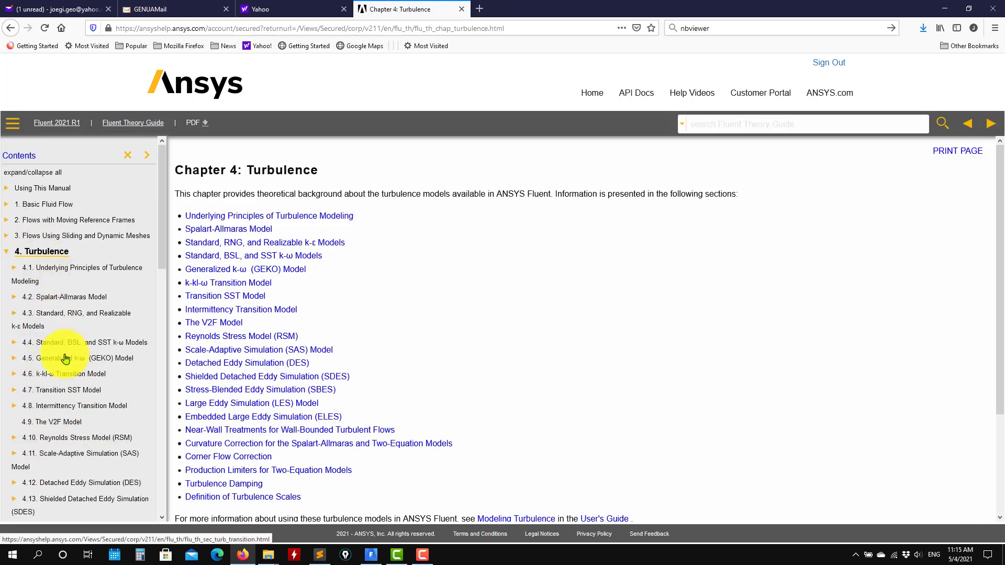
{"action": "left_click", "coordinate": [79, 317]}
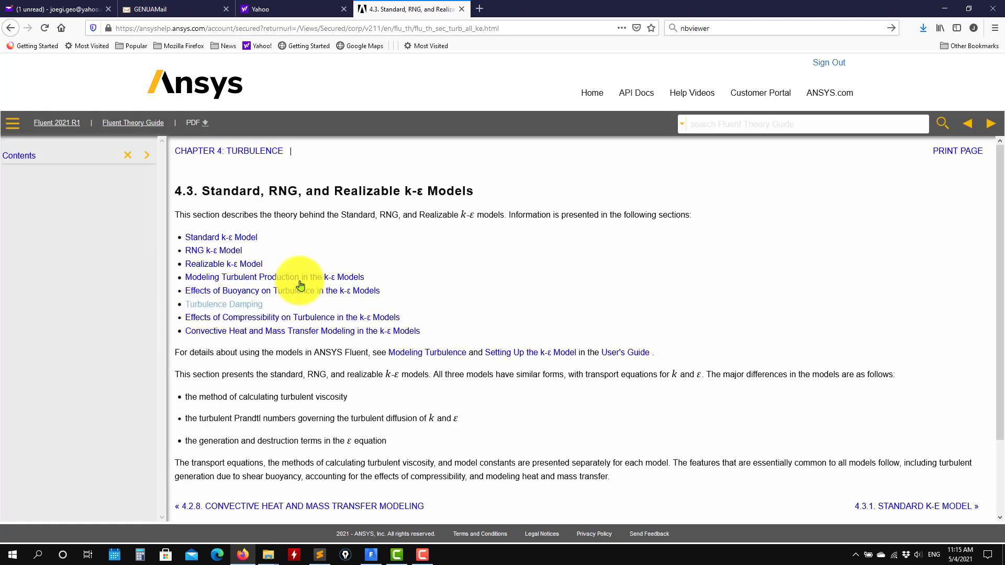
{"action": "scroll", "coordinate": [180, 238], "scroll_direction": "down", "scroll_amount": 2}
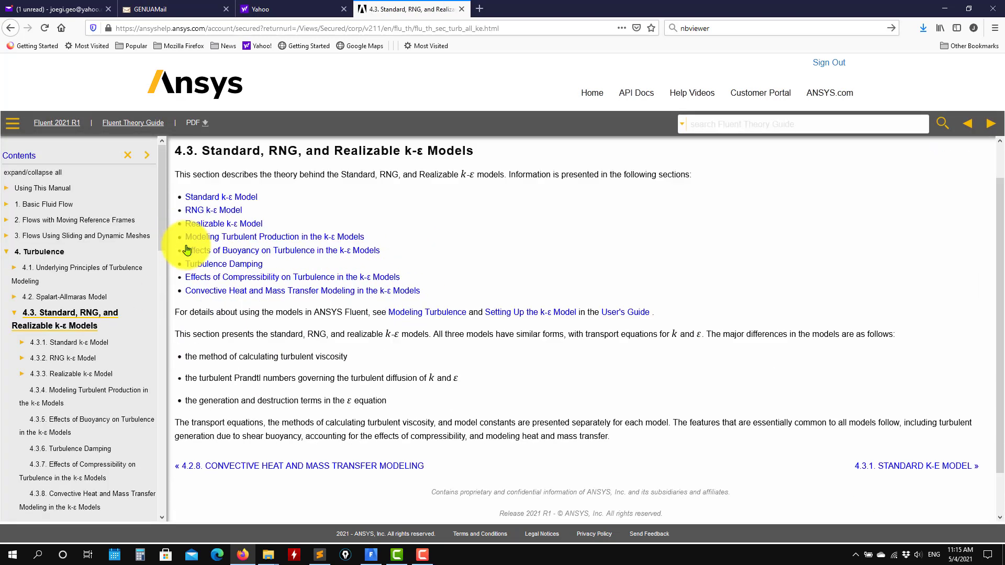
{"action": "scroll", "coordinate": [110, 325], "scroll_direction": "down", "scroll_amount": 8}
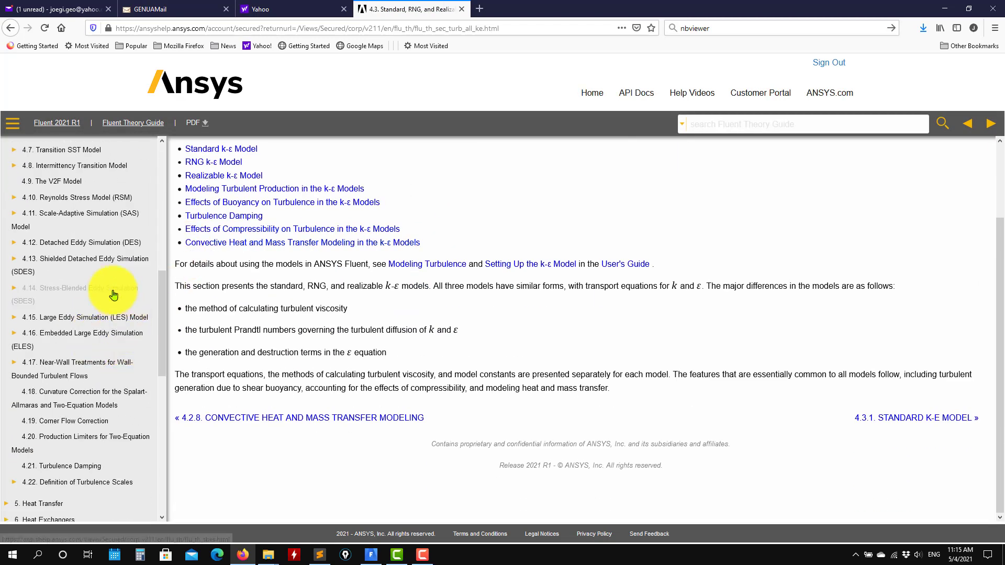
{"action": "scroll", "coordinate": [110, 335], "scroll_direction": "down", "scroll_amount": 3}
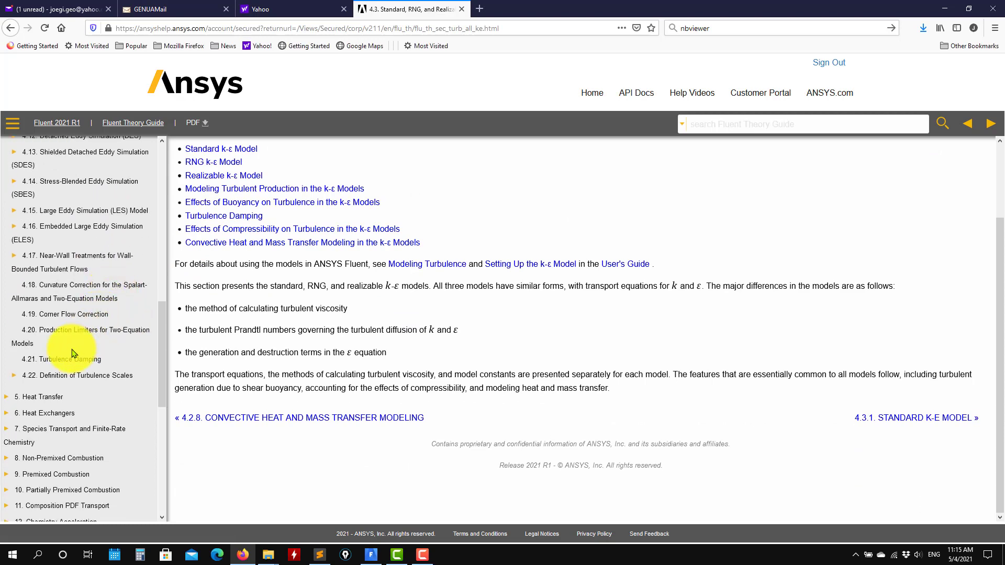
{"action": "scroll", "coordinate": [57, 381], "scroll_direction": "up", "scroll_amount": 2}
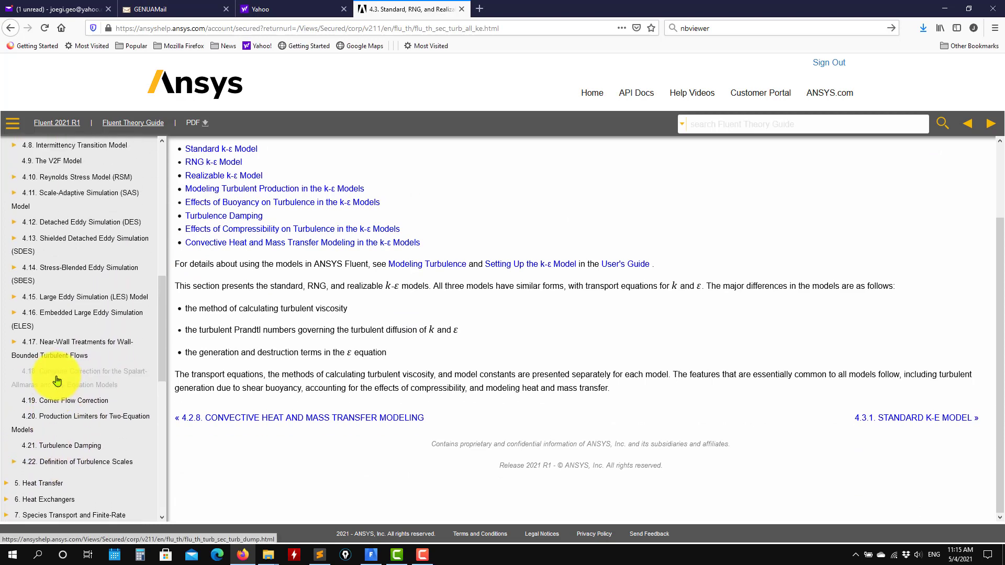
{"action": "scroll", "coordinate": [57, 381], "scroll_direction": "up", "scroll_amount": 7}
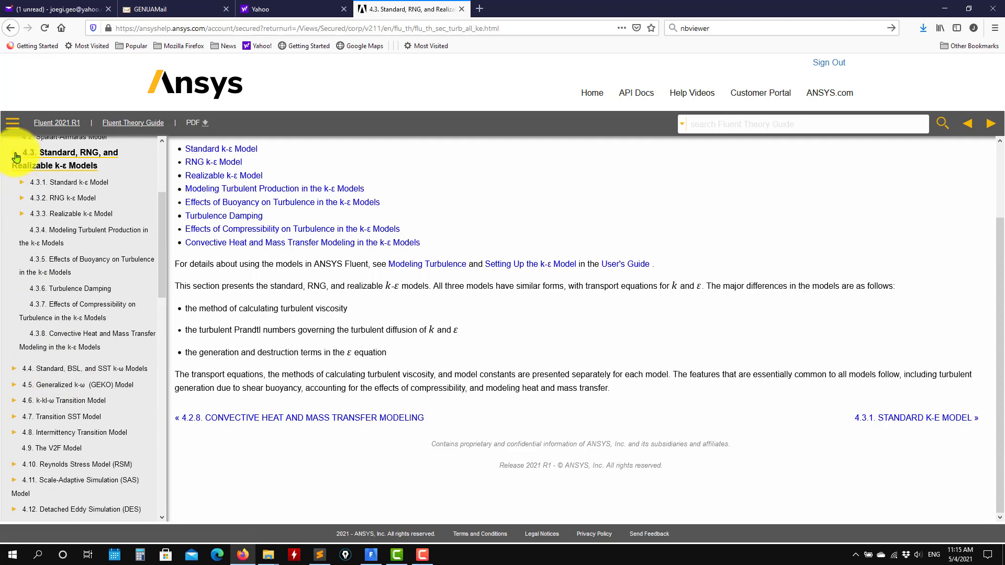
Read the Non-Equilibrium Wall Functions page under Theory Guide section 4.17, and return to Fluent, dismissing the viscous model settings without changes
{"action": "left_click", "coordinate": [15, 156]}
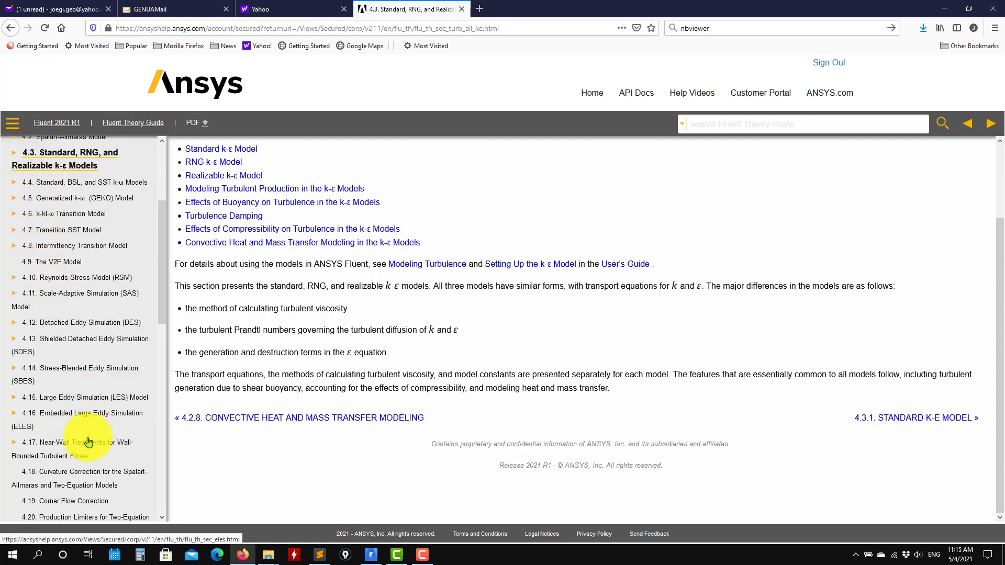
{"action": "left_click", "coordinate": [70, 445]}
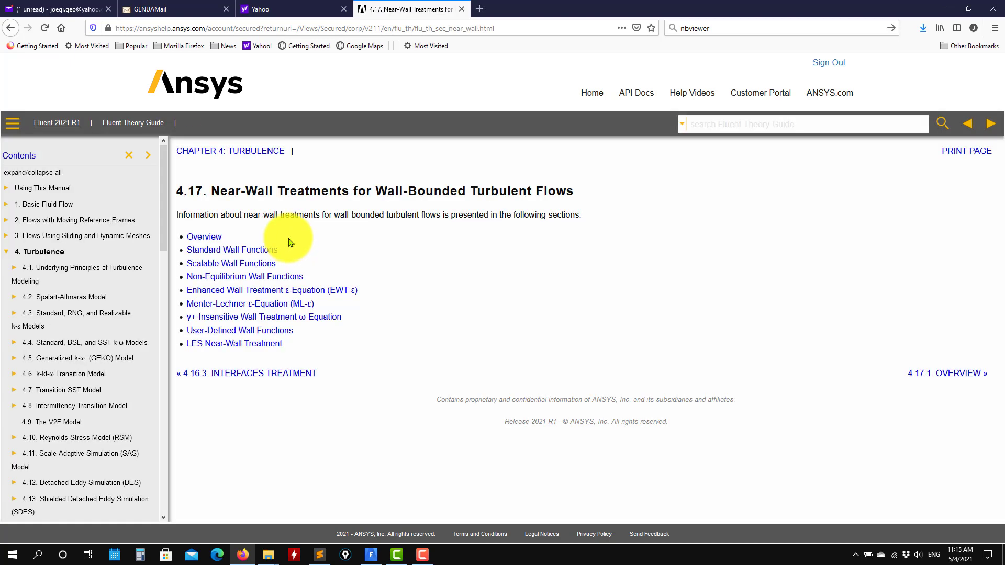
{"action": "left_click", "coordinate": [207, 282]}
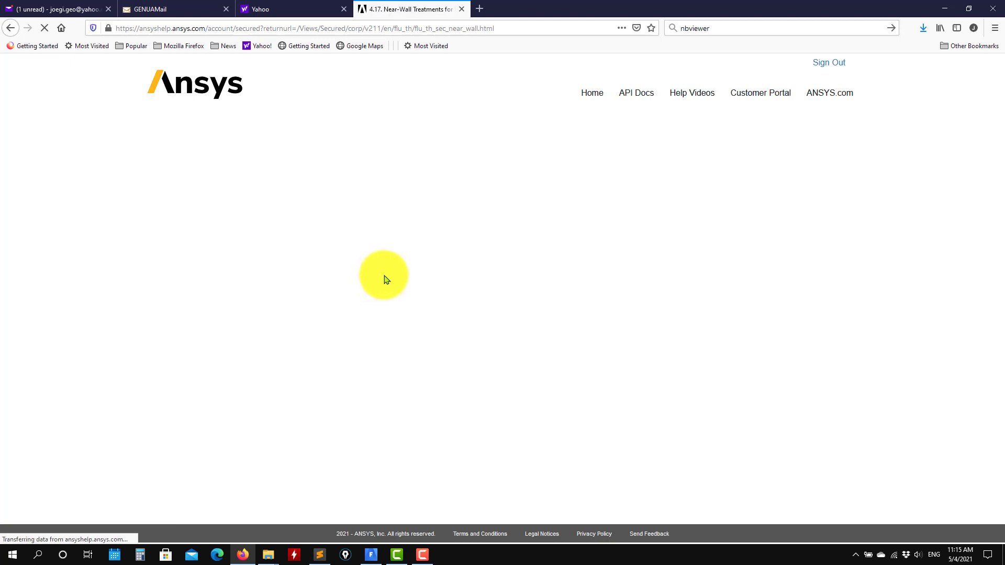
{"action": "scroll", "coordinate": [612, 220], "scroll_direction": "down", "scroll_amount": 10}
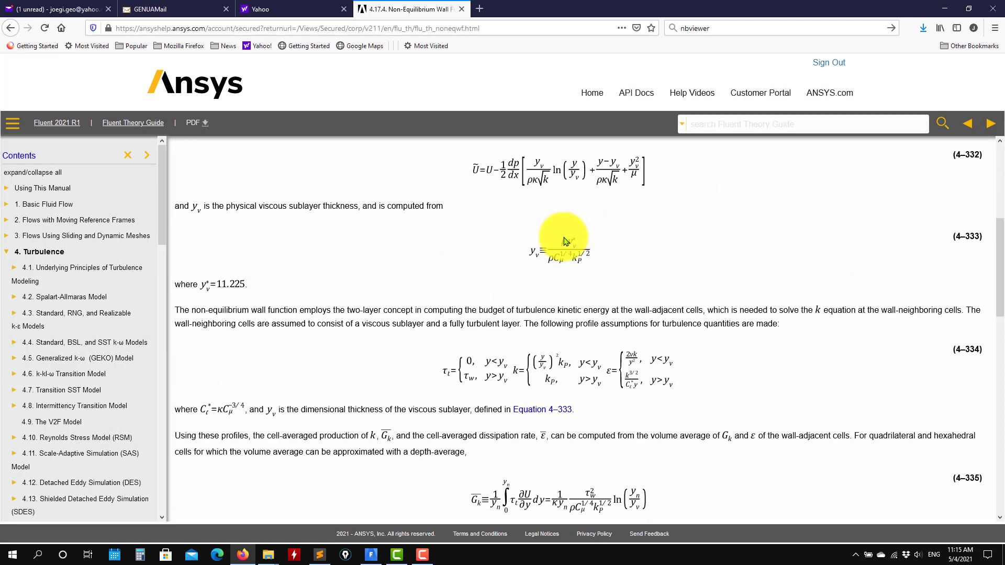
{"action": "scroll", "coordinate": [466, 288], "scroll_direction": "down", "scroll_amount": 5}
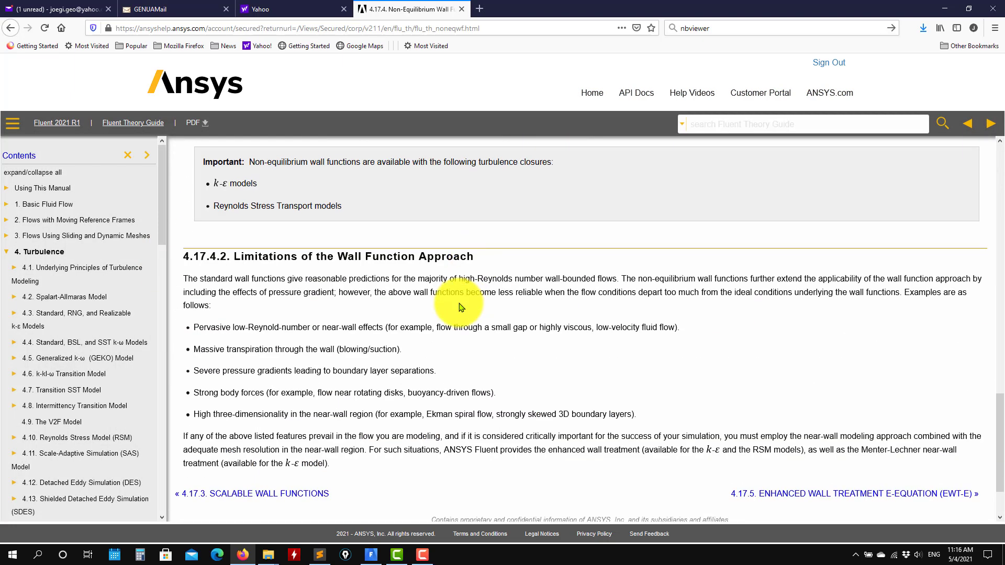
{"action": "scroll", "coordinate": [466, 299], "scroll_direction": "up", "scroll_amount": 12}
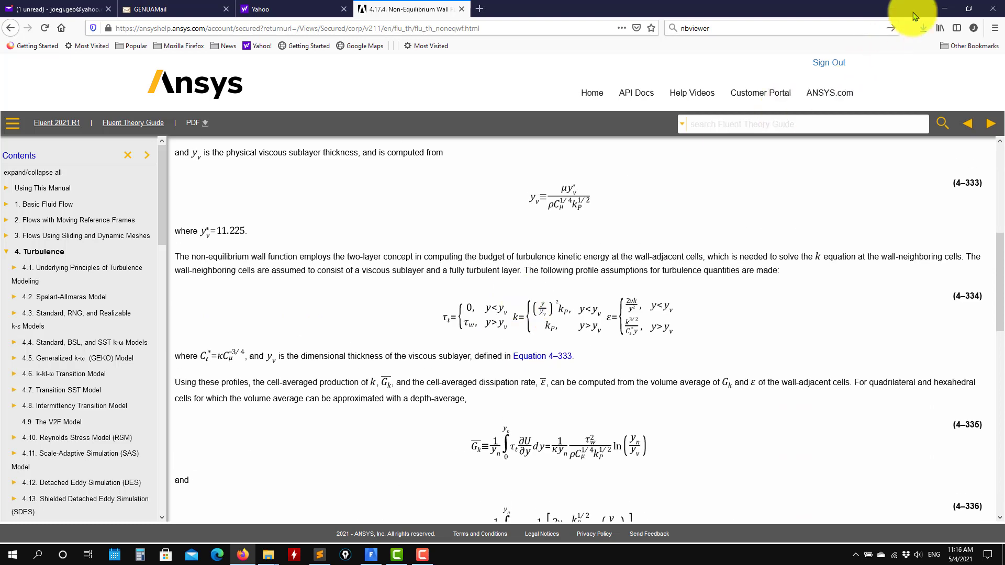
{"action": "left_click", "coordinate": [947, 11]}
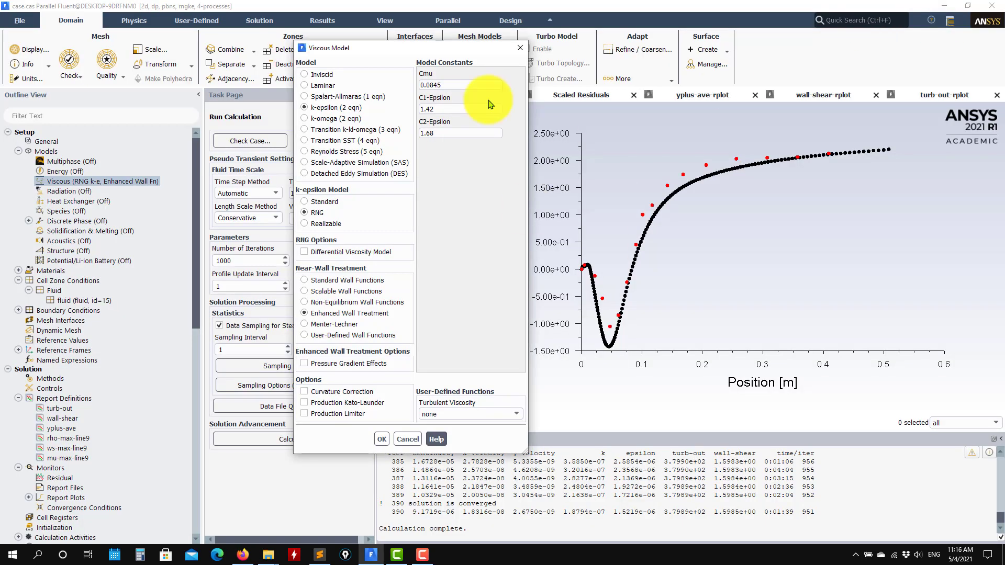
{"action": "left_click", "coordinate": [408, 441]}
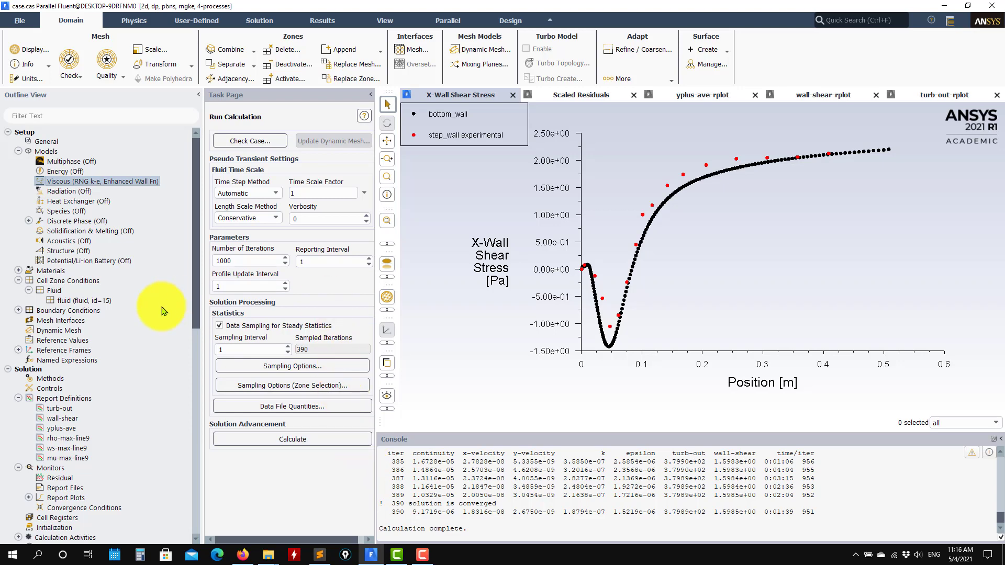
Look through the geometry and meshes folders of tut7_backward_step in File Explorer, and return to Fluent
{"action": "left_click", "coordinate": [268, 559]}
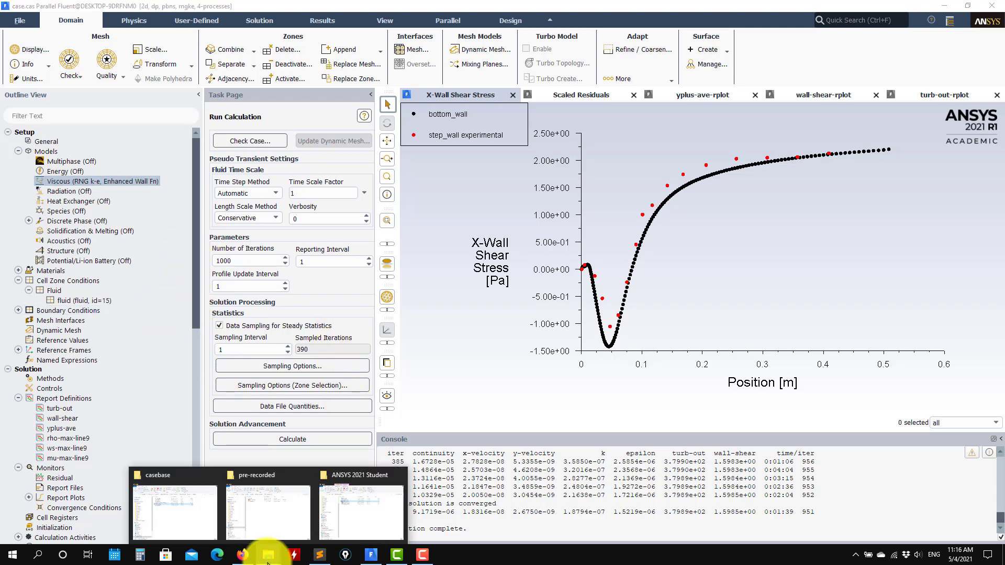
{"action": "left_click", "coordinate": [167, 506]}
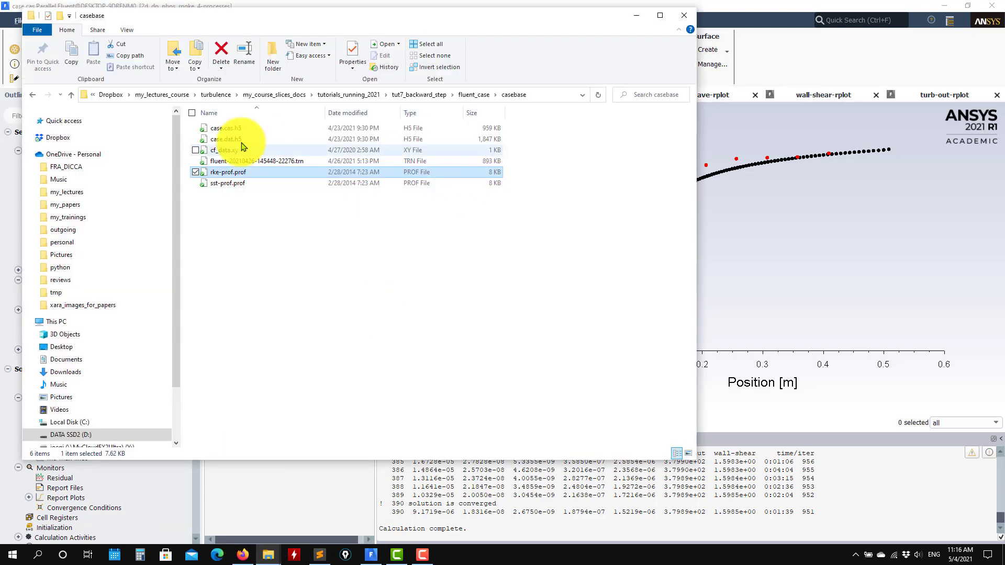
{"action": "left_click", "coordinate": [72, 95]}
{"action": "left_click", "coordinate": [72, 95]}
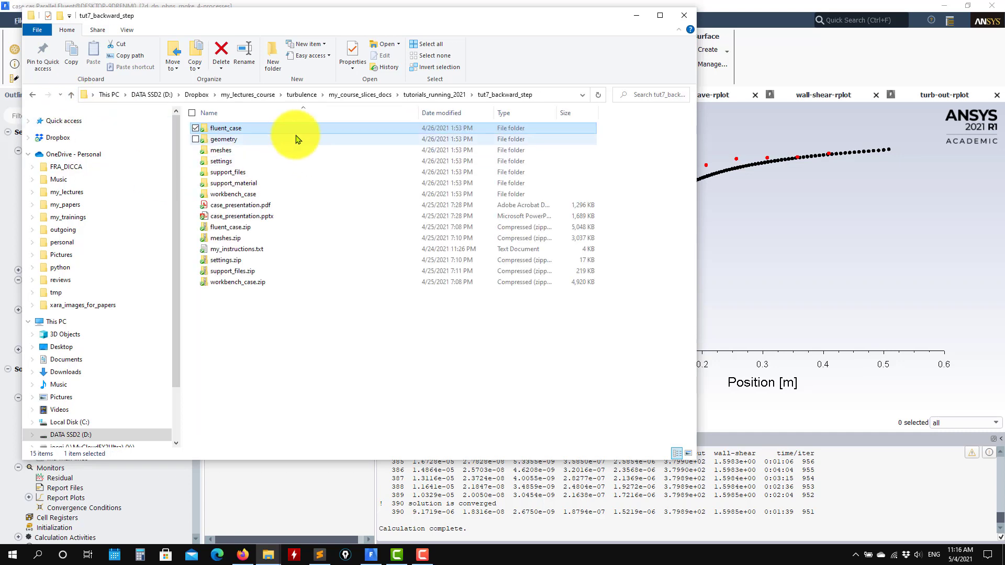
{"action": "double_click", "coordinate": [224, 139]}
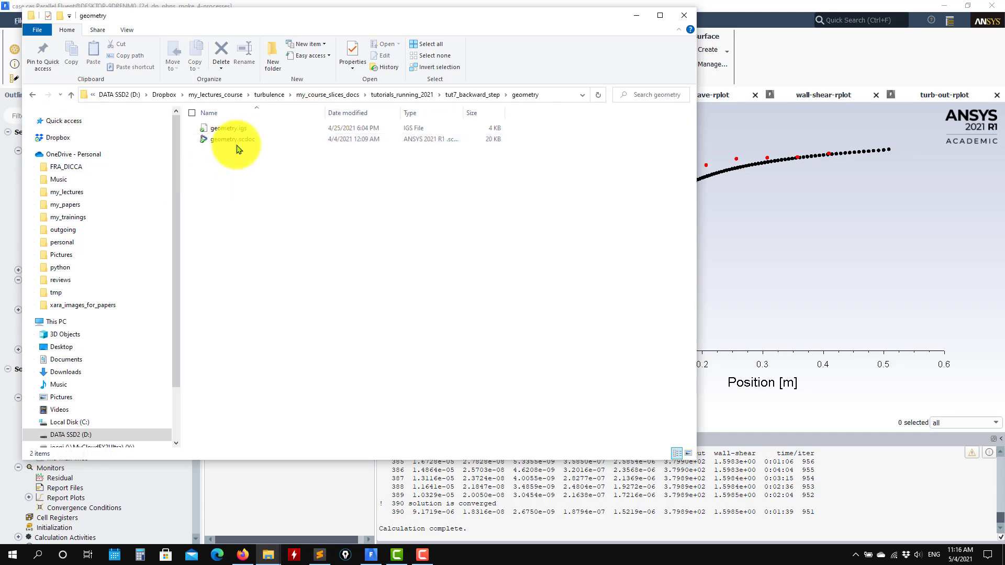
{"action": "left_click", "coordinate": [72, 95]}
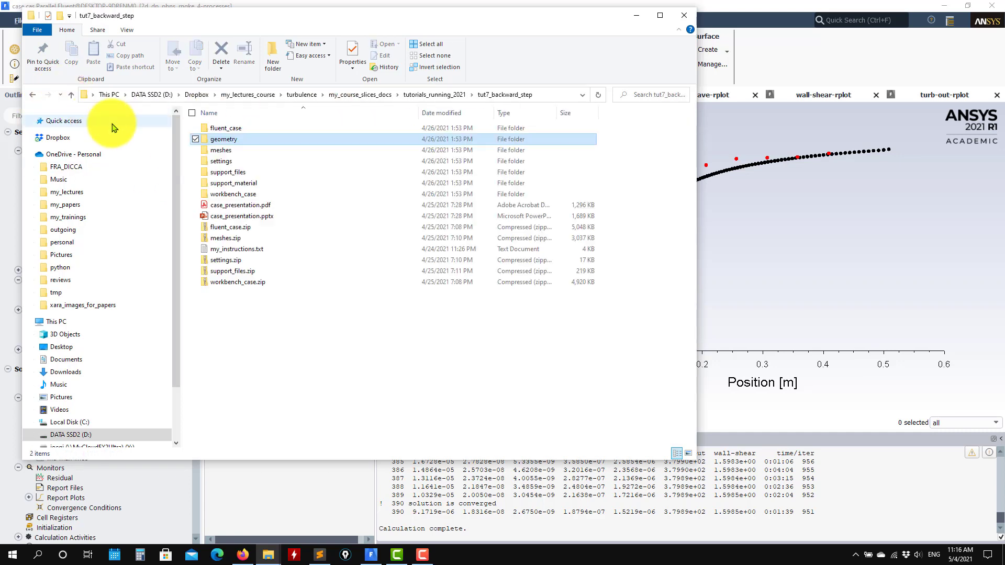
{"action": "double_click", "coordinate": [223, 151]}
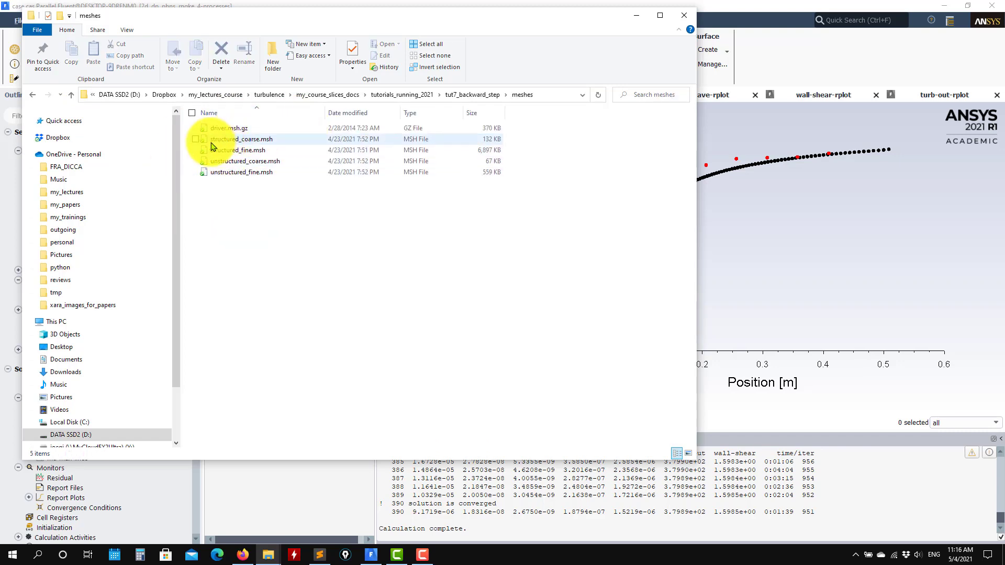
{"action": "left_click", "coordinate": [790, 265]}
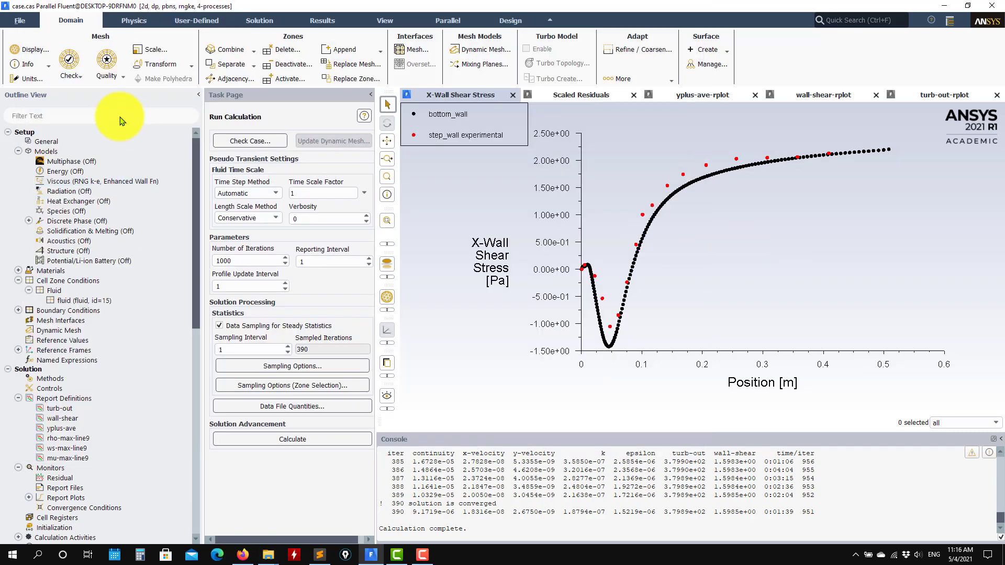
Read the unstructured_coarse.cas.h5 case from the case_mods folder, discarding the unsaved current case and data
{"action": "left_click", "coordinate": [19, 26]}
{"action": "mouse_move", "coordinate": [18, 35]}
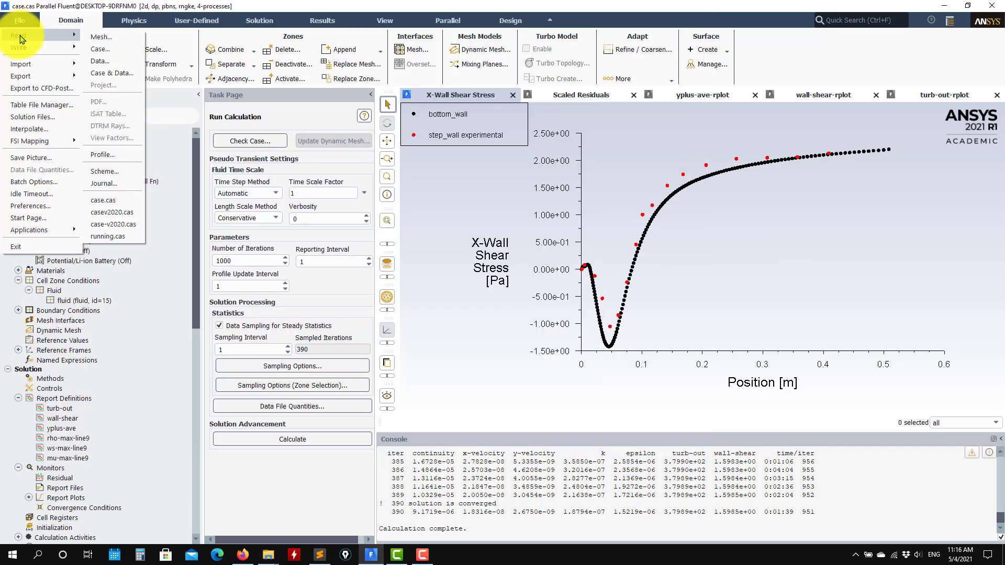
{"action": "left_click", "coordinate": [114, 54]}
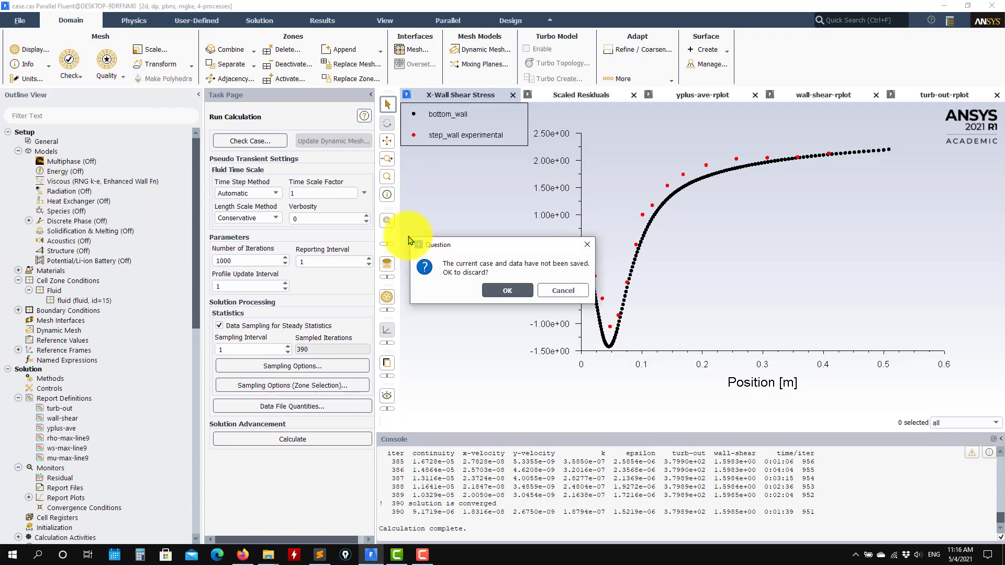
{"action": "left_click", "coordinate": [504, 291]}
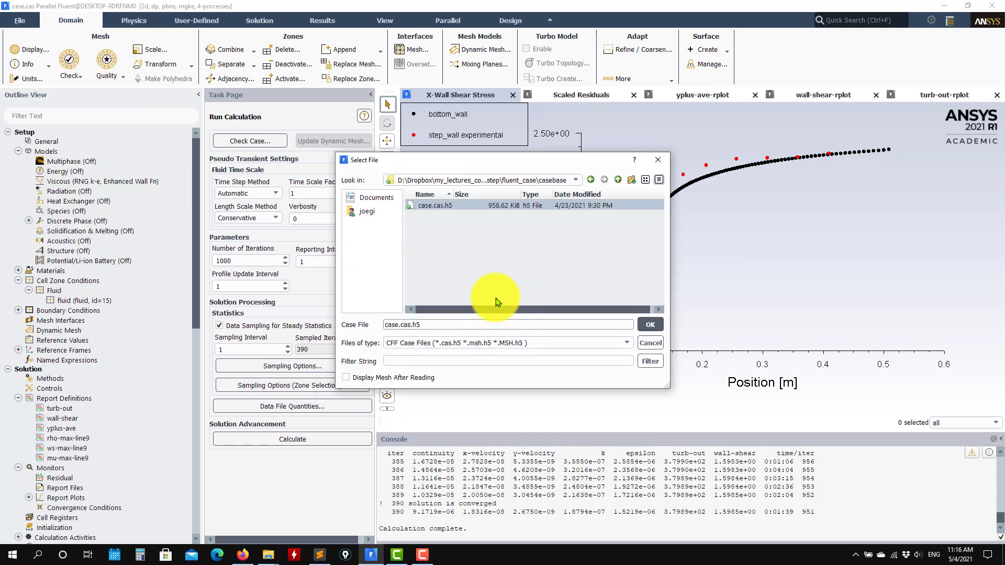
{"action": "left_click", "coordinate": [622, 180]}
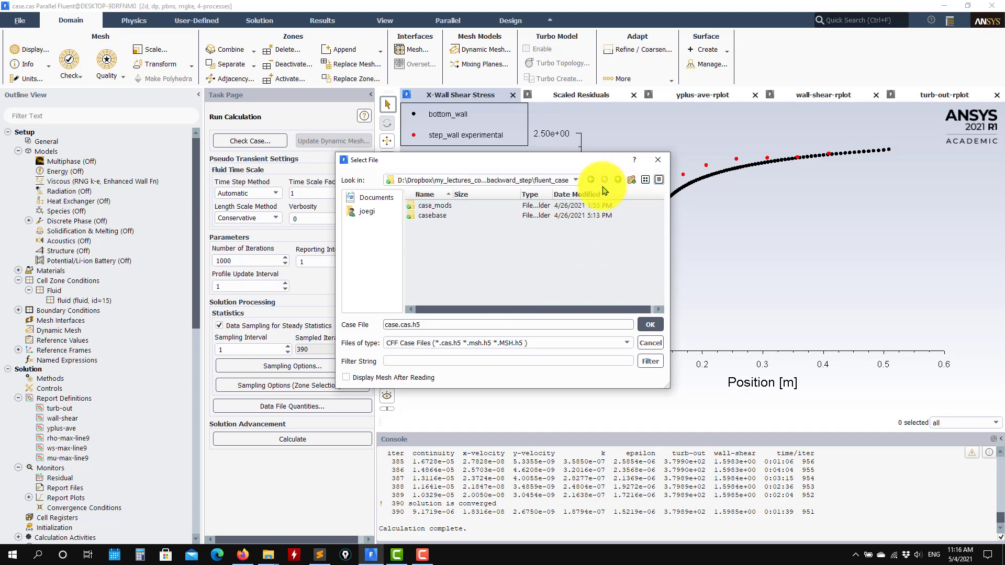
{"action": "double_click", "coordinate": [433, 206]}
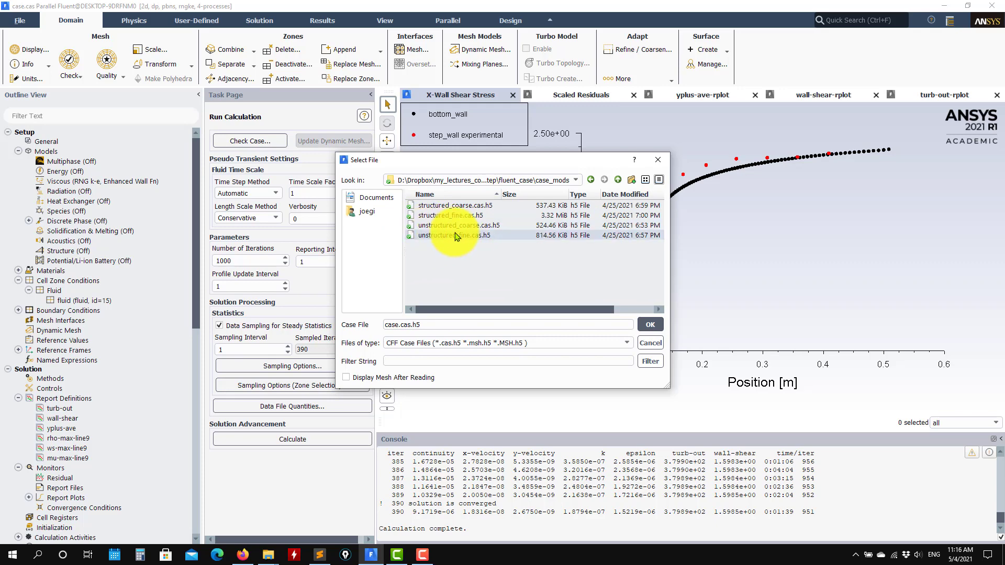
{"action": "left_click", "coordinate": [650, 325]}
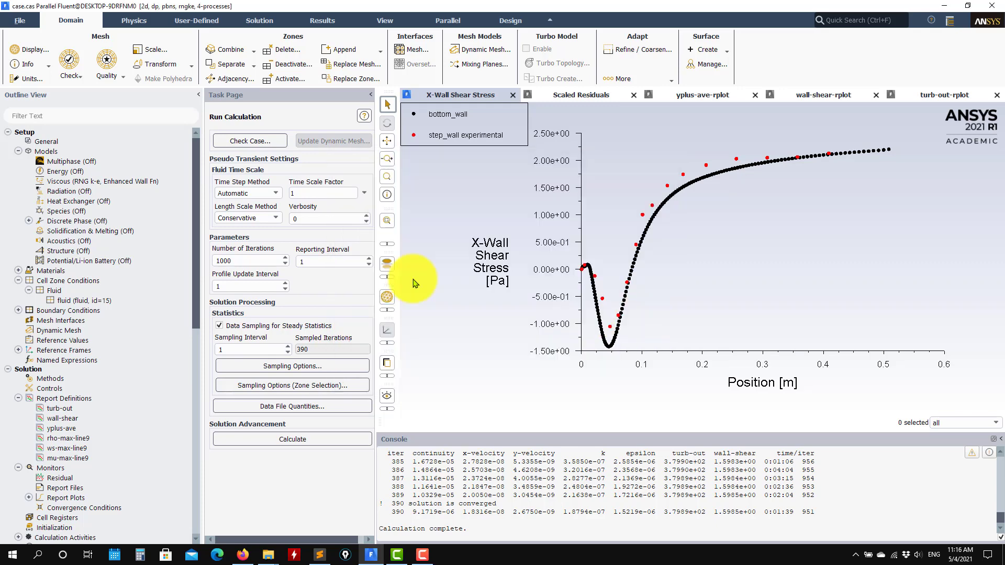
Check the contents of the tutorial's settings folder in File Explorer, and return to Fluent
{"action": "mouse_move", "coordinate": [268, 554]}
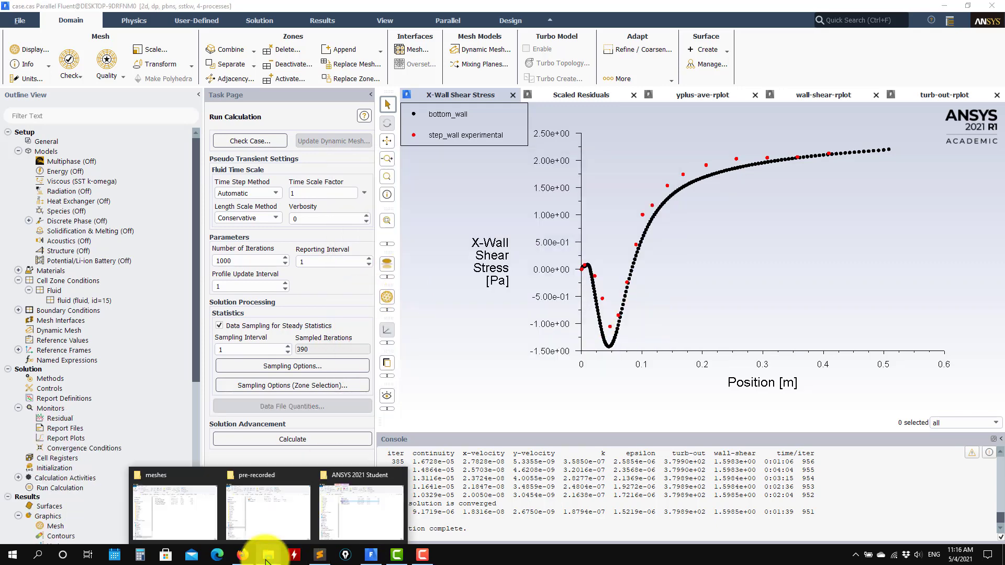
{"action": "left_click", "coordinate": [160, 532]}
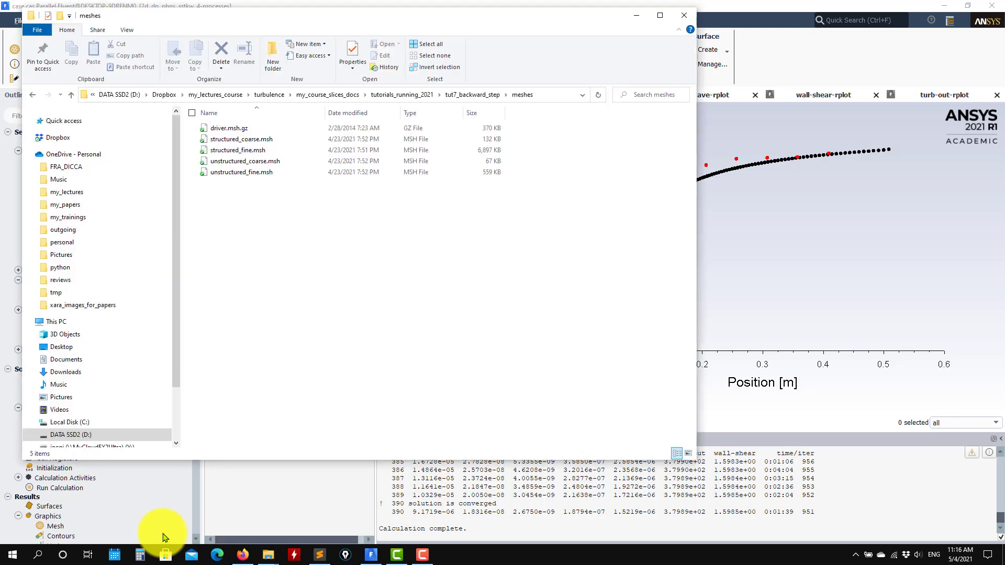
{"action": "left_click", "coordinate": [71, 95]}
{"action": "double_click", "coordinate": [218, 162]}
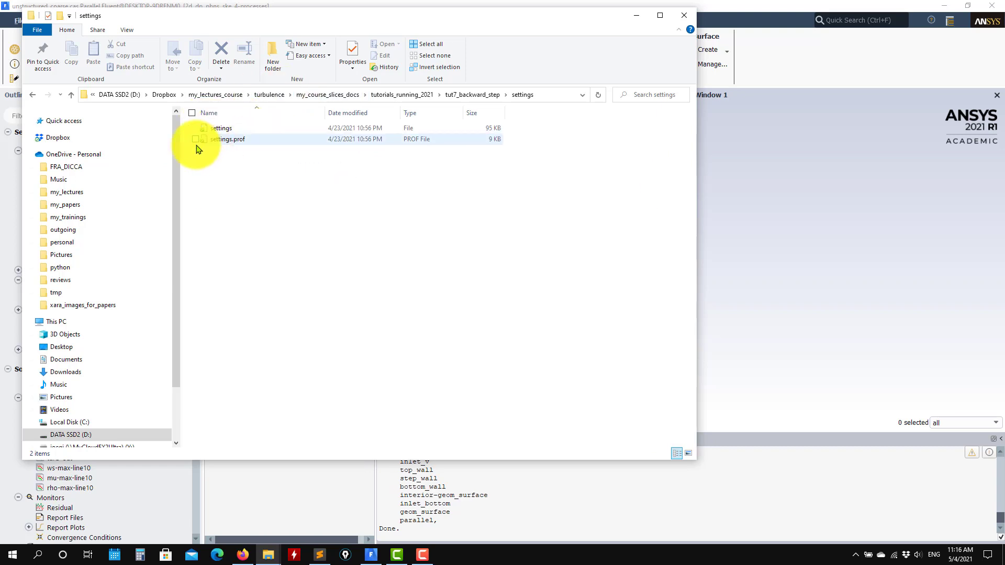
{"action": "left_click", "coordinate": [636, 15]}
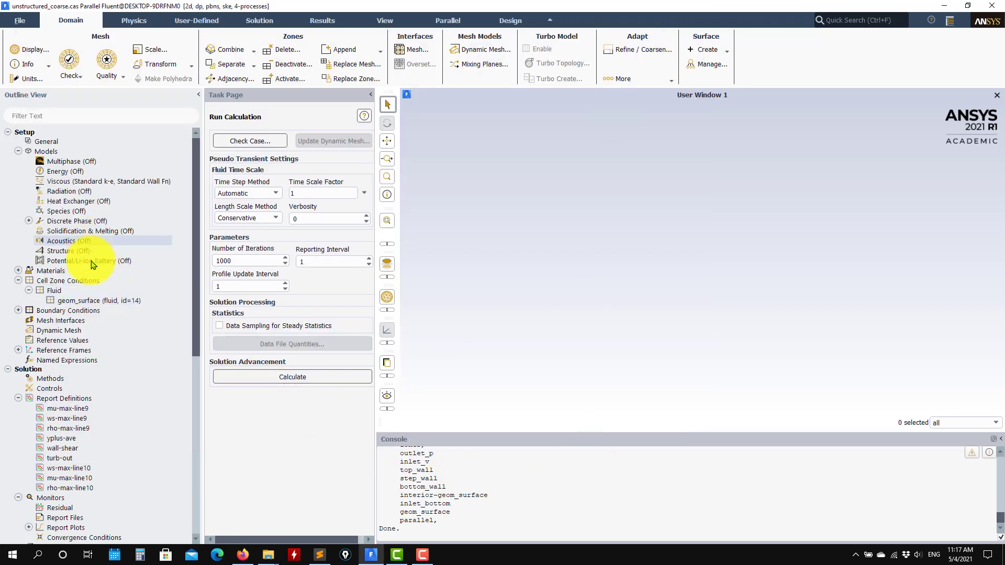
Display mesh-1 with all surfaces selected, including interior-geom_surface
{"action": "scroll", "coordinate": [92, 263], "scroll_direction": "down", "scroll_amount": 9}
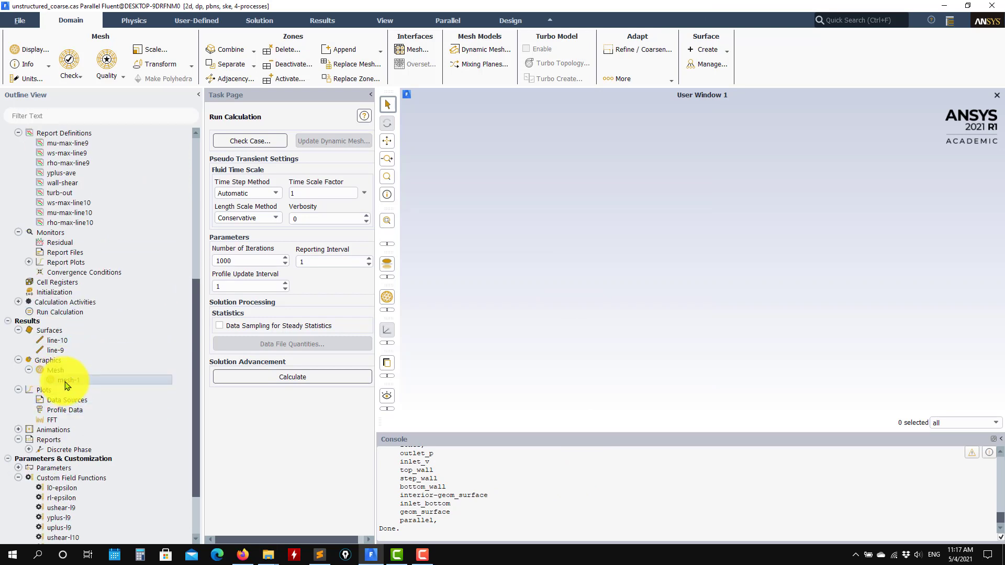
{"action": "double_click", "coordinate": [115, 384]}
{"action": "left_click", "coordinate": [222, 432]}
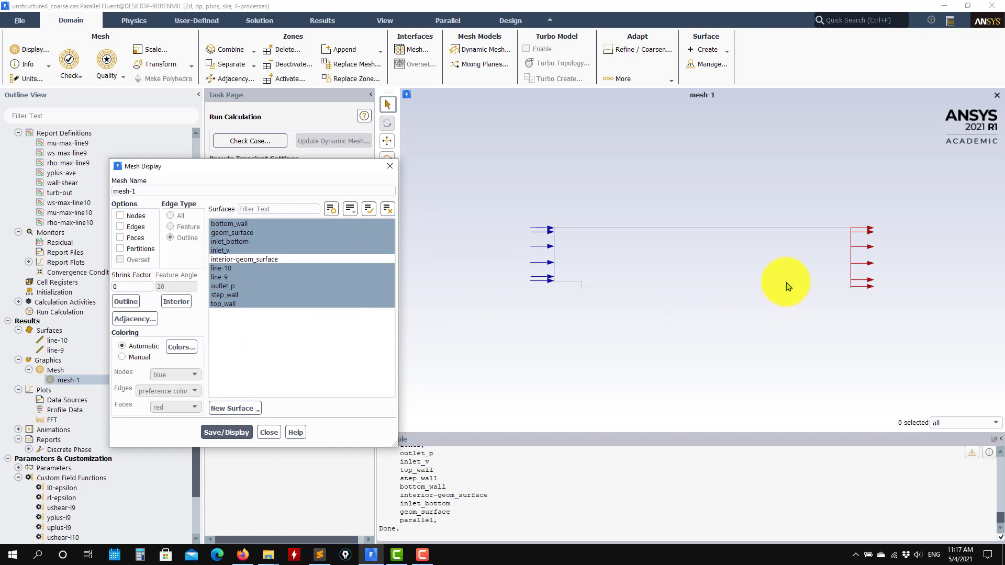
{"action": "scroll", "coordinate": [796, 286], "scroll_direction": "up", "scroll_amount": 2}
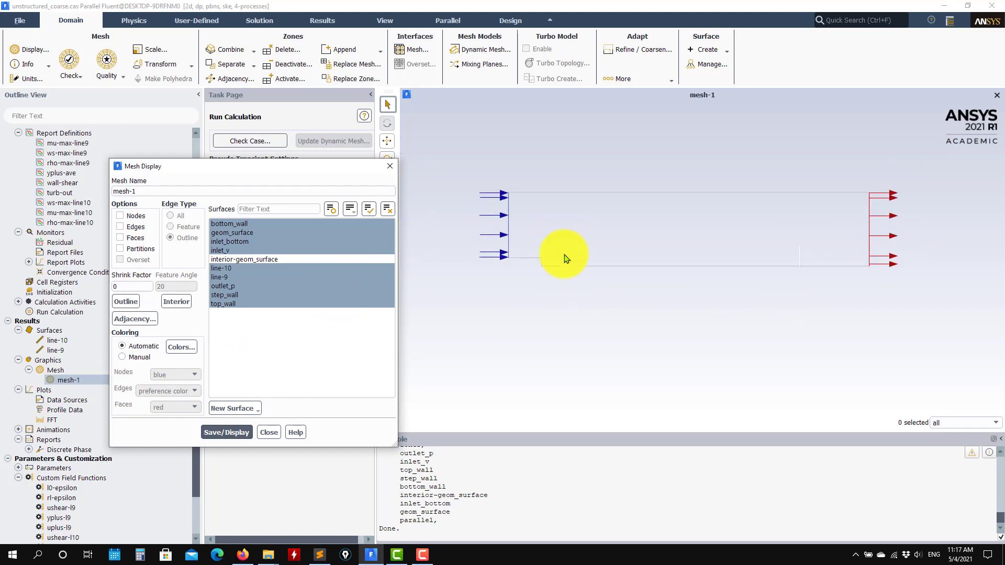
{"action": "scroll", "coordinate": [567, 258], "scroll_direction": "up", "scroll_amount": 2}
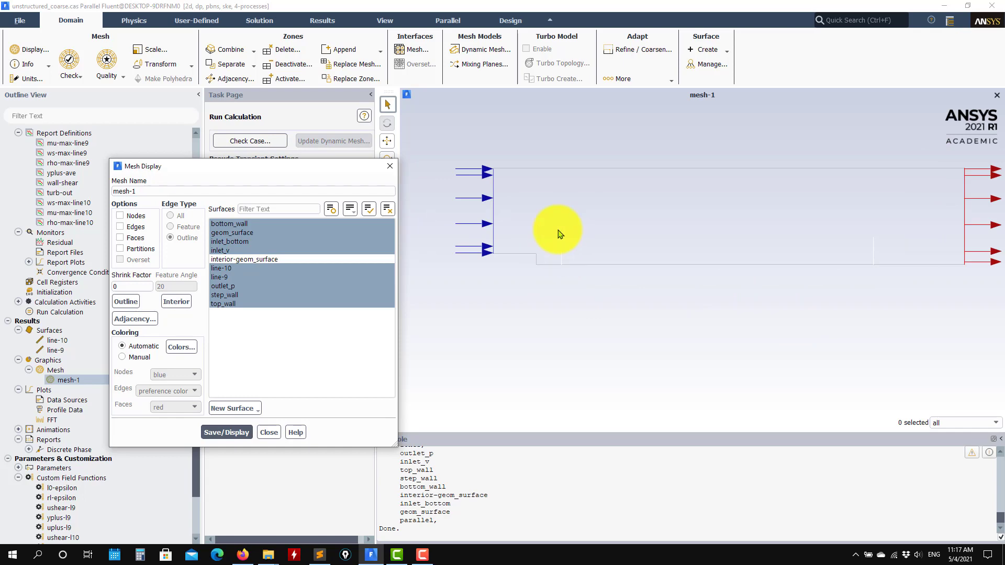
{"action": "left_click", "coordinate": [369, 208]}
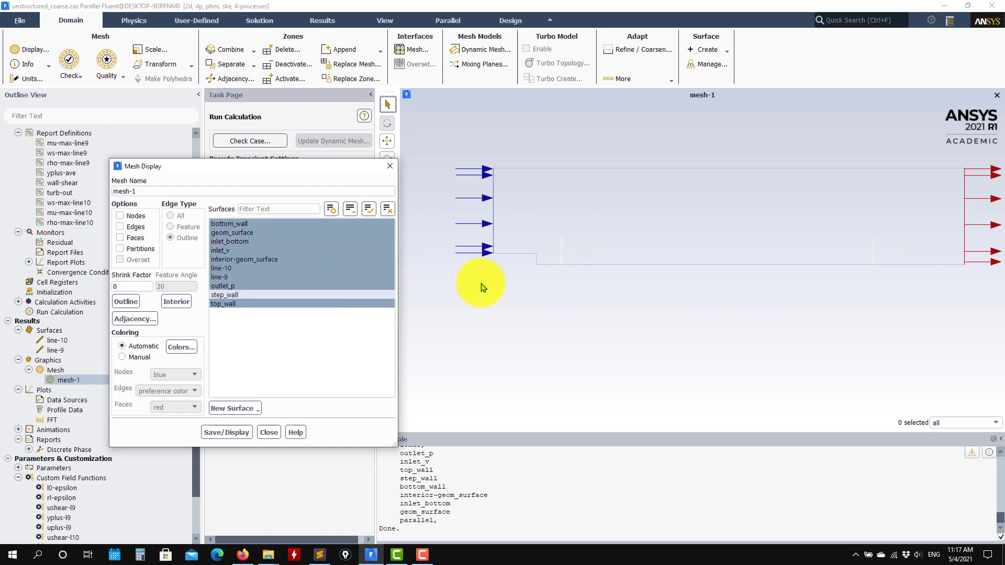
{"action": "left_click", "coordinate": [230, 432]}
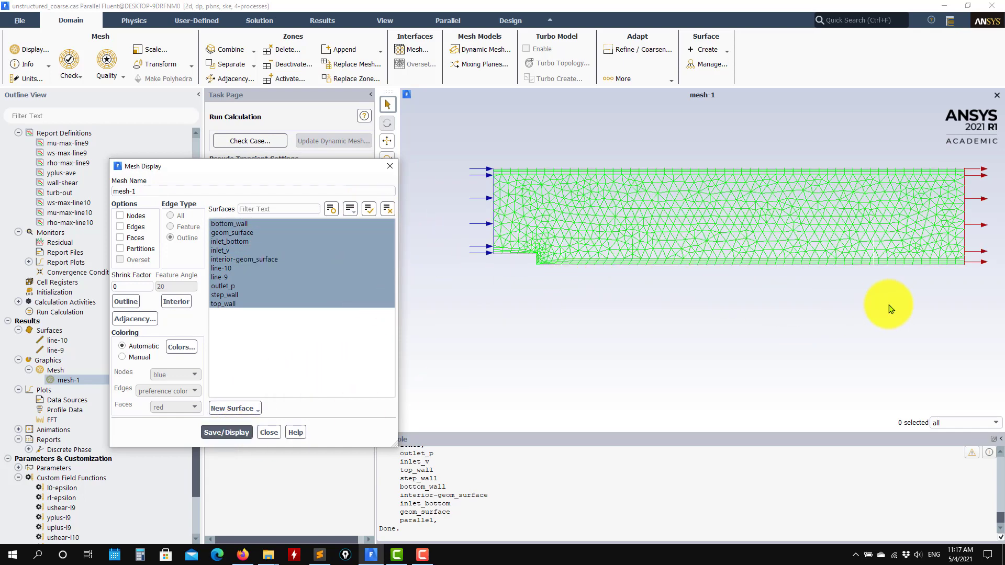
Examine the unstructured coarse mesh along the channel and around the step, and close the mesh display settings
{"action": "scroll", "coordinate": [884, 303], "scroll_direction": "down", "scroll_amount": 4}
{"action": "scroll", "coordinate": [861, 293], "scroll_direction": "up", "scroll_amount": 5}
{"action": "scroll", "coordinate": [967, 318], "scroll_direction": "down", "scroll_amount": 6}
{"action": "scroll", "coordinate": [969, 305], "scroll_direction": "up", "scroll_amount": 3}
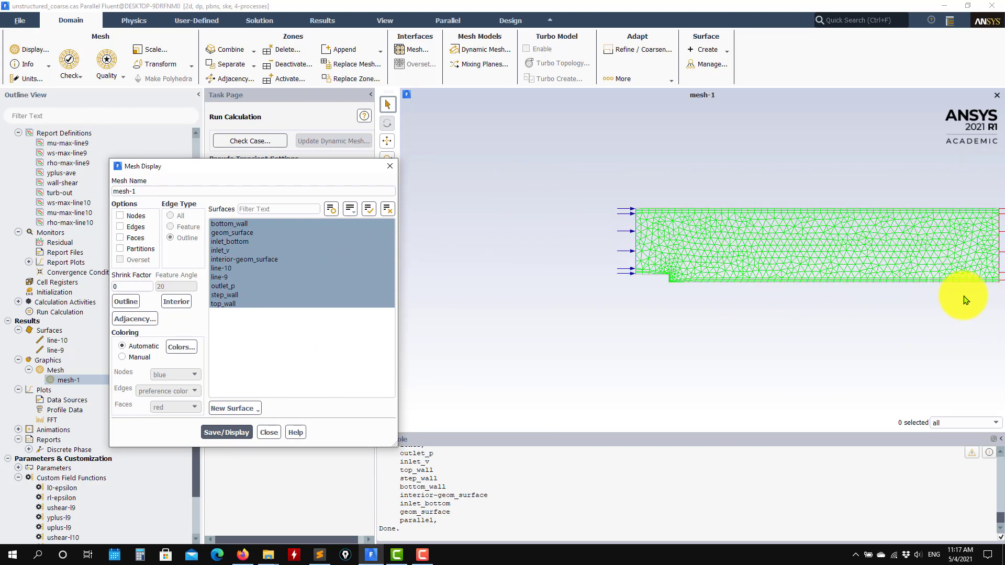
{"action": "scroll", "coordinate": [874, 288], "scroll_direction": "up", "scroll_amount": 2}
{"action": "scroll", "coordinate": [722, 314], "scroll_direction": "up", "scroll_amount": 3}
{"action": "scroll", "coordinate": [713, 317], "scroll_direction": "down", "scroll_amount": 5}
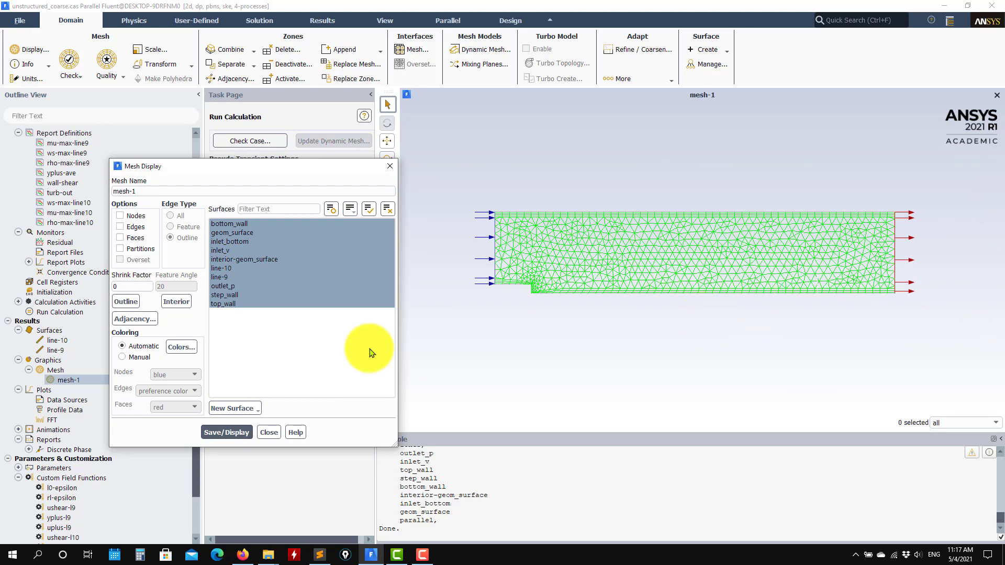
{"action": "left_click", "coordinate": [269, 433]}
{"action": "scroll", "coordinate": [87, 359], "scroll_direction": "up", "scroll_amount": 7}
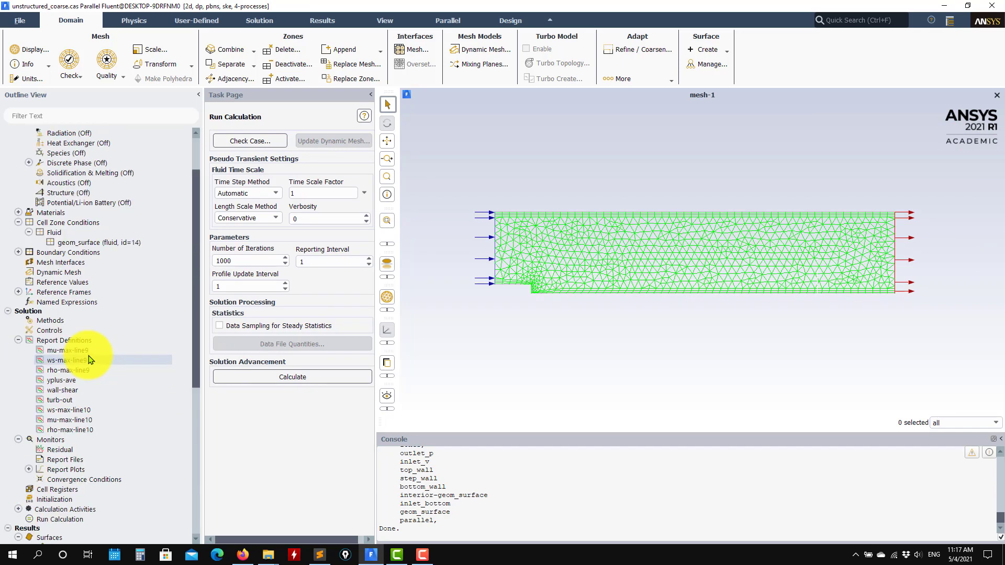
{"action": "scroll", "coordinate": [99, 359], "scroll_direction": "up", "scroll_amount": 2}
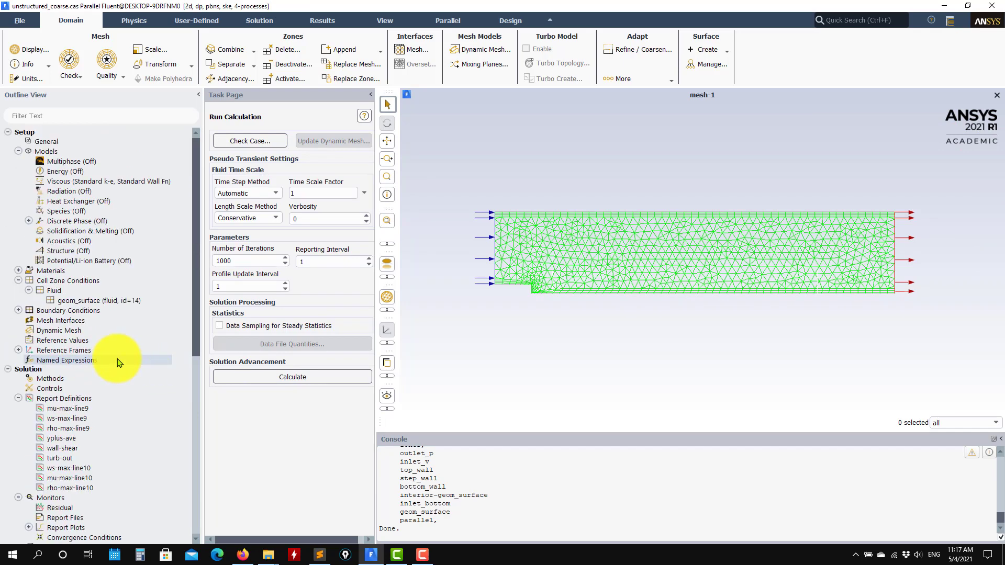
Keep the standard k-epsilon model with Standard Wall Functions, initialize and run the calculation, and review the monitor and residual plots
{"action": "double_click", "coordinate": [104, 182]}
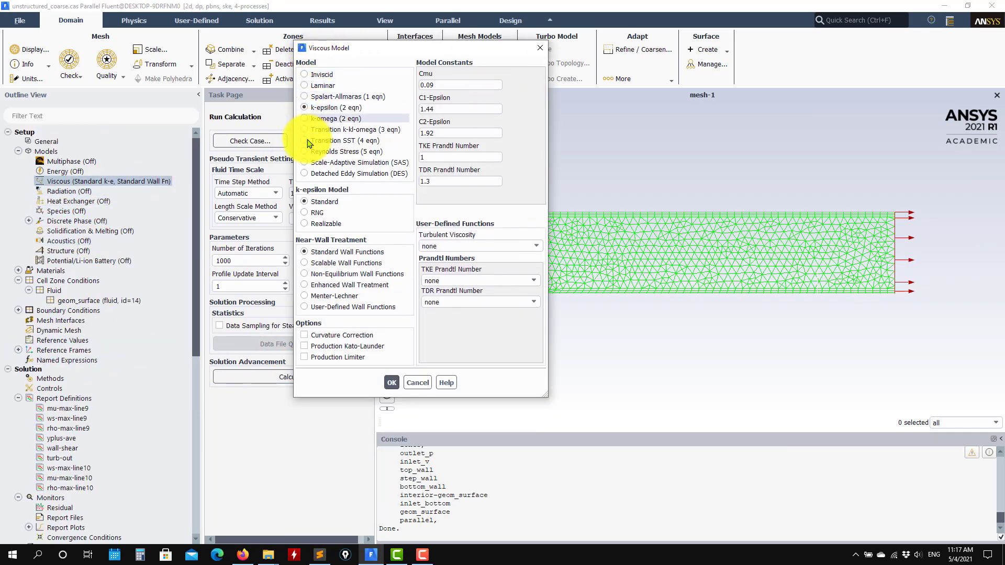
{"action": "left_click", "coordinate": [391, 383]}
{"action": "left_click", "coordinate": [293, 376]}
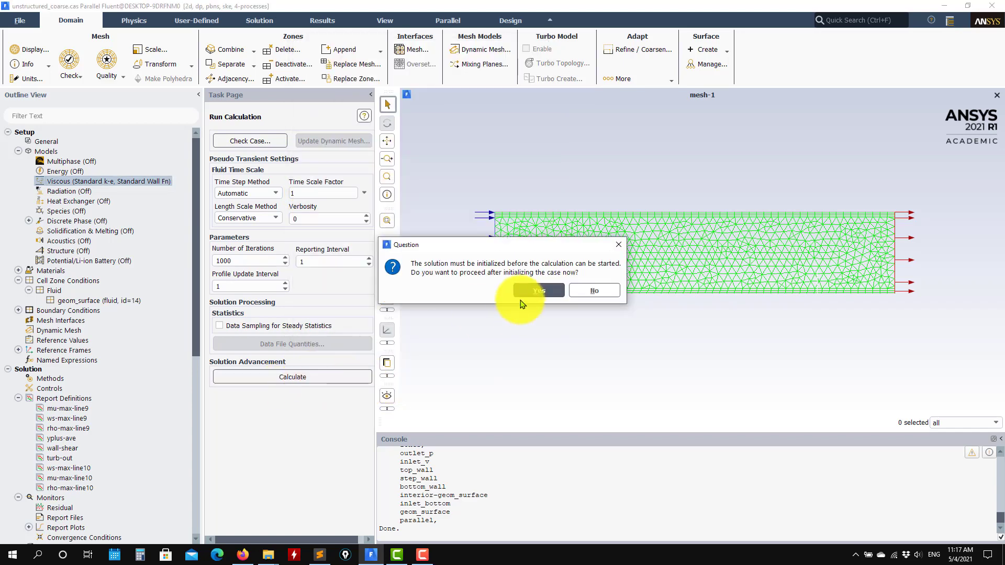
{"action": "left_click", "coordinate": [522, 290]}
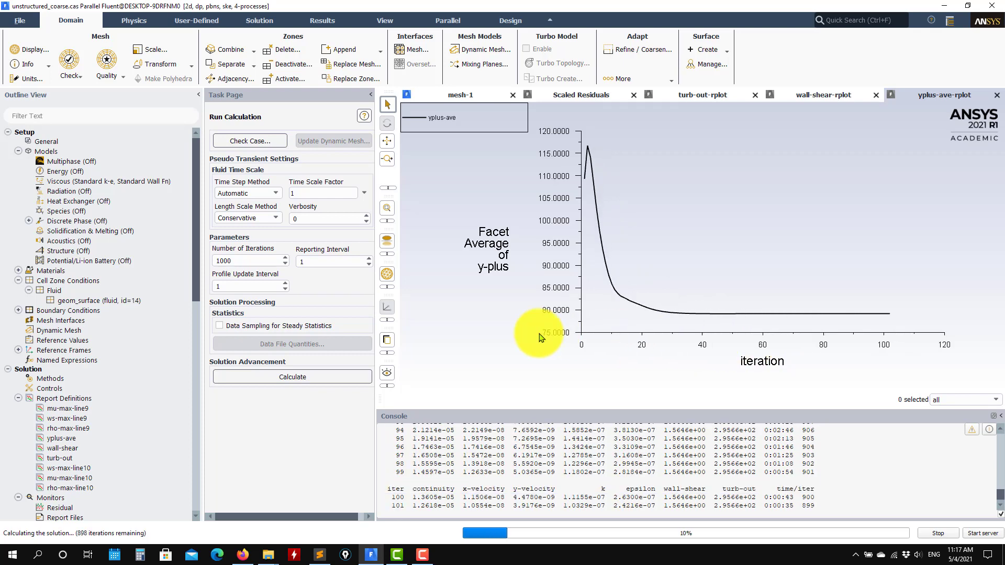
{"action": "left_click", "coordinate": [523, 289]}
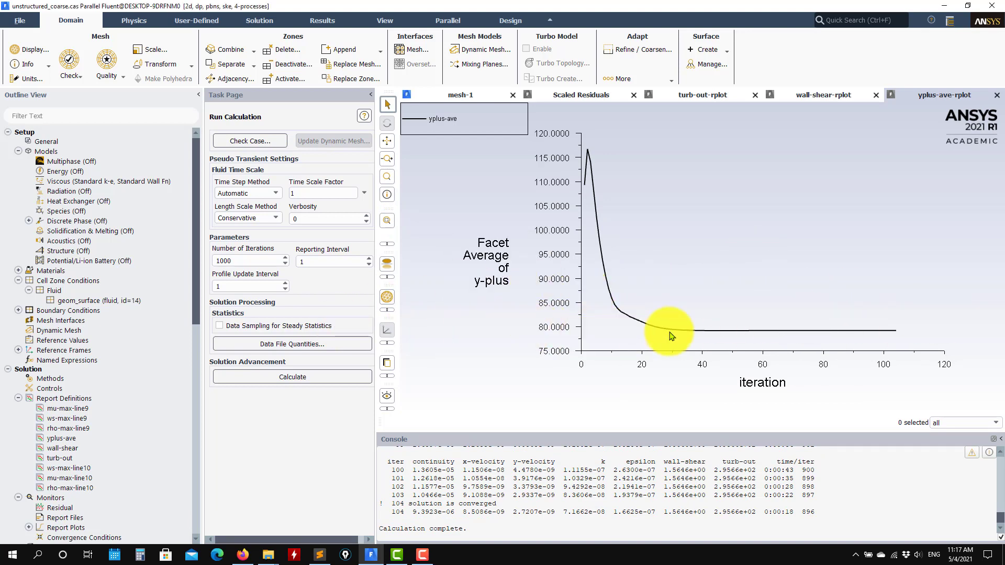
{"action": "left_click", "coordinate": [813, 95]}
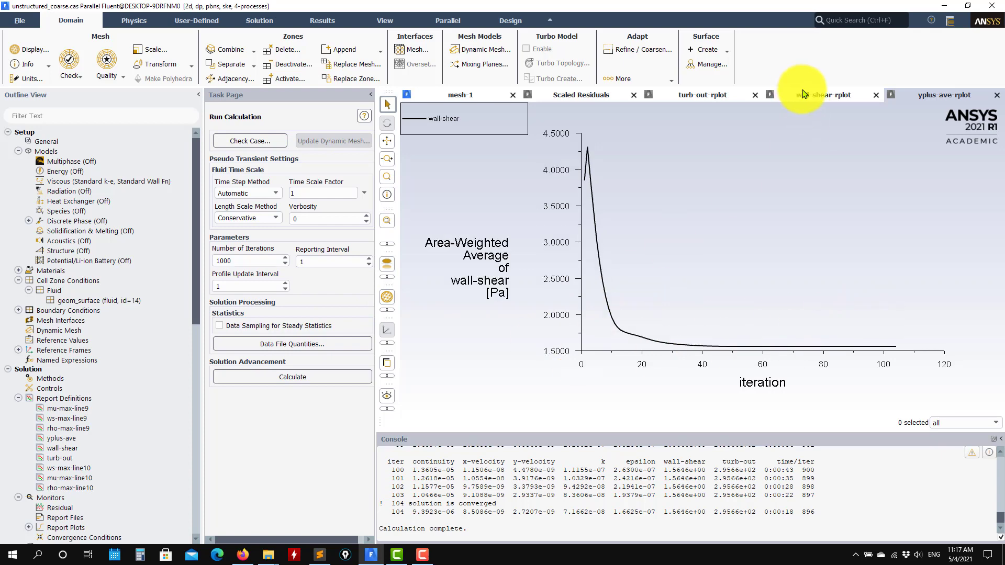
{"action": "left_click", "coordinate": [696, 94]}
{"action": "left_click", "coordinate": [589, 94]}
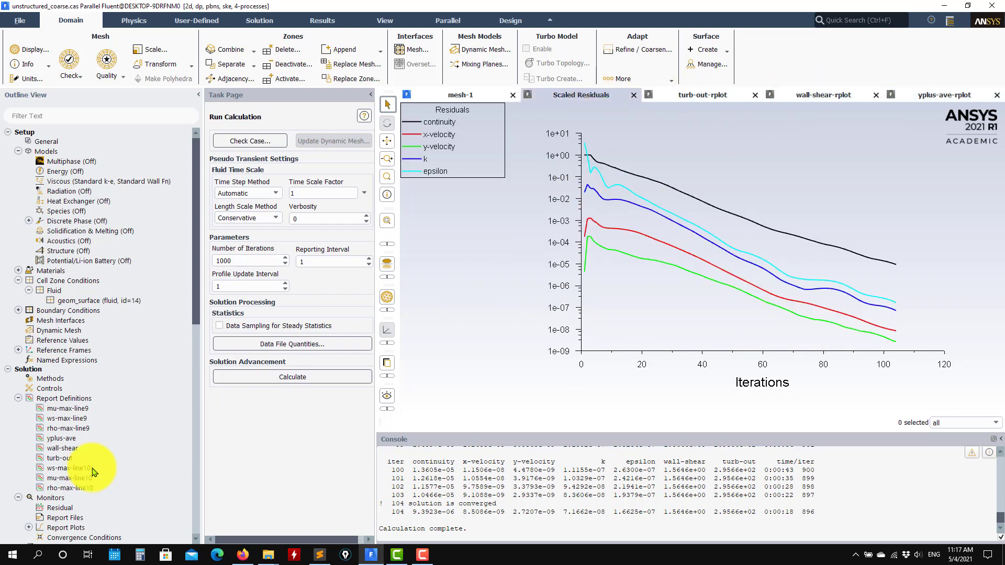
Display contour-1 of velocity magnitude on geom_surface, examine the flow behind the step, and close the contour settings
{"action": "scroll", "coordinate": [93, 472], "scroll_direction": "down", "scroll_amount": 12}
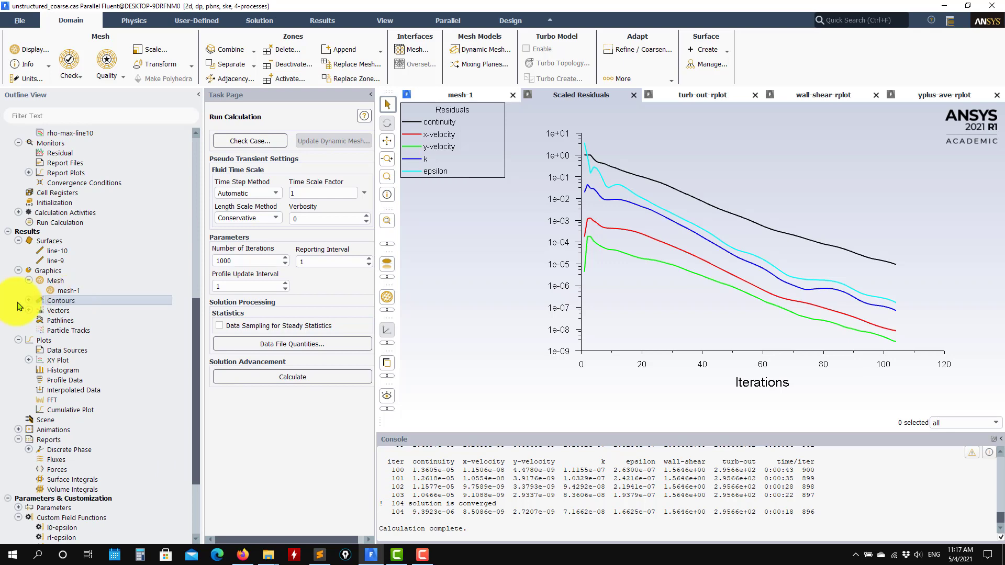
{"action": "left_click", "coordinate": [28, 301]}
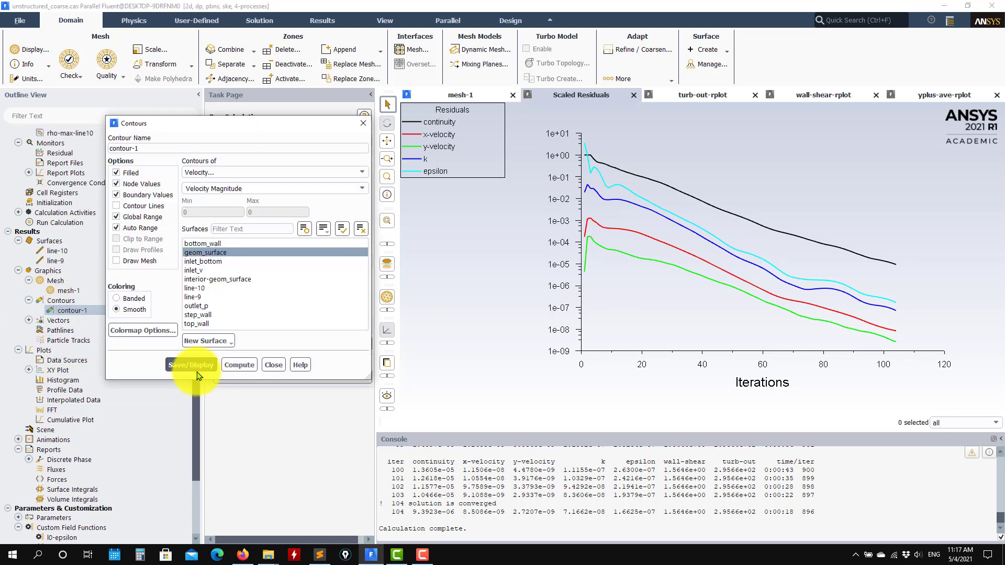
{"action": "left_click", "coordinate": [193, 365]}
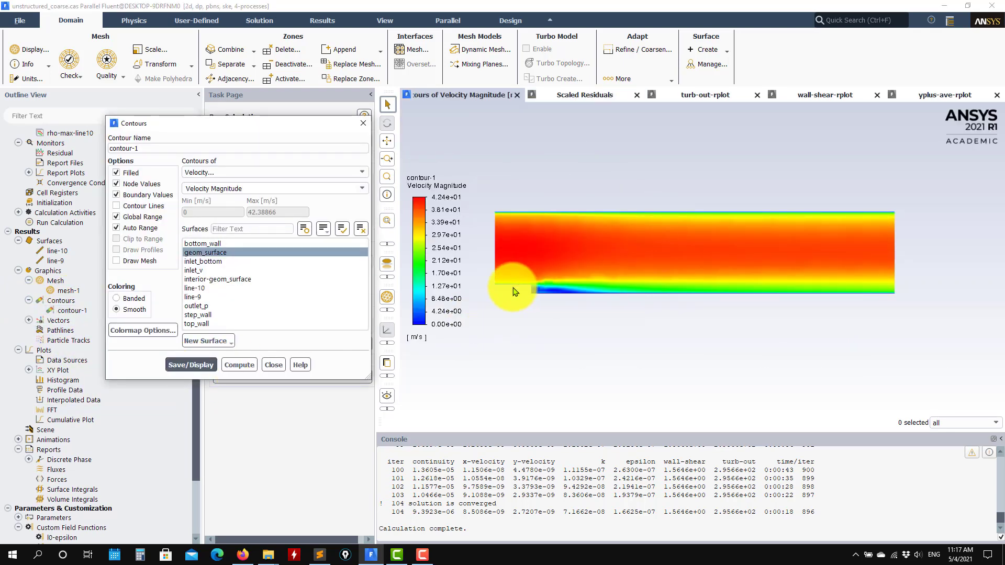
{"action": "scroll", "coordinate": [524, 280], "scroll_direction": "up", "scroll_amount": 5}
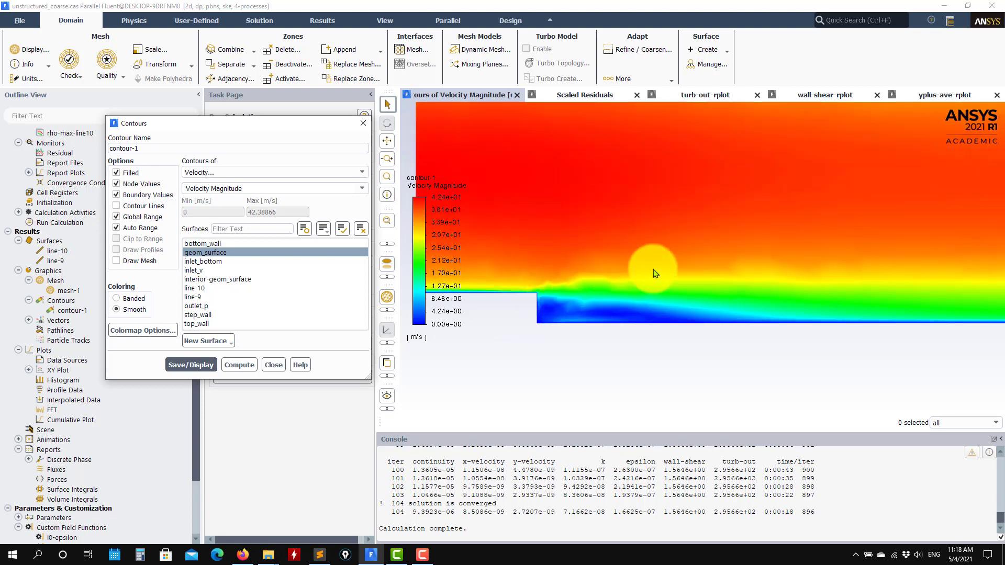
{"action": "scroll", "coordinate": [643, 301], "scroll_direction": "down", "scroll_amount": 1}
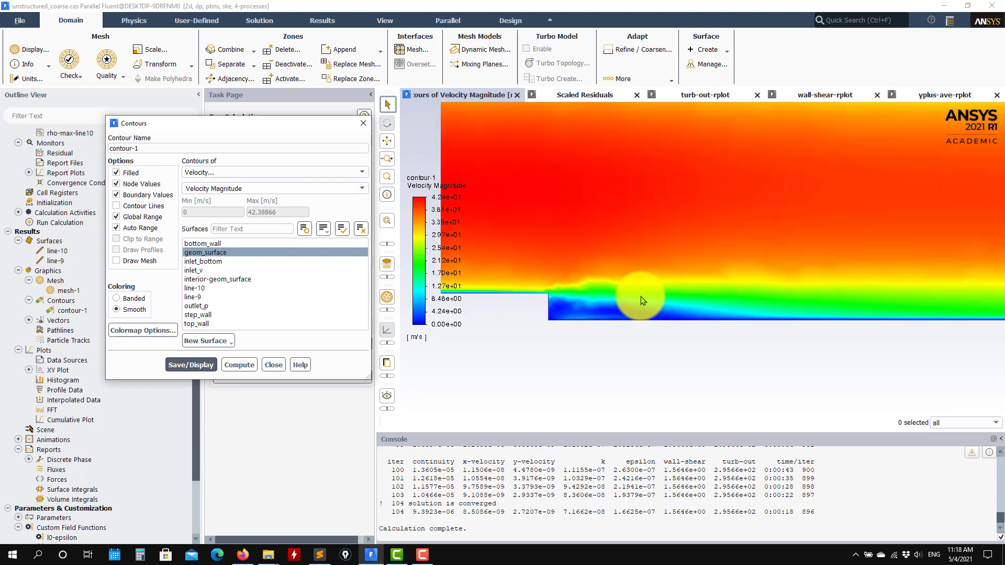
{"action": "scroll", "coordinate": [643, 301], "scroll_direction": "down", "scroll_amount": 2}
{"action": "left_click", "coordinate": [272, 365]}
Plot X-wall shear stress along bottom_wall with xy-plot-1, and overlay the experimental data from cf_data.xy
{"action": "scroll", "coordinate": [79, 409], "scroll_direction": "down", "scroll_amount": 4}
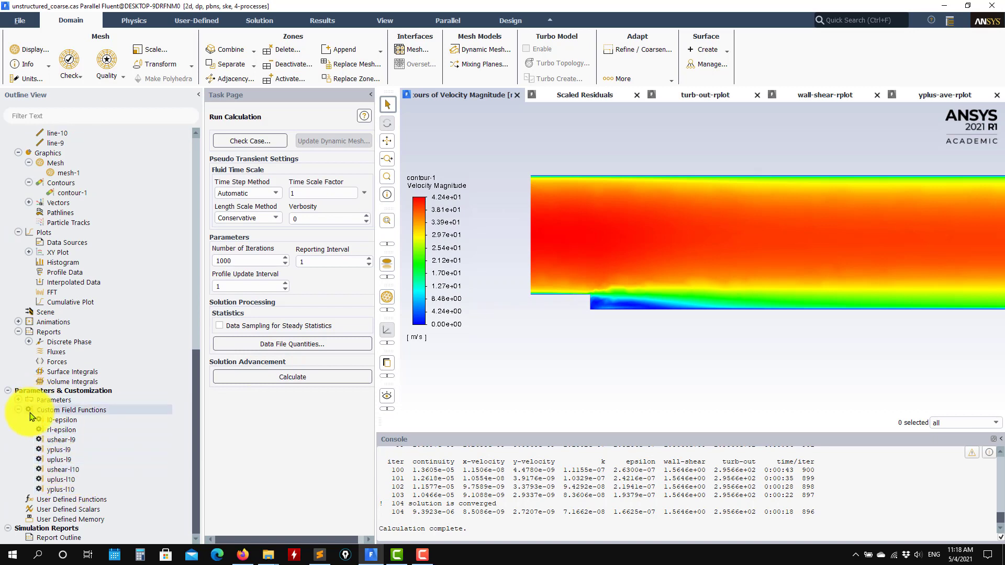
{"action": "left_click", "coordinate": [29, 253]}
{"action": "double_click", "coordinate": [73, 293]}
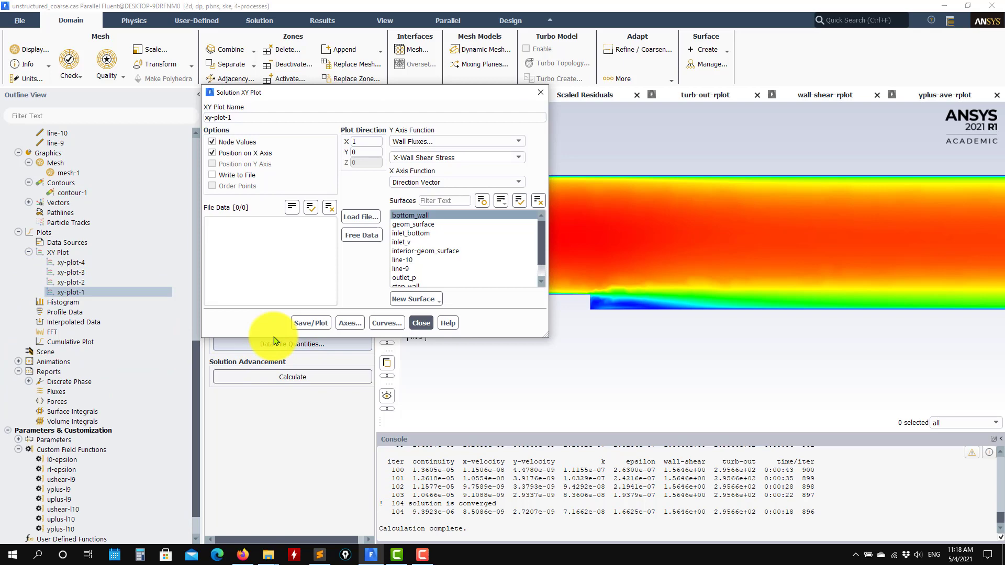
{"action": "left_click", "coordinate": [301, 322]}
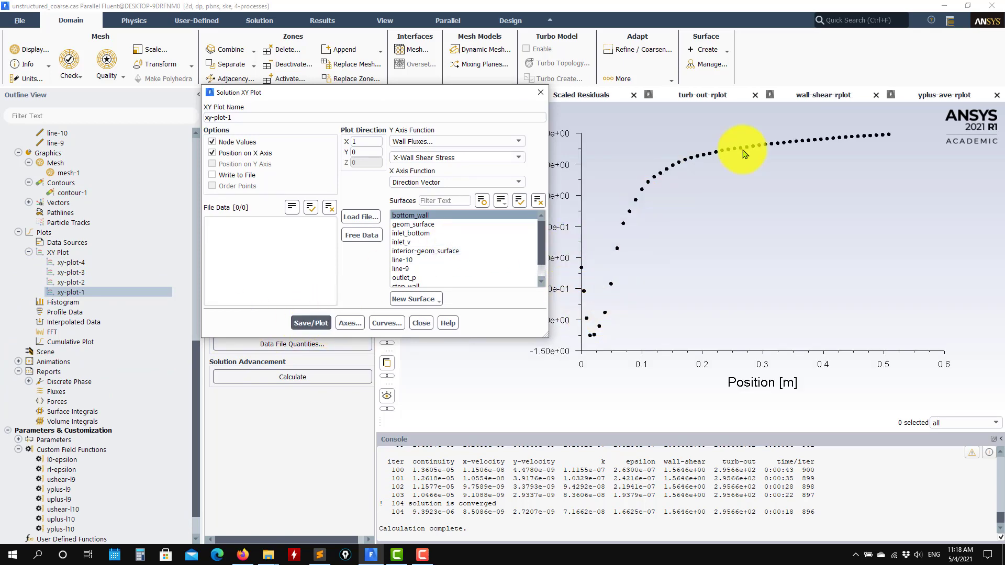
{"action": "left_click", "coordinate": [361, 216]}
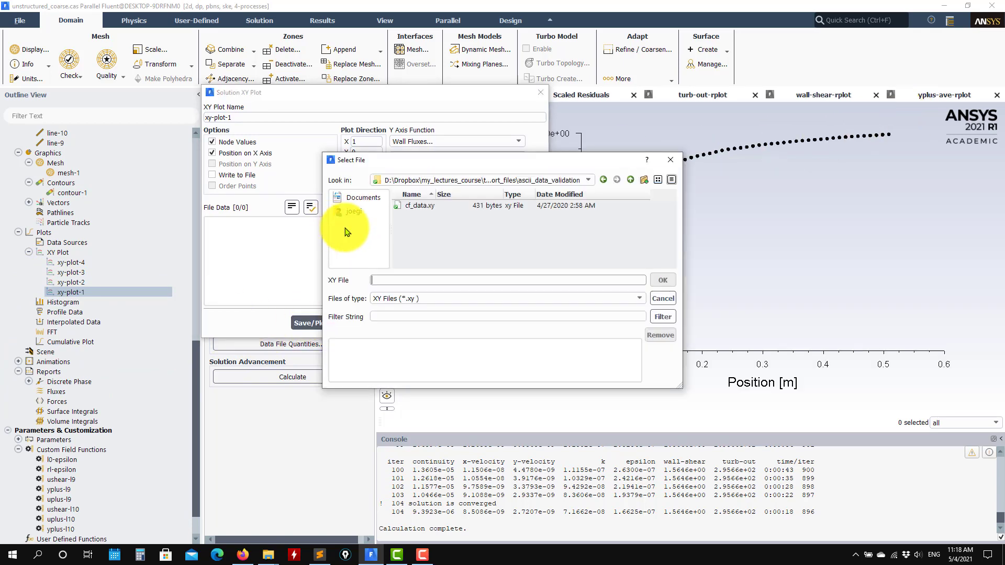
{"action": "left_click", "coordinate": [424, 206]}
{"action": "left_click", "coordinate": [663, 280]}
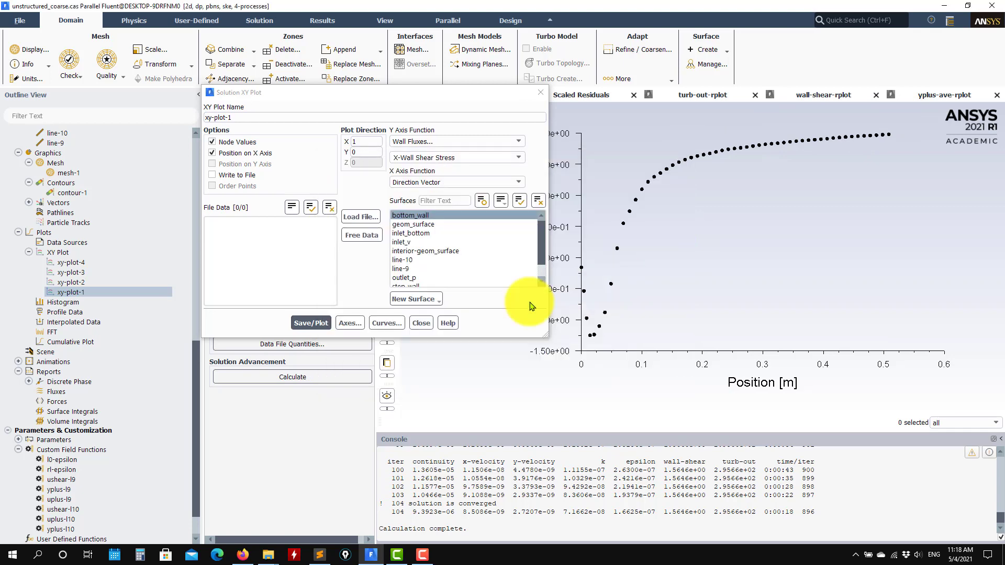
{"action": "left_click", "coordinate": [314, 323]}
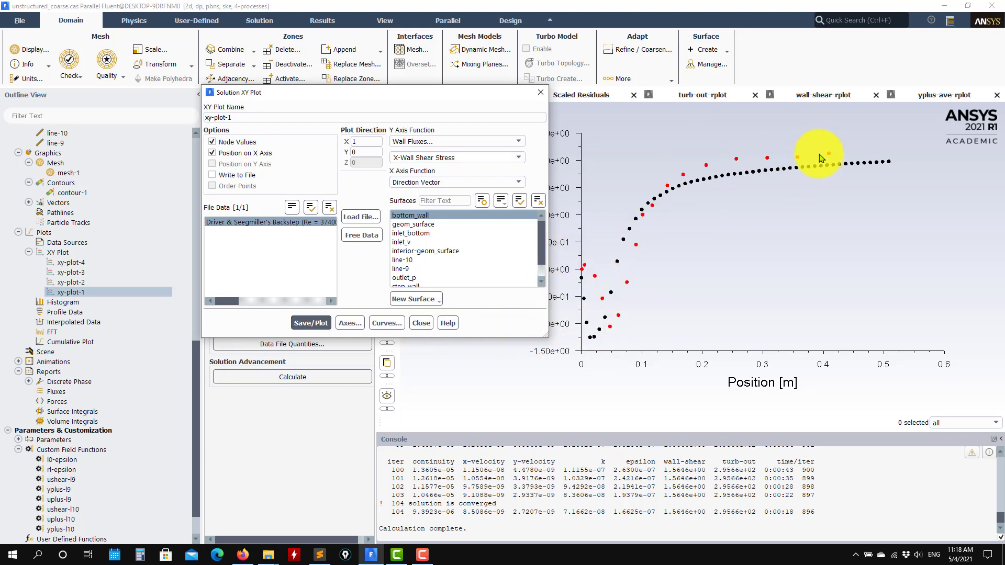
{"action": "left_click", "coordinate": [422, 324]}
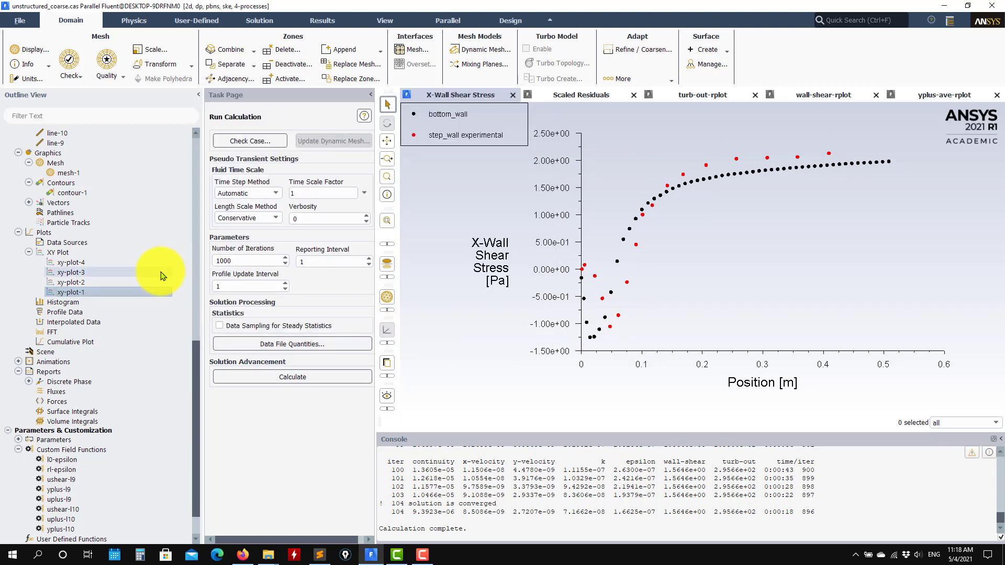
Switch the k-epsilon near-wall treatment to Enhanced Wall Treatment and run the calculation to completion
{"action": "scroll", "coordinate": [157, 275], "scroll_direction": "up", "scroll_amount": 15}
{"action": "double_click", "coordinate": [122, 182]}
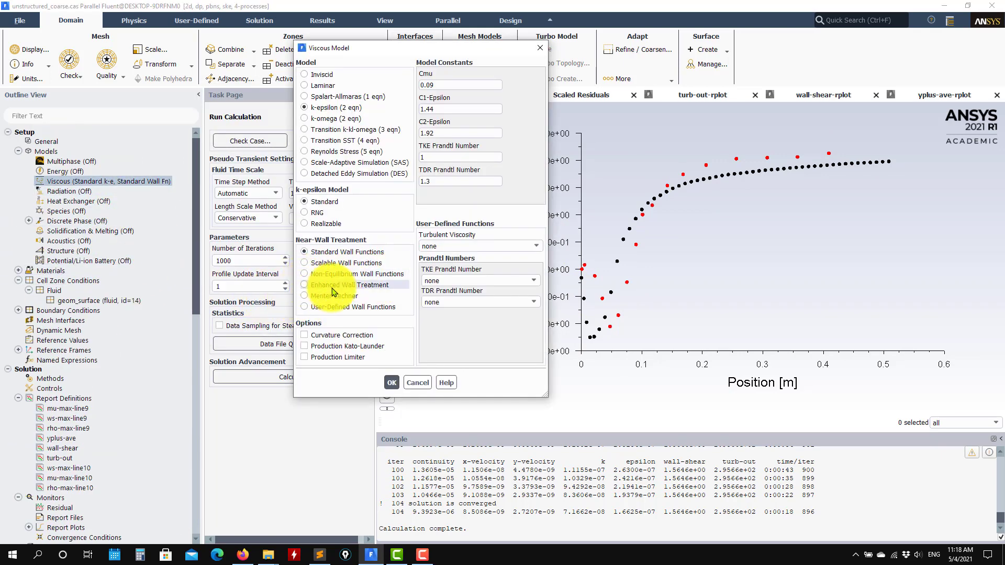
{"action": "left_click", "coordinate": [313, 285]}
{"action": "left_click", "coordinate": [392, 411]}
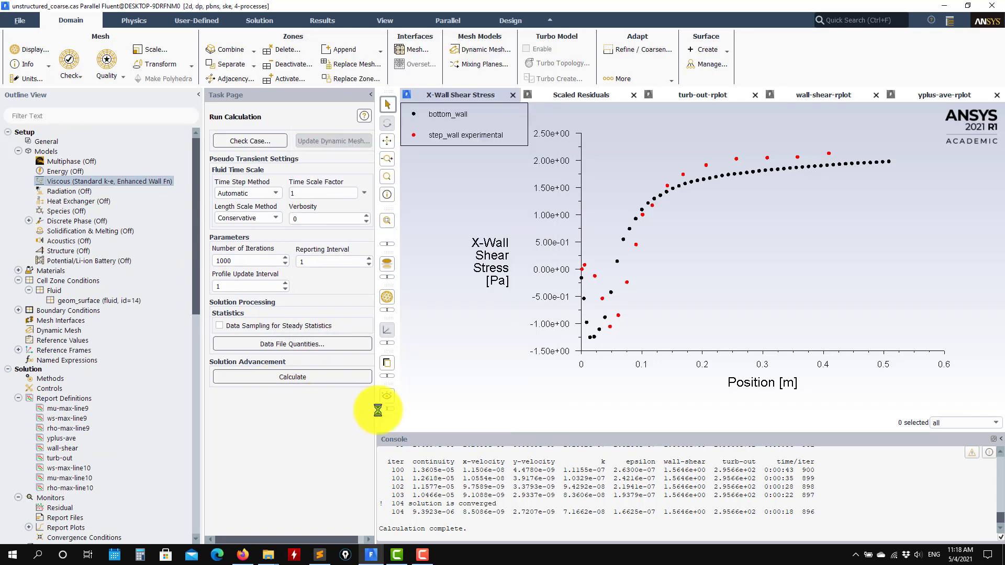
{"action": "left_click", "coordinate": [301, 378]}
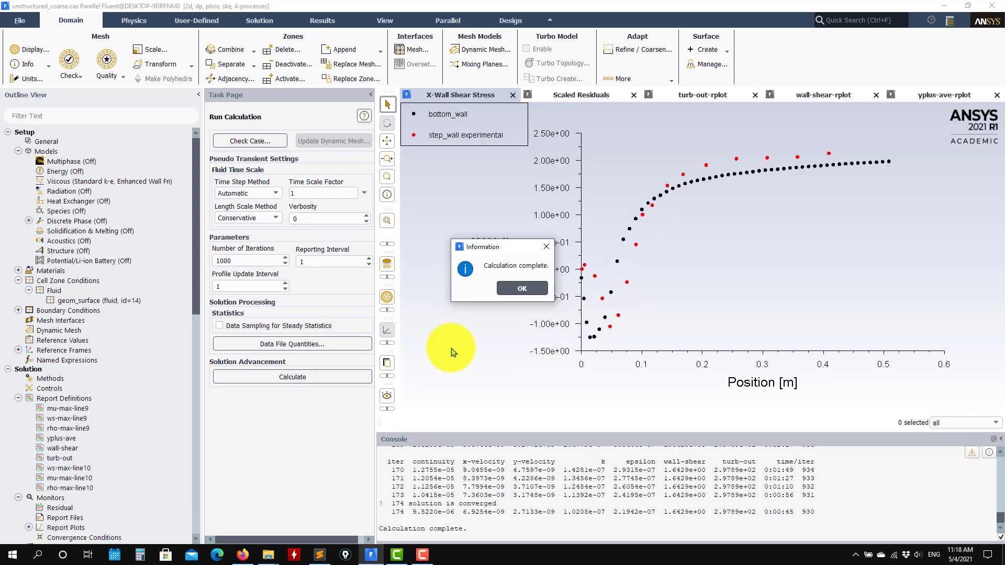
{"action": "left_click", "coordinate": [521, 286]}
Replot xy-plot-1 for the Enhanced Wall Treatment solution and reload cf_data.xy to compare it with the experiment
{"action": "scroll", "coordinate": [105, 414], "scroll_direction": "down", "scroll_amount": 6}
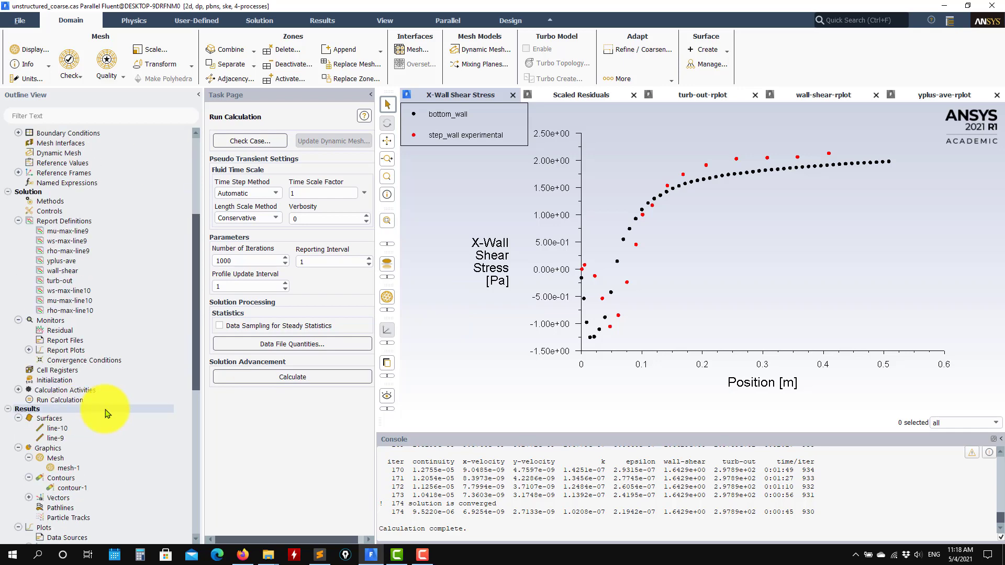
{"action": "scroll", "coordinate": [106, 413], "scroll_direction": "down", "scroll_amount": 3}
{"action": "double_click", "coordinate": [72, 501]}
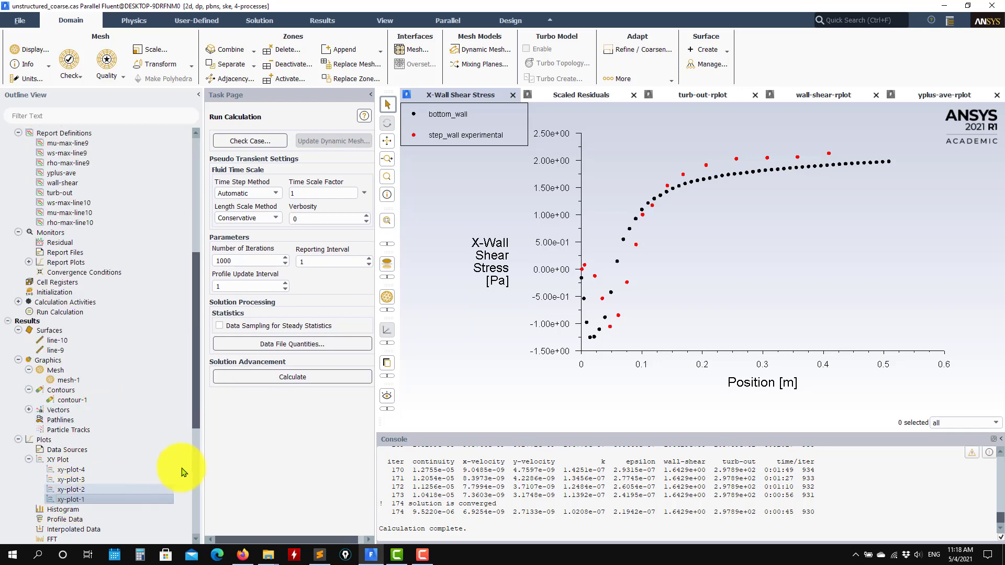
{"action": "left_click", "coordinate": [314, 323]}
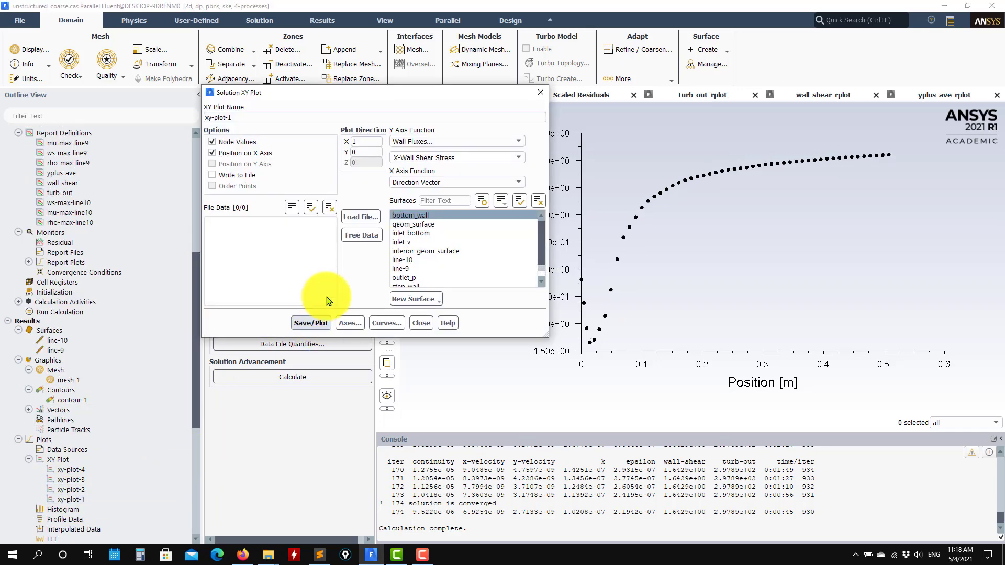
{"action": "left_click", "coordinate": [361, 217]}
{"action": "left_click", "coordinate": [421, 205]}
{"action": "left_click", "coordinate": [653, 282]}
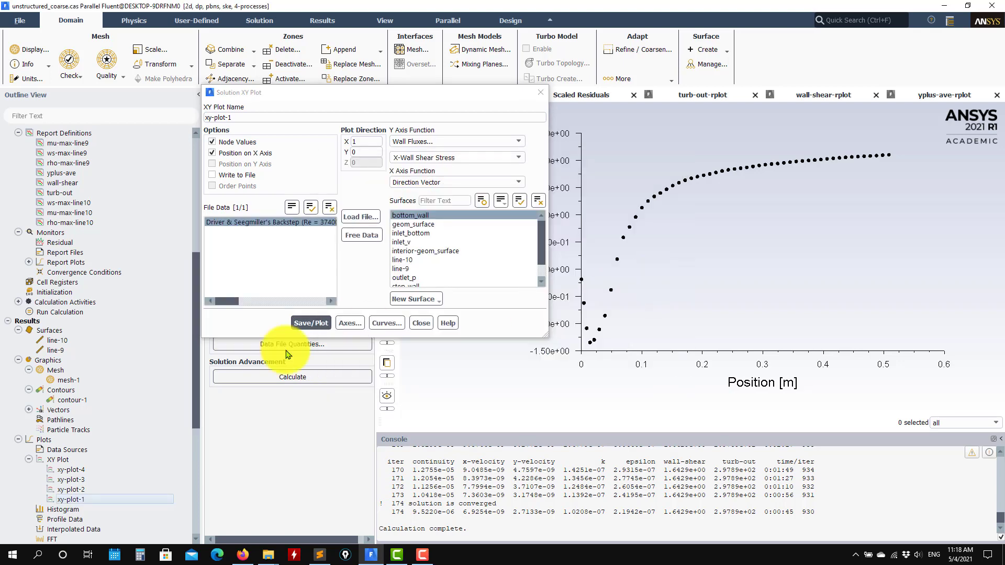
{"action": "left_click", "coordinate": [305, 325]}
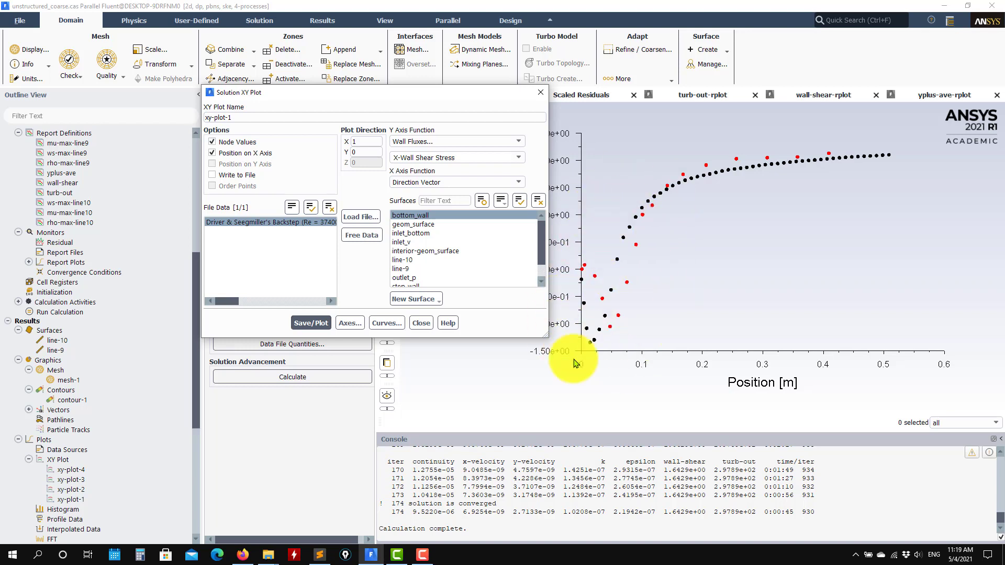
{"action": "left_click", "coordinate": [414, 323]}
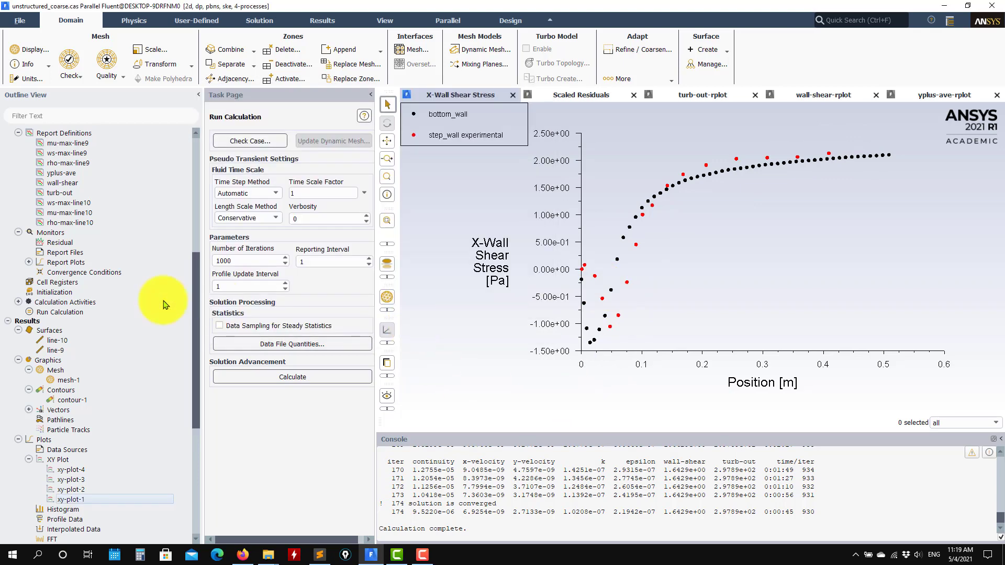
Change the near-wall treatment to Scalable Wall Functions and review the wall-shear, turb-out and yplus-ave monitor plots
{"action": "scroll", "coordinate": [157, 303], "scroll_direction": "up", "scroll_amount": 9}
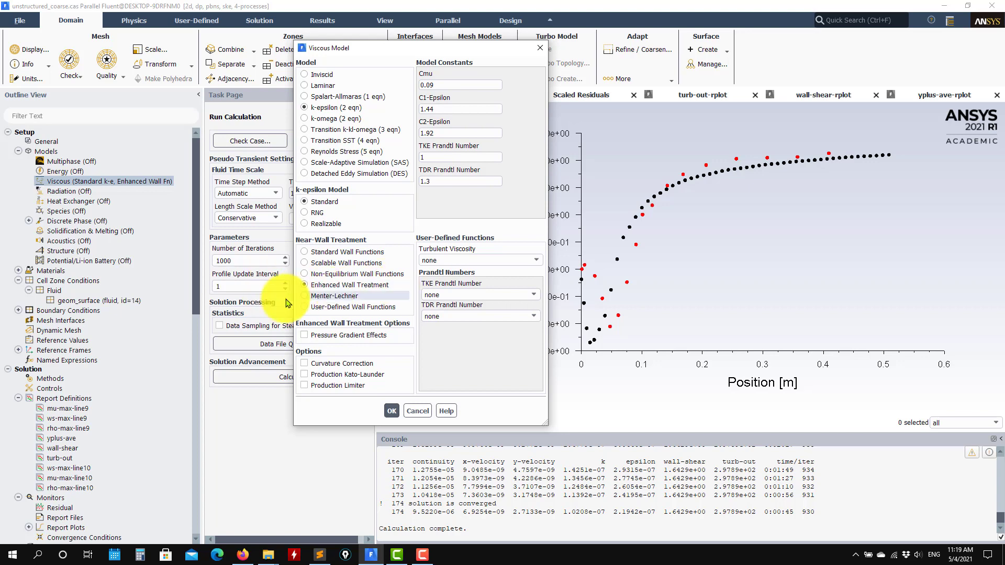
{"action": "left_click", "coordinate": [361, 264]}
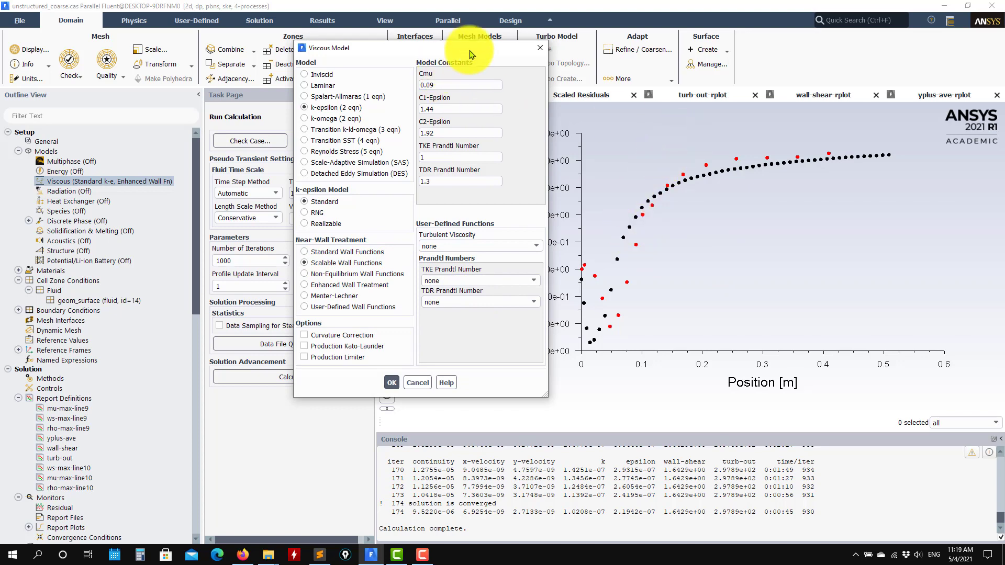
{"action": "left_click", "coordinate": [392, 382]}
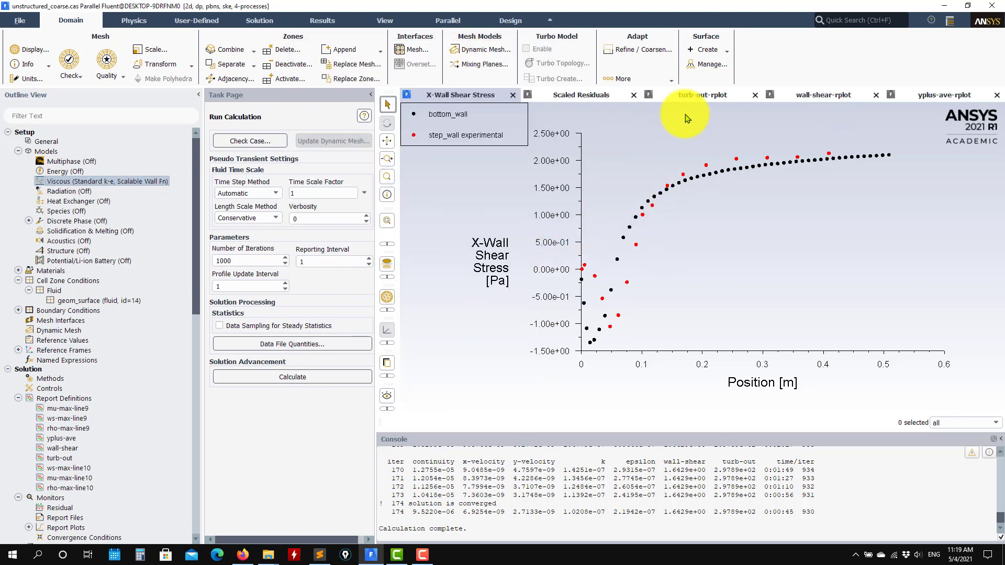
{"action": "left_click", "coordinate": [817, 94]}
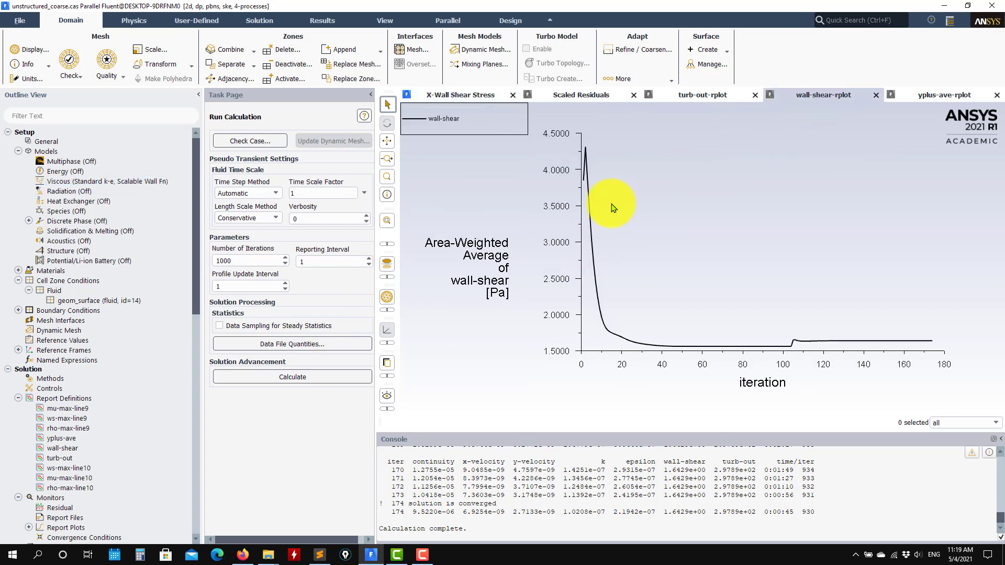
{"action": "left_click", "coordinate": [700, 100]}
{"action": "left_click", "coordinate": [937, 95]}
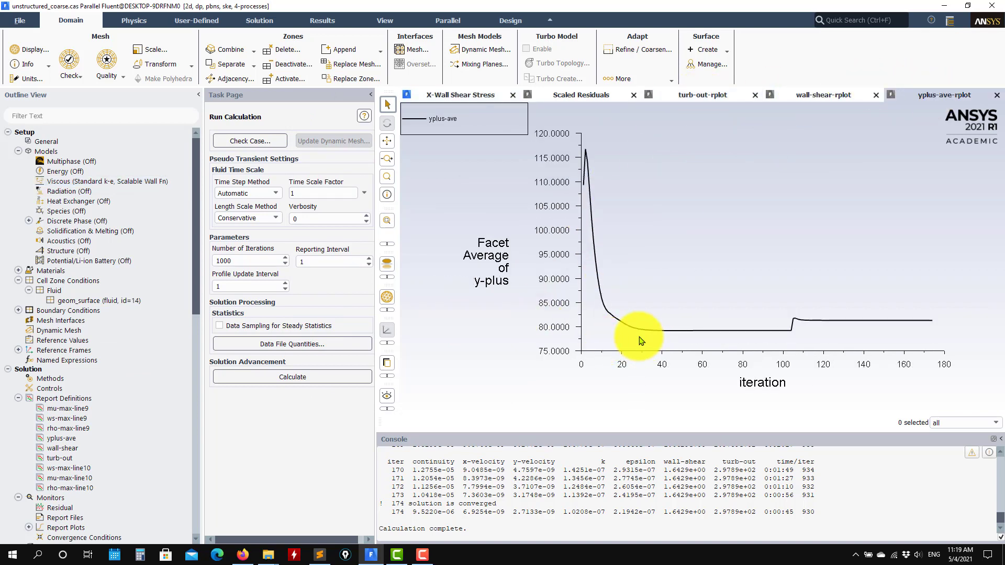
Run the calculation with Scalable Wall Functions and display the scaled residuals
{"action": "scroll", "coordinate": [42, 381], "scroll_direction": "down", "scroll_amount": 11}
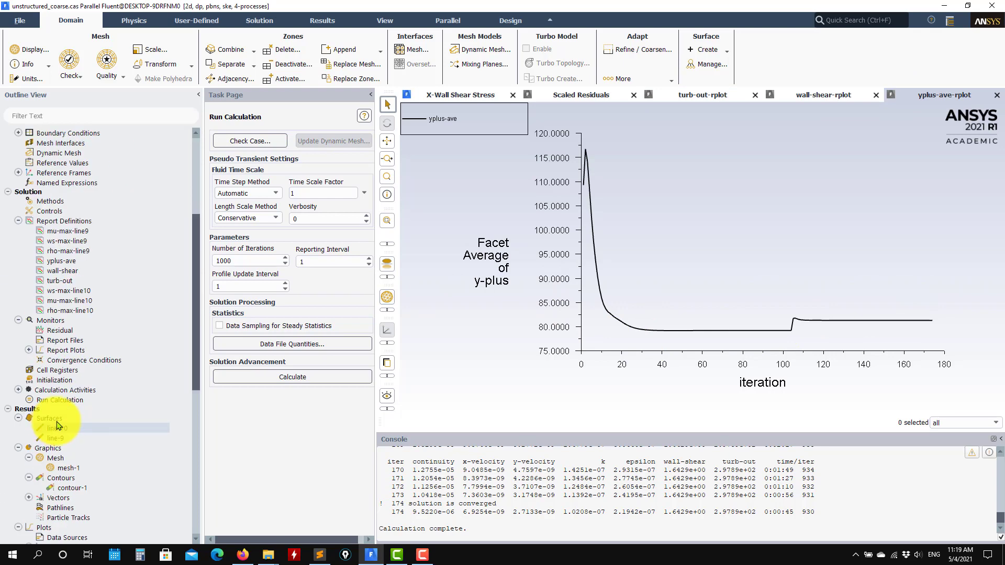
{"action": "left_click", "coordinate": [281, 376]}
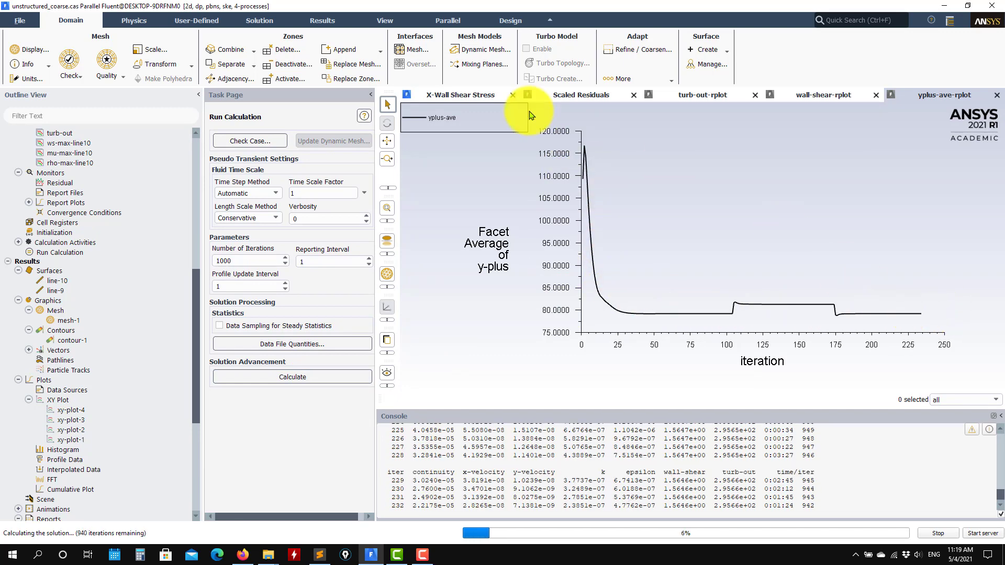
{"action": "left_click", "coordinate": [574, 96]}
{"action": "left_click", "coordinate": [526, 289]}
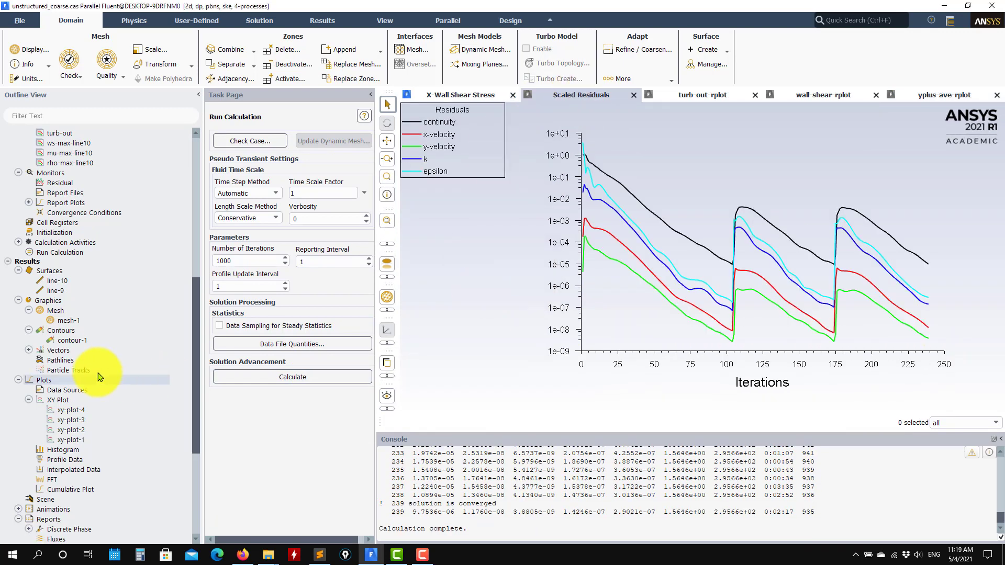
Replot xy-plot-1 for the Scalable Wall Functions solution and load cf_data.xy to compare the bottom-wall shear stress with the experiment
{"action": "scroll", "coordinate": [78, 350], "scroll_direction": "up", "scroll_amount": 5}
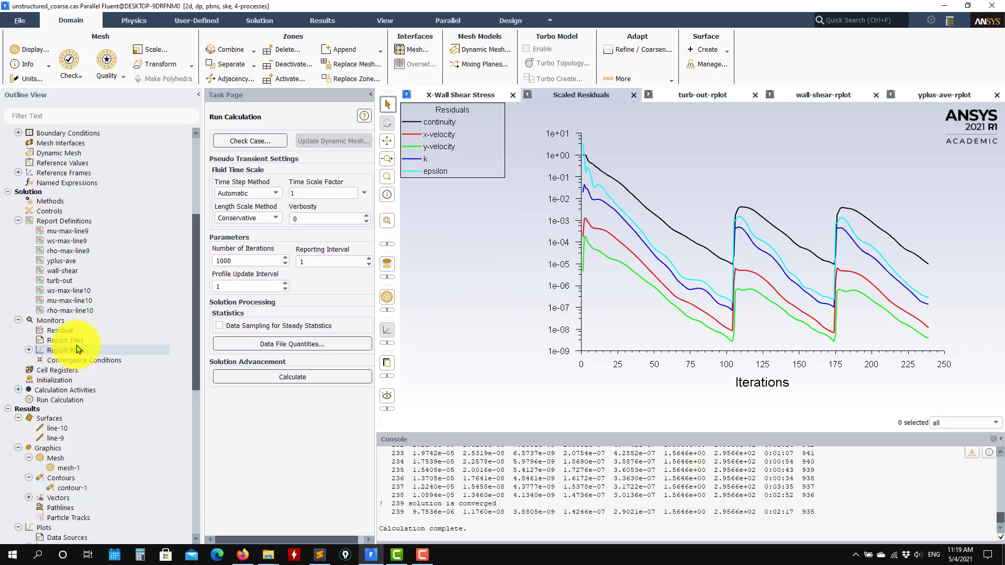
{"action": "scroll", "coordinate": [77, 350], "scroll_direction": "down", "scroll_amount": 8}
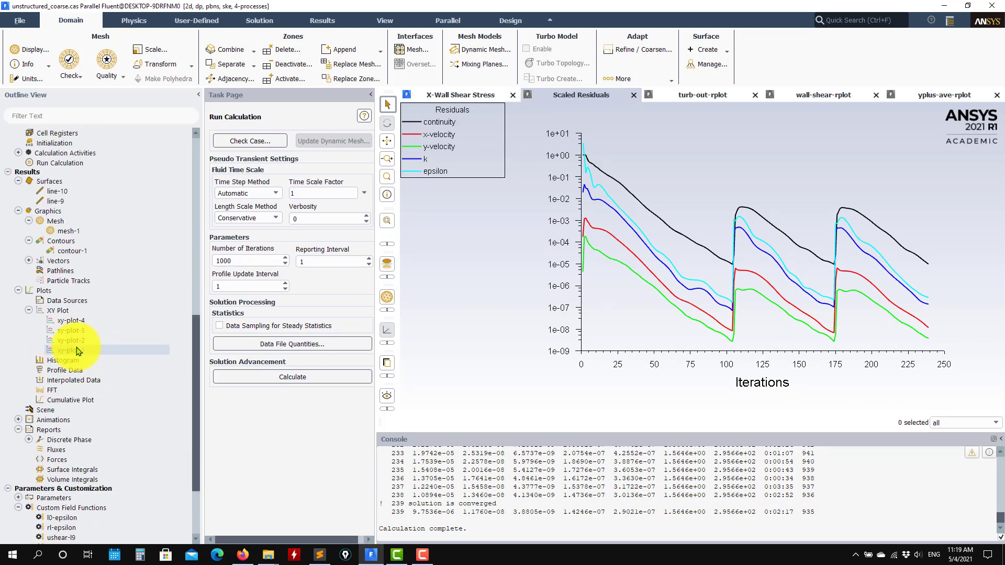
{"action": "double_click", "coordinate": [79, 350]}
{"action": "left_click", "coordinate": [310, 323]}
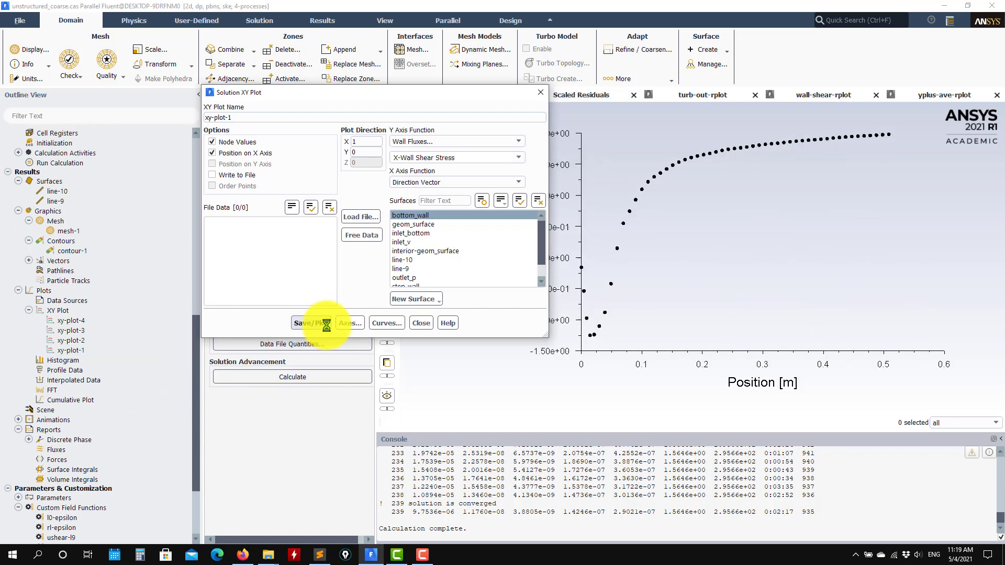
{"action": "left_click", "coordinate": [361, 217]}
{"action": "left_click", "coordinate": [418, 206]}
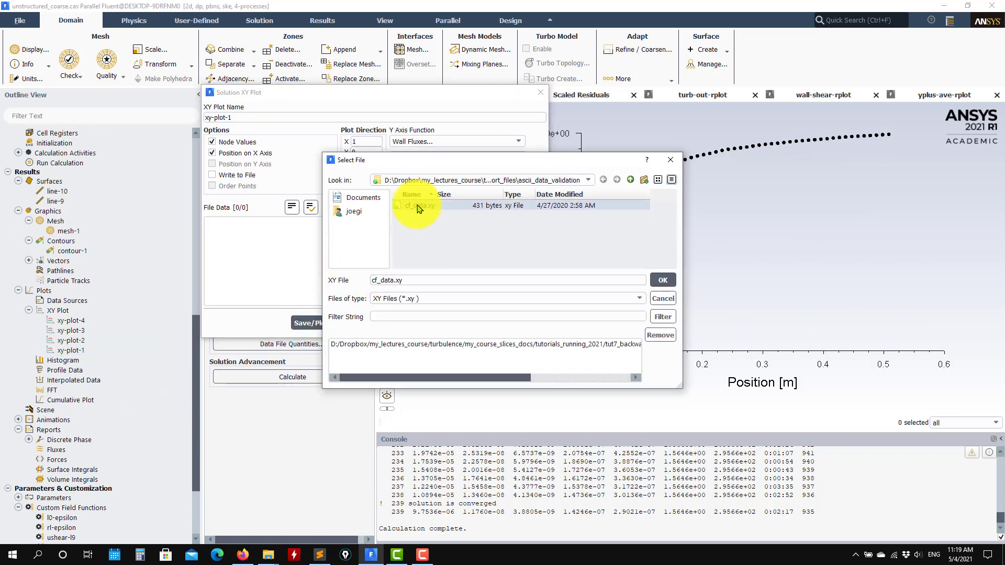
{"action": "left_click", "coordinate": [662, 281]}
{"action": "left_click", "coordinate": [310, 323]}
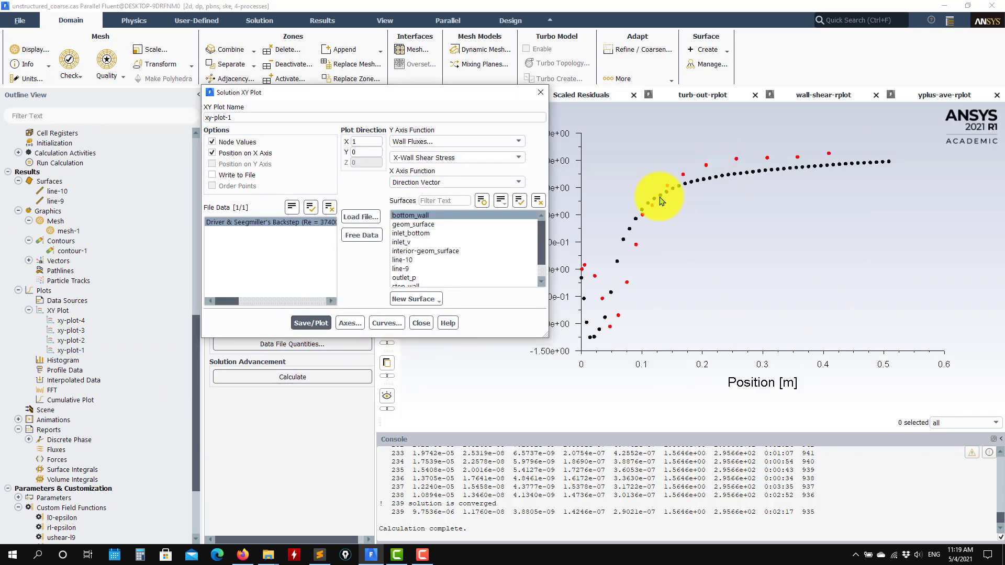
{"action": "left_click", "coordinate": [421, 323]}
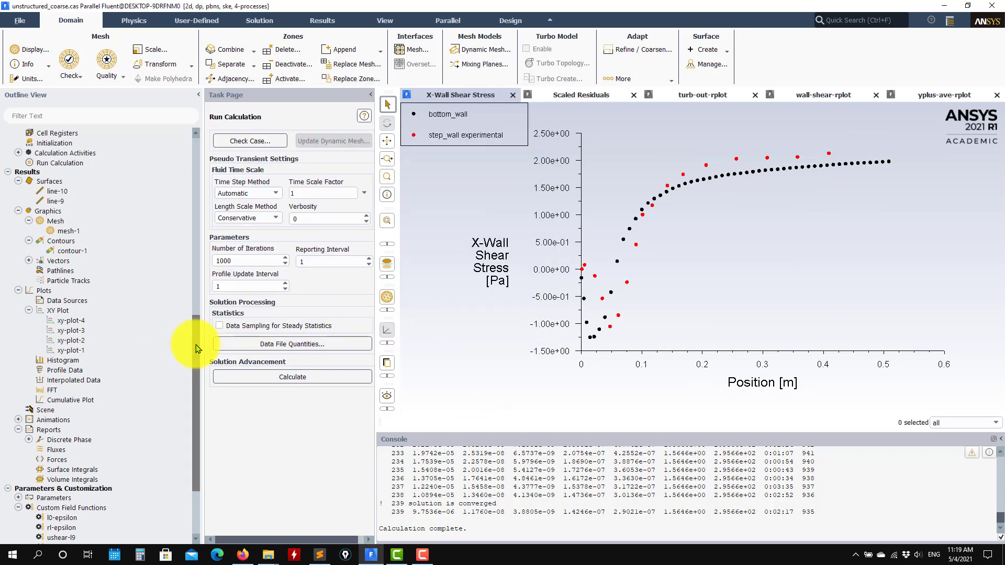
Replace the velocity profile on the inlet_v boundary with a constant velocity magnitude of 38.7 m/s
{"action": "scroll", "coordinate": [188, 231], "scroll_direction": "up", "scroll_amount": 5}
{"action": "scroll", "coordinate": [188, 231], "scroll_direction": "up", "scroll_amount": 8}
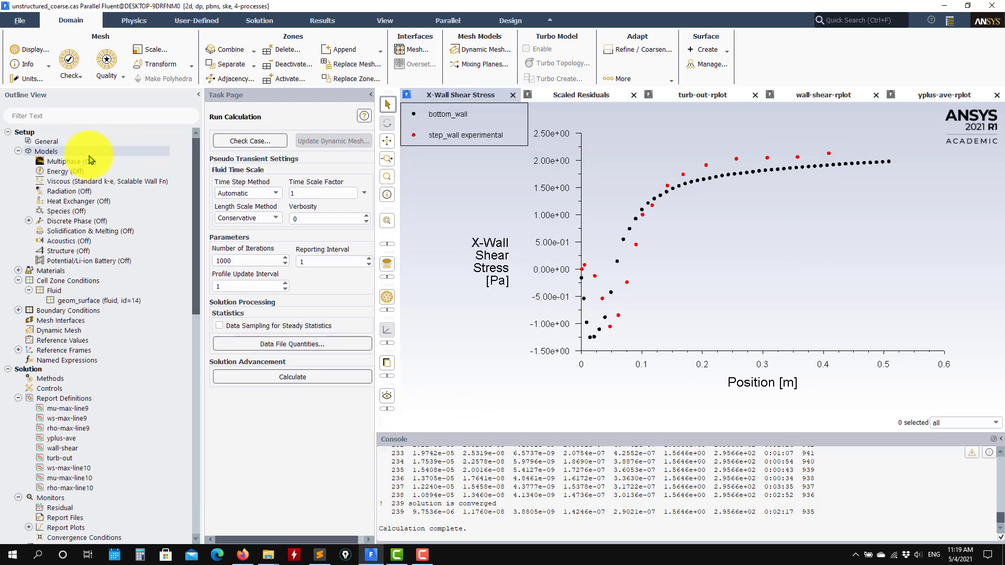
{"action": "left_click", "coordinate": [18, 311]}
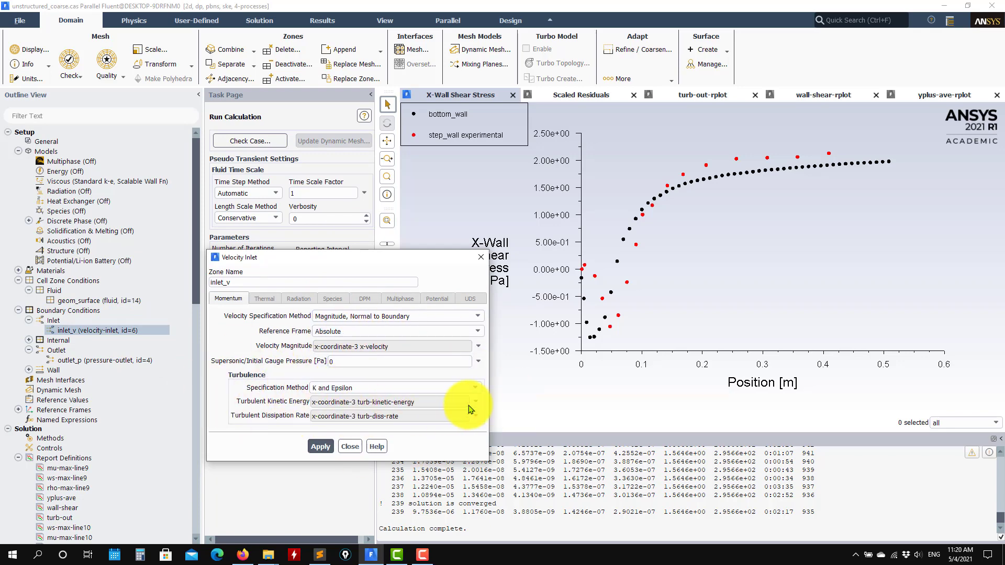
{"action": "left_click", "coordinate": [480, 348]}
{"action": "left_click", "coordinate": [380, 360]}
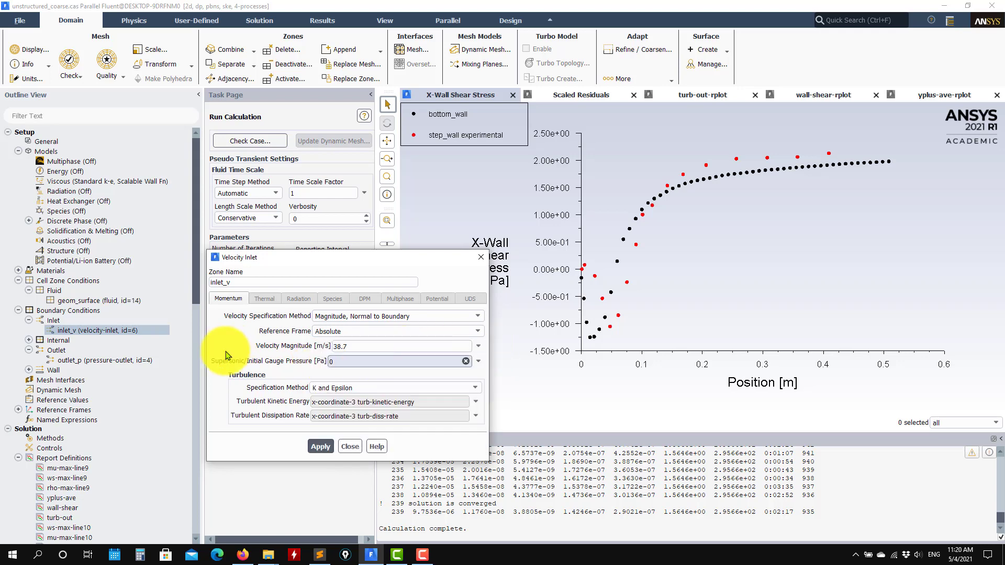
Remove the inlet_v turbulence profiles and specify turbulence by Intensity and Hydraulic Diameter, with 5% intensity and a 0.2032 m diameter
{"action": "left_click", "coordinate": [476, 403]}
{"action": "left_click", "coordinate": [417, 414]}
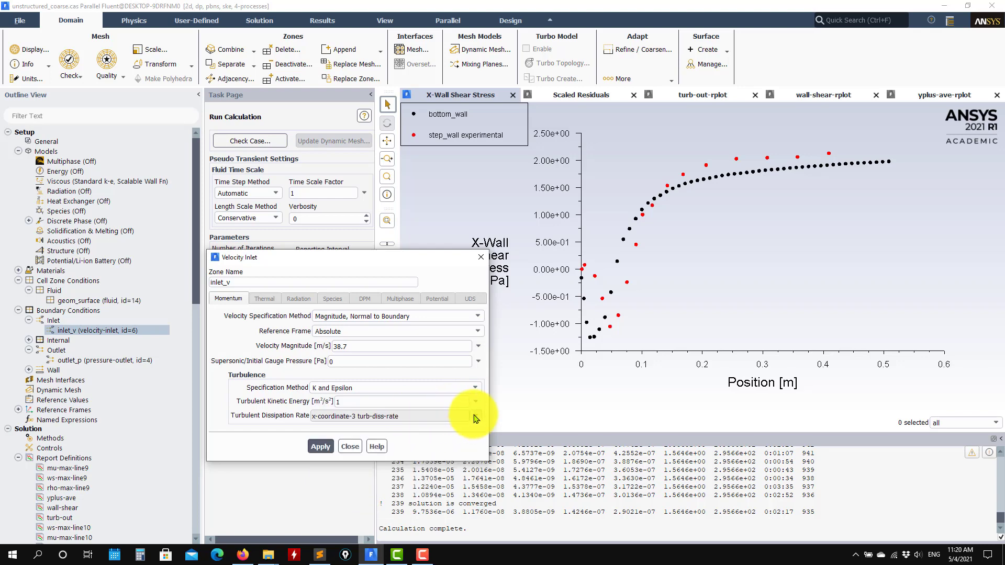
{"action": "left_click", "coordinate": [476, 418]}
{"action": "left_click", "coordinate": [382, 429]}
{"action": "left_click", "coordinate": [476, 389]}
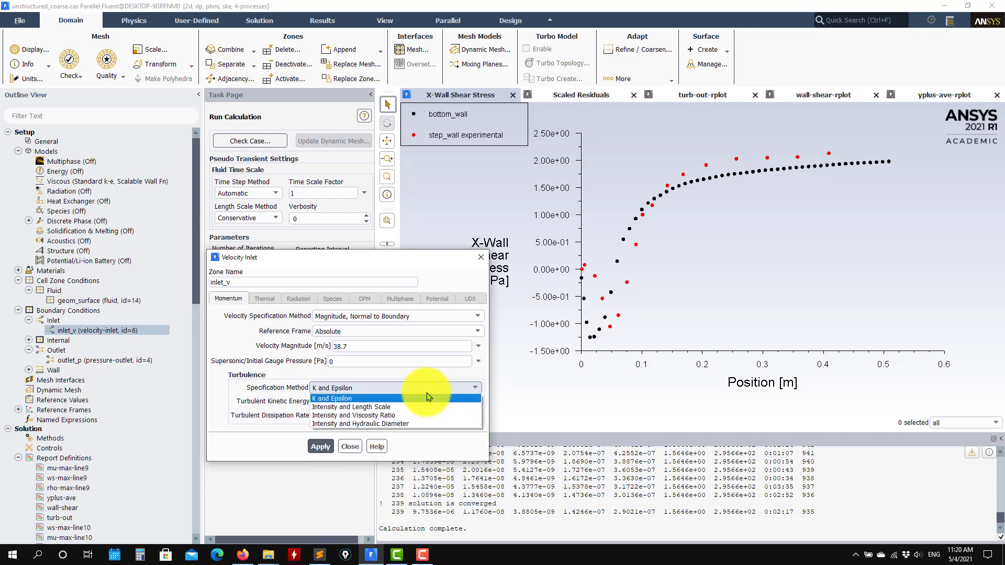
{"action": "left_click", "coordinate": [408, 424]}
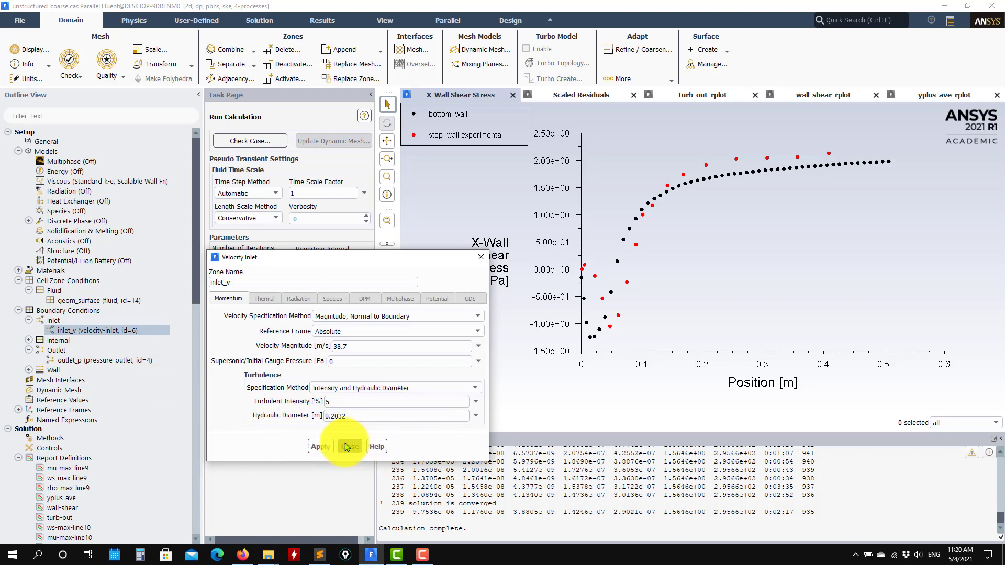
{"action": "left_click", "coordinate": [349, 447]}
Display mesh-1 with all surfaces and examine the inlet region upstream of the step
{"action": "scroll", "coordinate": [78, 398], "scroll_direction": "down", "scroll_amount": 10}
{"action": "double_click", "coordinate": [72, 381]}
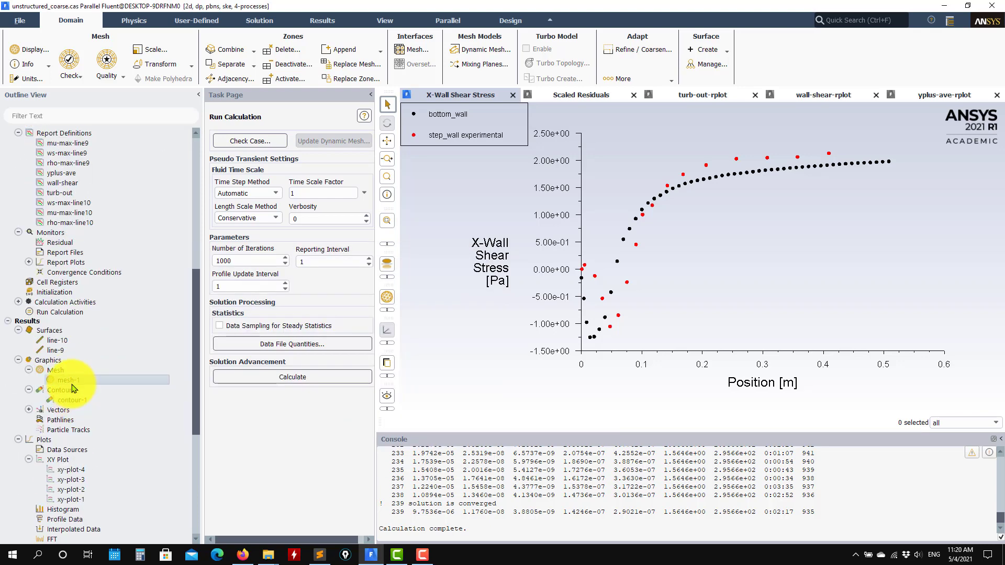
{"action": "left_click", "coordinate": [227, 433]}
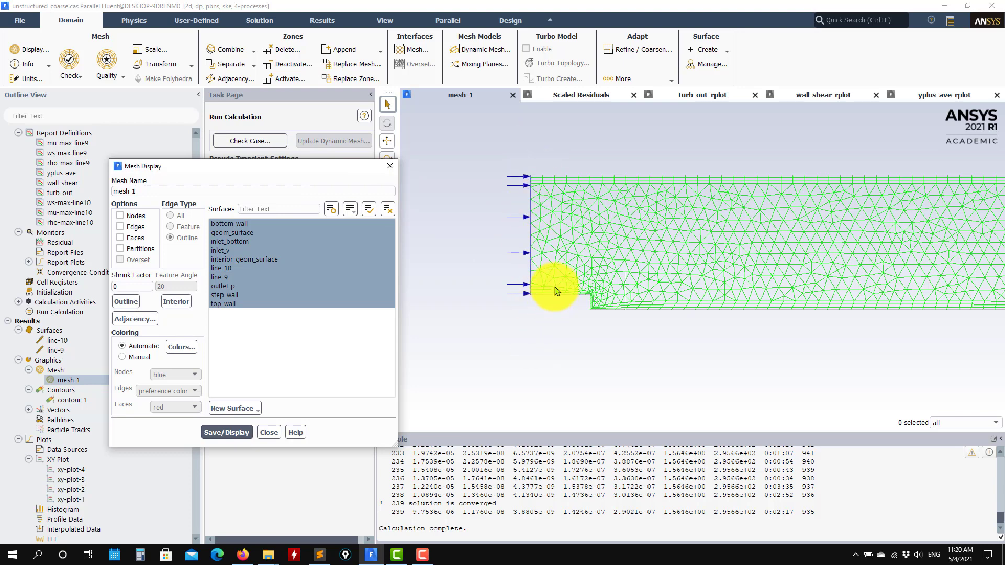
{"action": "scroll", "coordinate": [555, 286], "scroll_direction": "down", "scroll_amount": 2}
{"action": "scroll", "coordinate": [592, 300], "scroll_direction": "up", "scroll_amount": 1}
{"action": "scroll", "coordinate": [579, 266], "scroll_direction": "up", "scroll_amount": 1}
{"action": "scroll", "coordinate": [512, 163], "scroll_direction": "up", "scroll_amount": 1}
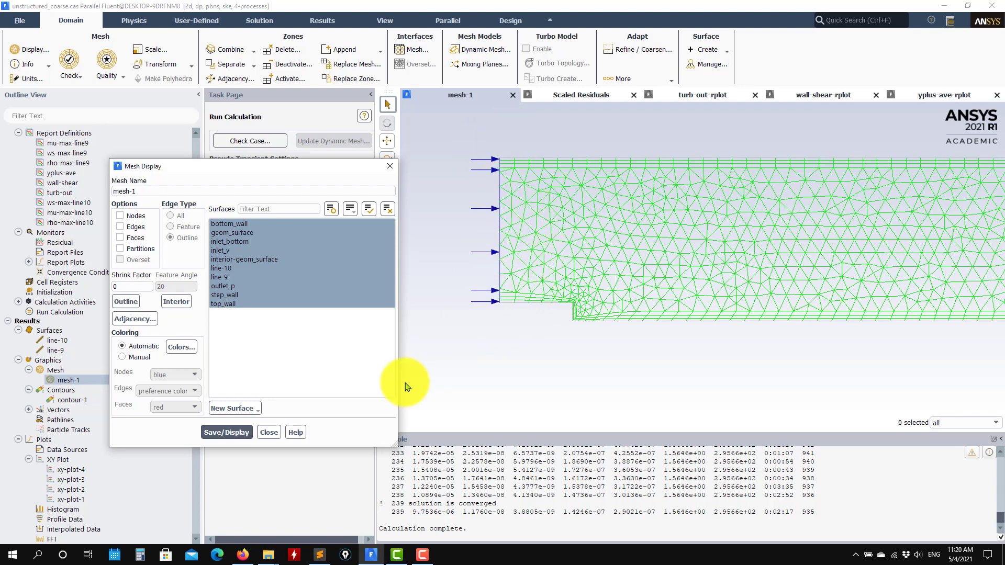
{"action": "left_click", "coordinate": [269, 432]}
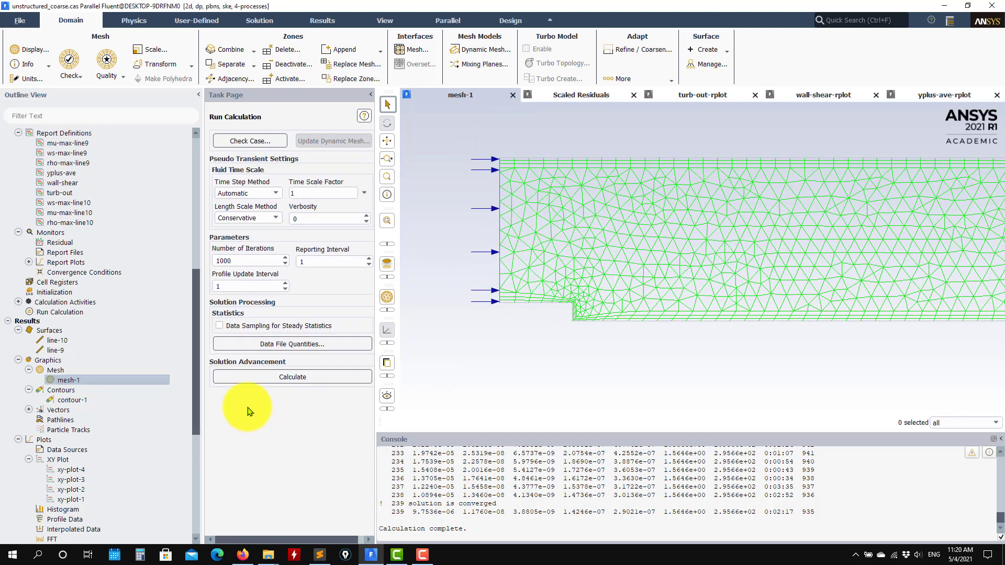
Run the calculation with the uniform inlet conditions to completion while monitoring the scaled residuals
{"action": "left_click", "coordinate": [256, 382]}
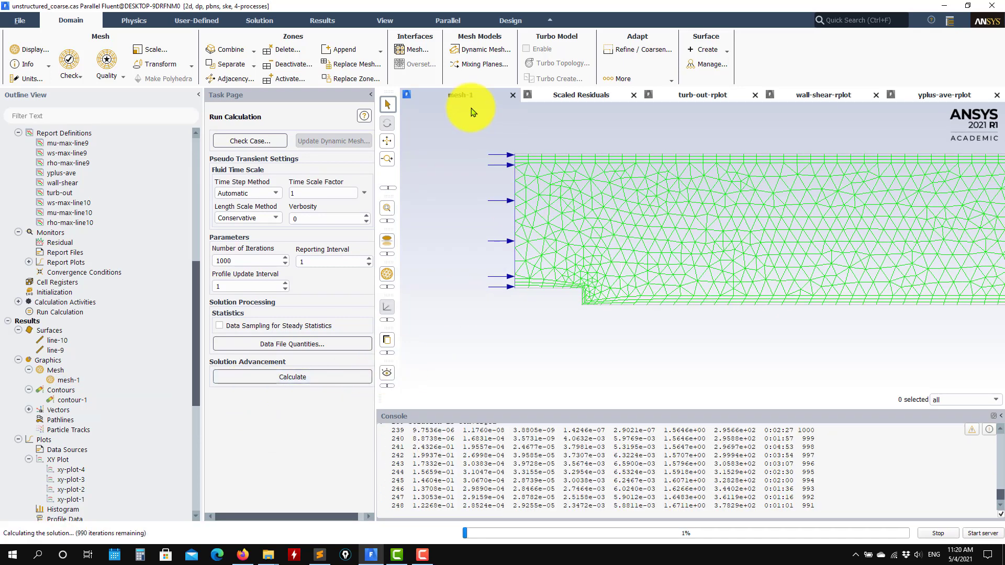
{"action": "left_click", "coordinate": [583, 98]}
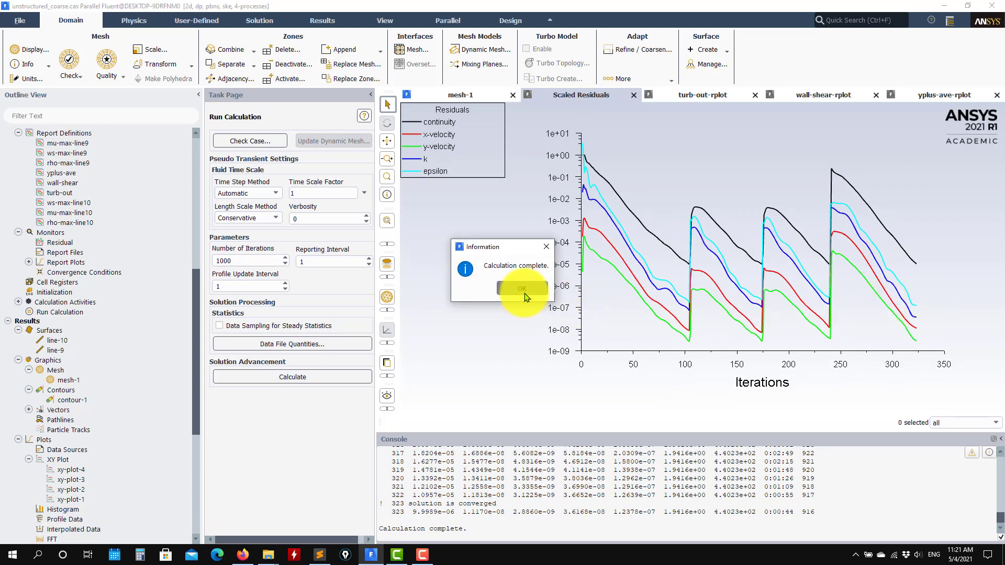
{"action": "left_click", "coordinate": [519, 288]}
Display the contour-1 velocity magnitude on geom_surface and examine the flow around the step
{"action": "double_click", "coordinate": [72, 400]}
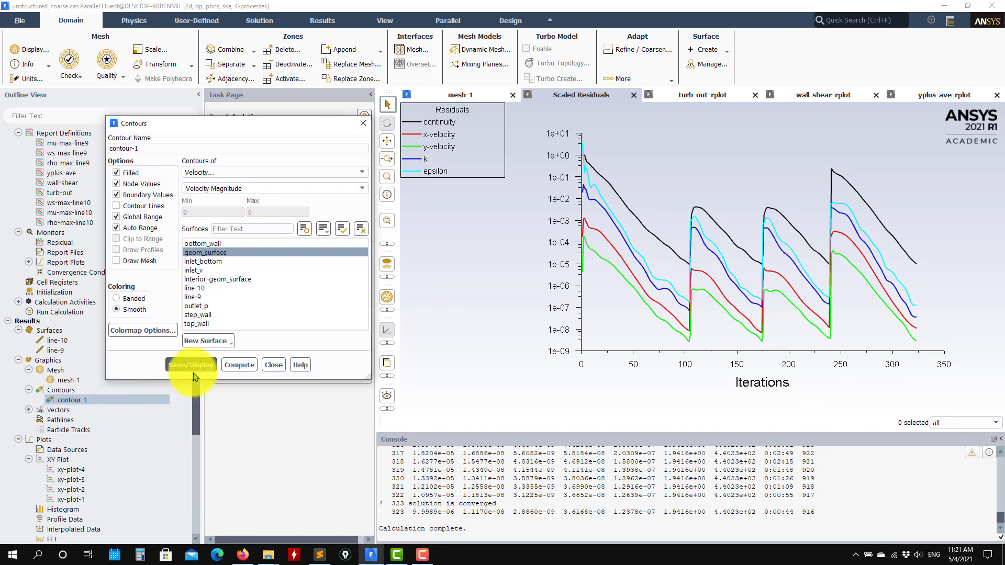
{"action": "left_click", "coordinate": [193, 368]}
{"action": "scroll", "coordinate": [573, 345], "scroll_direction": "down", "scroll_amount": 6}
{"action": "scroll", "coordinate": [588, 350], "scroll_direction": "up", "scroll_amount": 8}
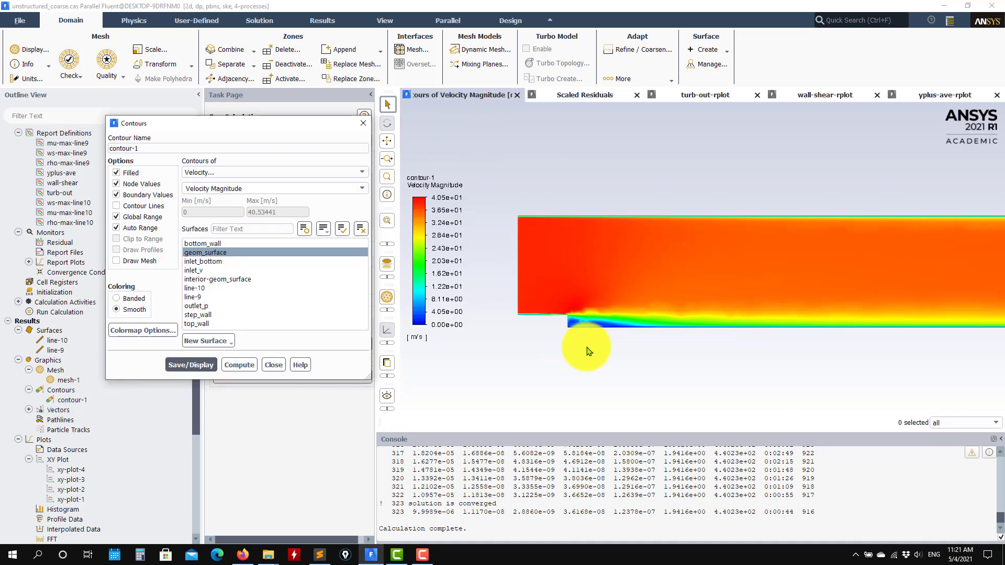
{"action": "left_click", "coordinate": [272, 365]}
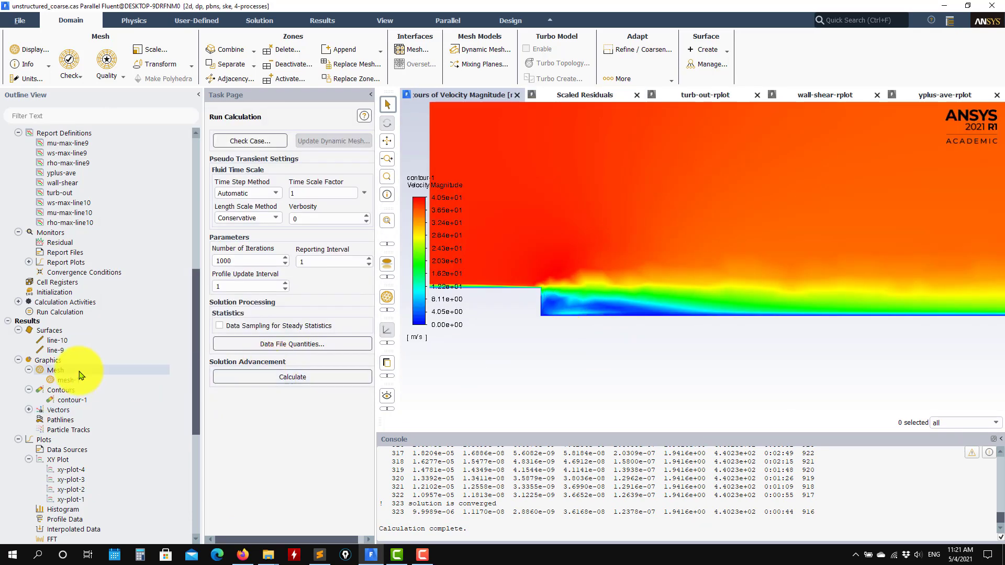
Replot xy-plot-1 for the uniform-inlet solution and load cf_data.xy to compare the wall shear stress with the experiment
{"action": "scroll", "coordinate": [78, 372], "scroll_direction": "down", "scroll_amount": 5}
{"action": "double_click", "coordinate": [73, 350]}
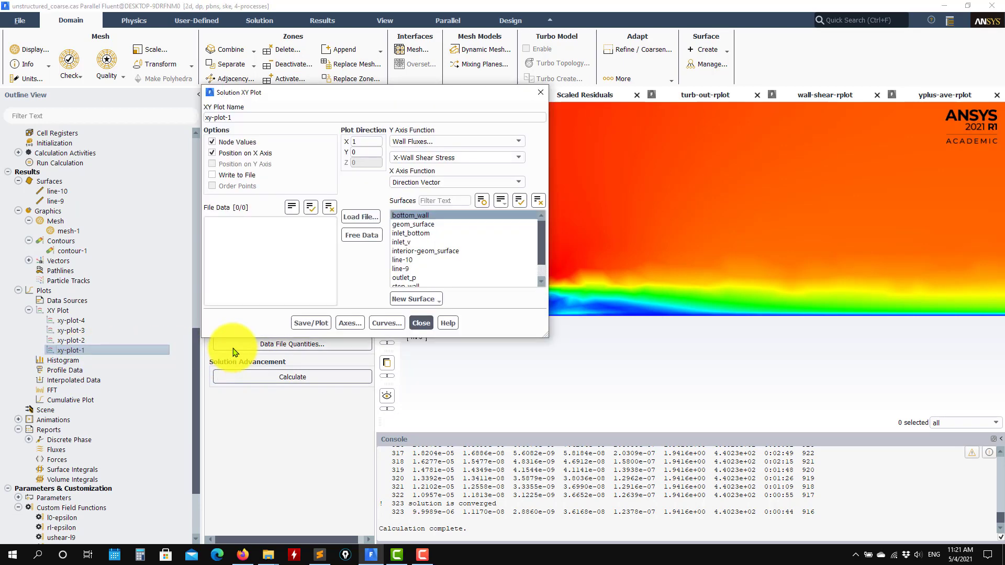
{"action": "left_click", "coordinate": [308, 324]}
{"action": "left_click", "coordinate": [360, 216]}
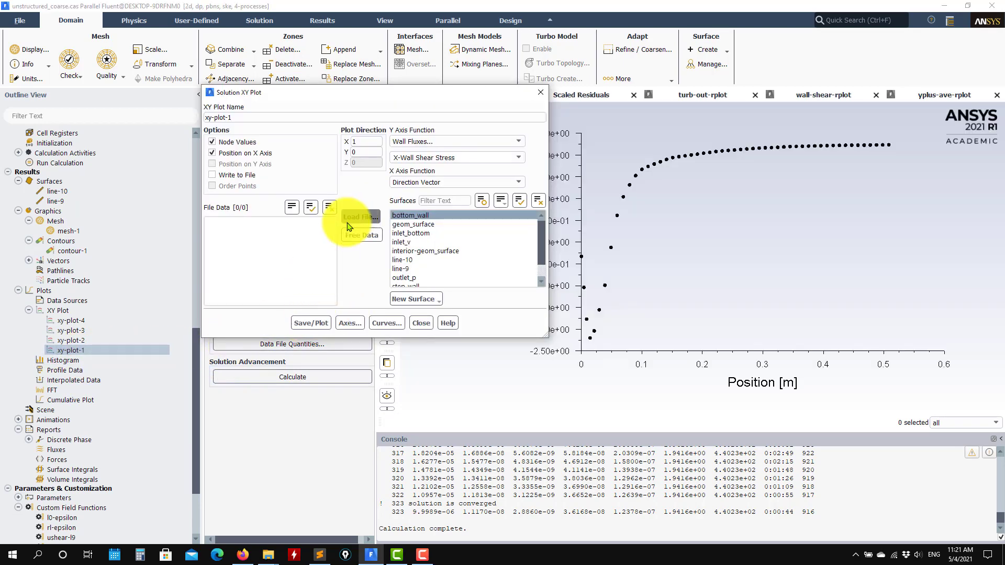
{"action": "double_click", "coordinate": [467, 206]}
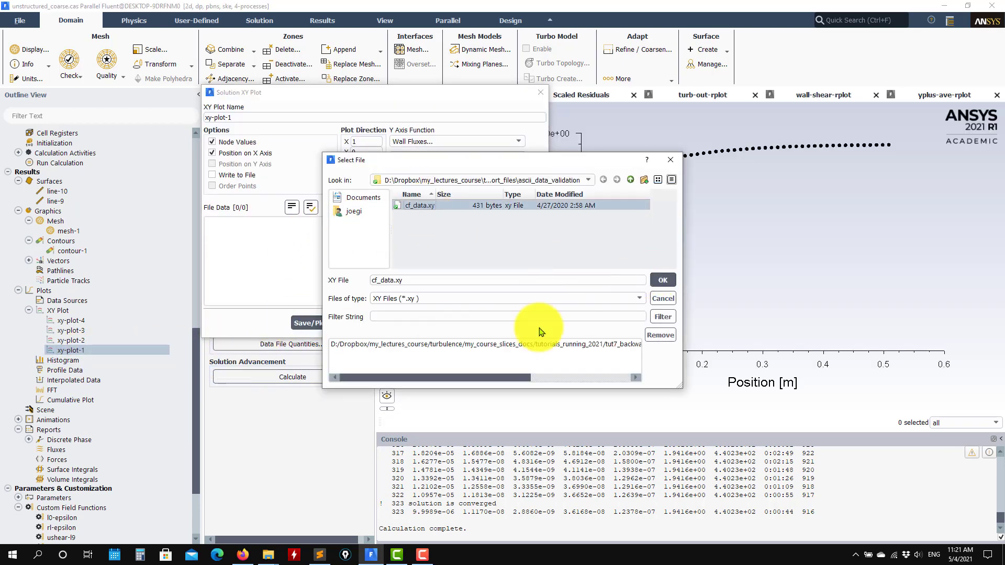
{"action": "left_click", "coordinate": [664, 281]}
{"action": "left_click", "coordinate": [311, 323]}
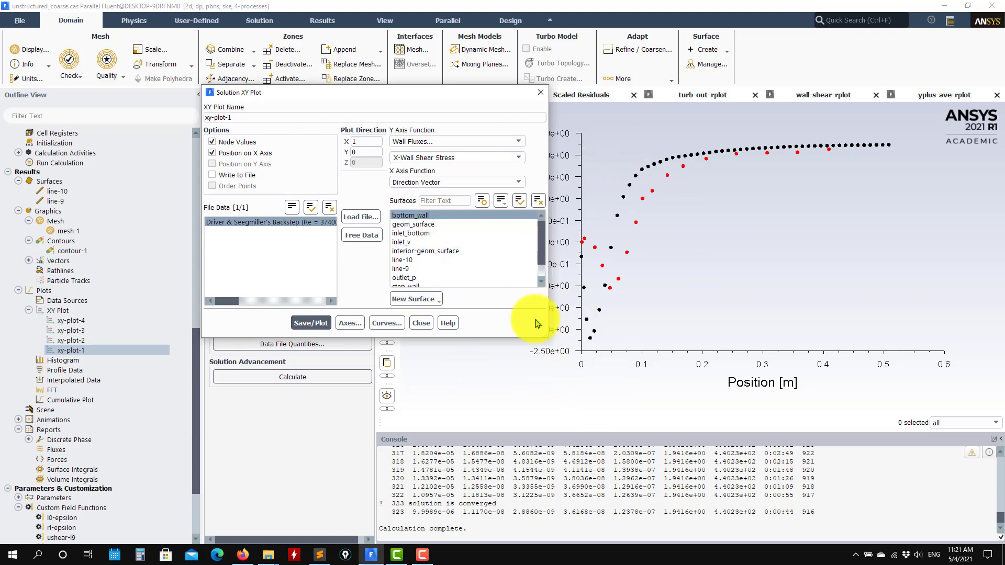
{"action": "left_click", "coordinate": [421, 323]}
{"action": "scroll", "coordinate": [112, 314], "scroll_direction": "up", "scroll_amount": 10}
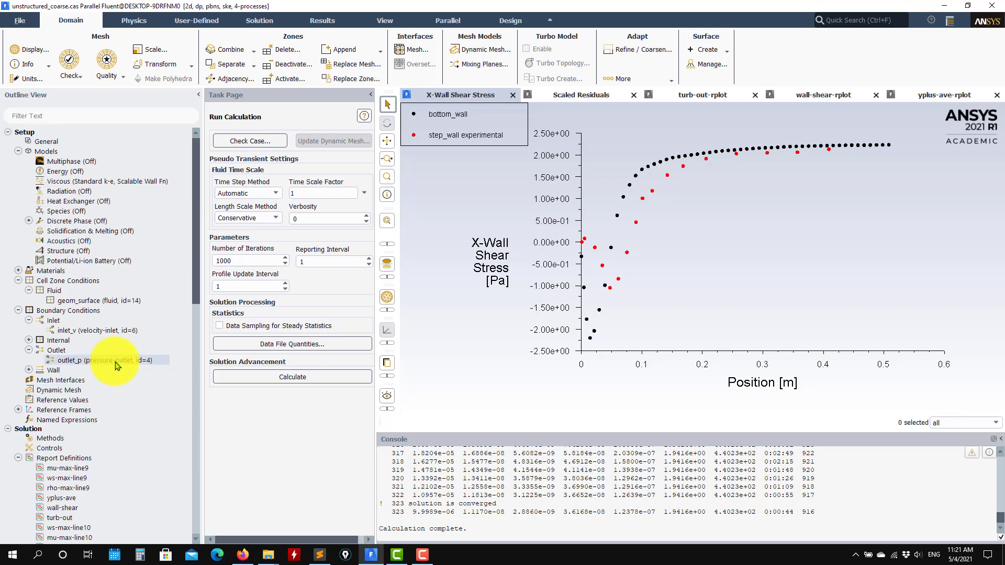
{"action": "scroll", "coordinate": [116, 365], "scroll_direction": "down", "scroll_amount": 4}
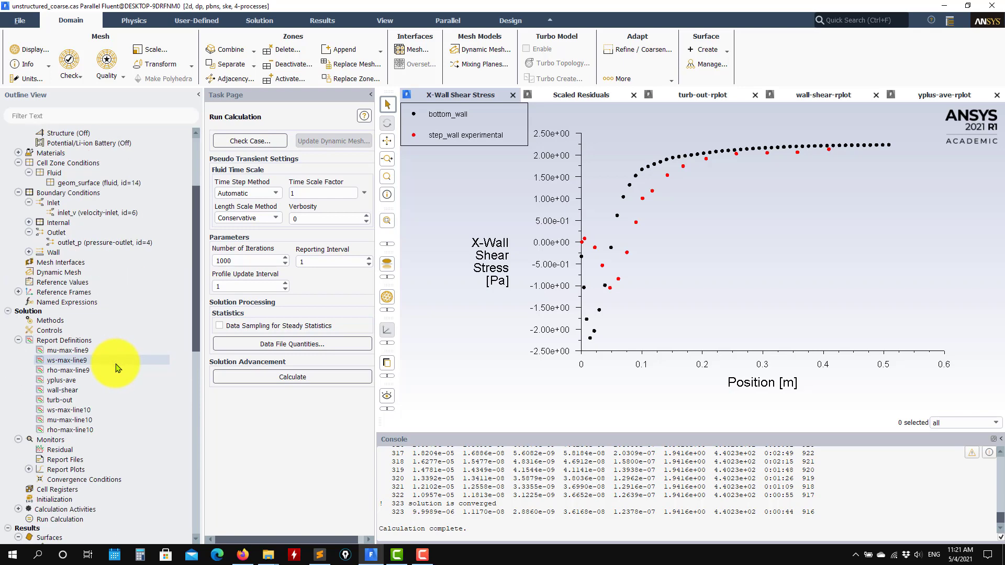